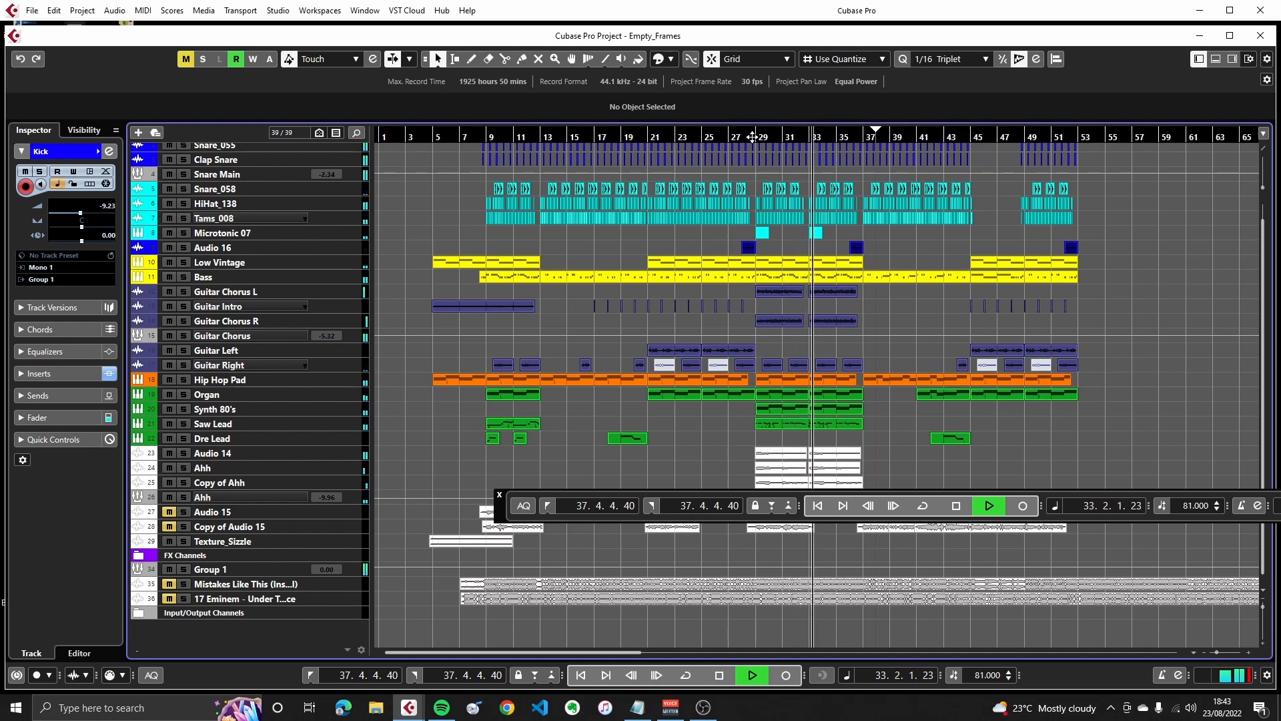
Stop the song playback and focus on the drum tracks from bar 9 onward
key("space")
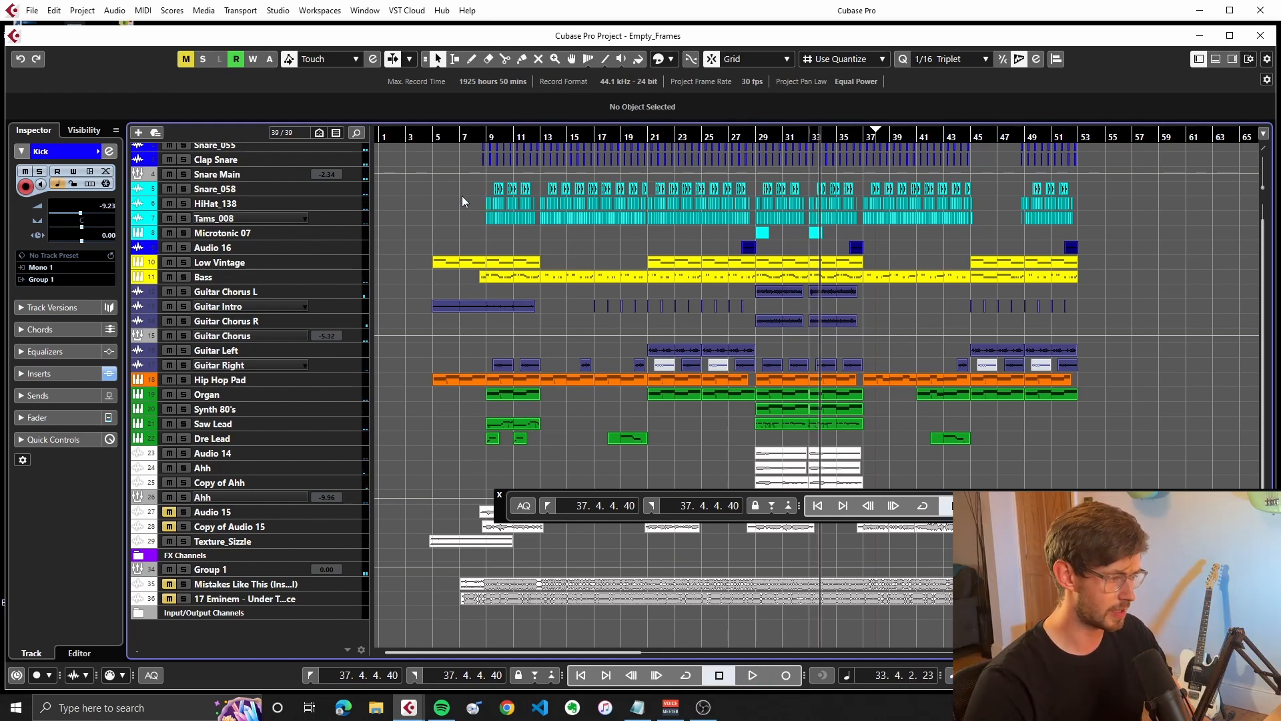
scroll(462, 195, "up", 2)
scroll(466, 261, "up", 2)
scroll(461, 266, "up", 4)
scroll(569, 295, "up", 3)
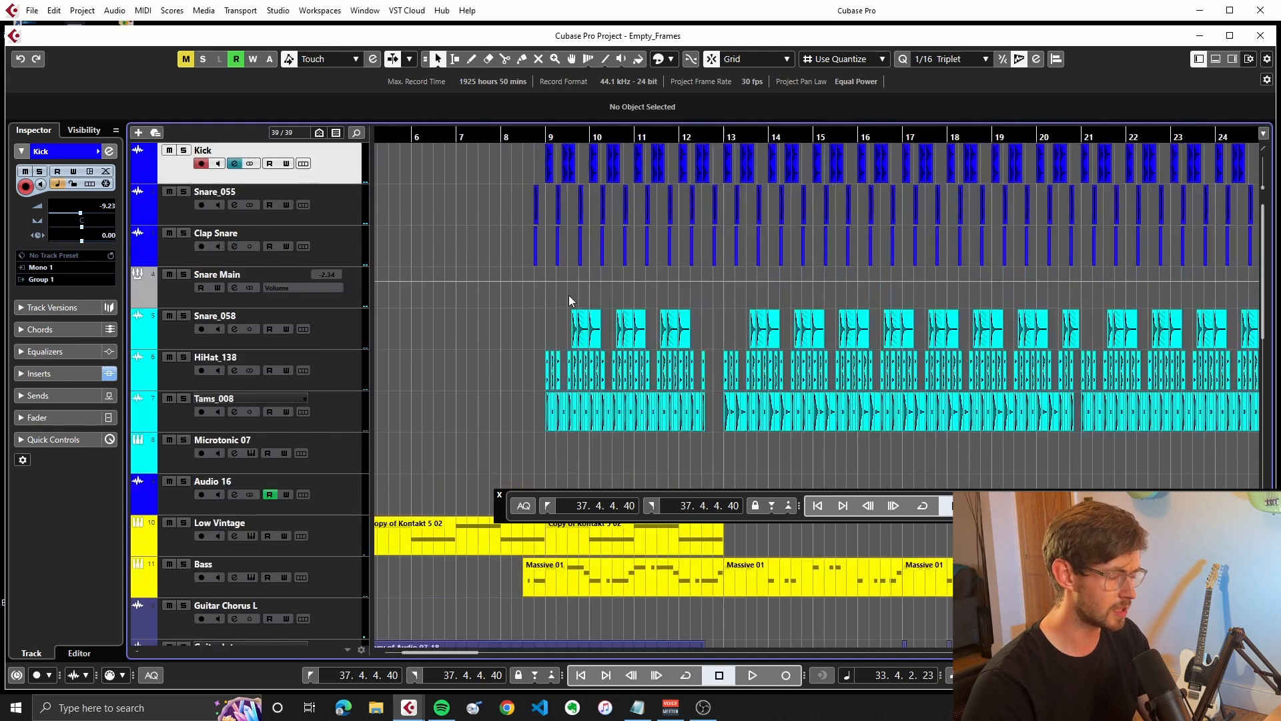
scroll(568, 295, "up", 2)
scroll(567, 308, "up", 4)
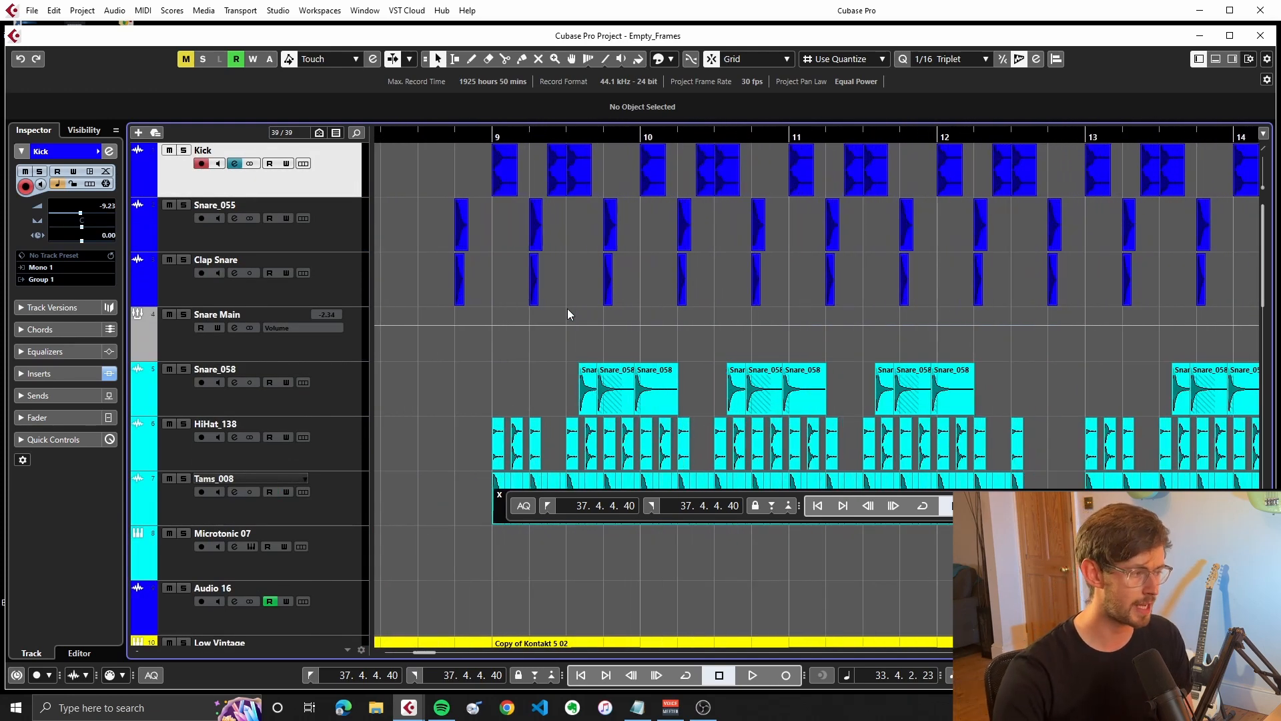
Solo the drum tracks from Kick through Tams_008 and place the playhead just before bar 9
left_click_drag(477, 139, 515, 267)
left_click(183, 151)
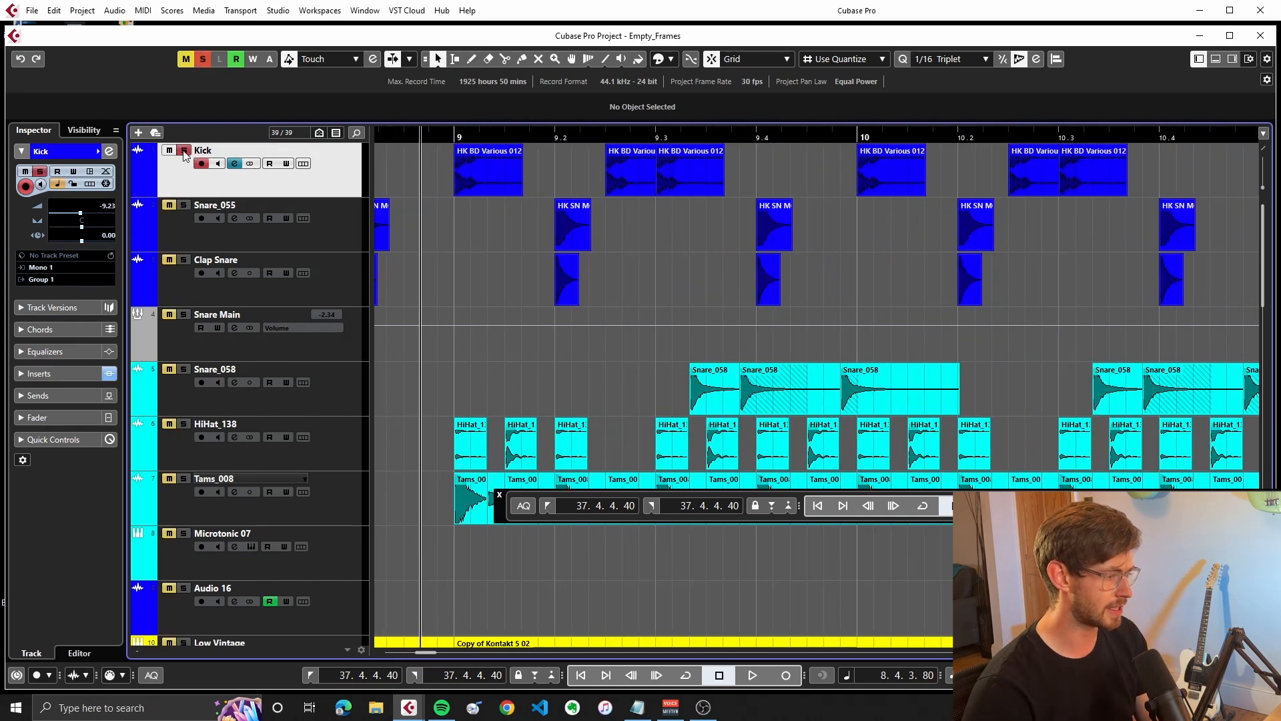
left_click(184, 315)
left_click(436, 136)
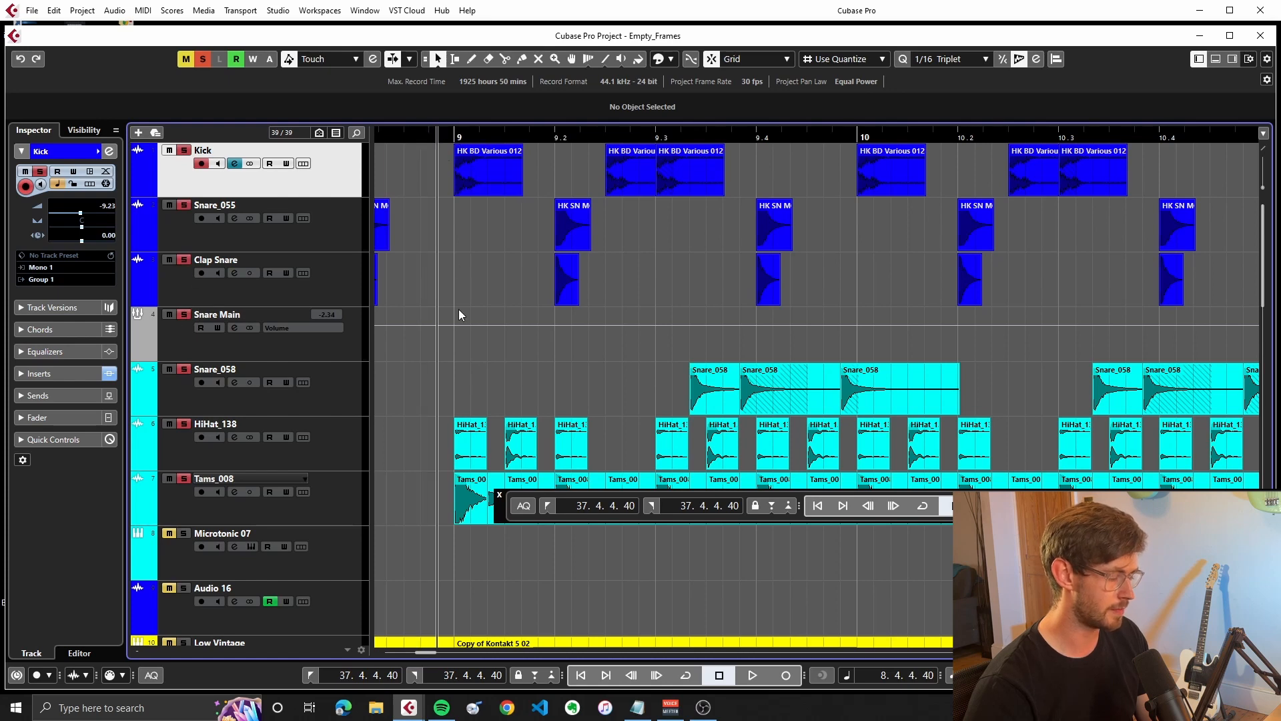
Play the soloed drum tracks to about bar 11, then clear all solos
key("space")
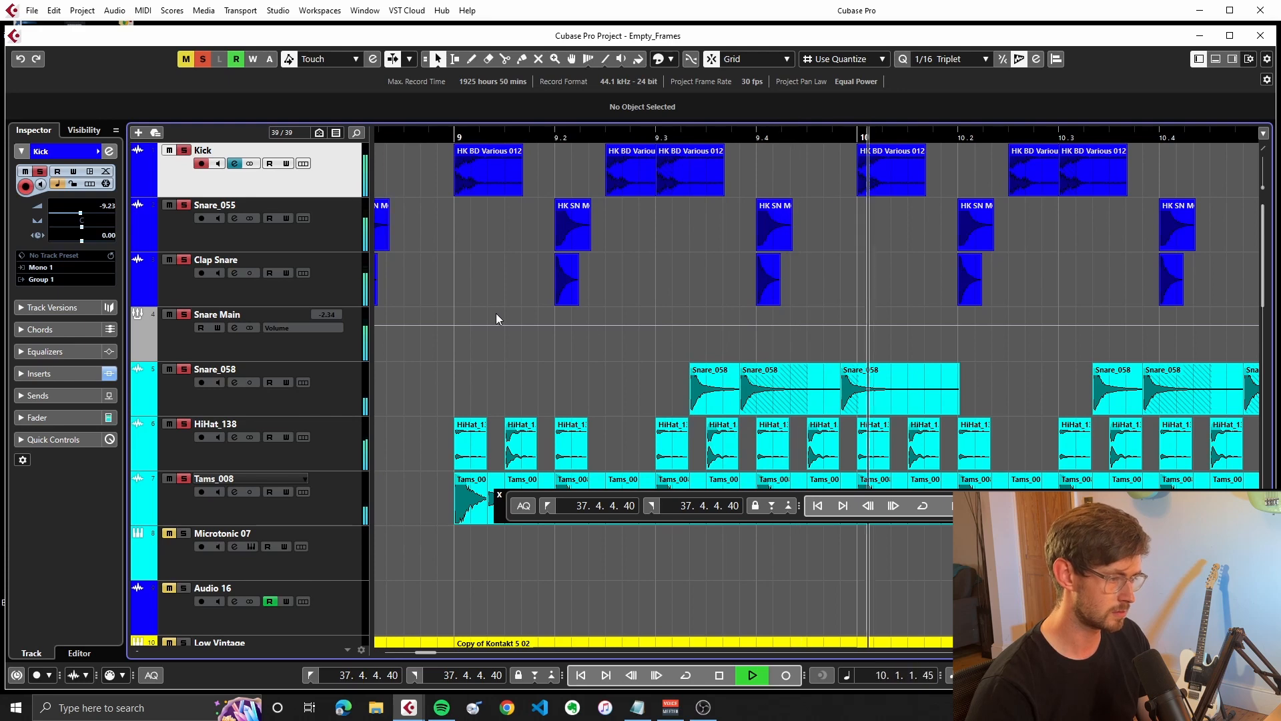
scroll(644, 345, "down", 2, "ctrl")
scroll(654, 353, "right", 1)
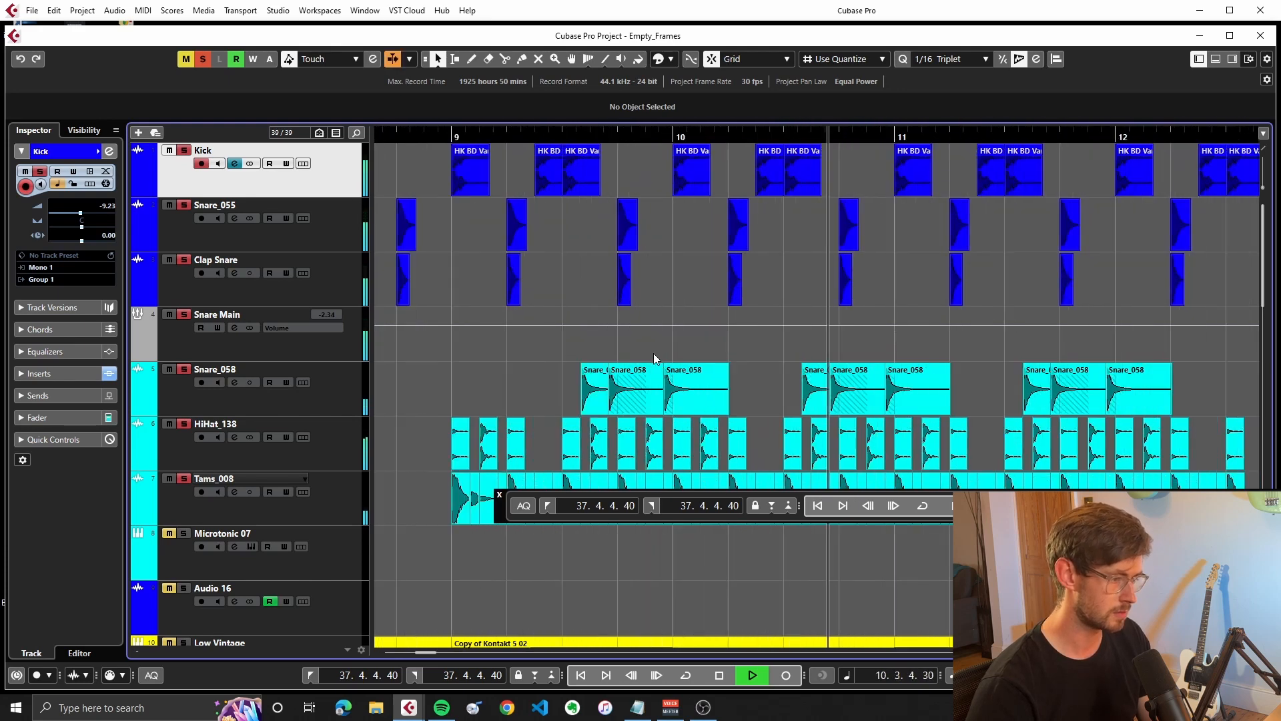
key("space")
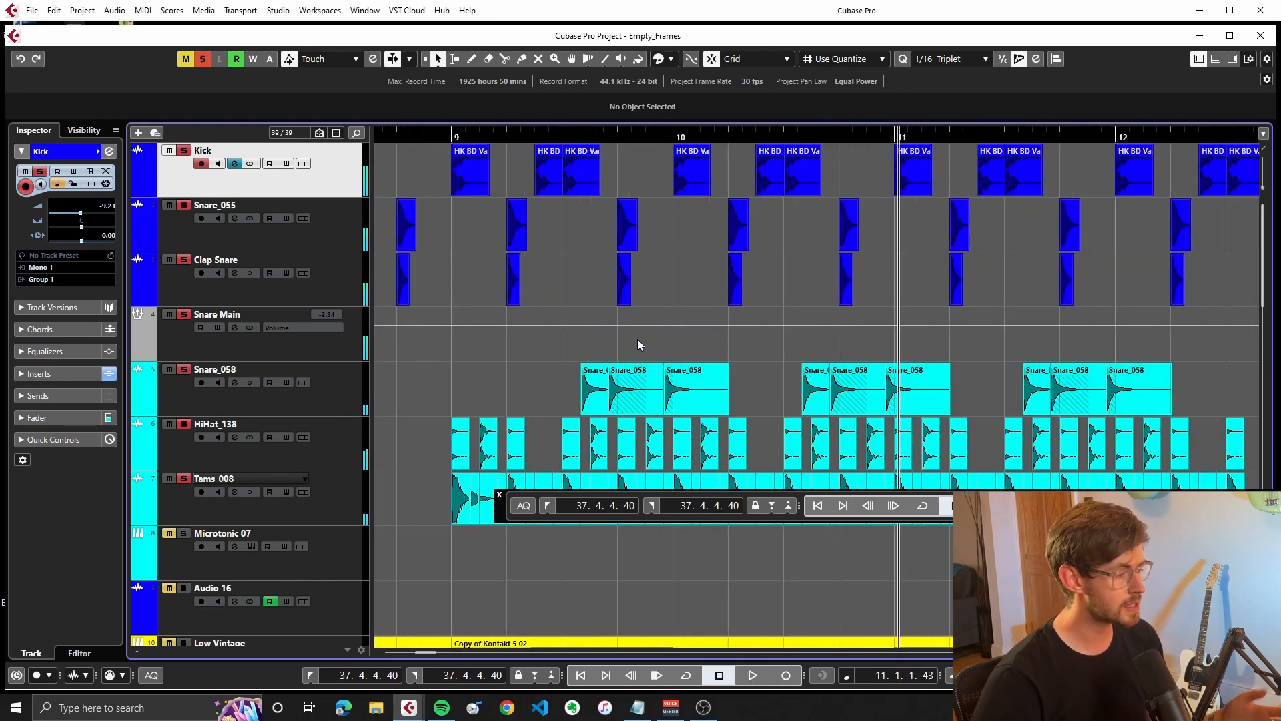
left_click(203, 59)
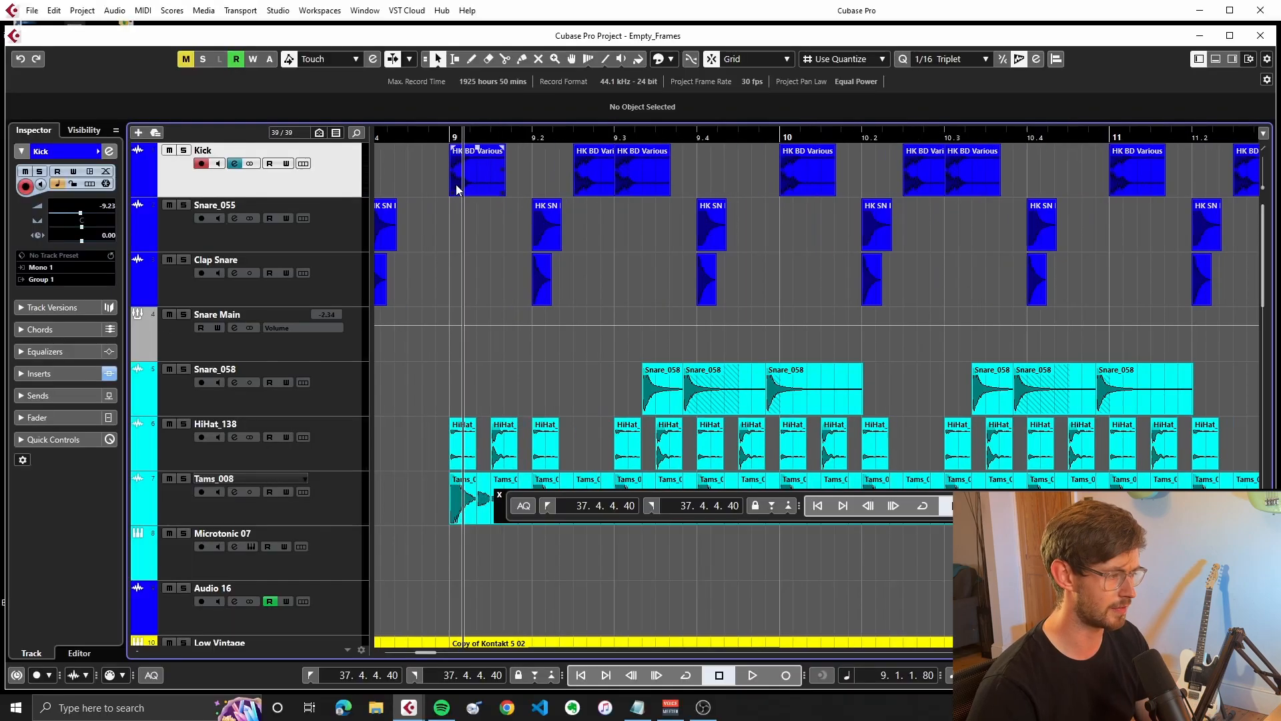
Solo the Kick track and play it from just before bar 9 to listen to it alone
left_click_drag(470, 144, 552, 133)
scroll(455, 260, "up", 1)
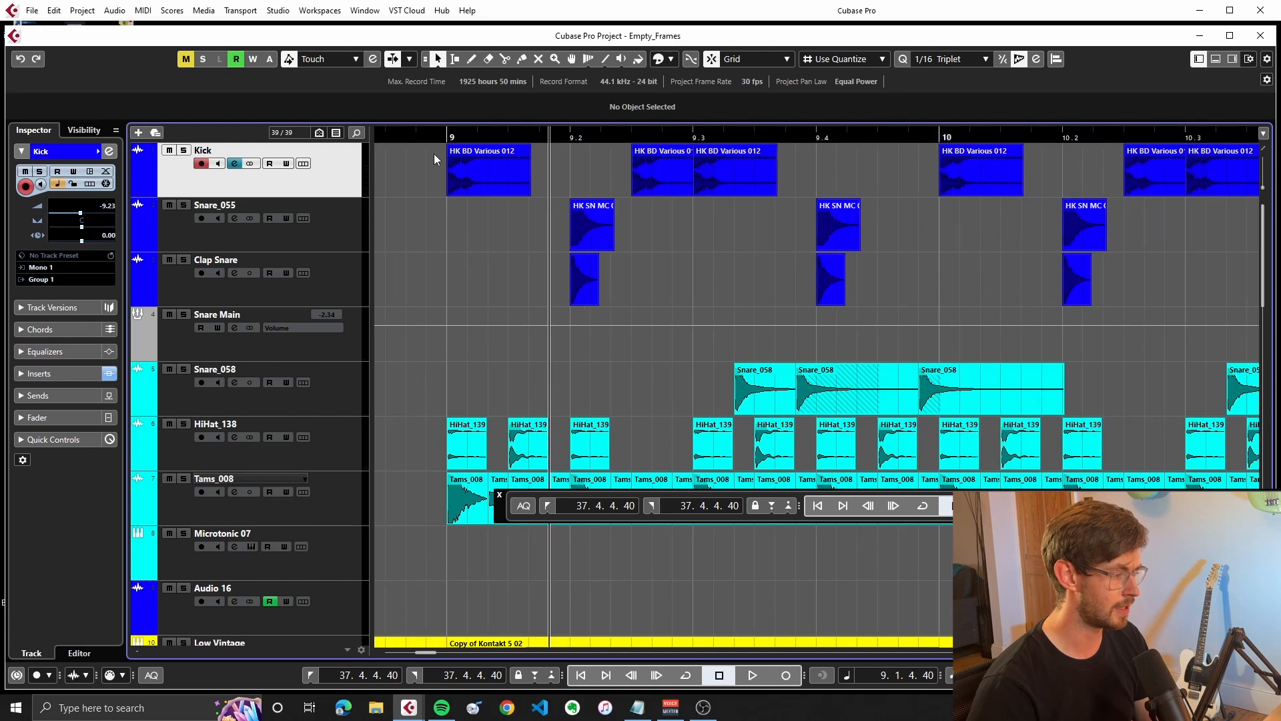
left_click(426, 133)
left_click(183, 151)
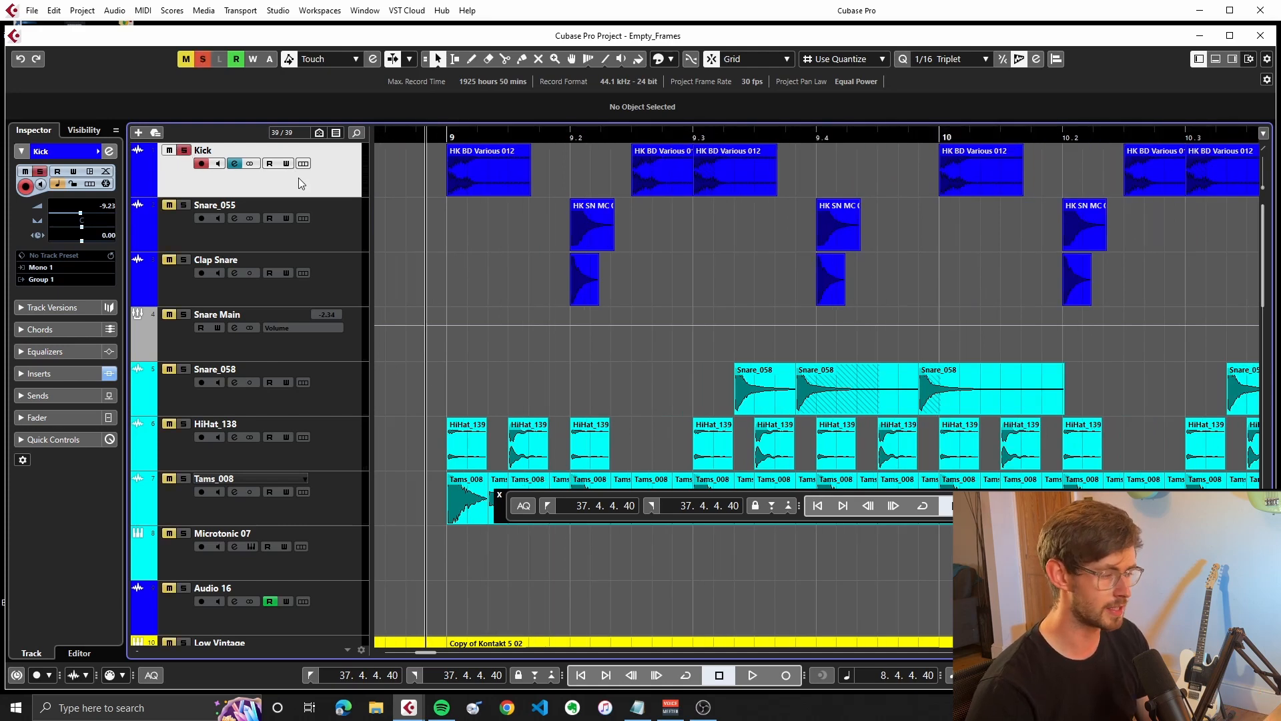
key("space")
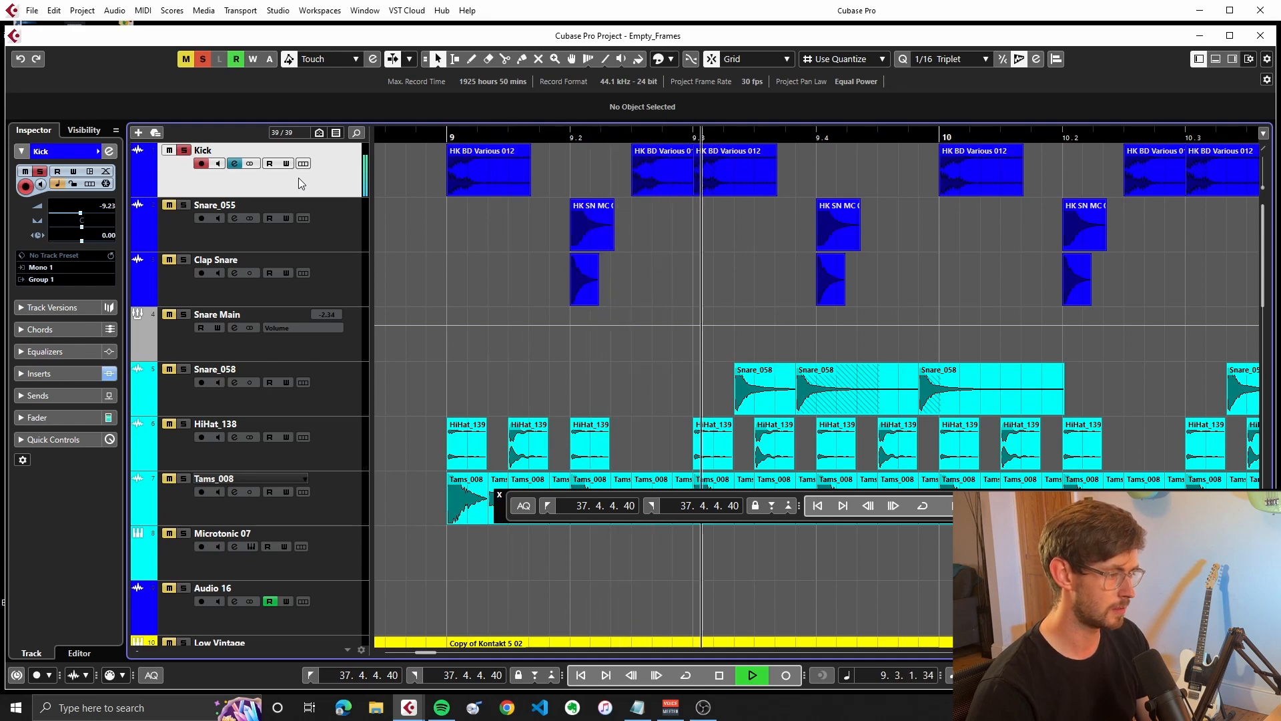
key("space")
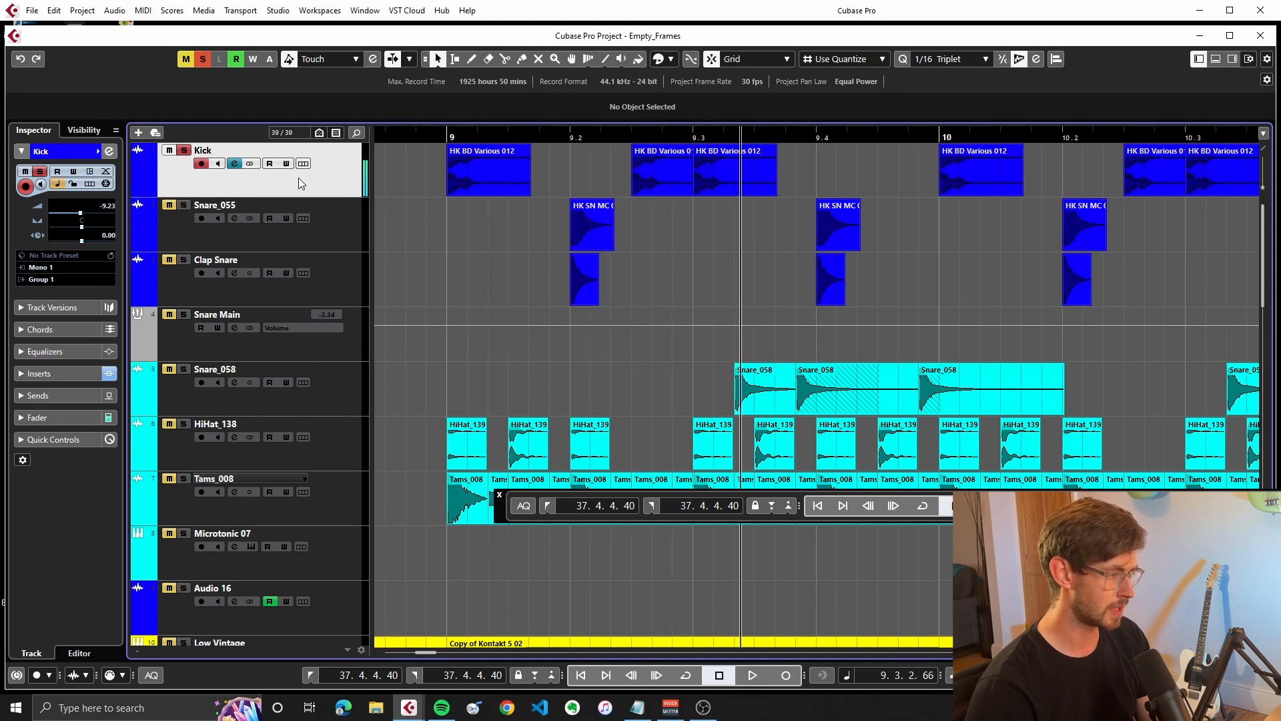
Open the Pro-Q 2 insert on the Kick track and move its window below the kick clips
left_click(72, 372)
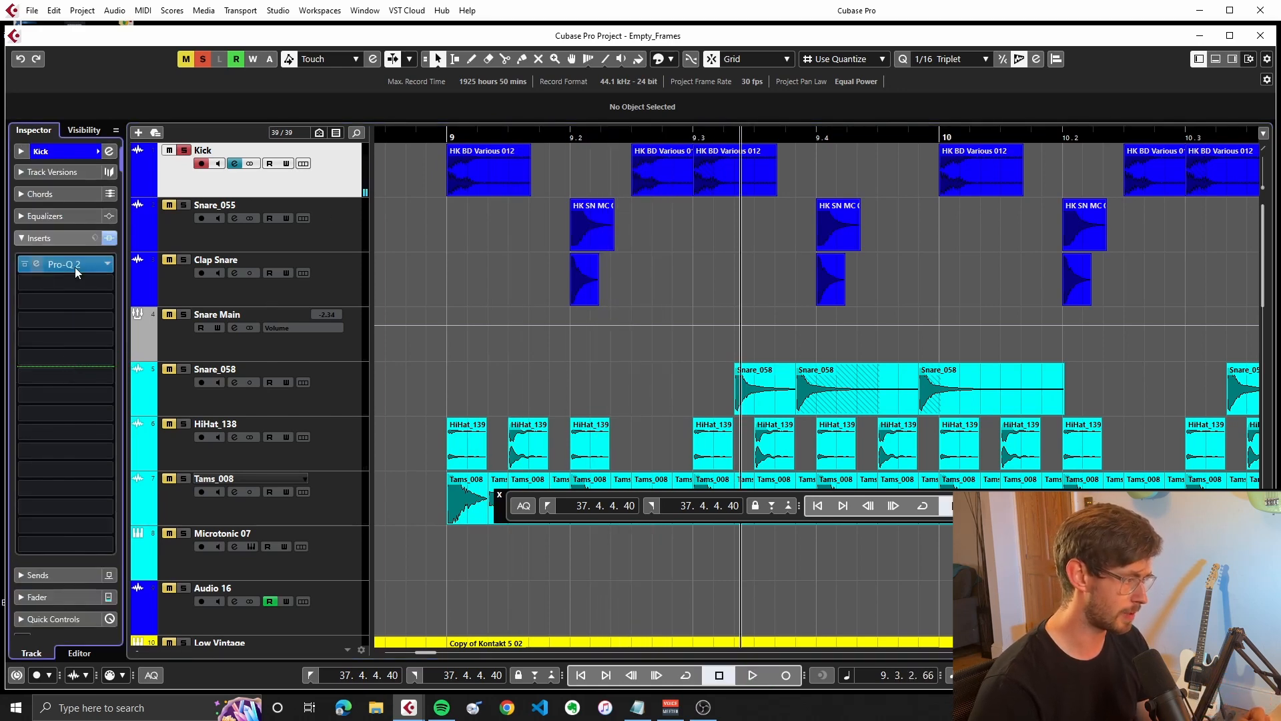
left_click(75, 266)
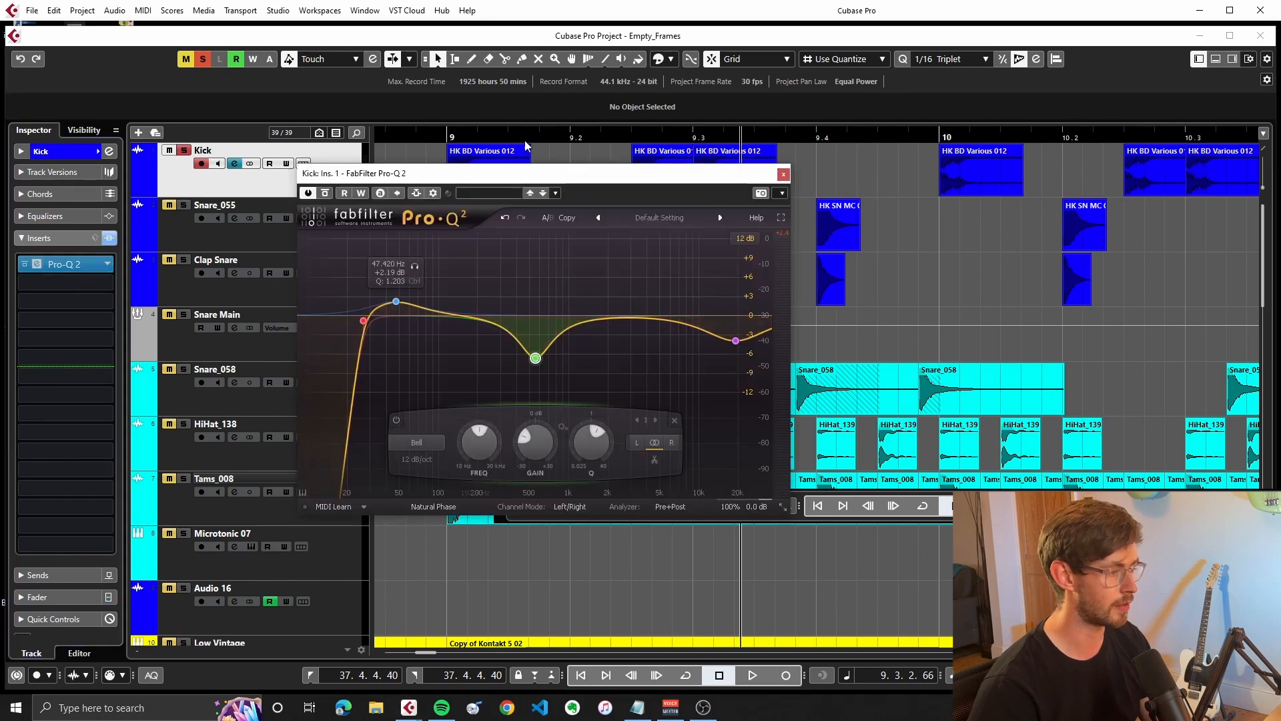
left_click_drag(530, 175, 629, 206)
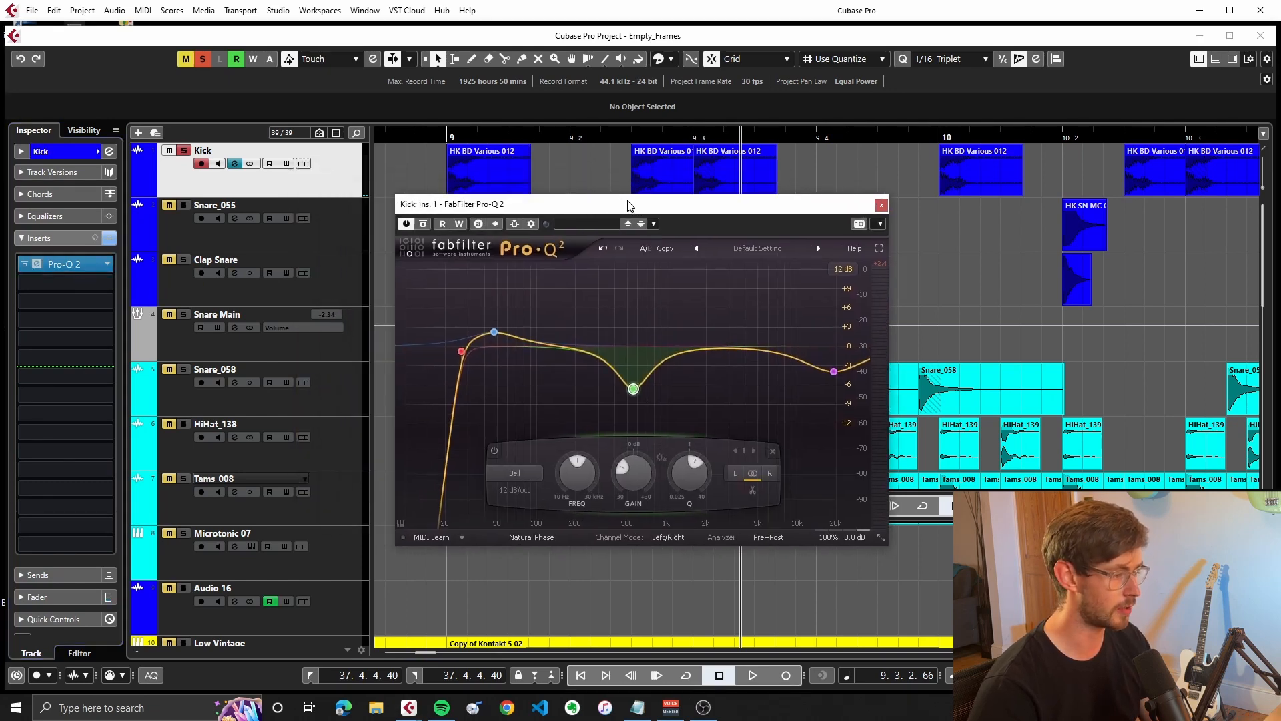
Play the Kick from bar 9 with Pro-Q 2 bypassed and active to compare the sound, then close the plugin
left_click(437, 137)
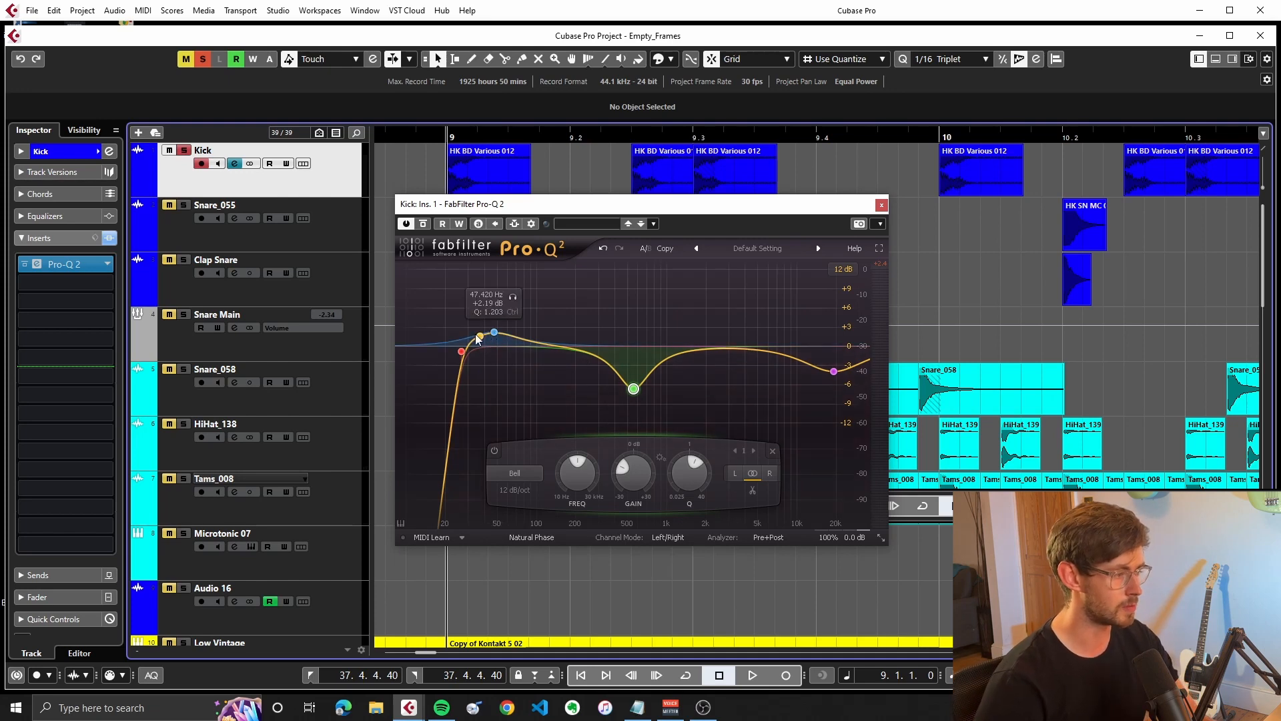
key("space")
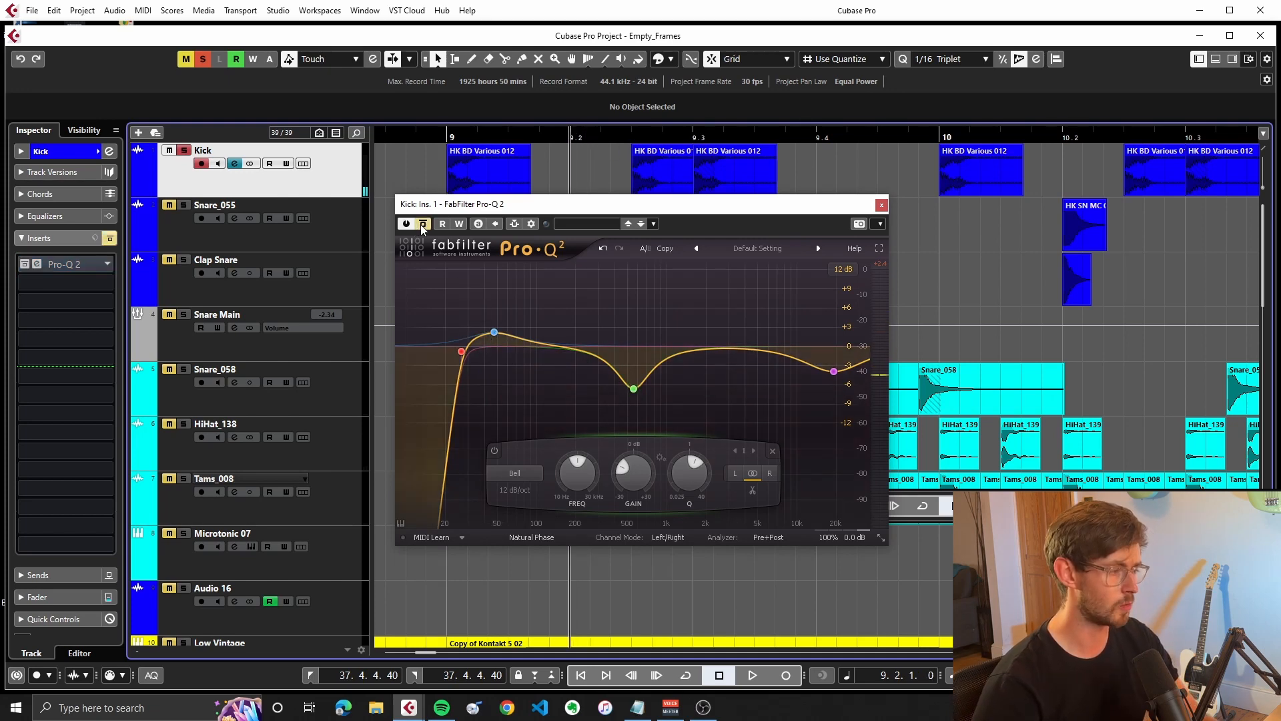
left_click(423, 227)
left_click(422, 227)
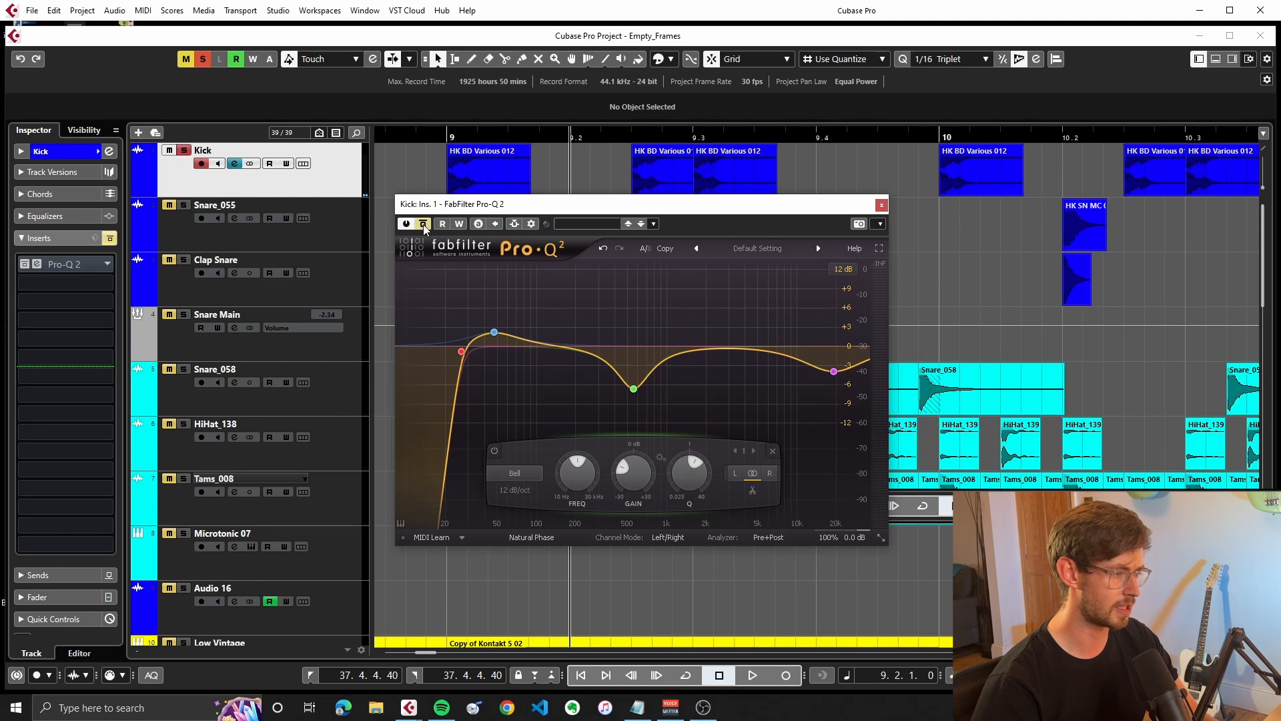
left_click(423, 226)
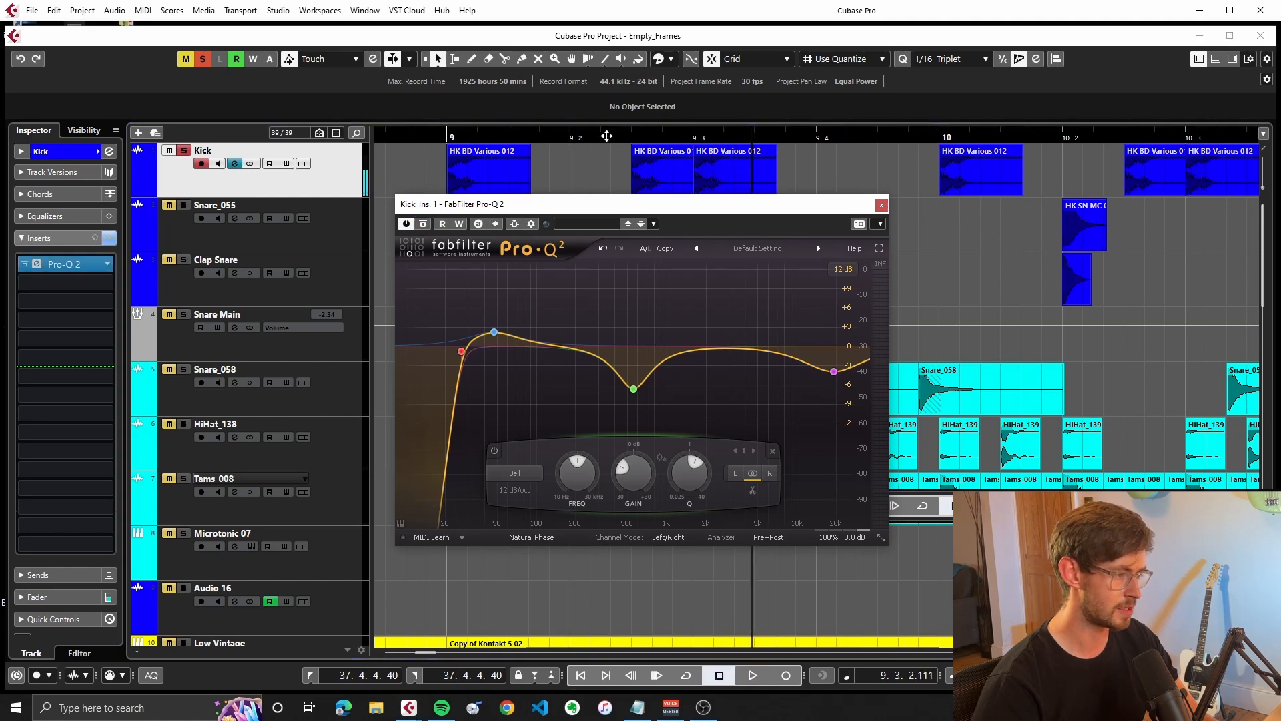
key("space")
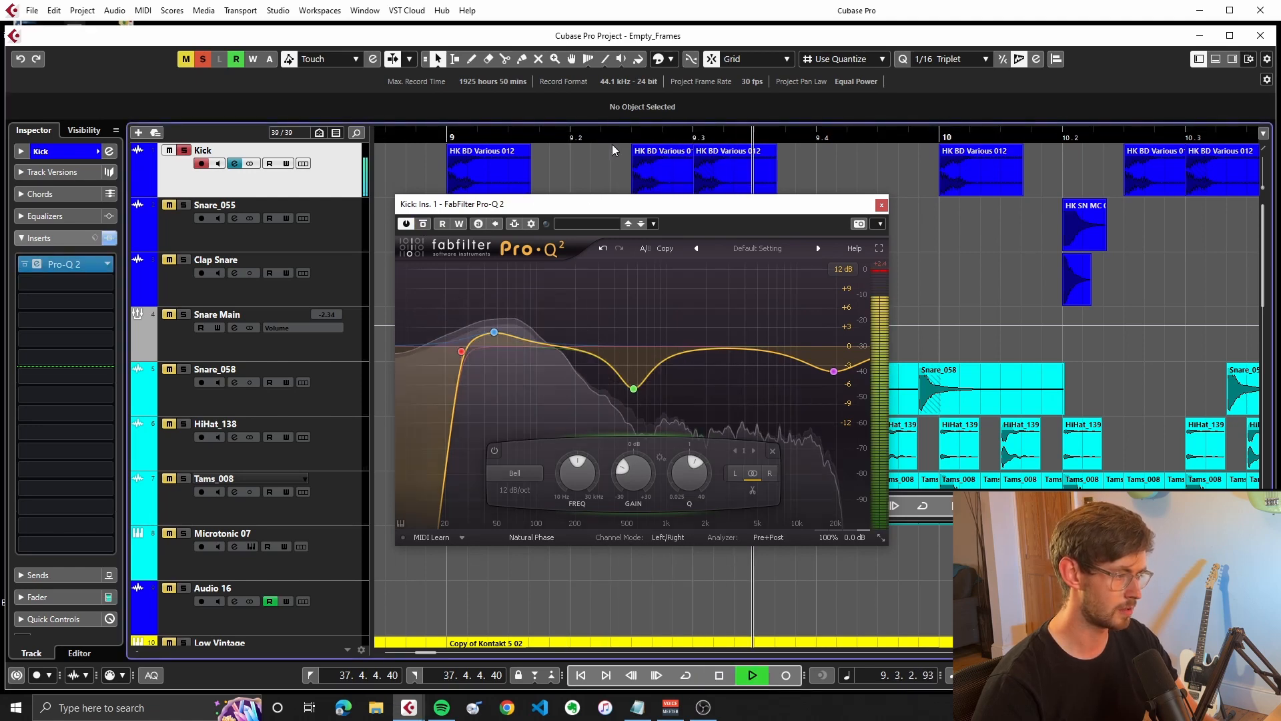
key("space")
left_click(881, 204)
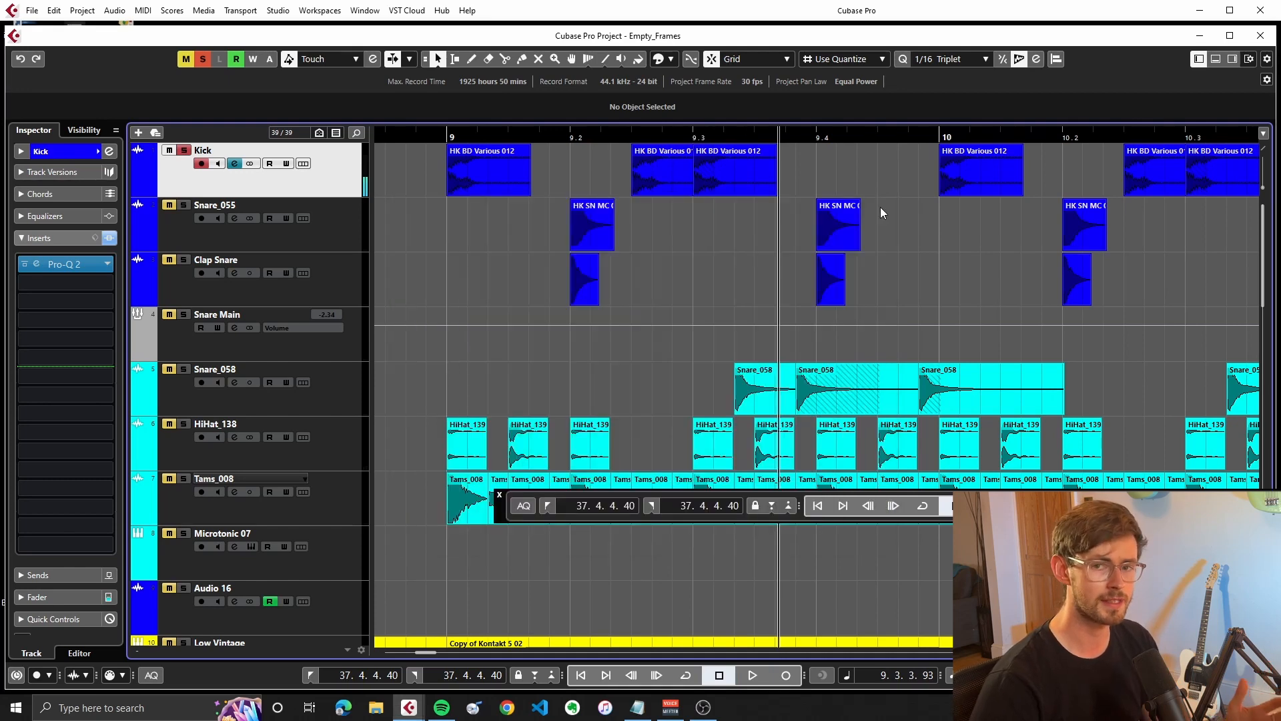
Unsolo Kick and audition Snare_055 on its own from just before beat 9.2, then unsolo it
left_click(181, 152)
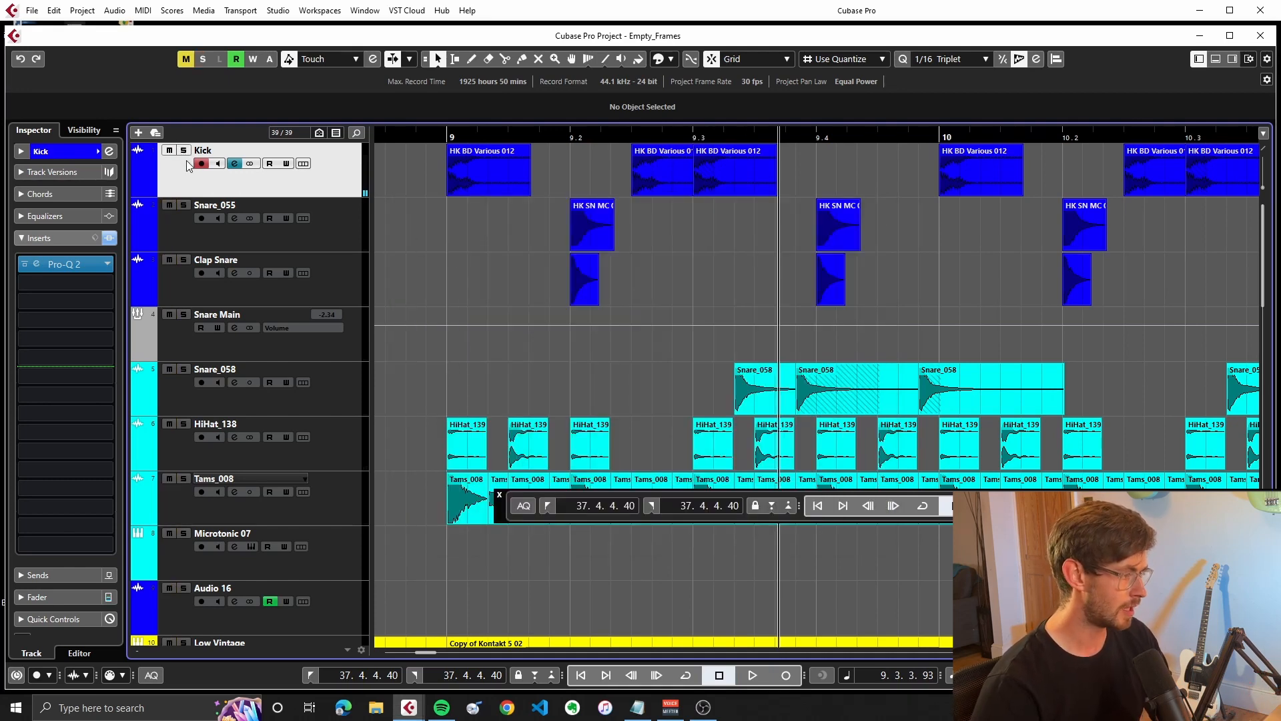
left_click(191, 218)
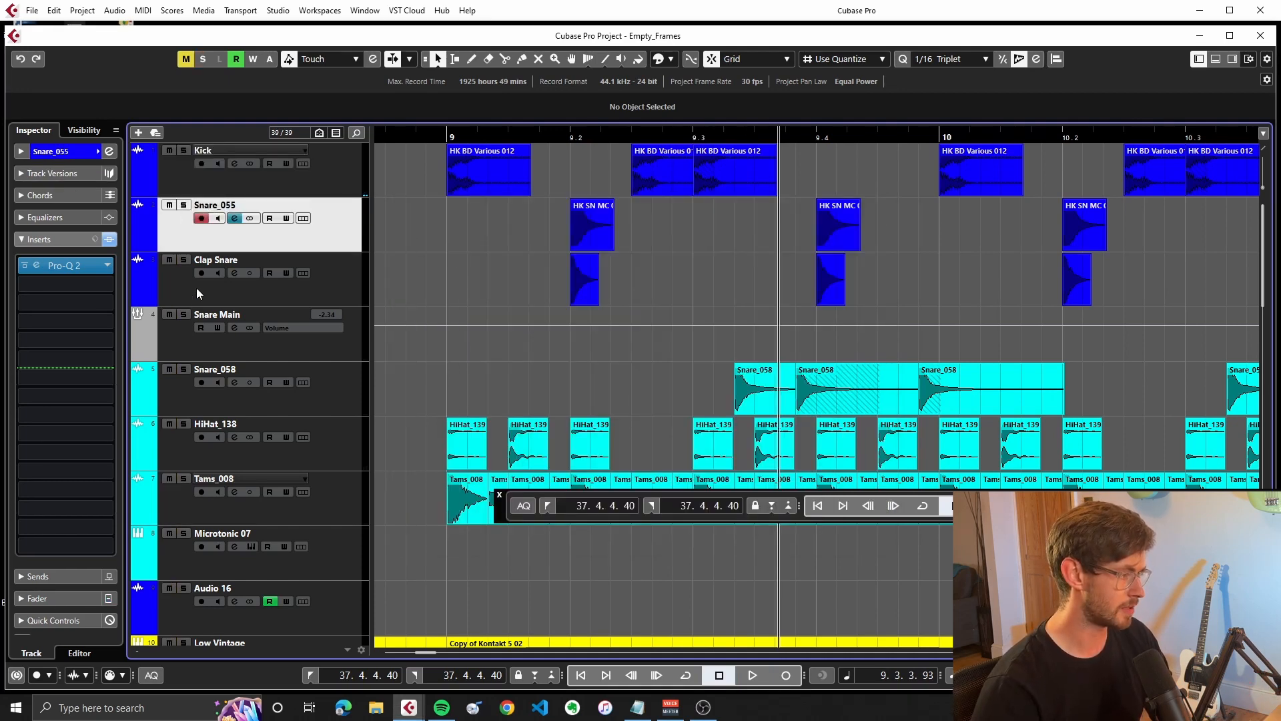
left_click(184, 205)
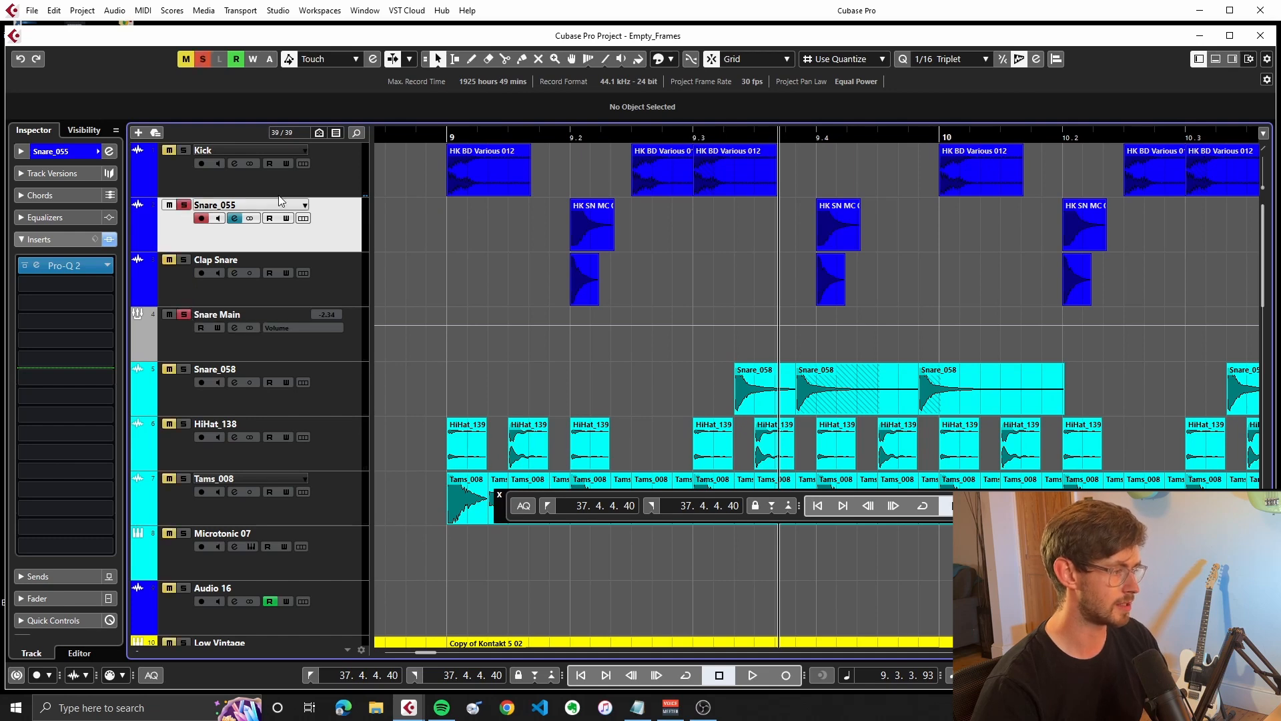
double_click(511, 138)
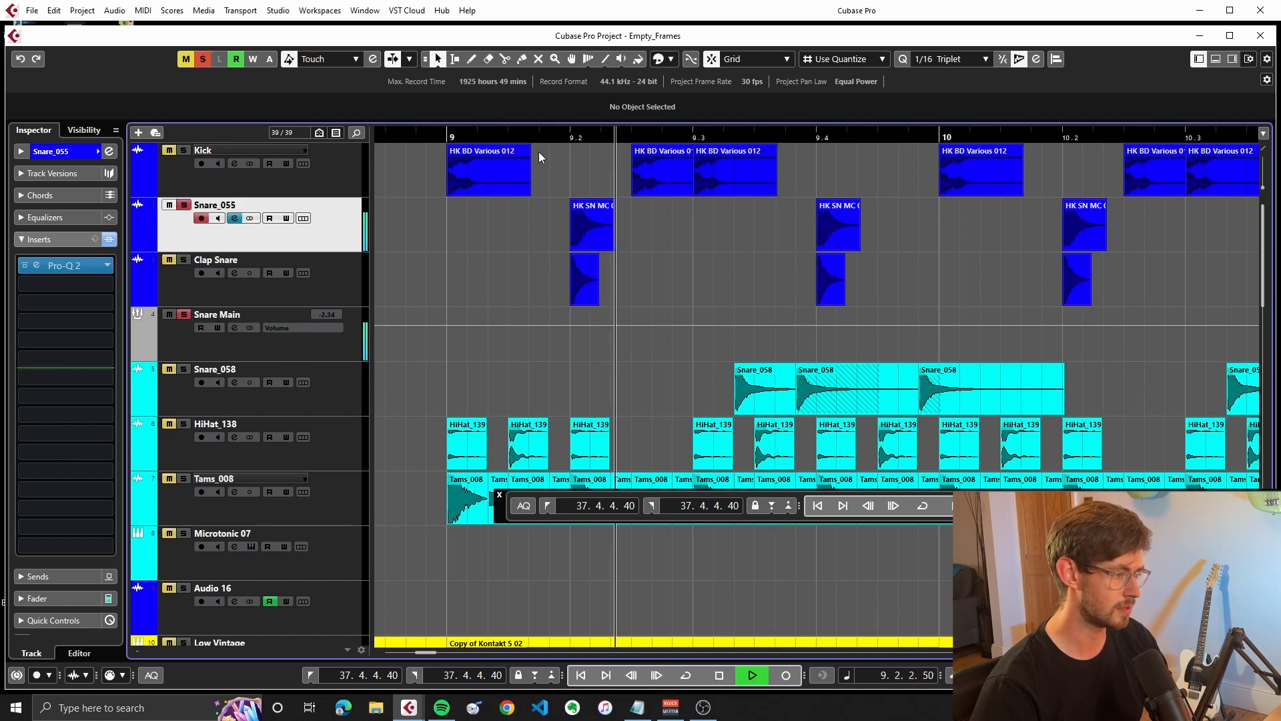
left_click(183, 205)
left_click(555, 139)
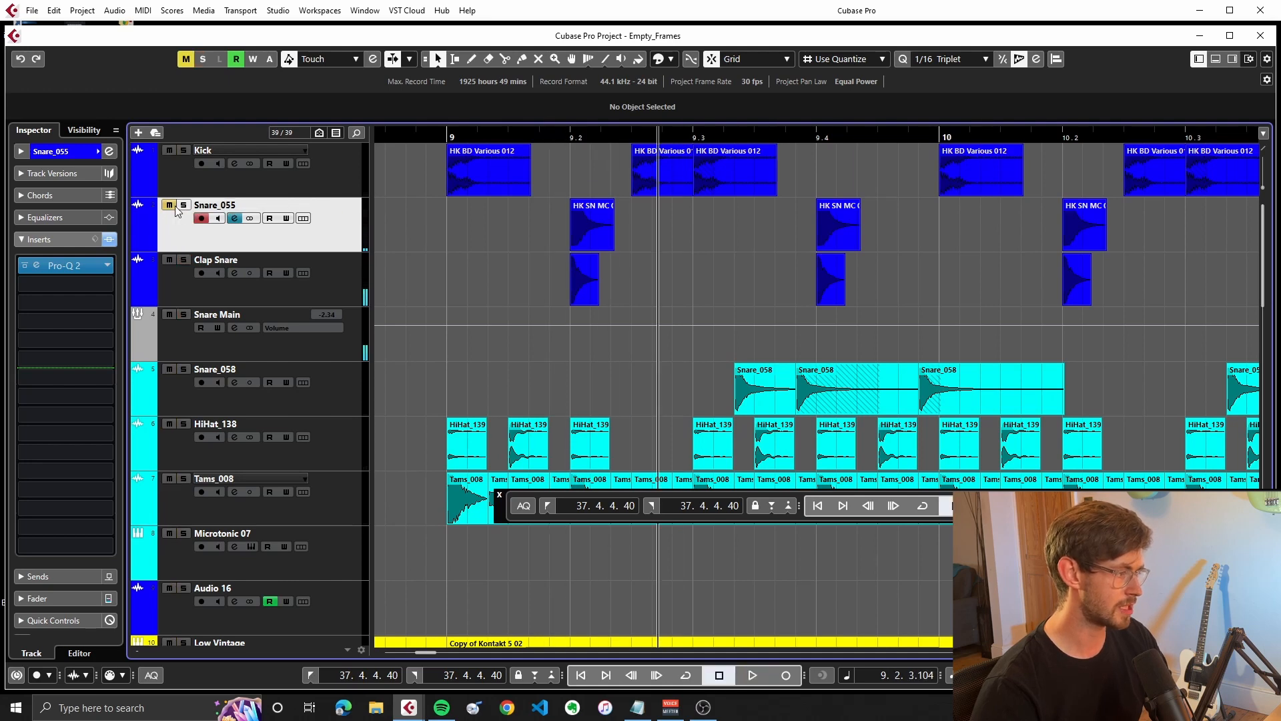
Solo Snare_055 and play it with its Pro-Q 2 open to examine the low-cut EQ, then close the plugin
key("s")
left_click(506, 145)
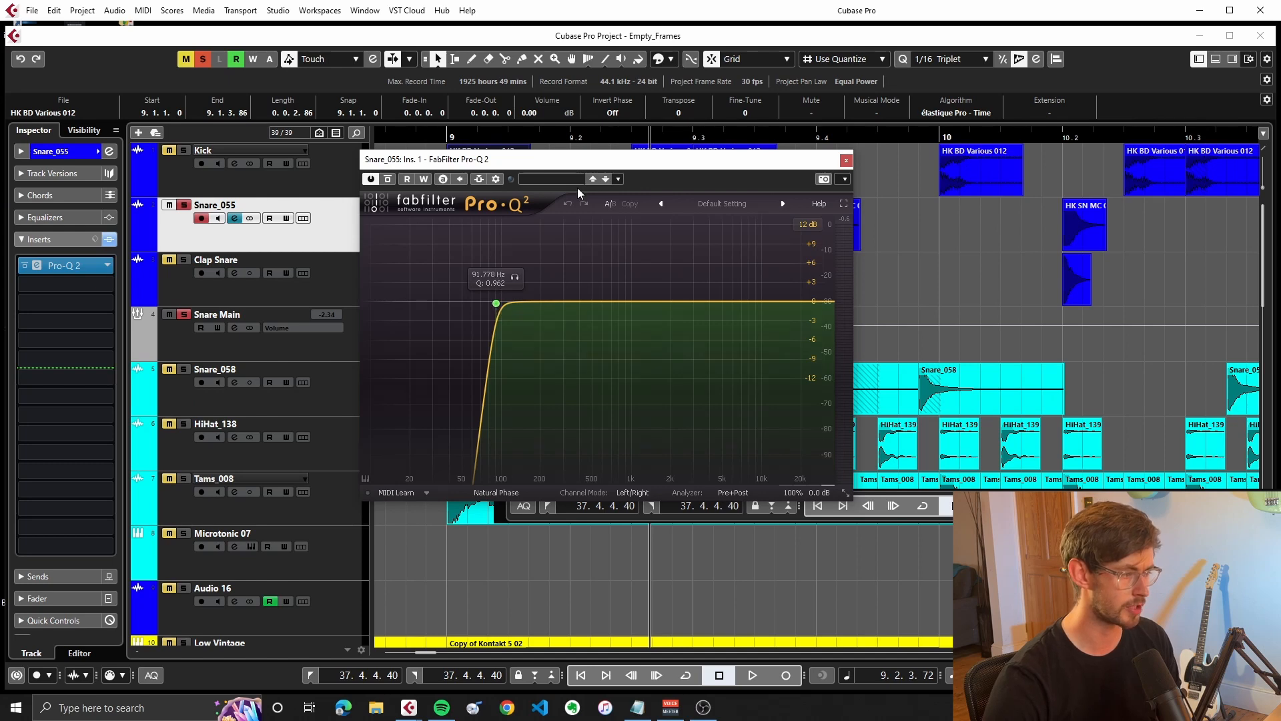
left_click(604, 136)
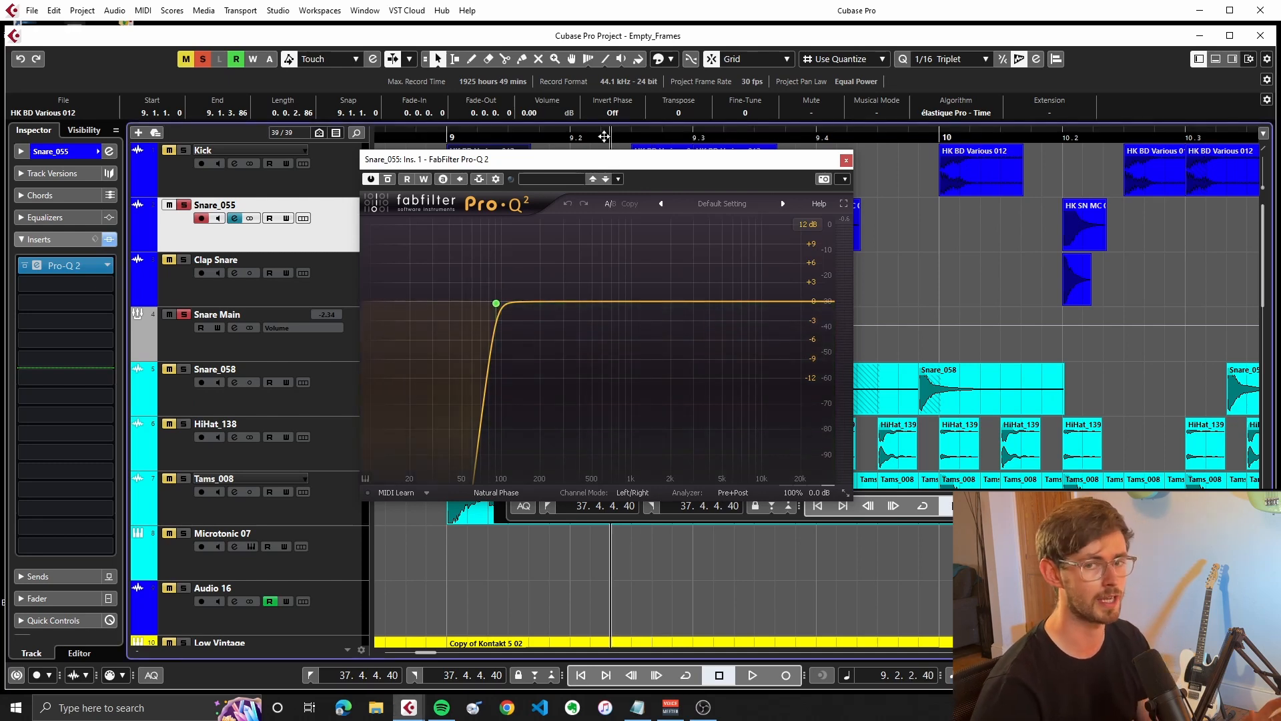
key("space")
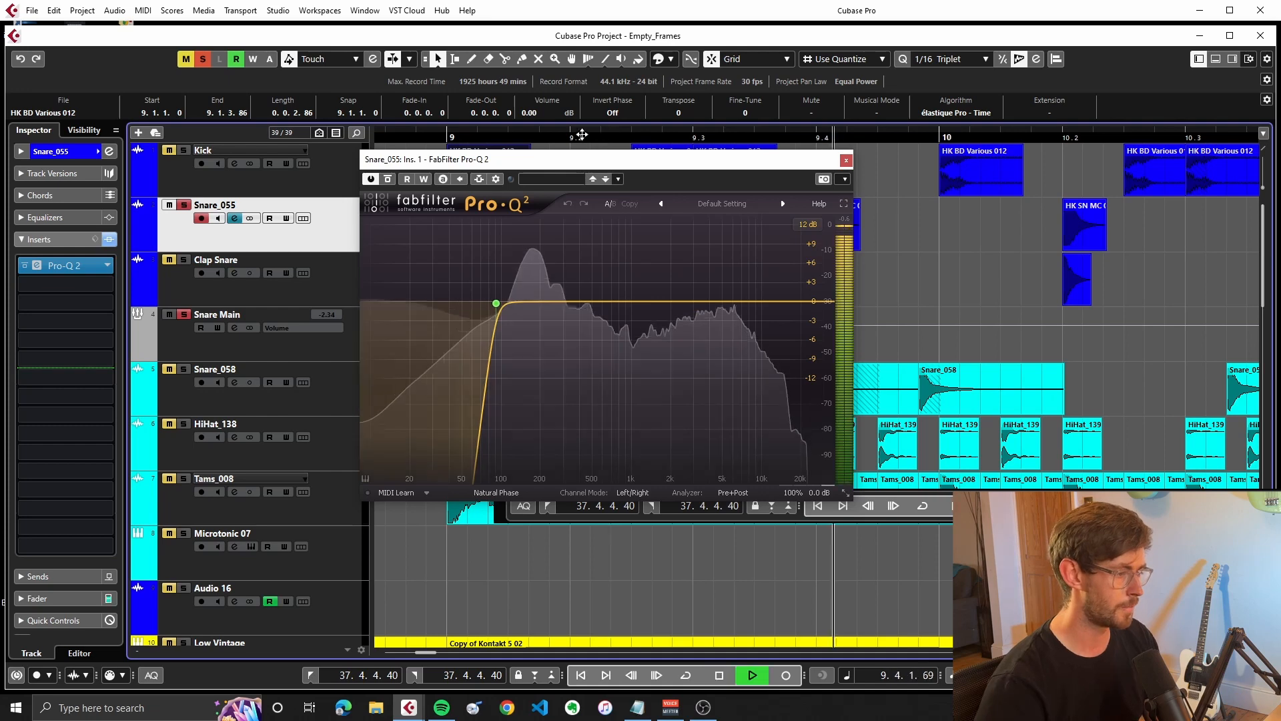
key("space")
key("space")
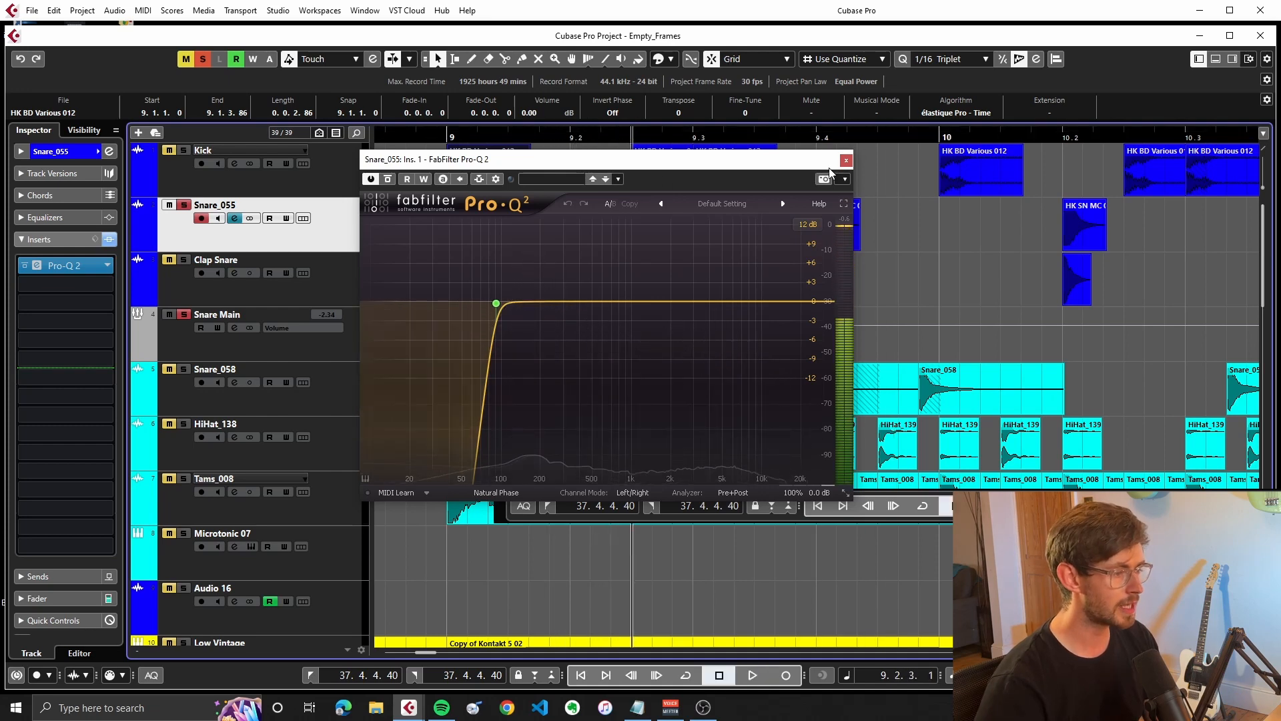
left_click(846, 160)
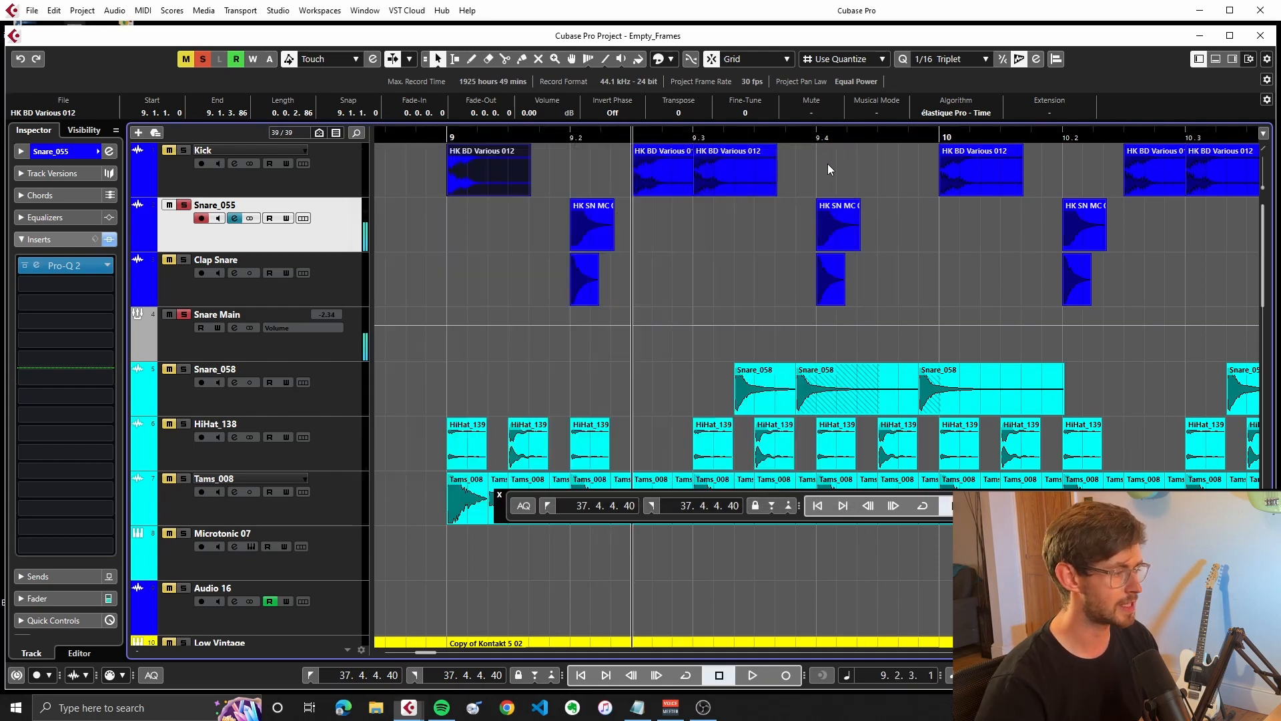
Solo the Clap Snare track and play it with its Pro-Q 2 open to examine the EQ curve
left_click(217, 253)
left_click(546, 139)
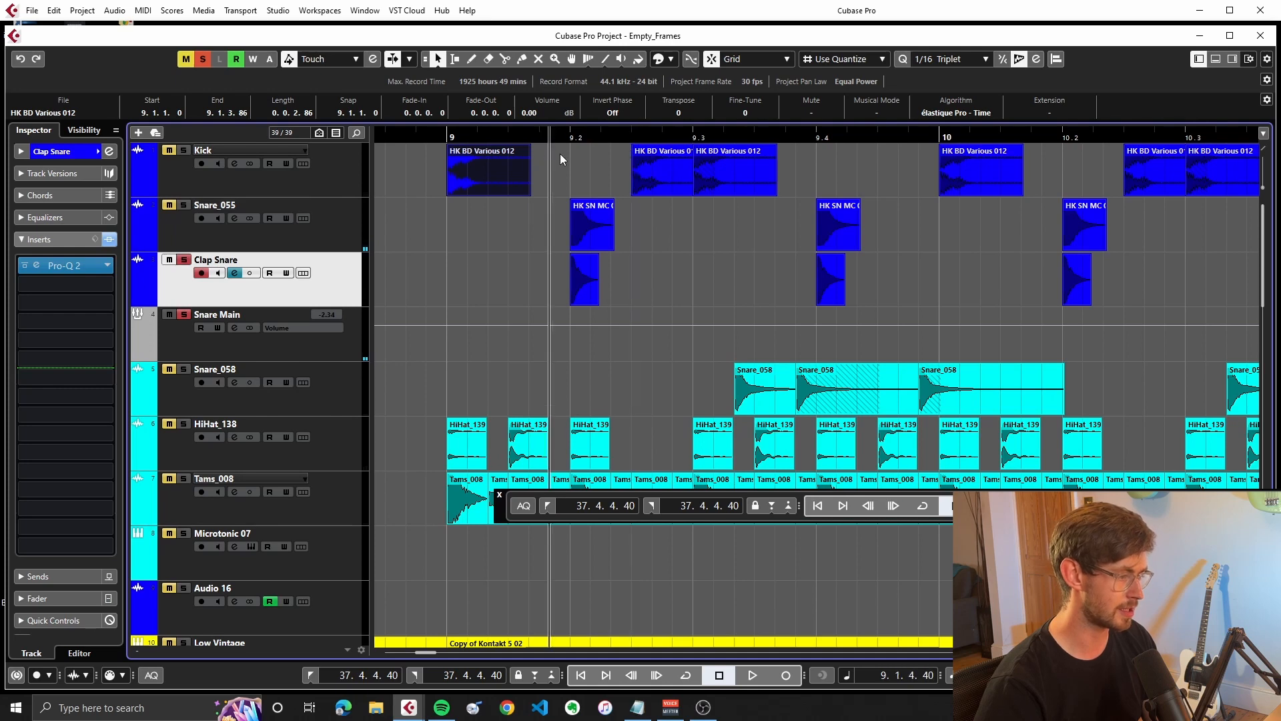
left_click(65, 265)
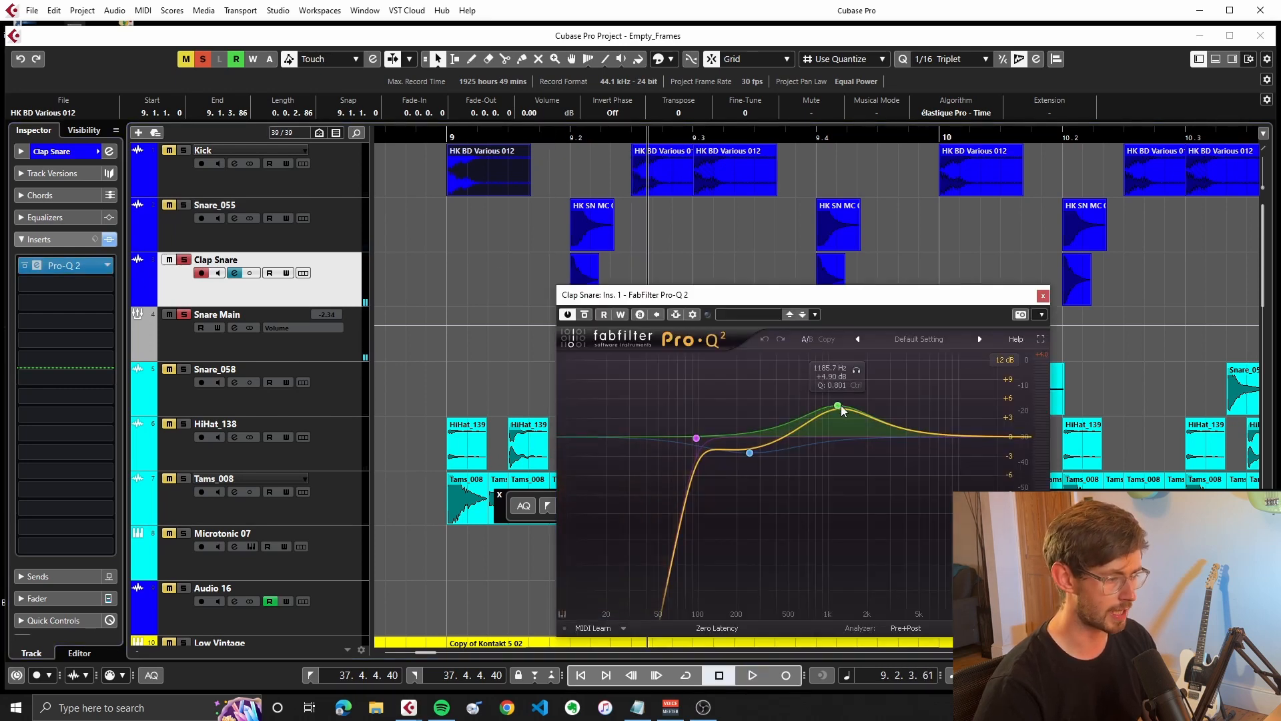
key("space")
key("space")
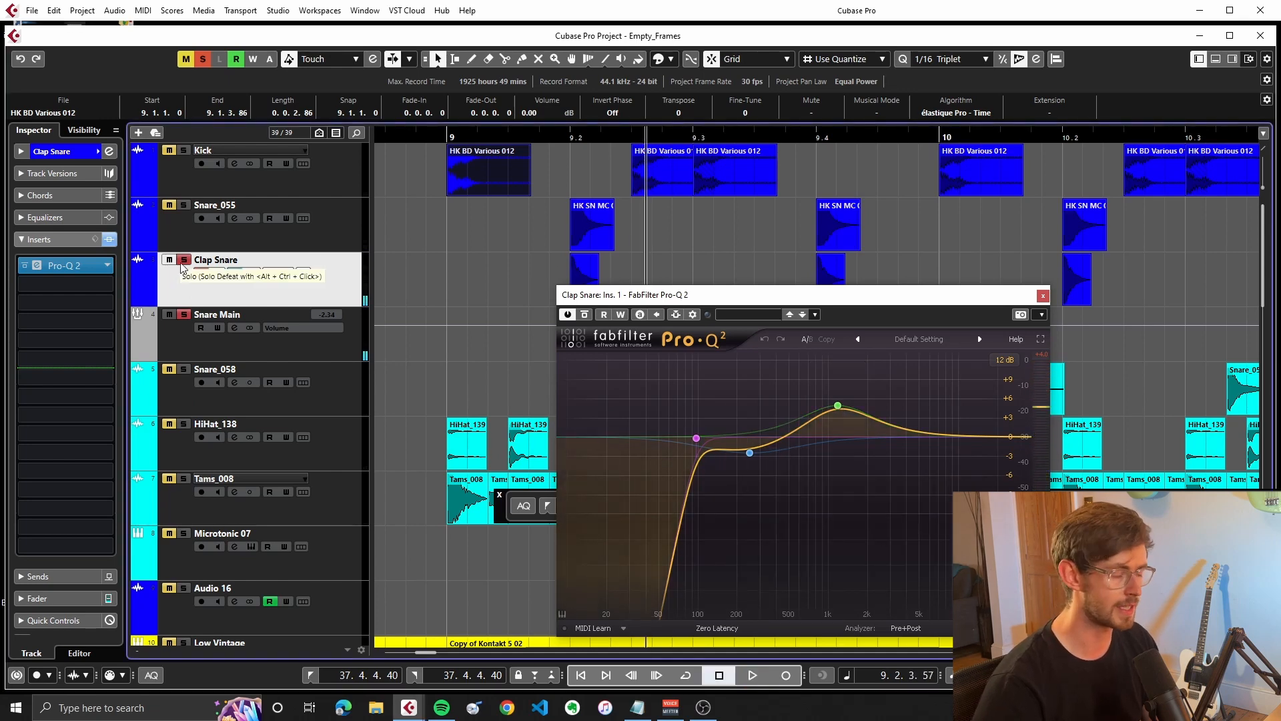
Close the Clap Snare's Pro-Q 2, solo Snare_055 together with Clap Snare and Snare Main, and open The Glue on Snare Main
left_click(183, 263)
left_click(184, 316)
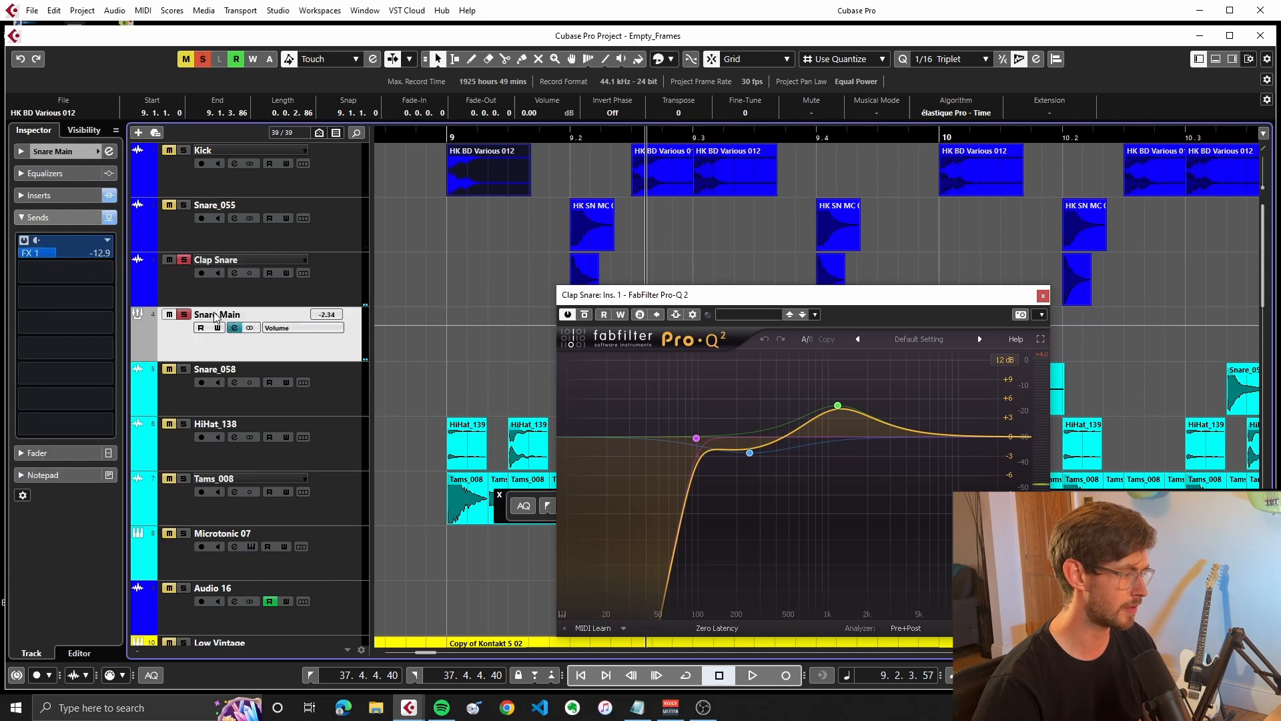
left_click(183, 205)
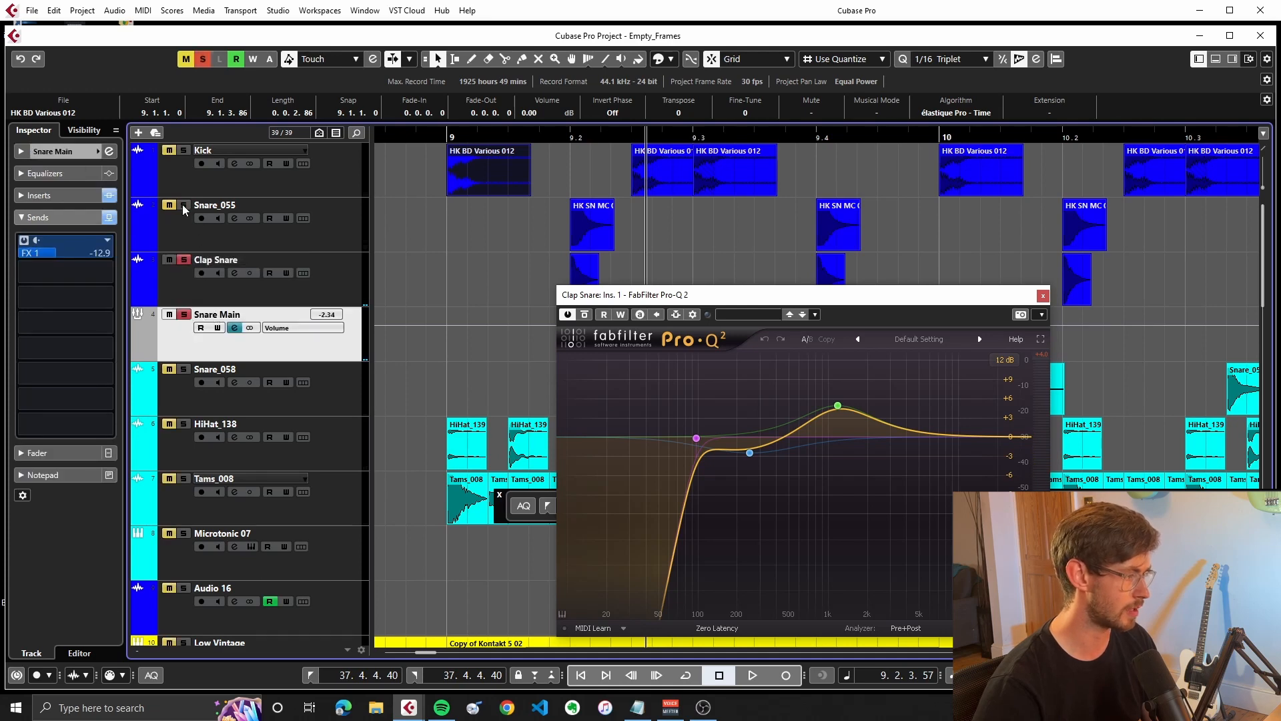
left_click(1042, 295)
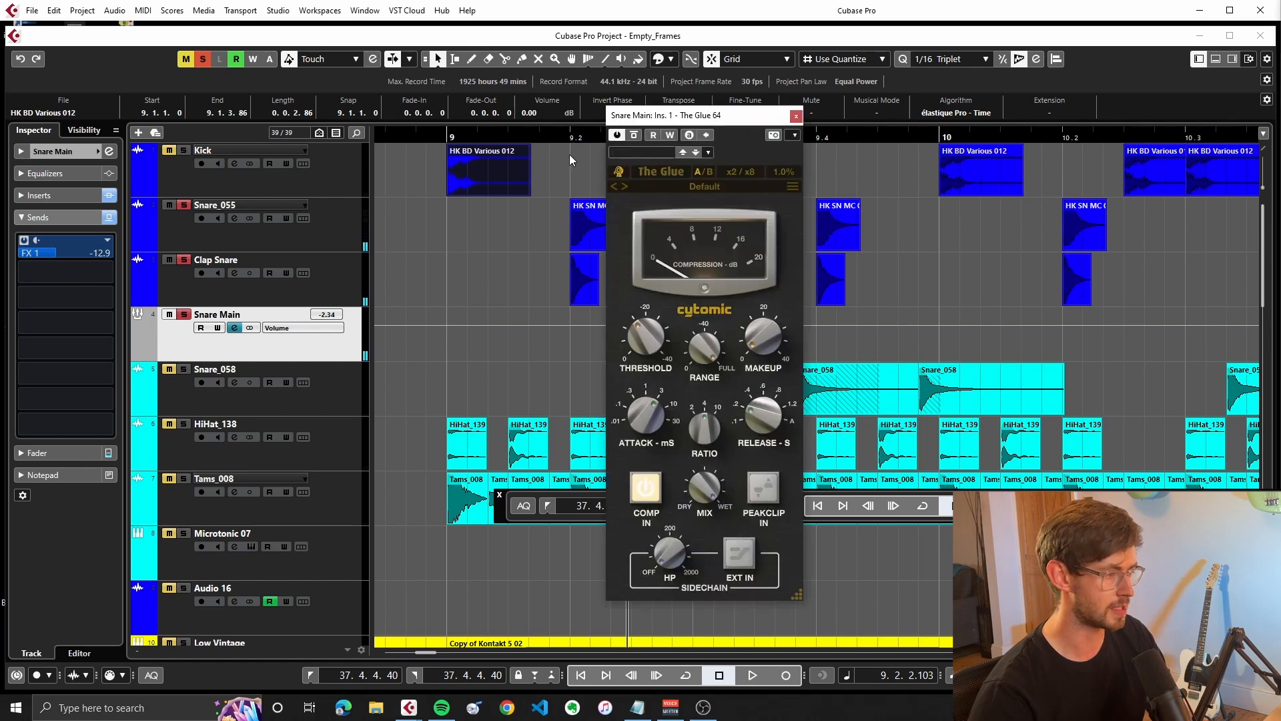
Play the soloed snares from just before beat 9.2 with The Glue active and bypassed to compare, then close the plugin
left_click(523, 140)
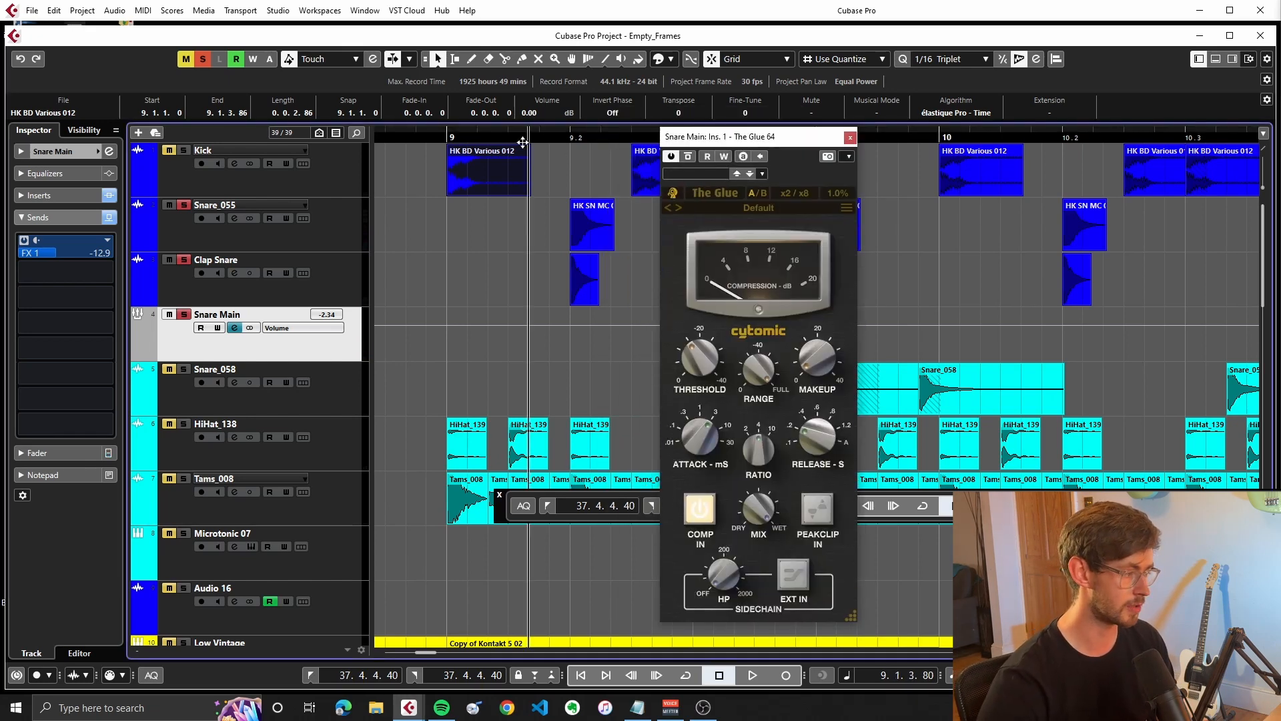
key("space")
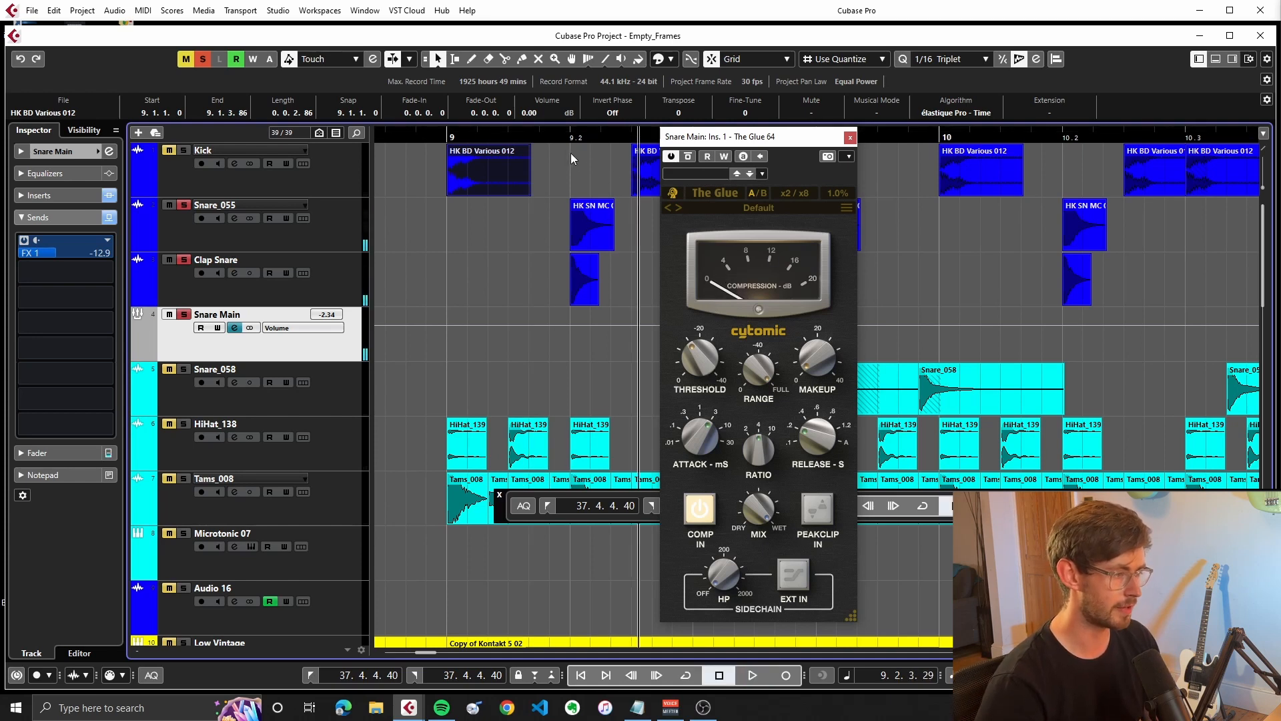
key("space")
left_click(688, 156)
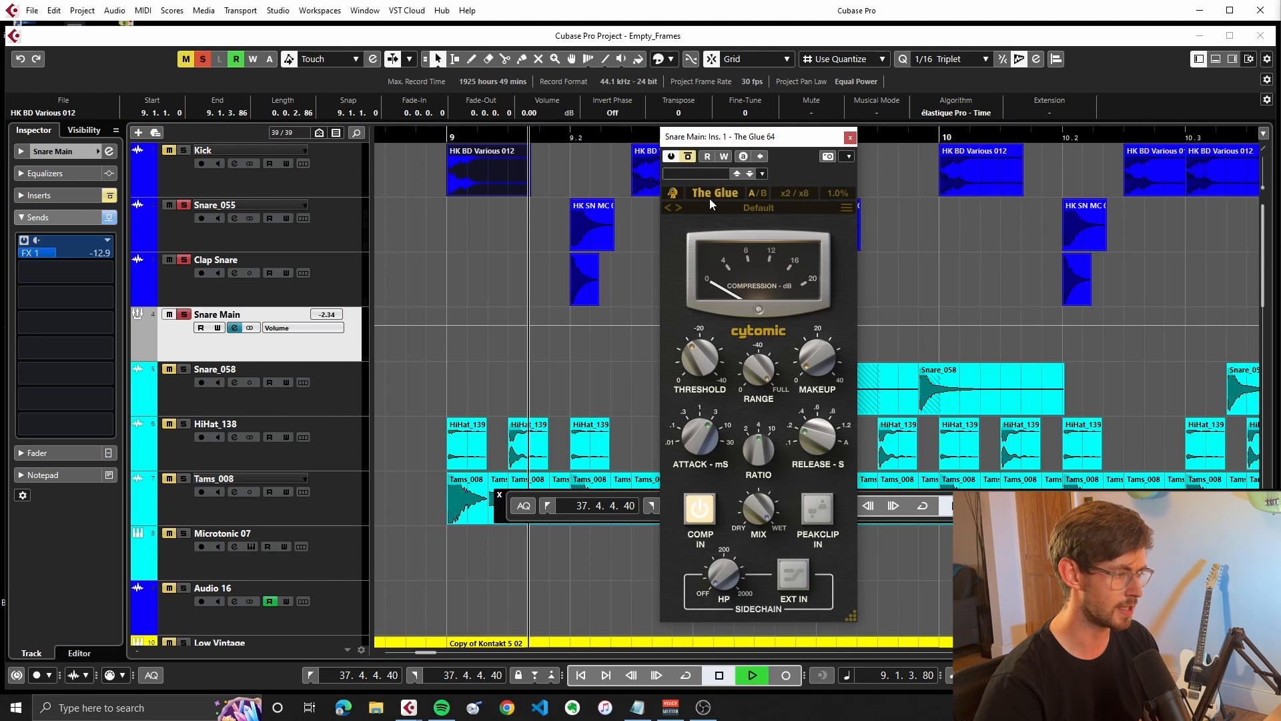
key("space")
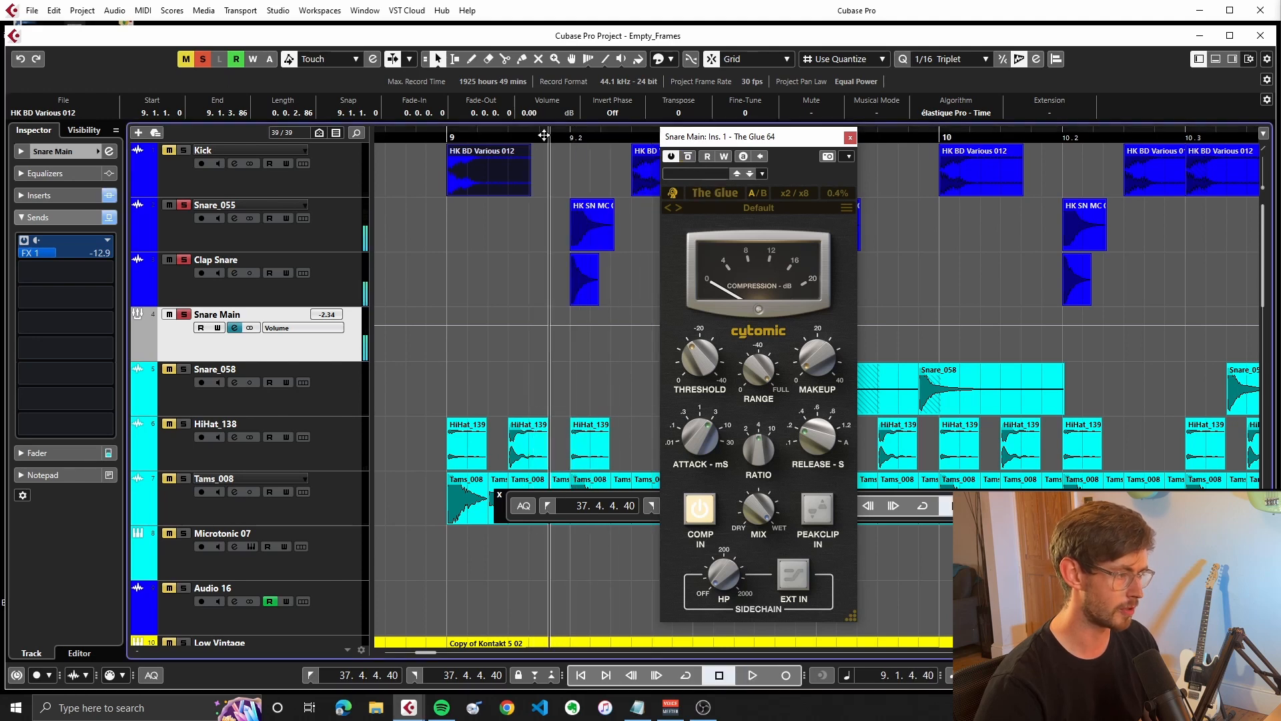
key("Escape")
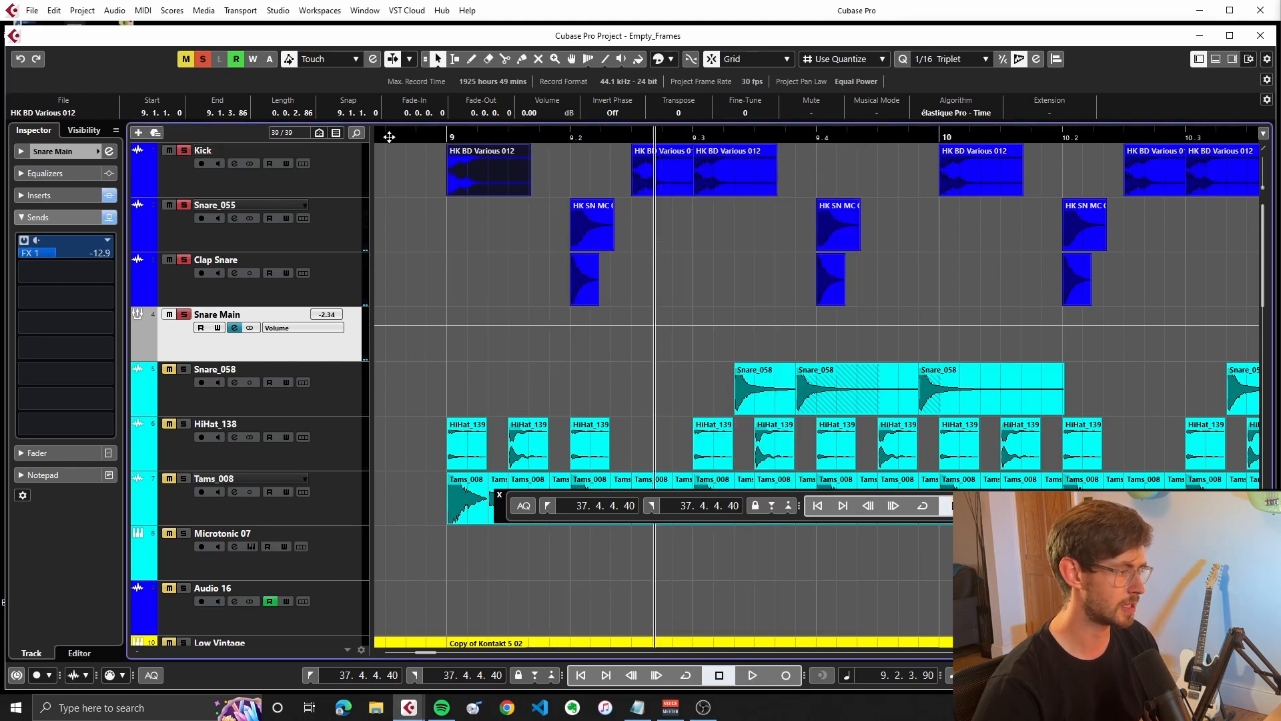
Play the Kick in solo together with the snare tracks, then deactivate all solos
key("space")
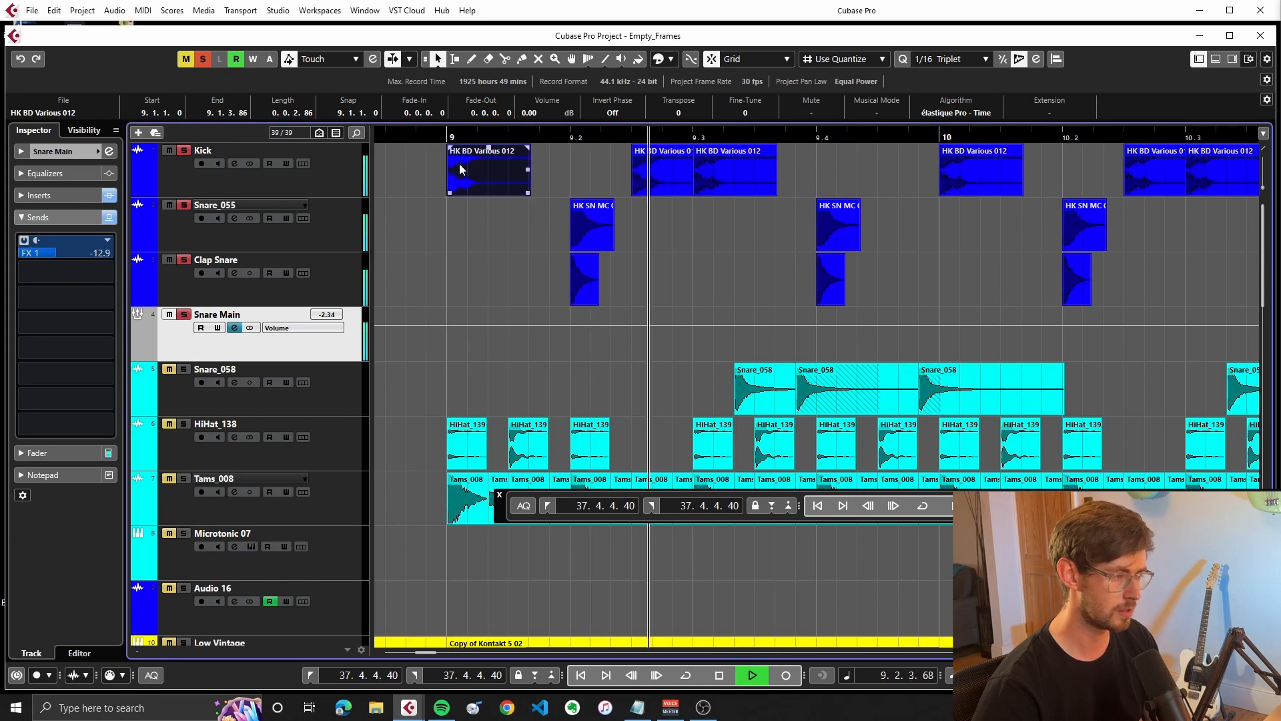
key("space")
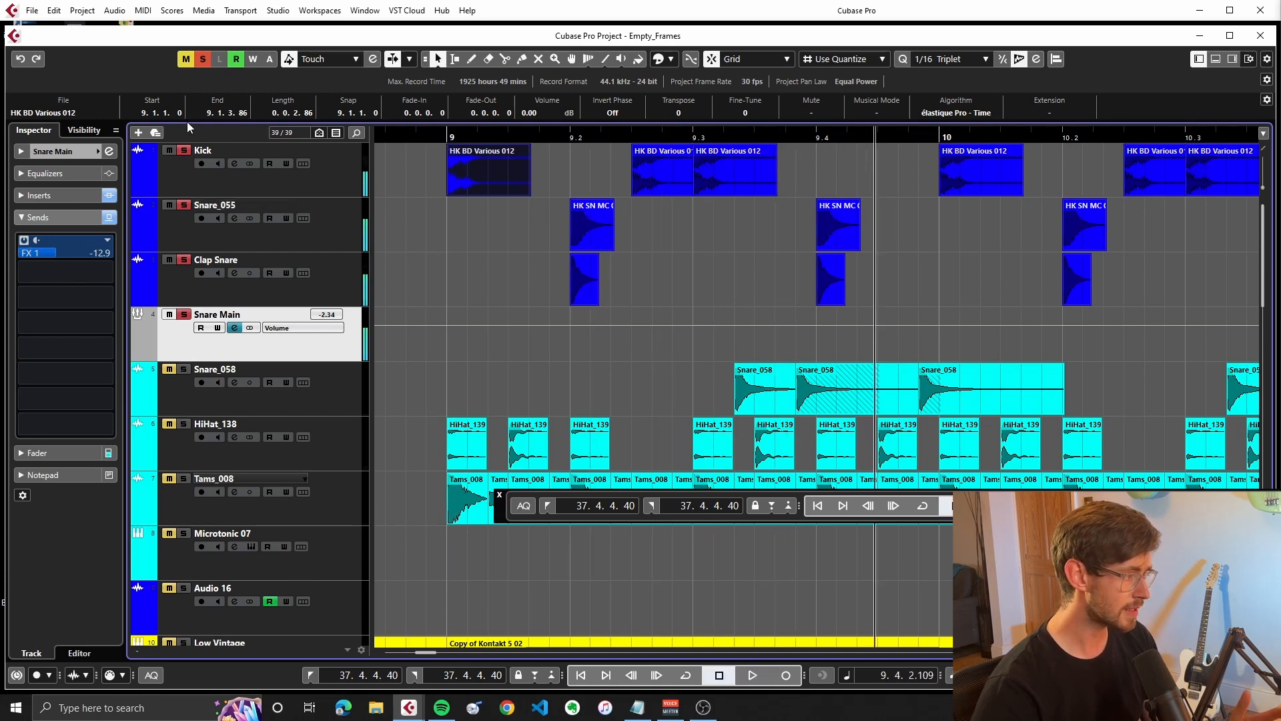
left_click(203, 62)
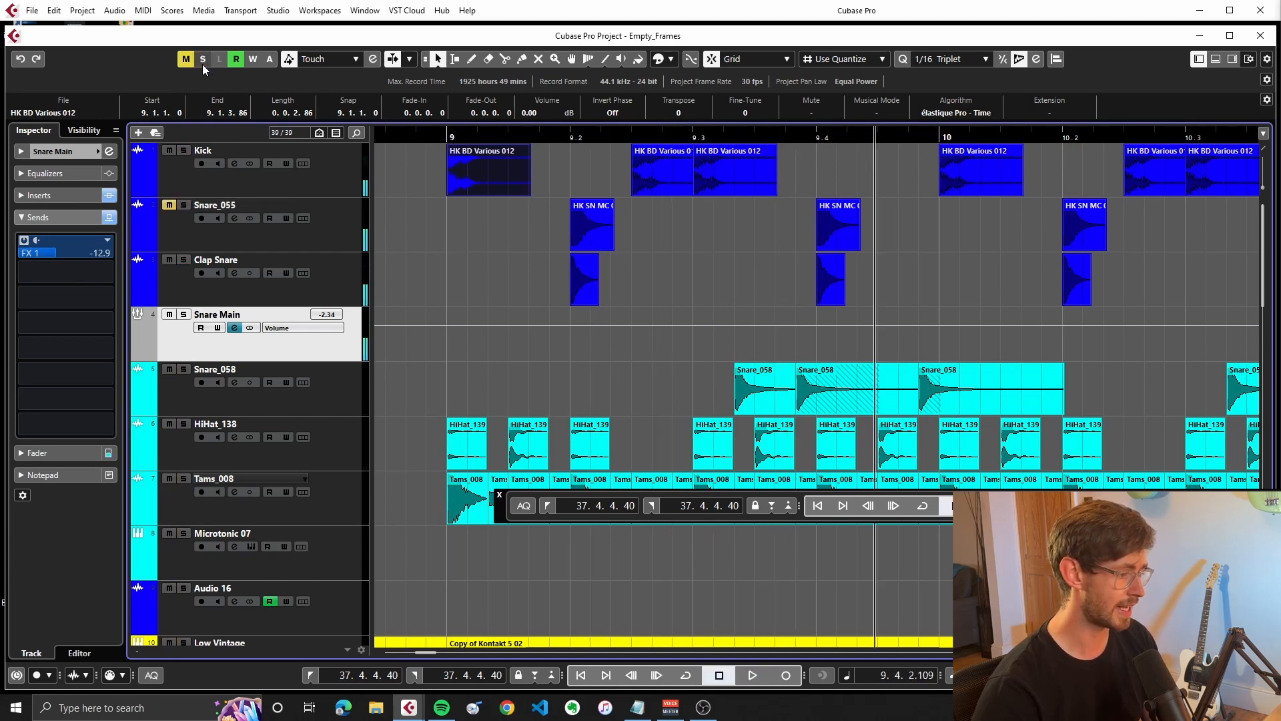
Solo the HiHat_138 track and play it from bar 9
left_click(214, 370)
scroll(406, 386, "down", 2)
left_click(191, 327)
left_click(183, 323)
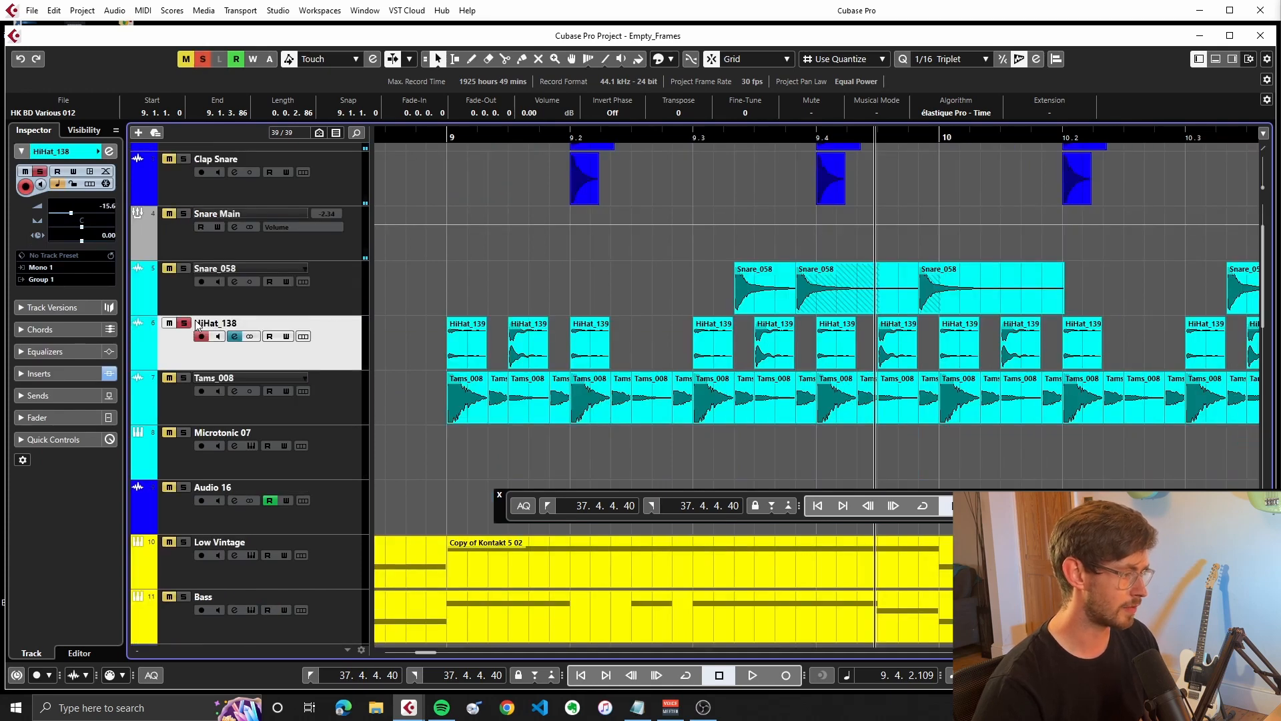
left_click(445, 136)
key("space")
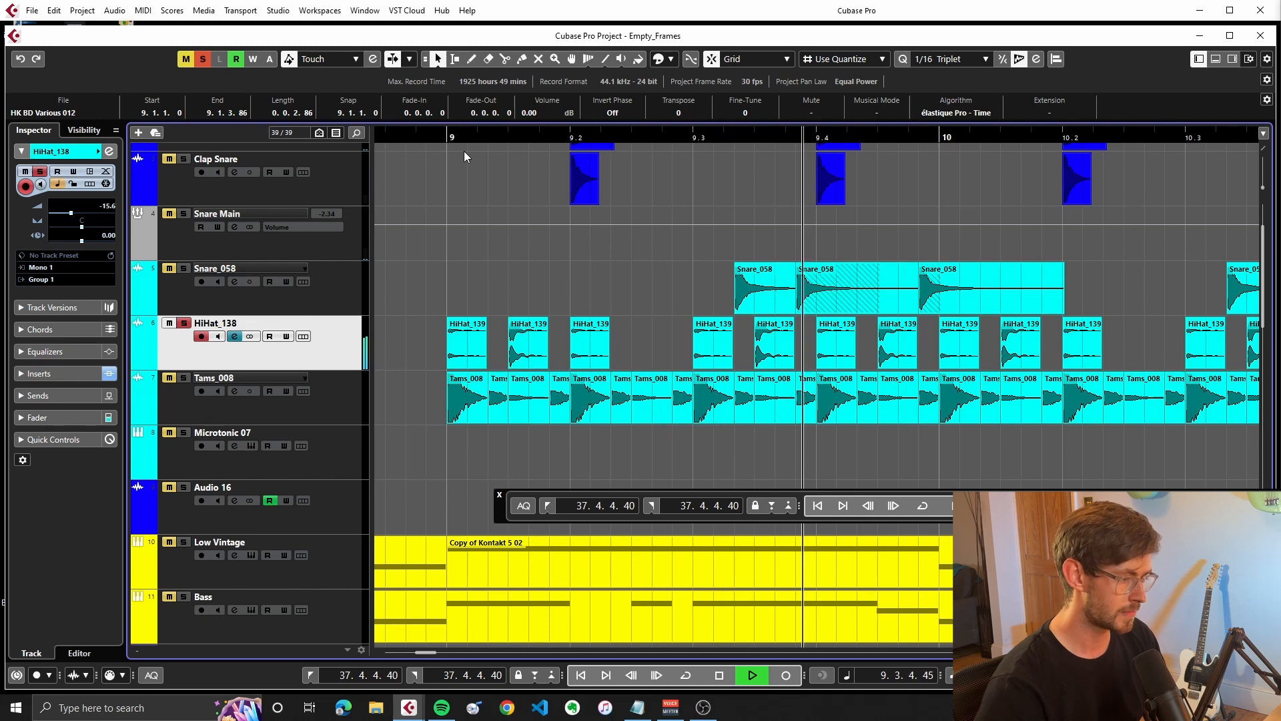
key("space")
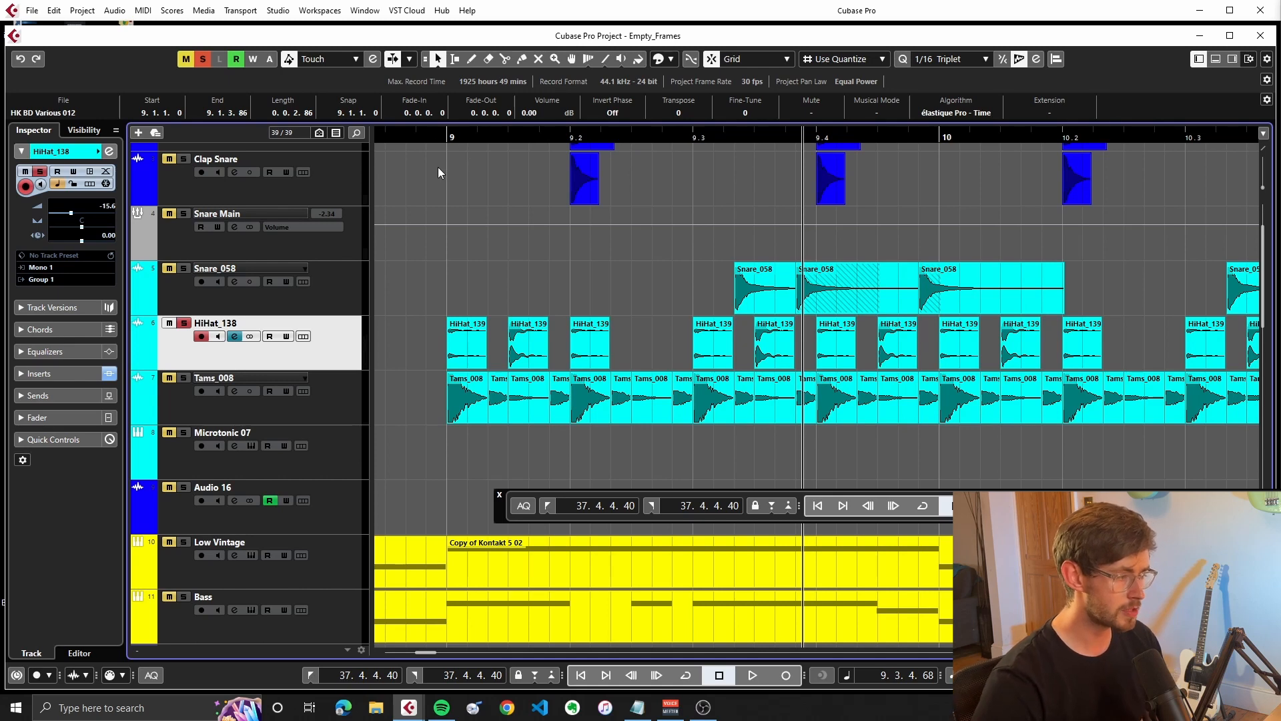
Replay the soloed HiHat_138 around bar 9 to examine its hit pattern, then place the cursor at 9.2.3
scroll(442, 163, "up", 2)
left_click(455, 152)
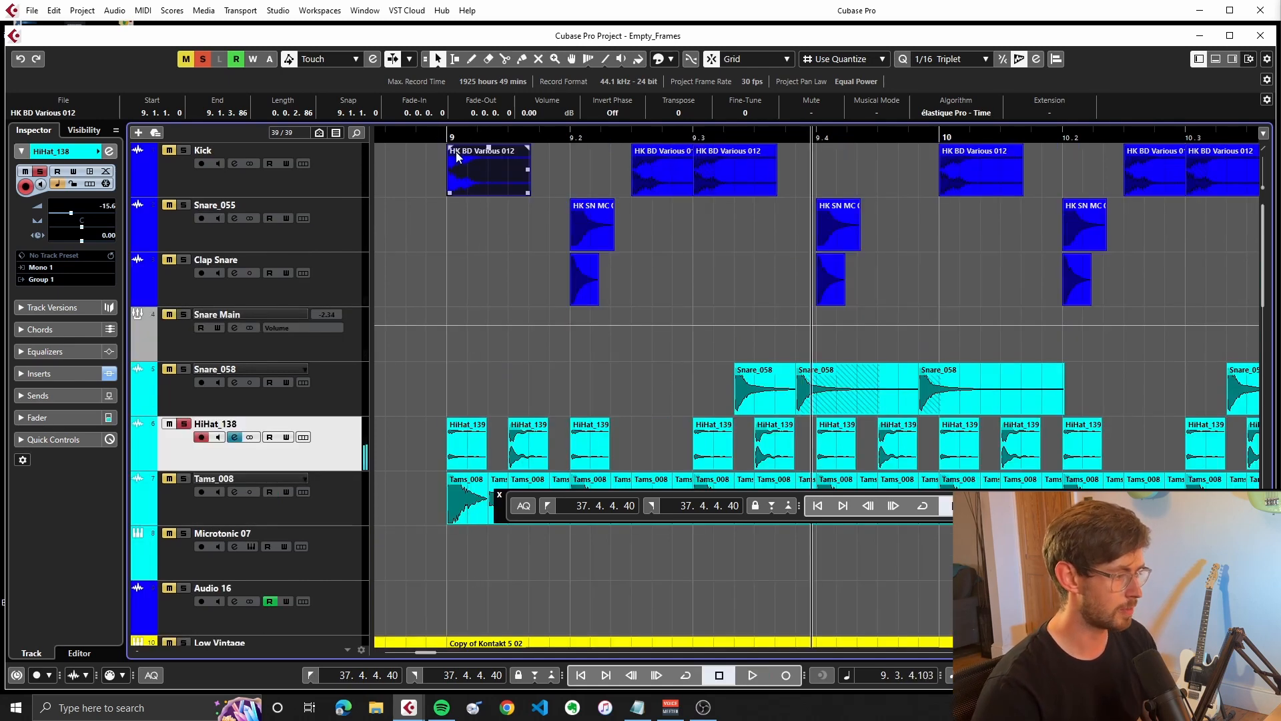
left_click(434, 133)
key("space")
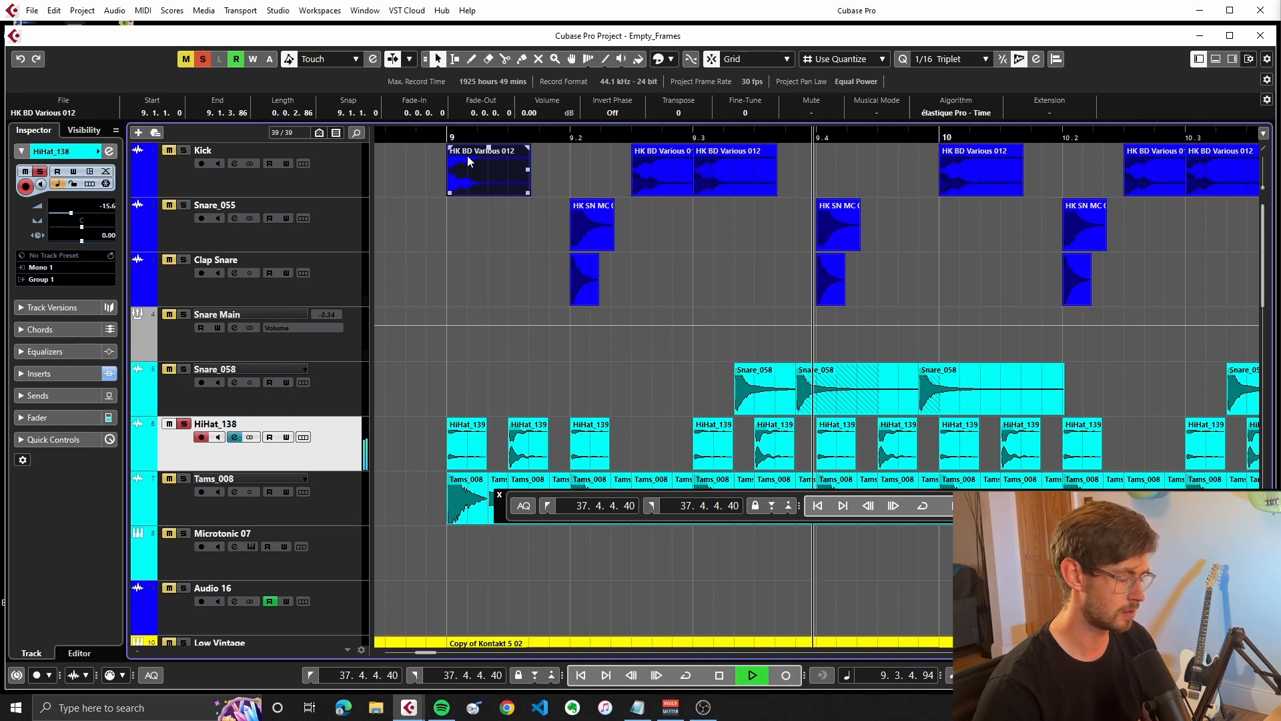
key("space")
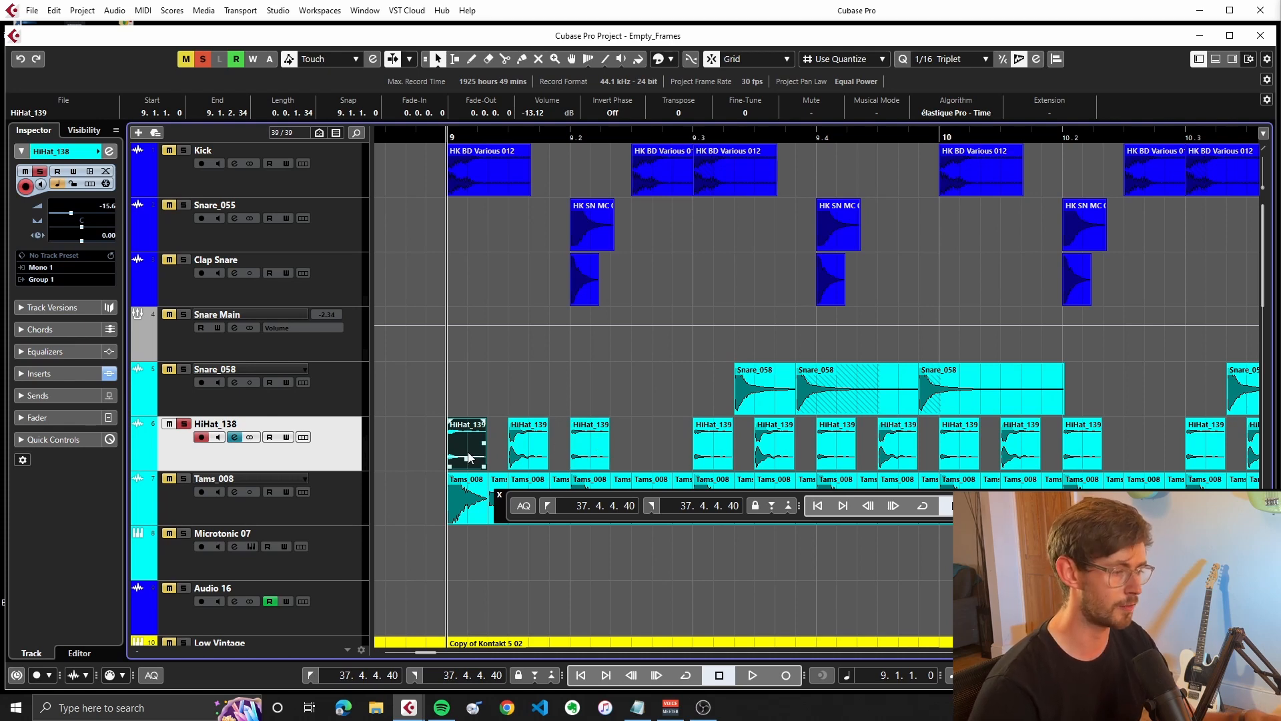
key("space")
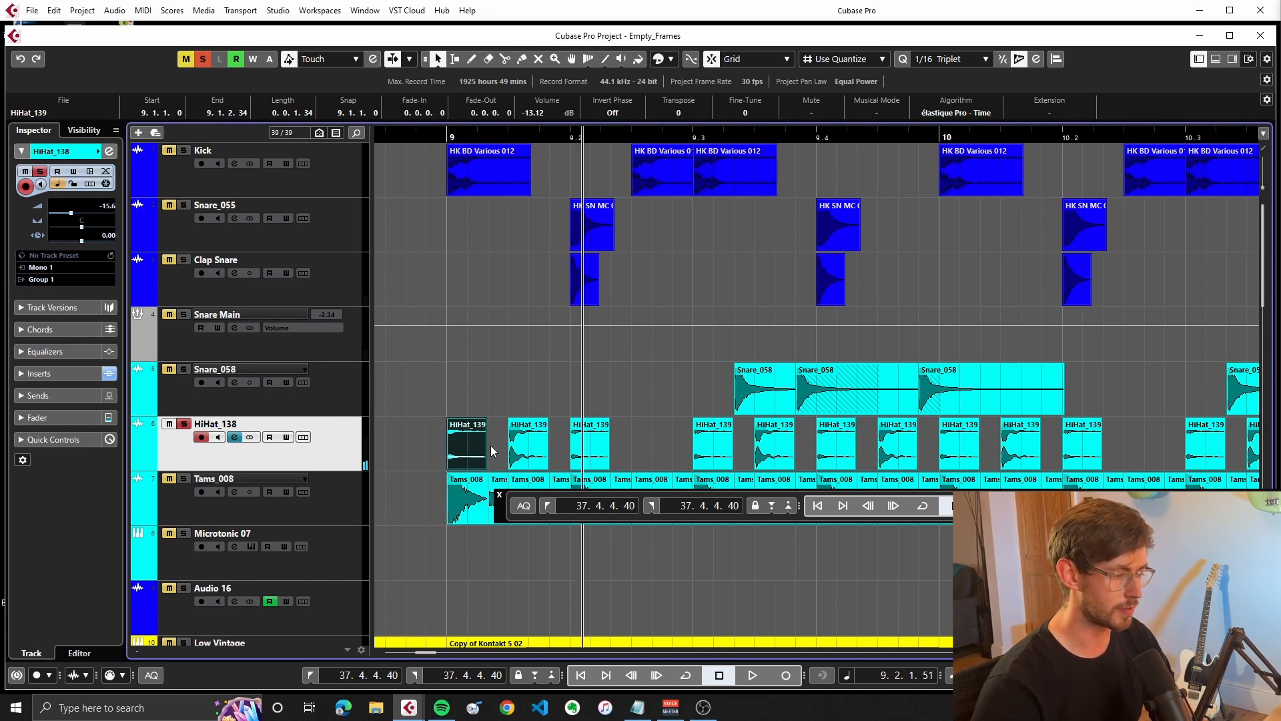
left_click(632, 137)
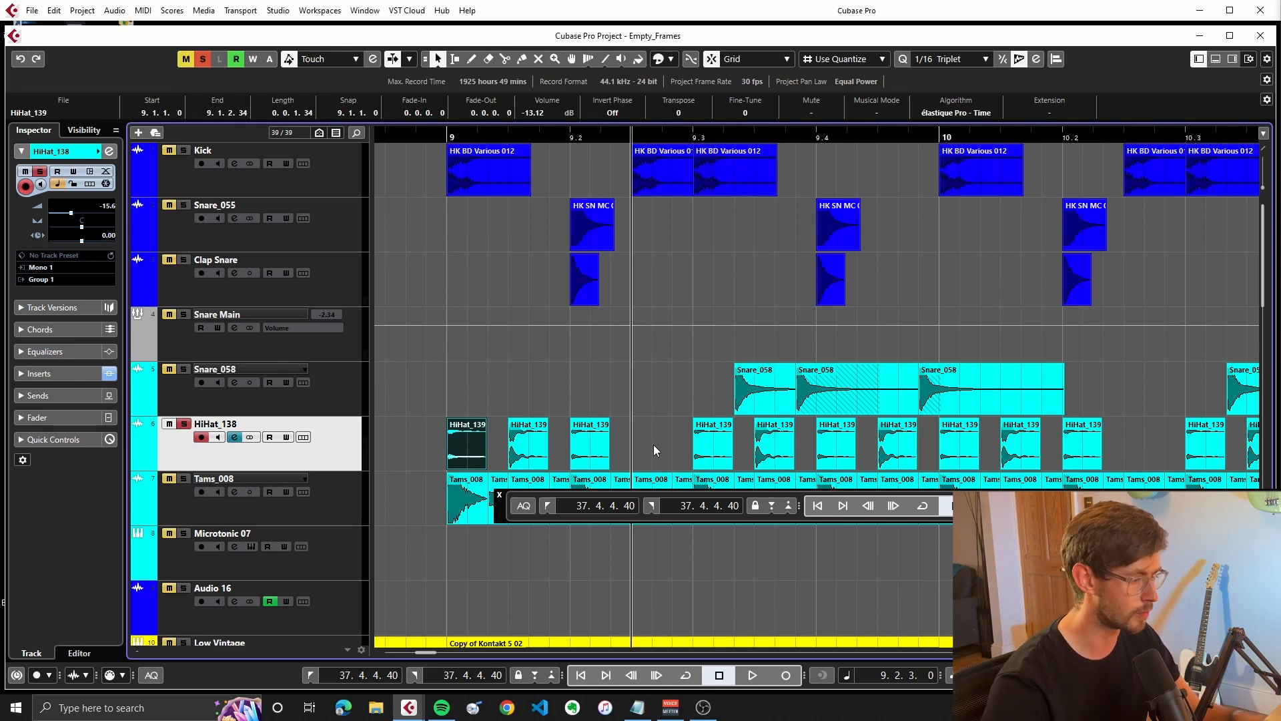
Switch the solo from HiHat_138 to Tams_008 and play it from bar 9
key("g")
left_click(184, 485)
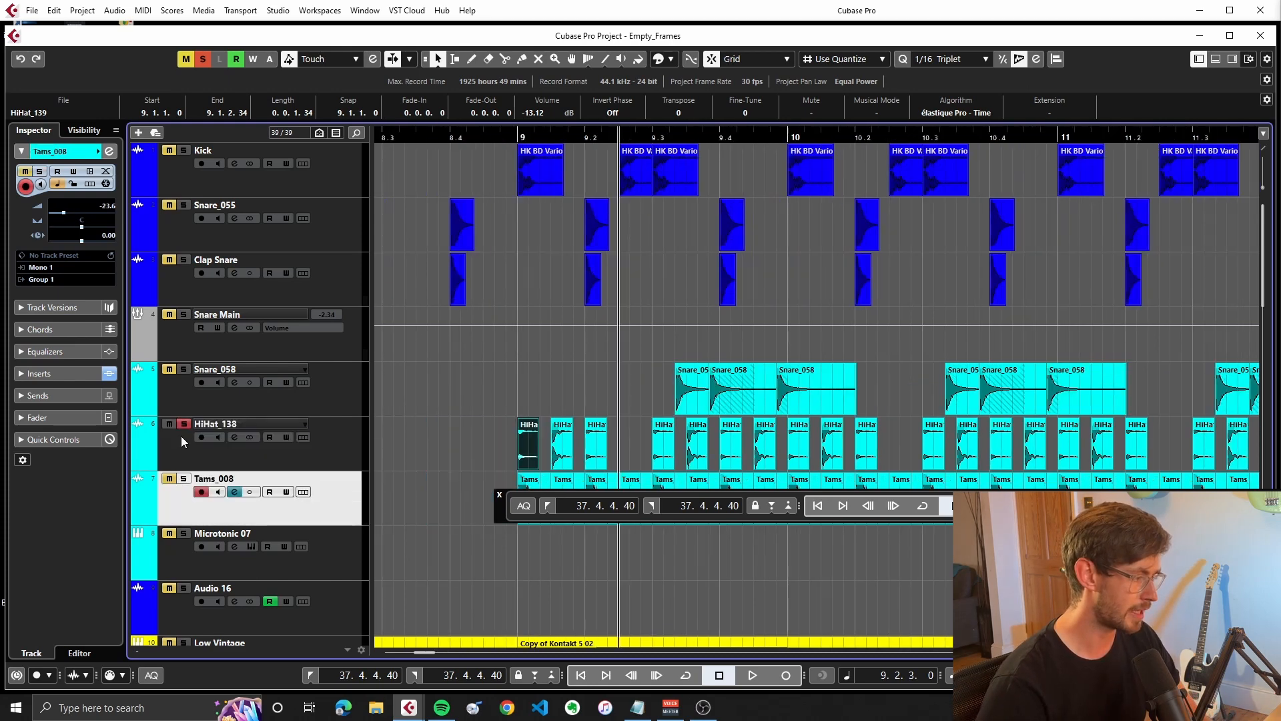
scroll(513, 367, "down", 3)
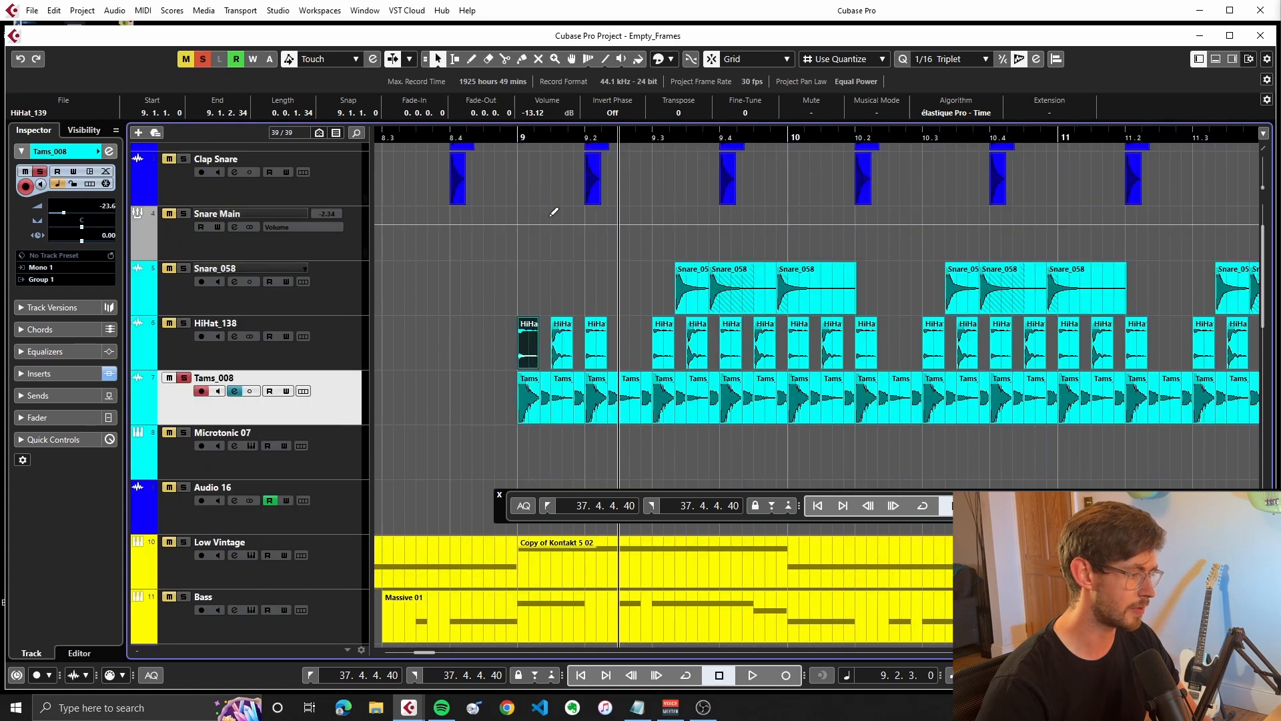
left_click(512, 139)
key("space")
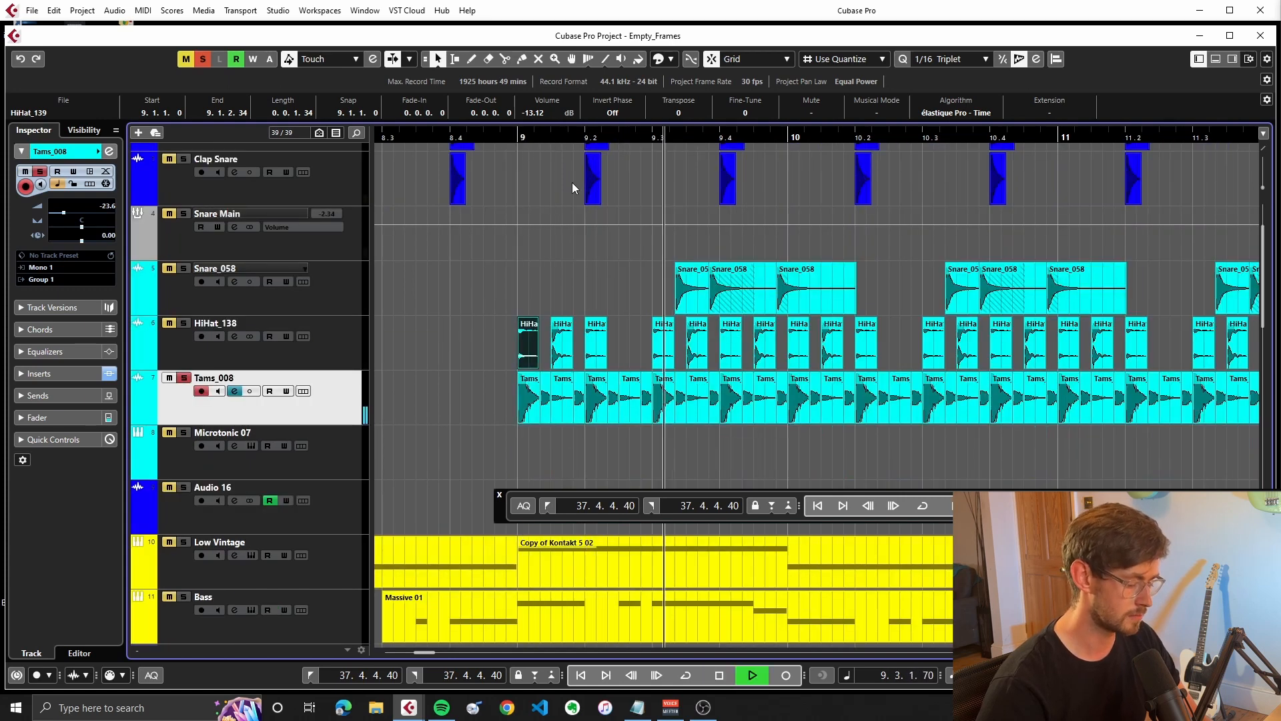
key("space")
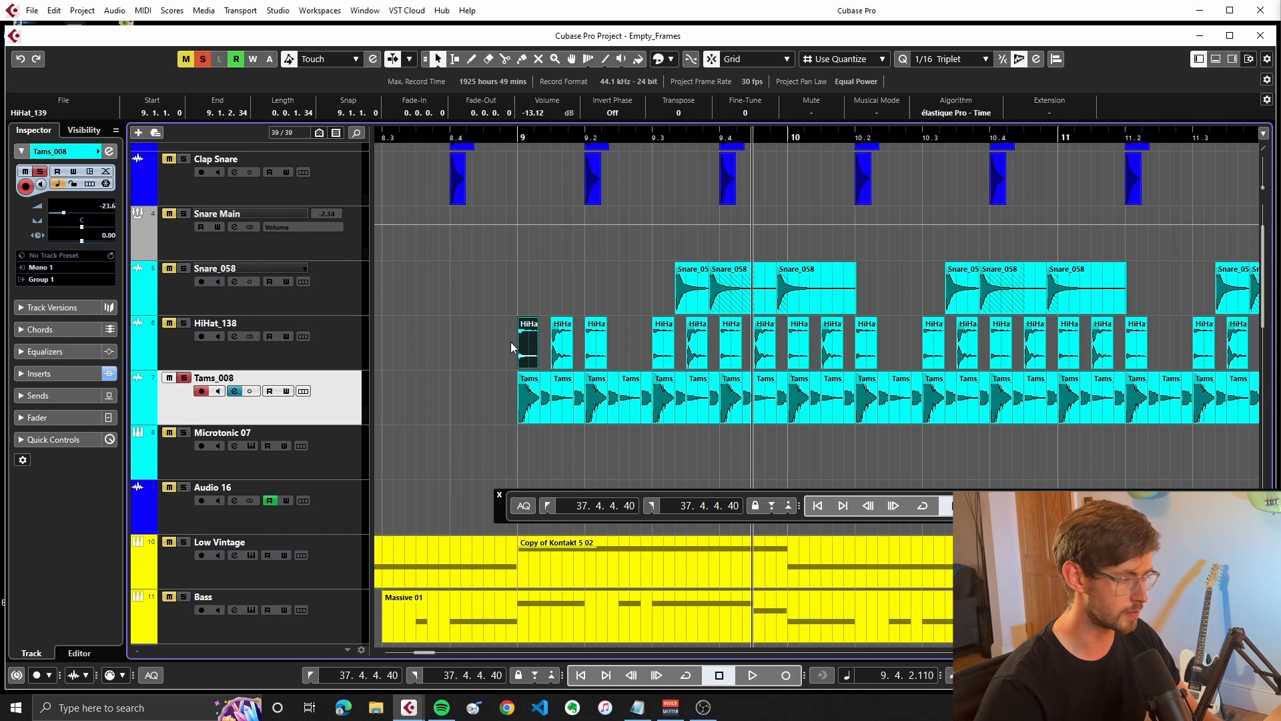
Copy a run of Tams_008 hits into the empty space from beat 8.2 and play them in solo
scroll(525, 357, "up", 2)
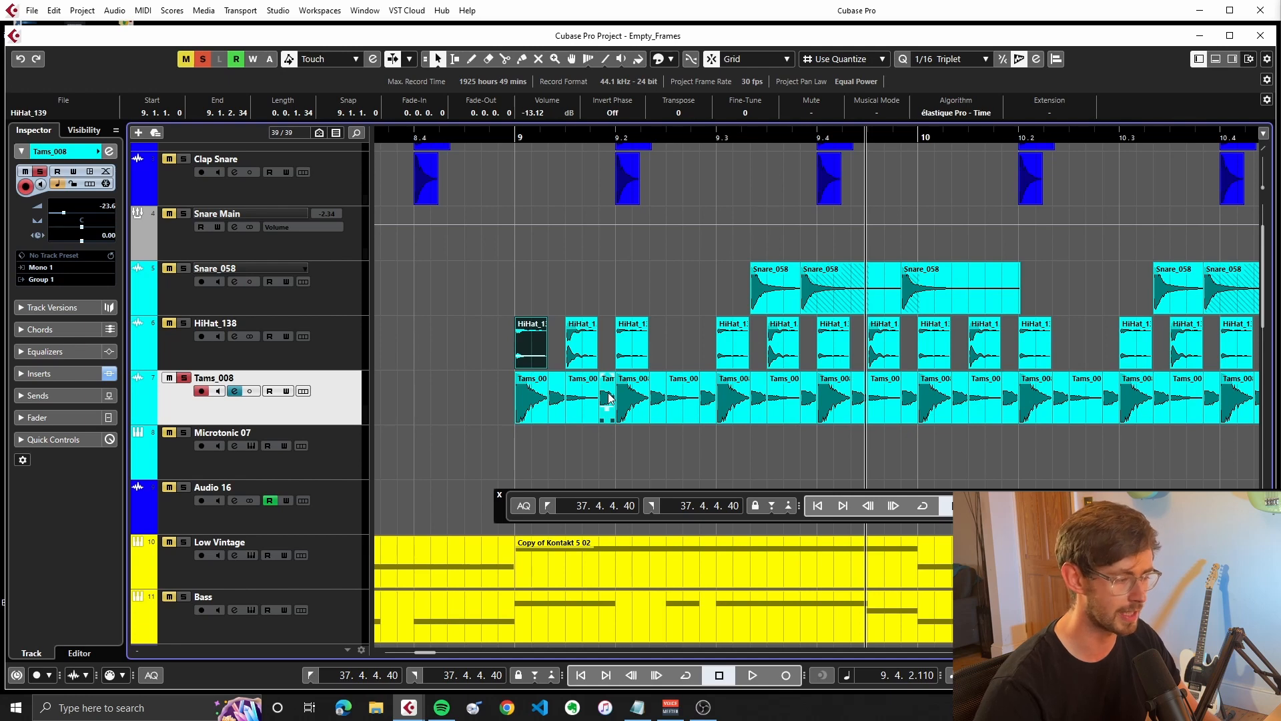
scroll(608, 398, "left", 3)
left_click_drag(706, 402, 558, 410)
scroll(510, 412, "up", 2)
left_click_drag(492, 409, 644, 413)
scroll(649, 429, "left", 2)
left_click_drag(867, 447, 604, 399)
left_click_drag(598, 404, 454, 404)
key("l")
key("space")
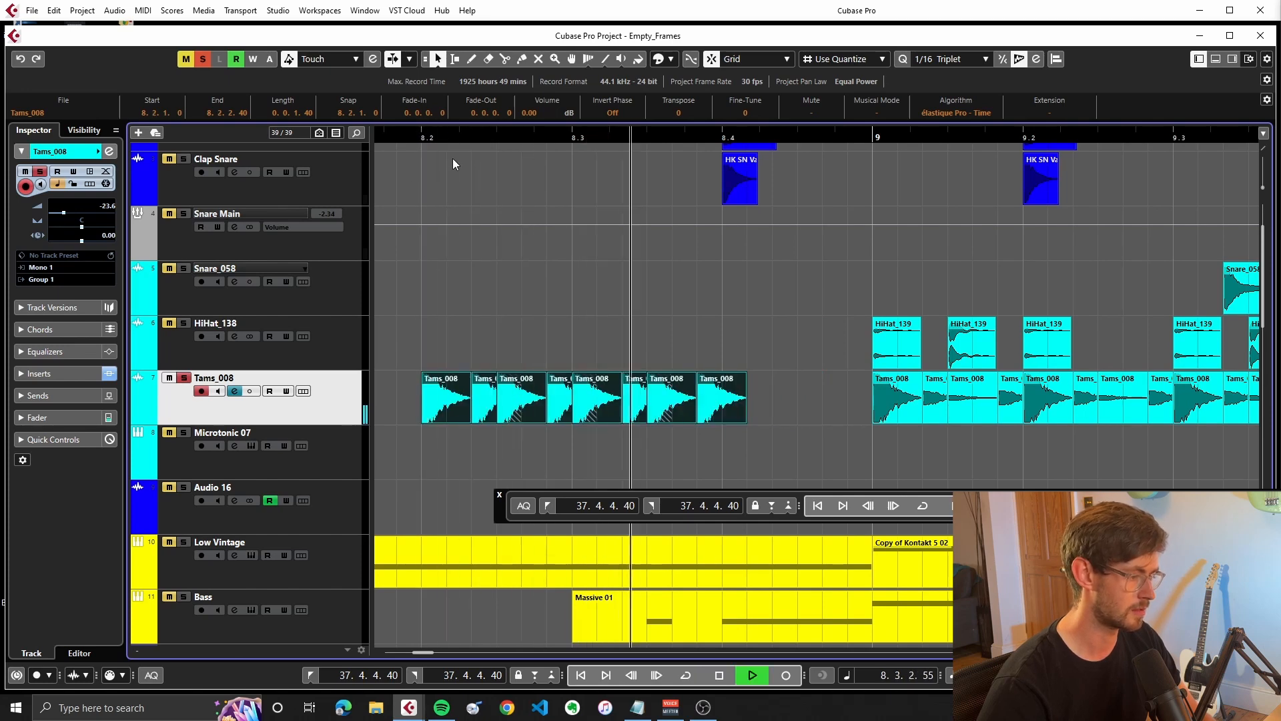
key("space")
Play the original Tams_008 hits from bar 9 to compare them with the copied run
left_click(869, 138)
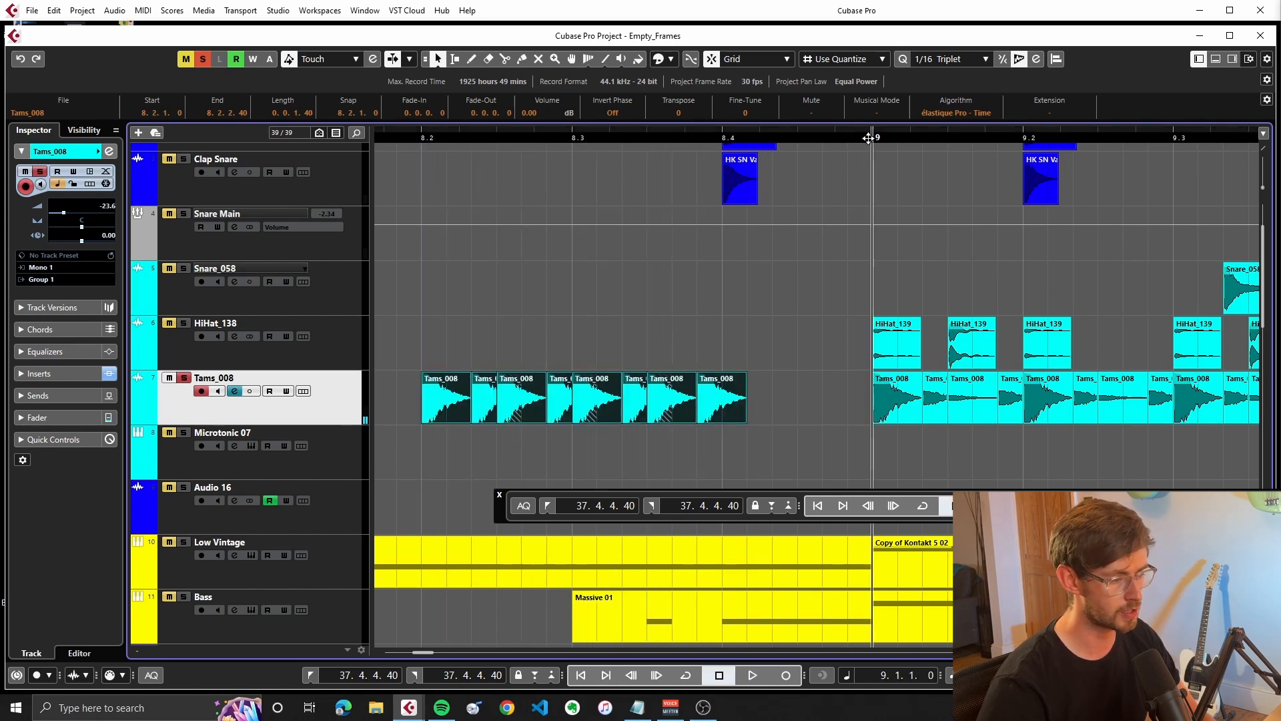
key("space")
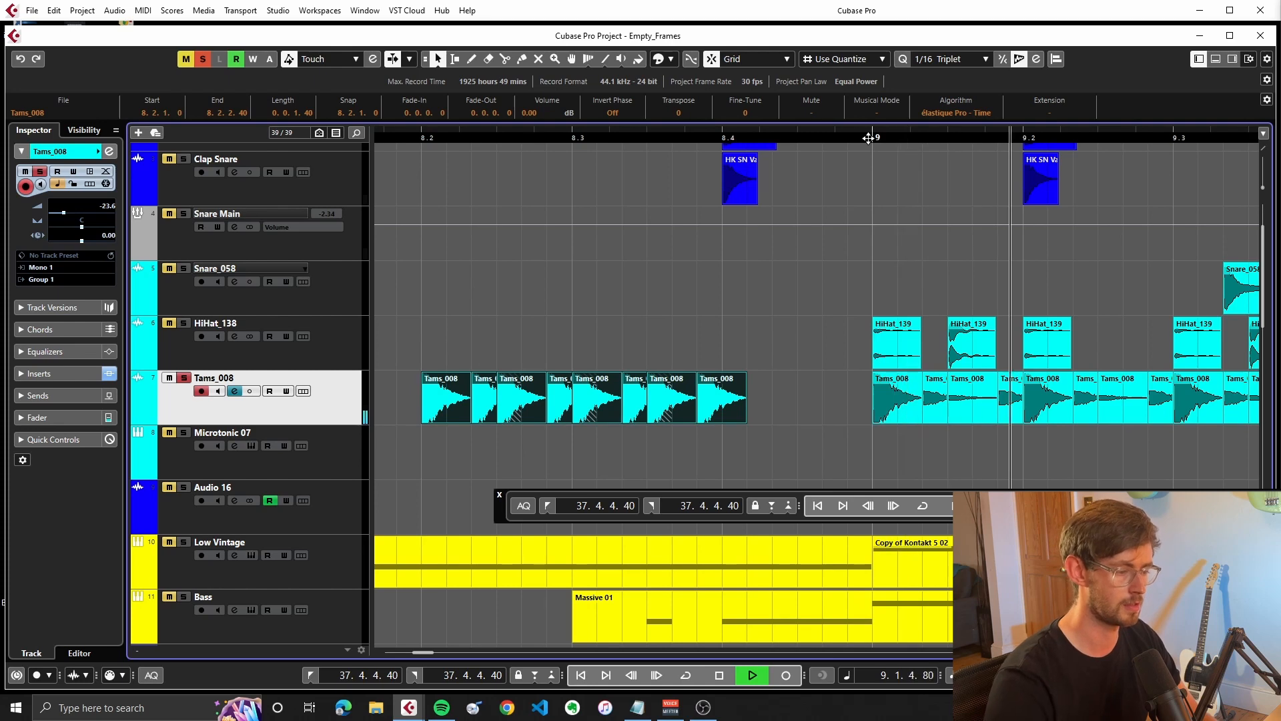
scroll(913, 265, "down", 3)
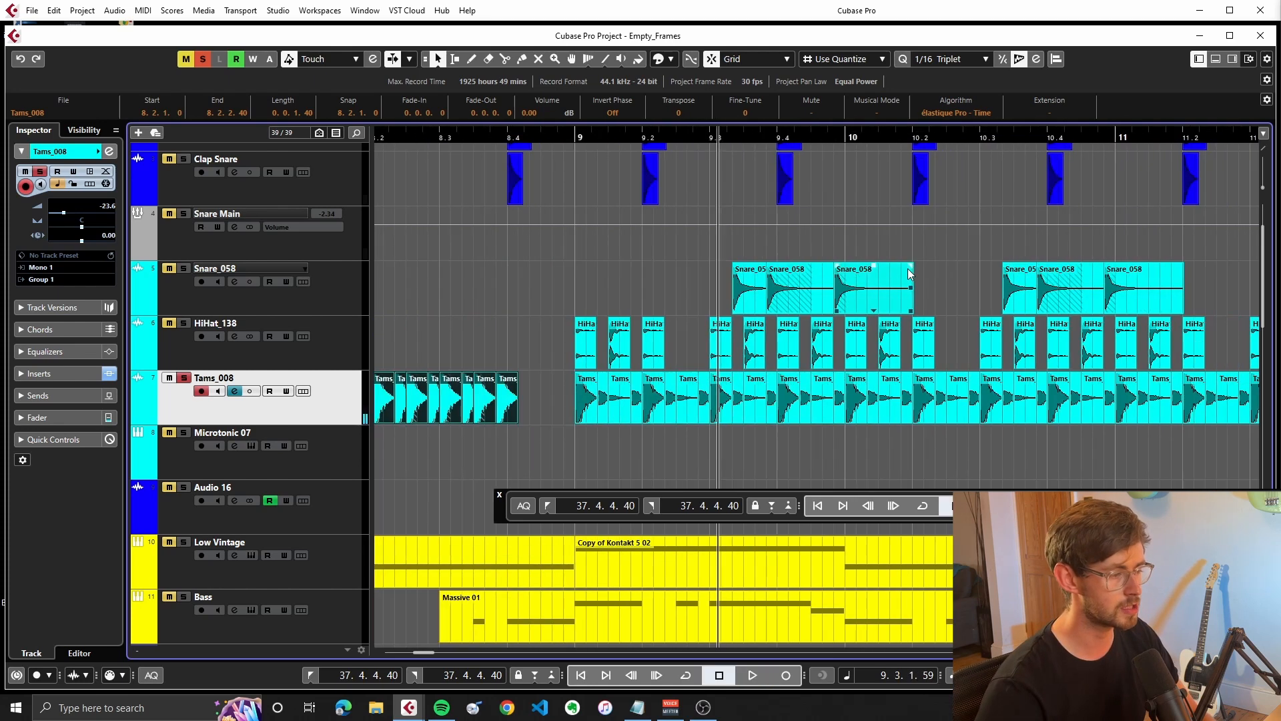
Delete the copied Tams_008 hits before bar 9
scroll(629, 371, "left", 2)
left_click_drag(627, 389, 428, 402)
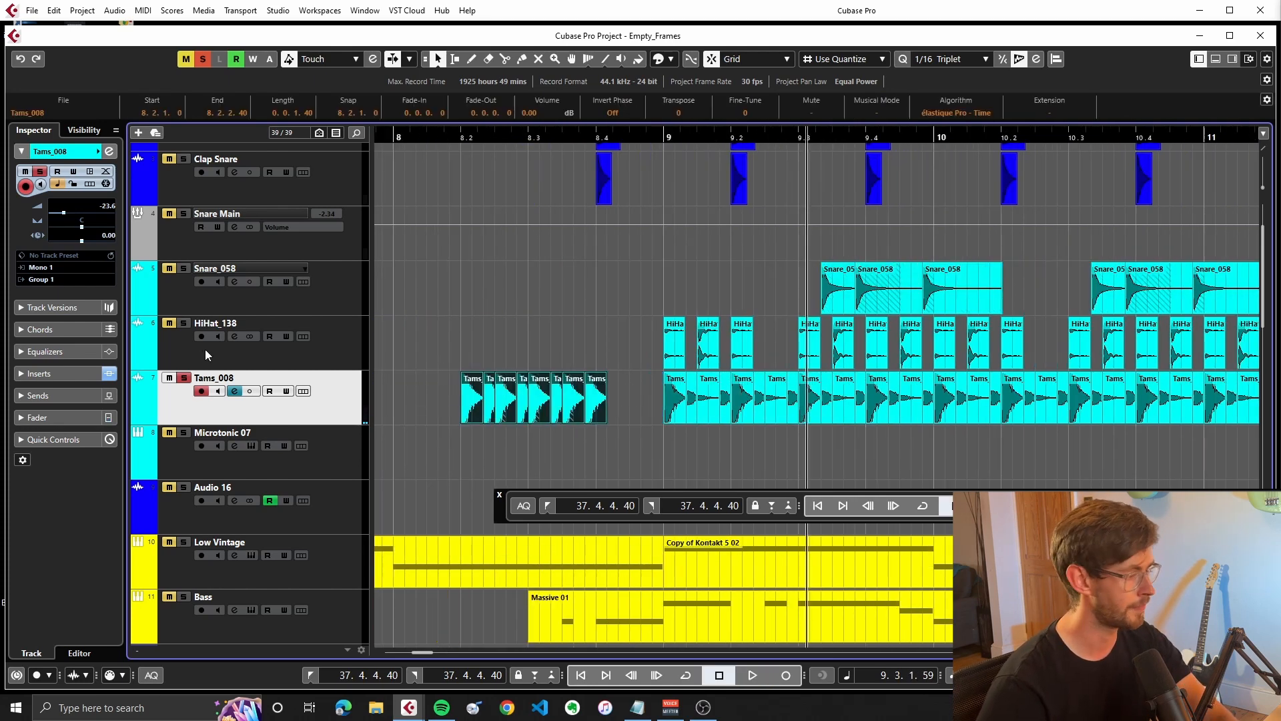
key("Delete")
Unsolo Tams_008, then solo Snare_058 and play it from just before beat 9.3
left_click(218, 267)
scroll(662, 344, "right", 2)
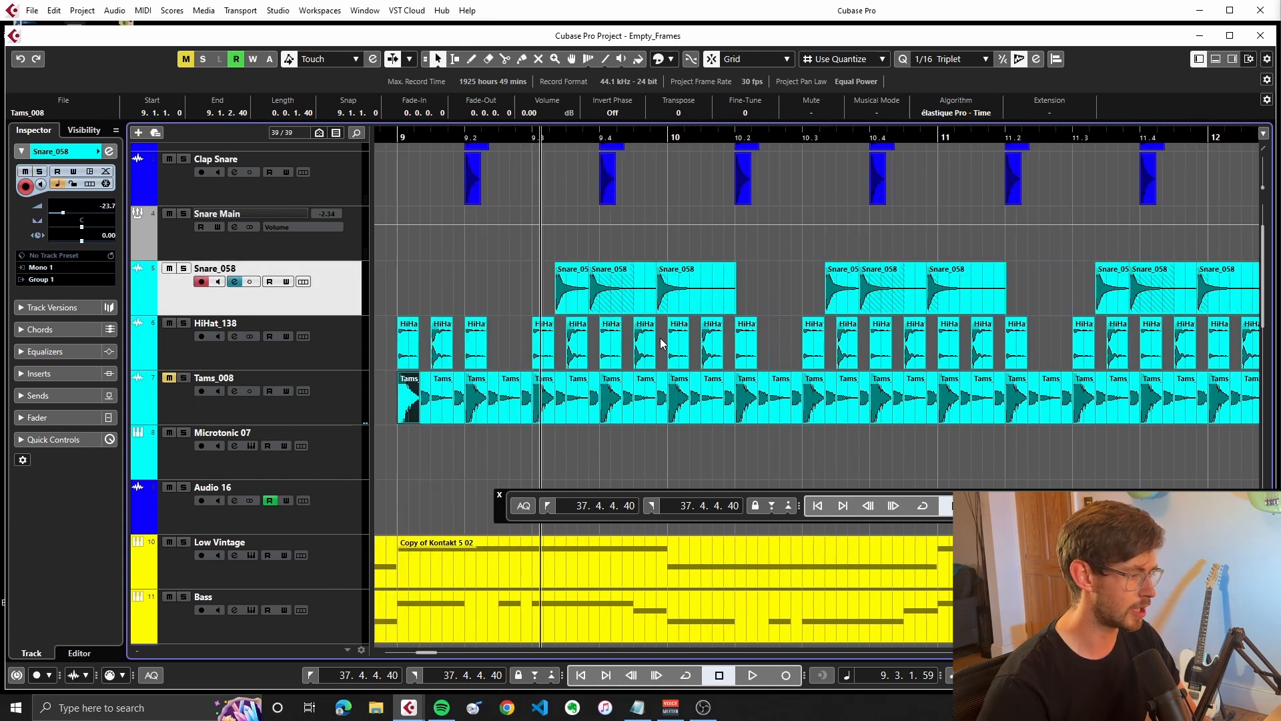
scroll(544, 214, "up", 2)
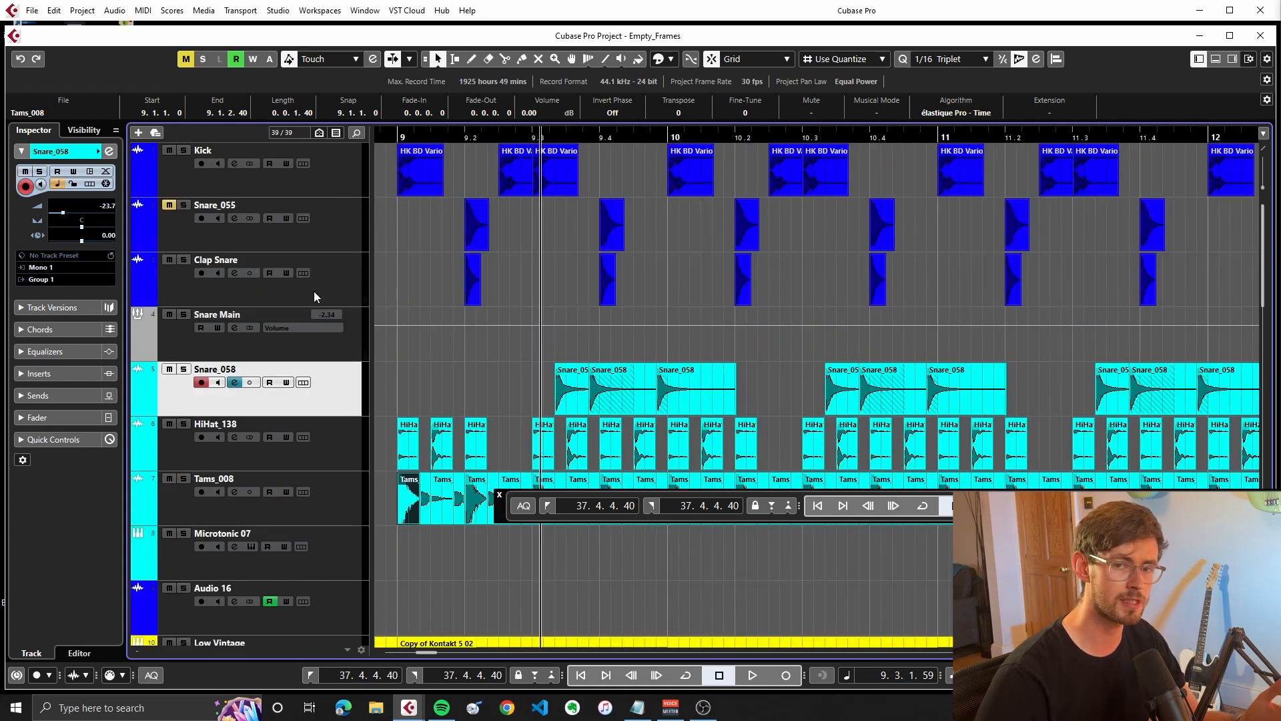
scroll(519, 383, "up", 3, "ctrl")
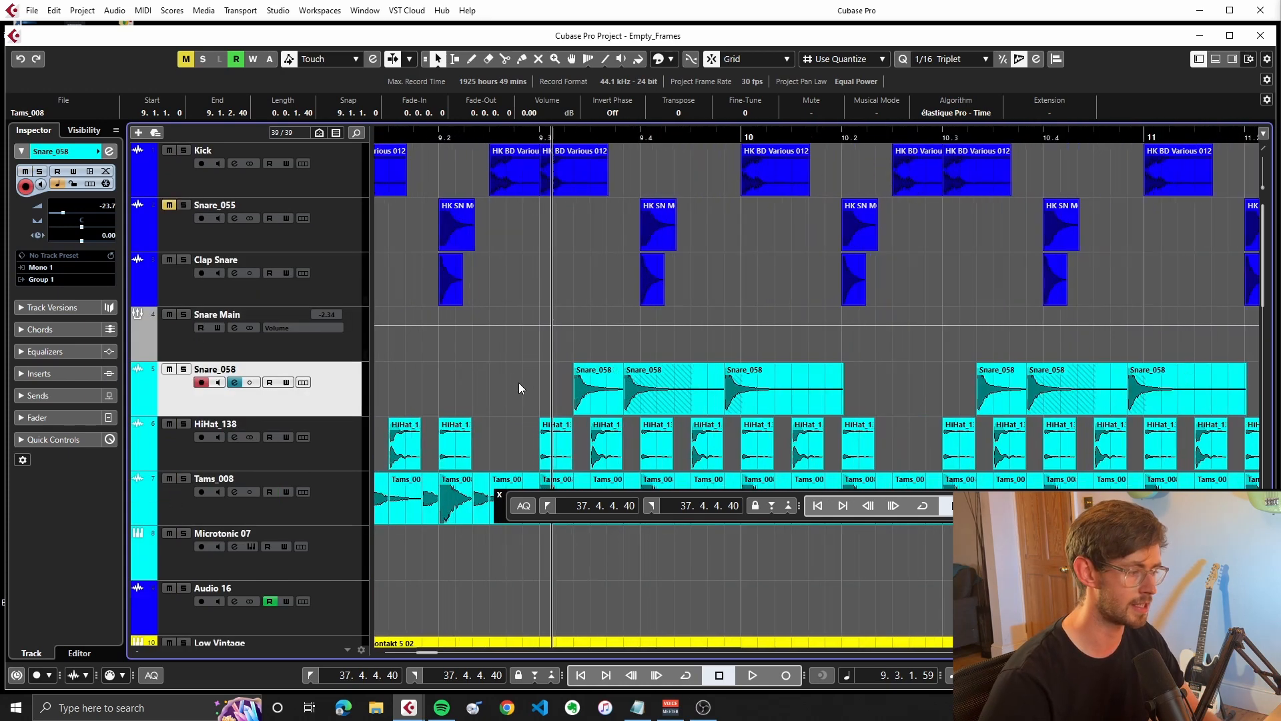
left_click_drag(614, 134, 648, 134)
left_click(521, 134)
key("s")
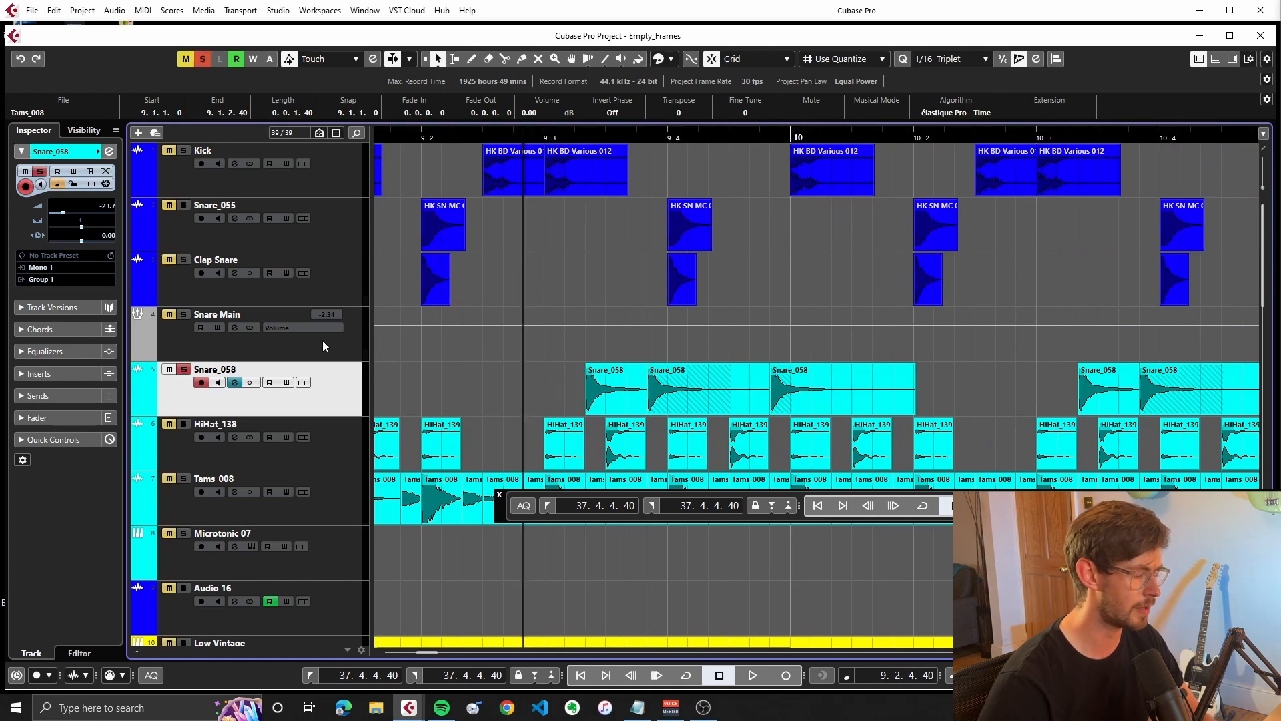
key("space")
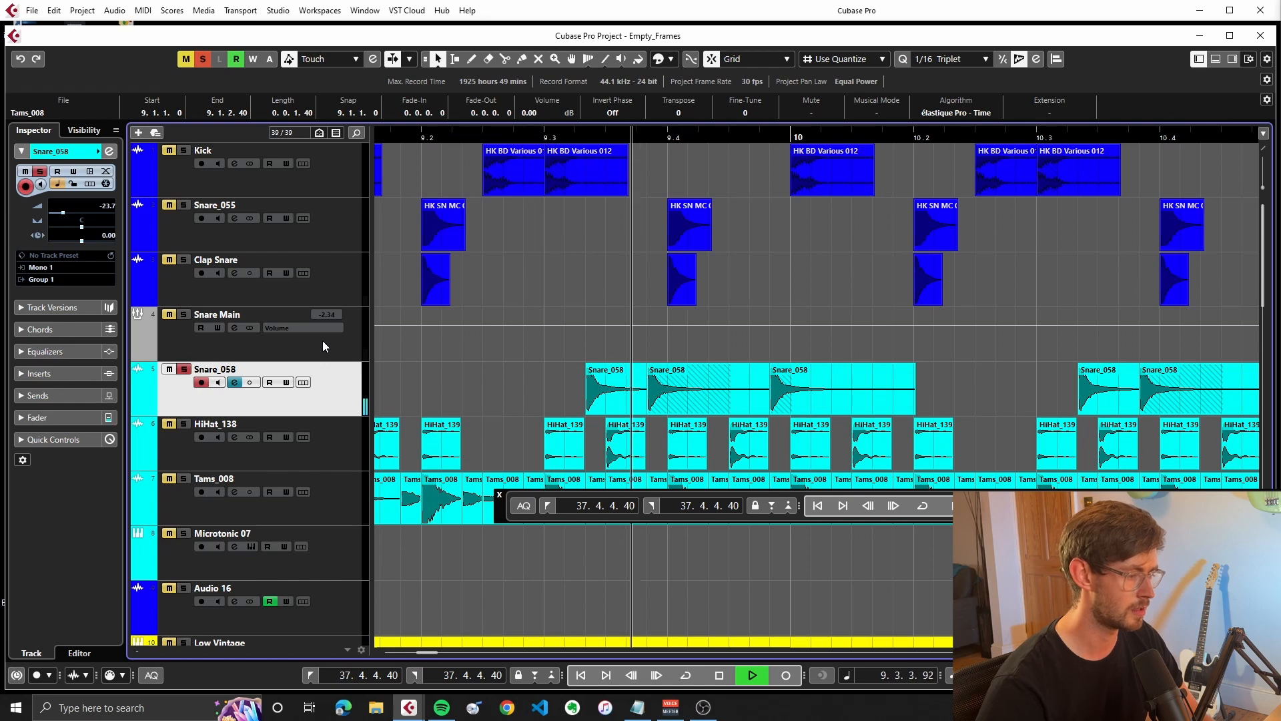
key("space")
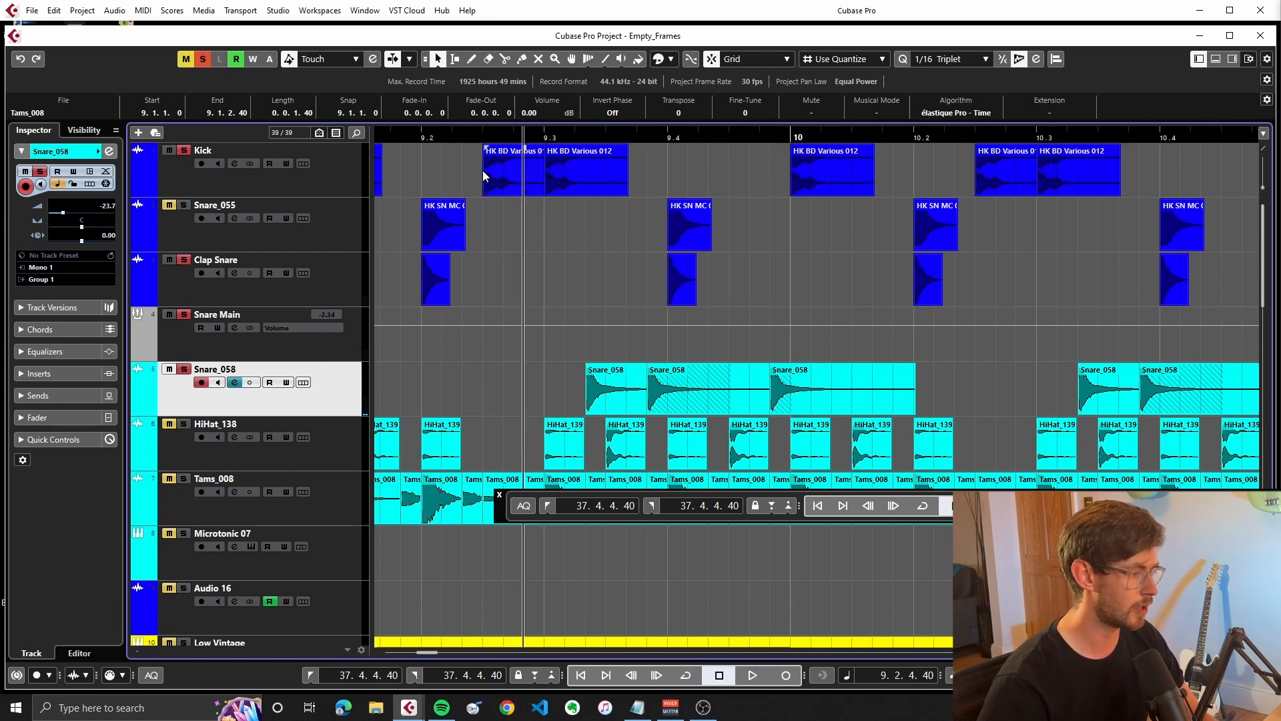
Play the soloed Kick, Clap Snare, Snare Main and Snare_058 tracks together from just before beat 9.2
scroll(483, 171, "down", 1)
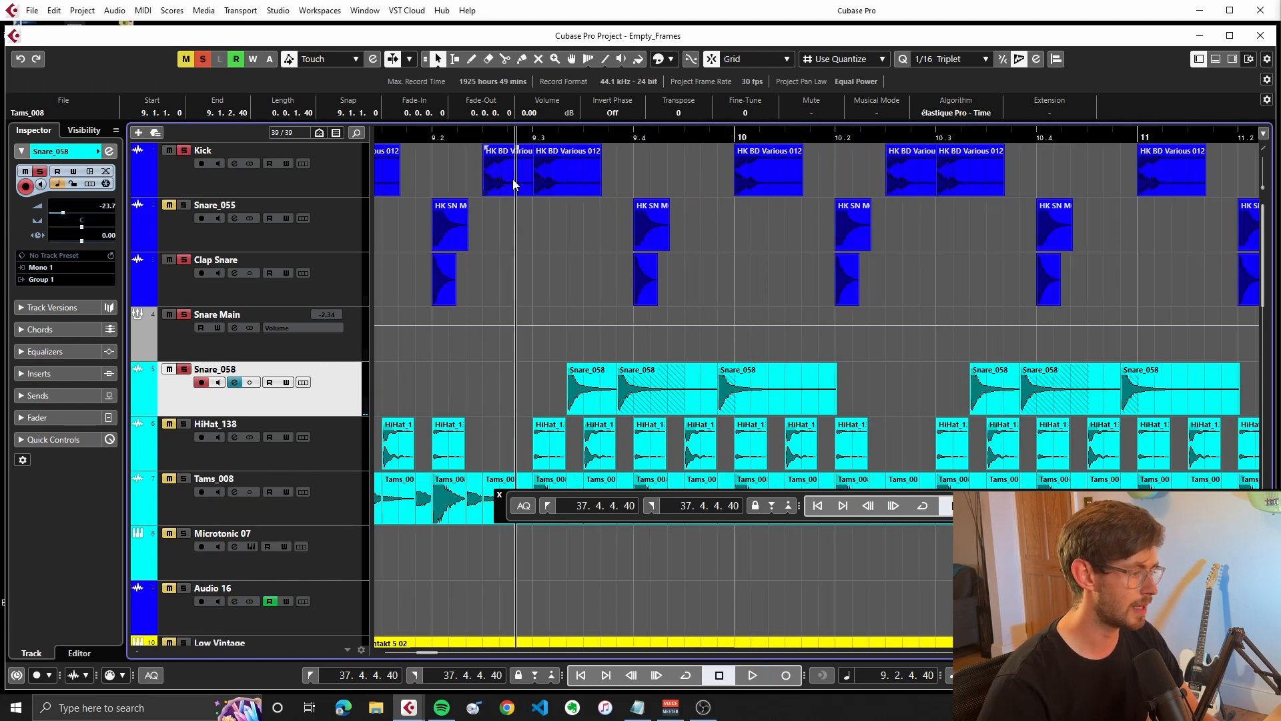
double_click(428, 137)
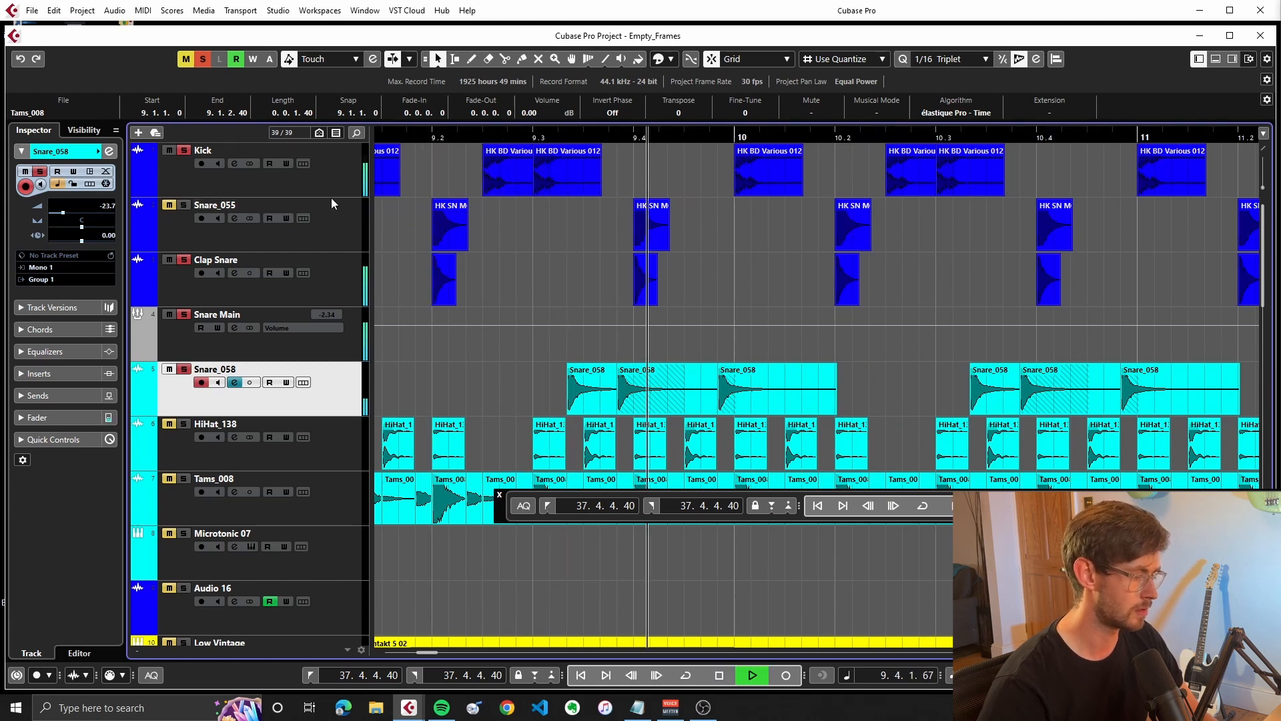
key("space")
Add Snare_055, HiHat_138 and Tams_008 to the solo, play the full drum pattern from just before bar 9 and clear all solos
left_click(180, 200)
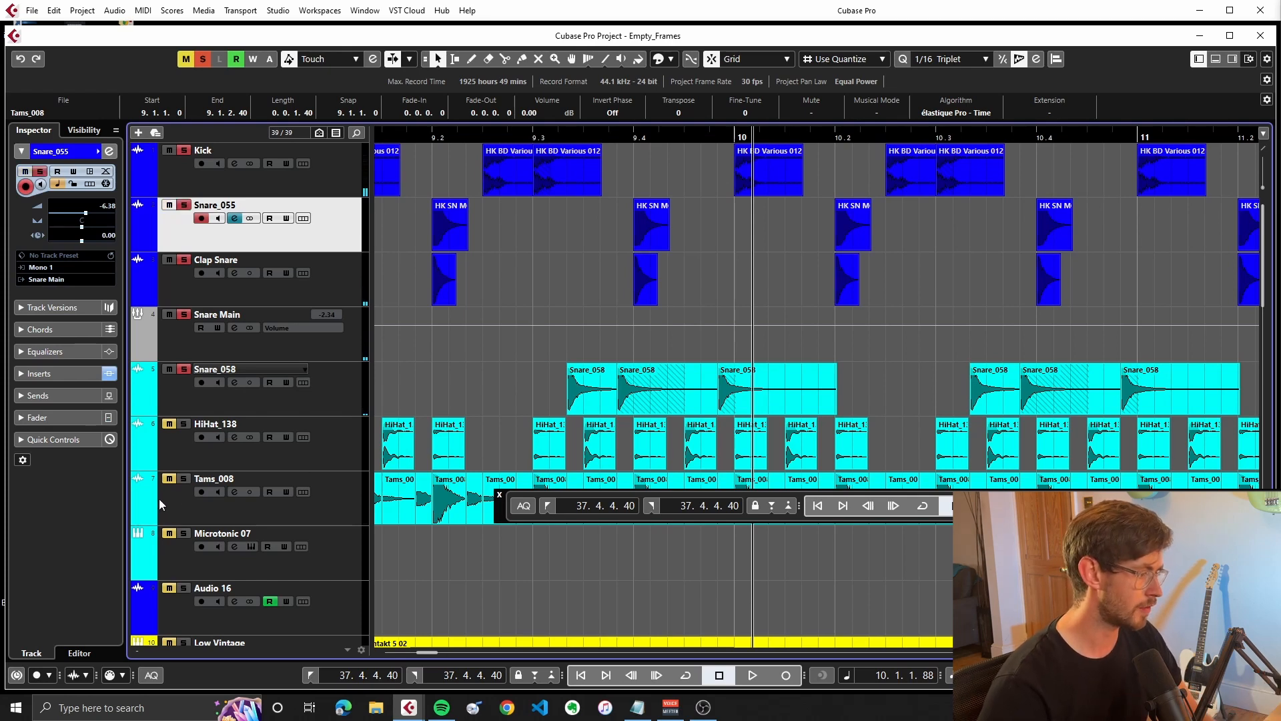
scroll(441, 283, "down", 2)
key("space")
scroll(664, 349, "down", 1)
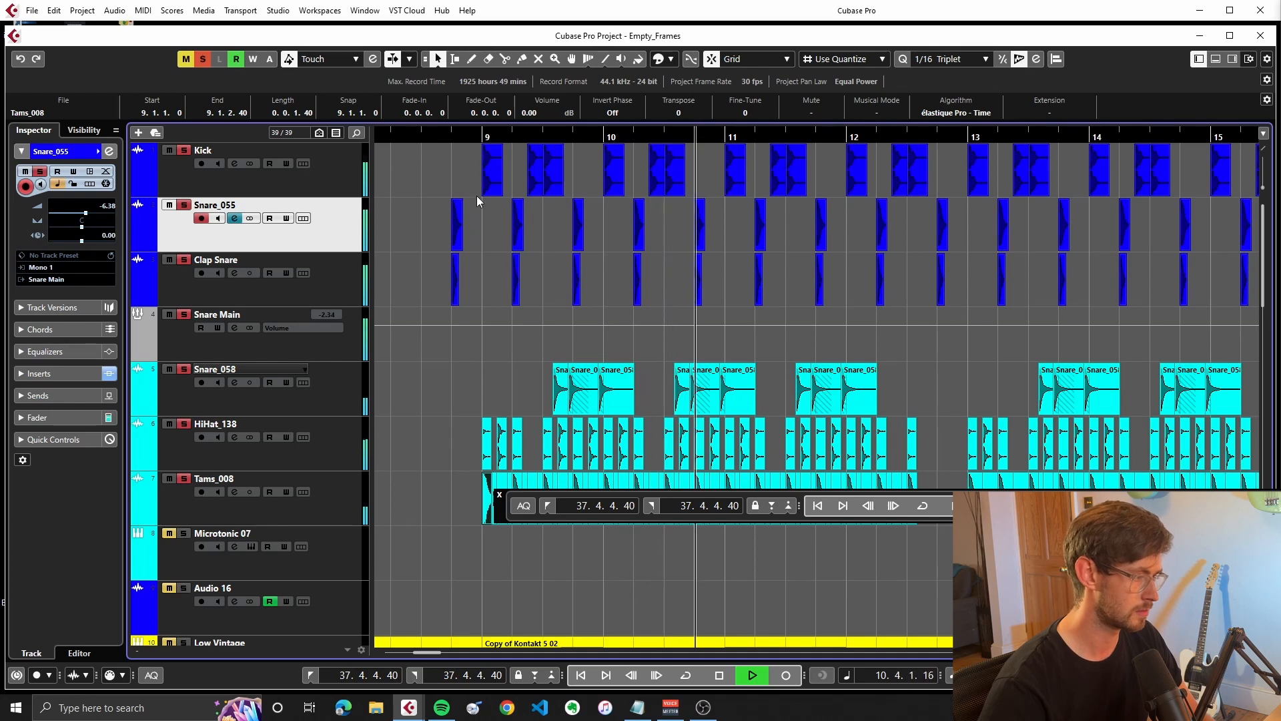
left_click(476, 136)
key("space")
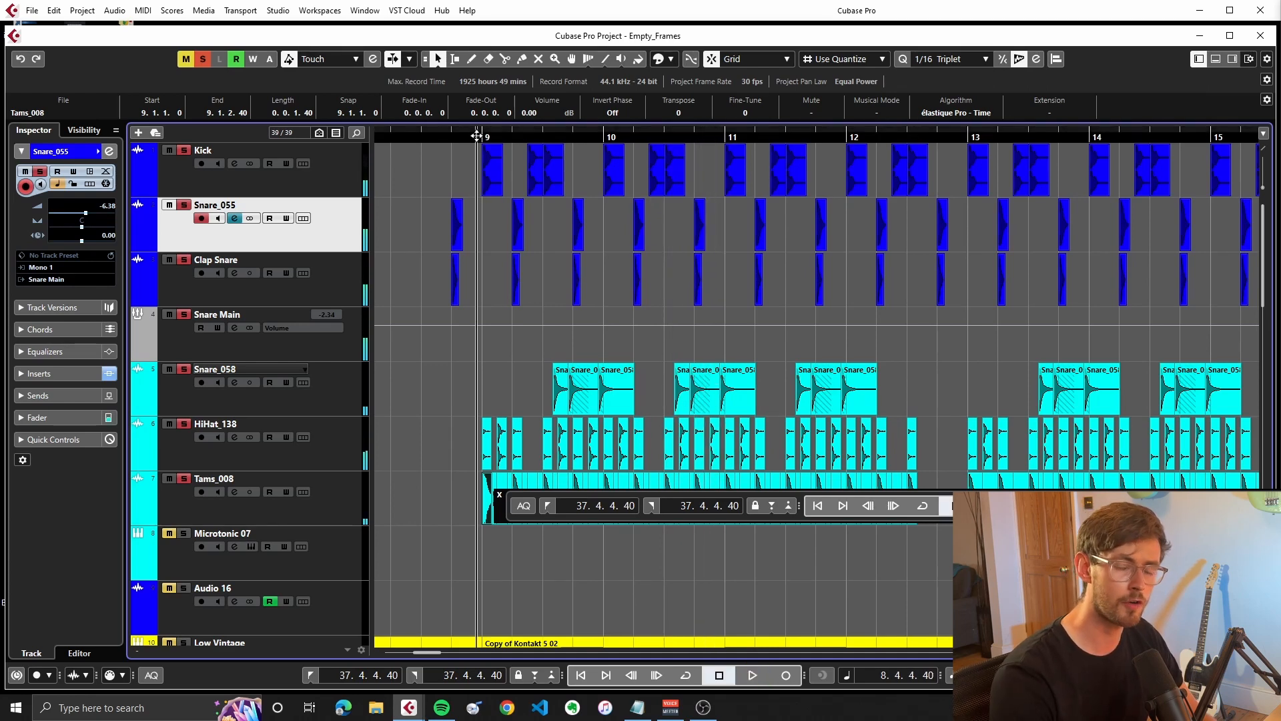
key("space")
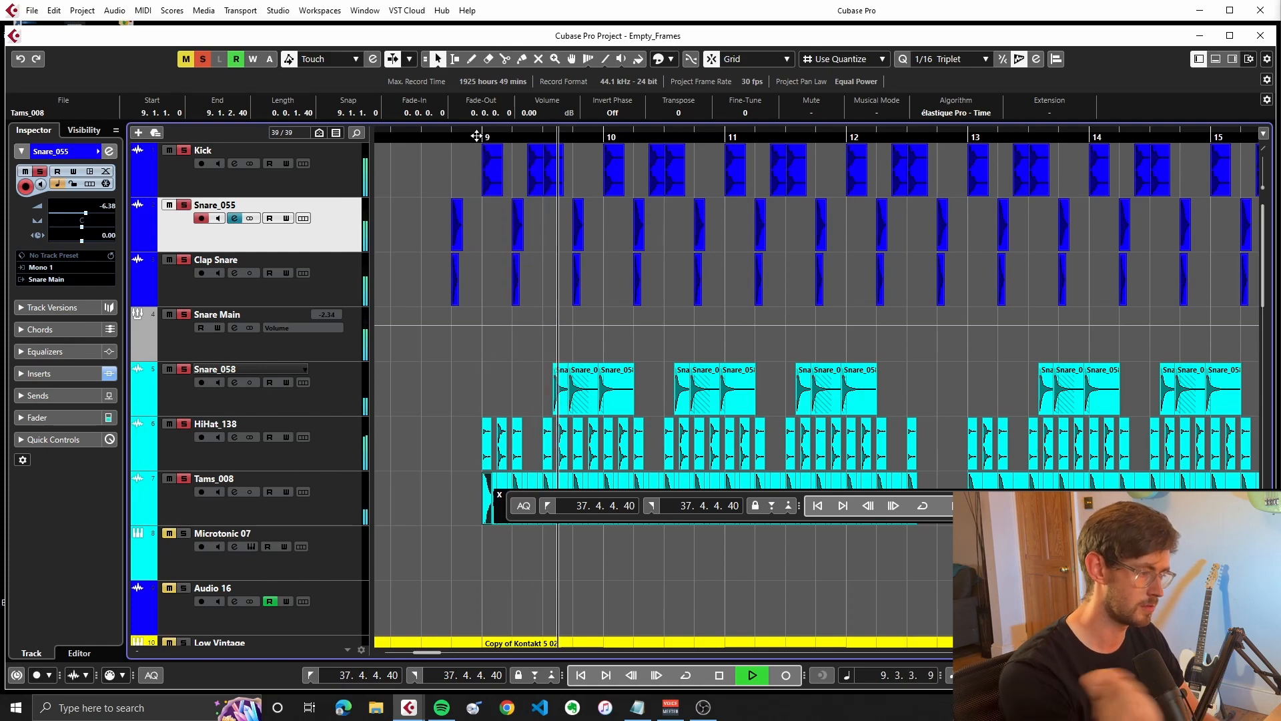
key("space")
left_click(203, 59)
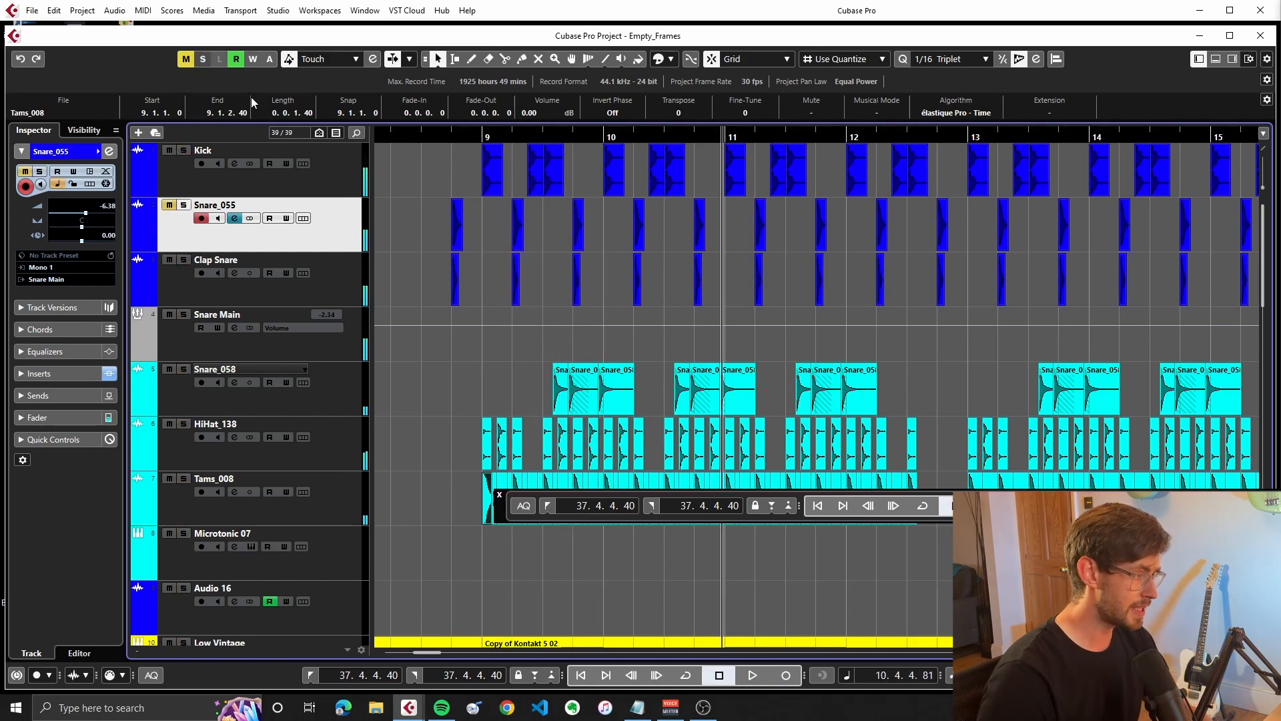
Solo Microtonic 07, play its hit at bar 29 and clear the solo
scroll(569, 287, "down", 4)
scroll(628, 374, "down", 4)
scroll(677, 414, "down", 5)
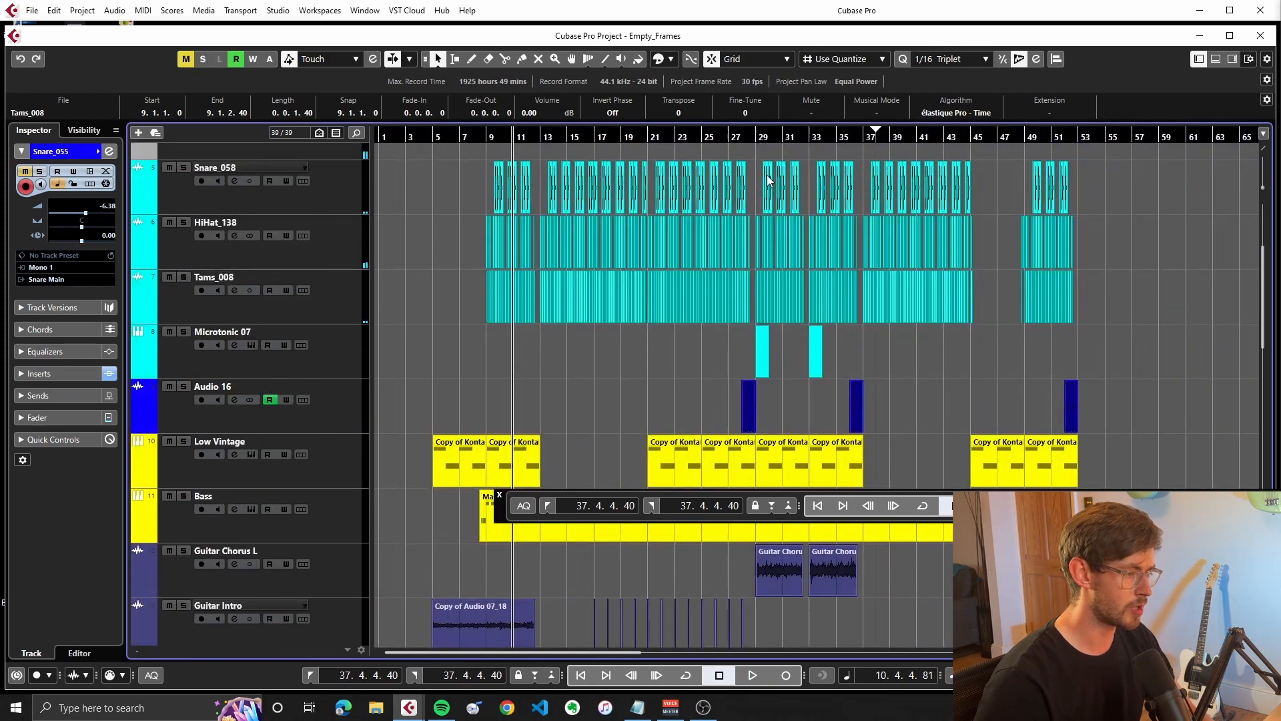
left_click_drag(790, 136, 785, 281)
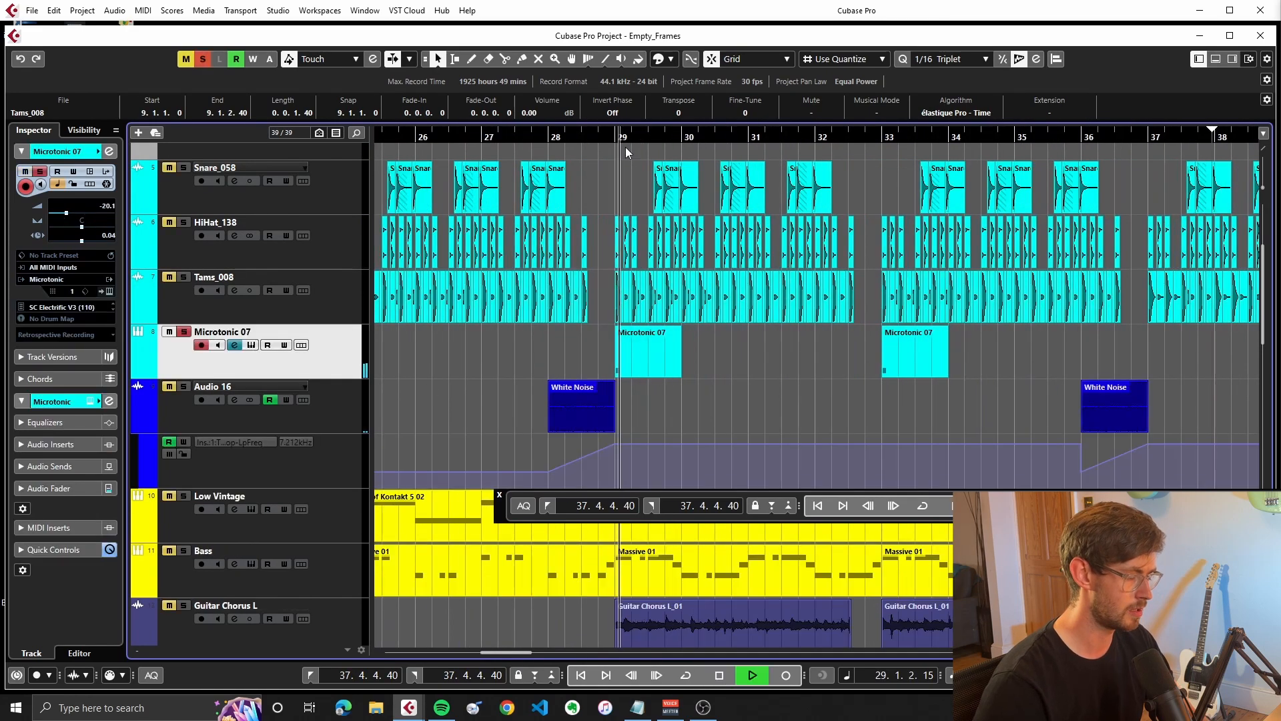
key("space")
left_click(109, 291)
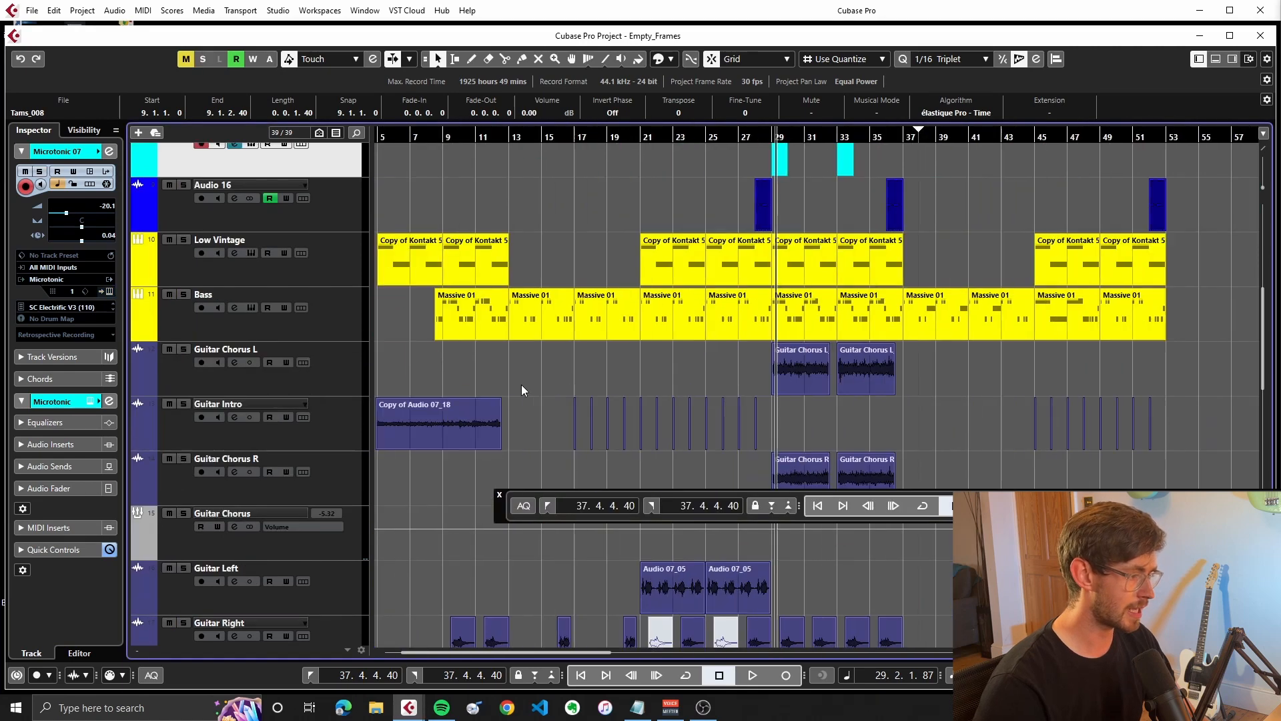
Solo the Bass track and play it from just before bar 9
scroll(522, 385, "left", 6)
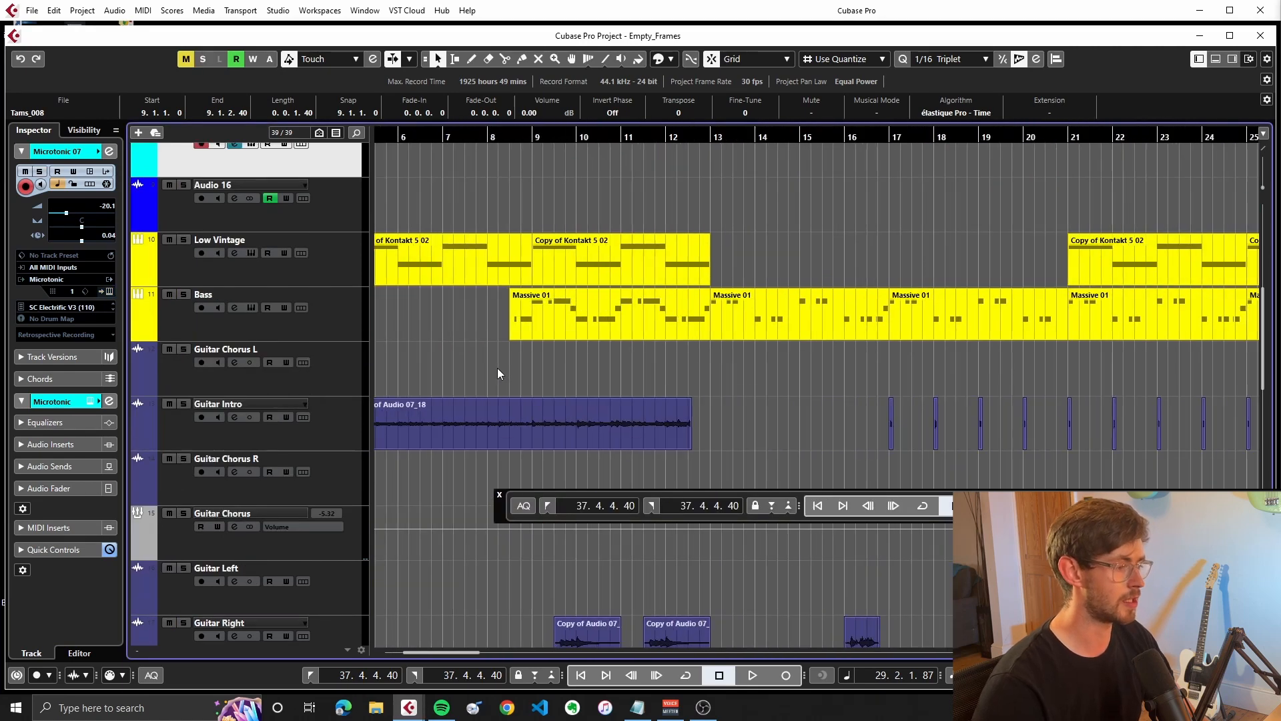
scroll(508, 366, "up", 3)
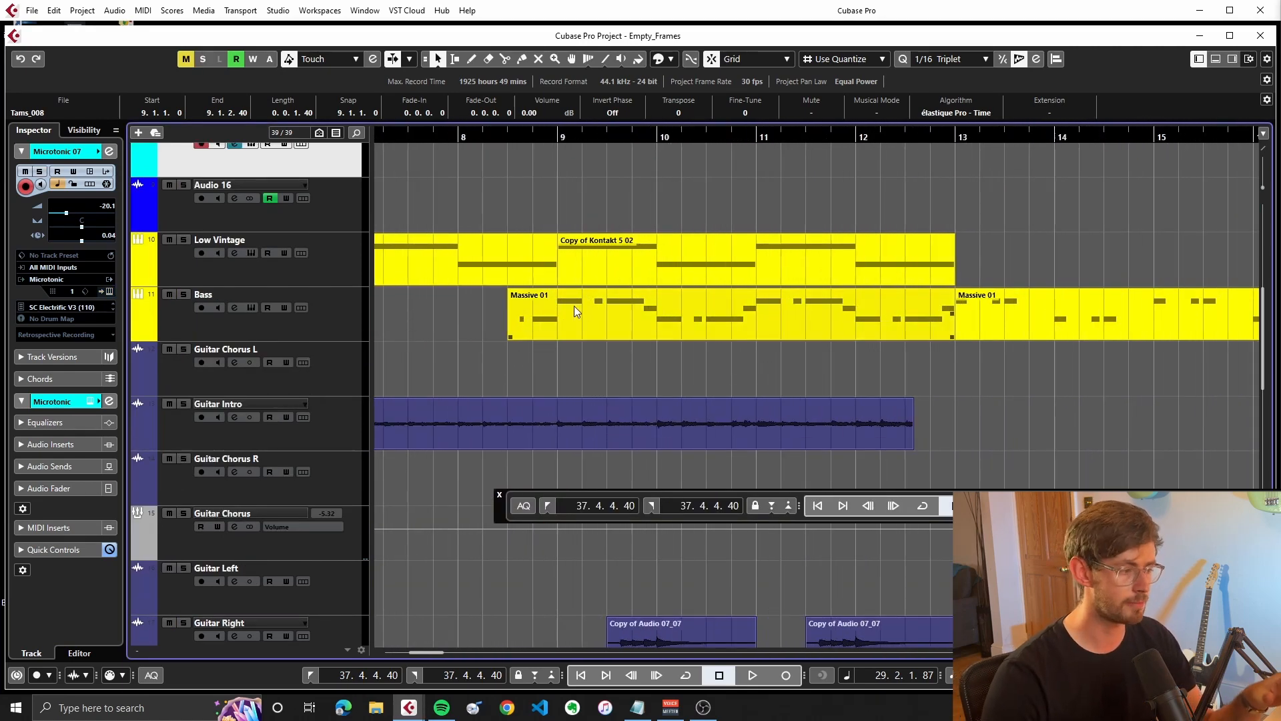
left_click(553, 131)
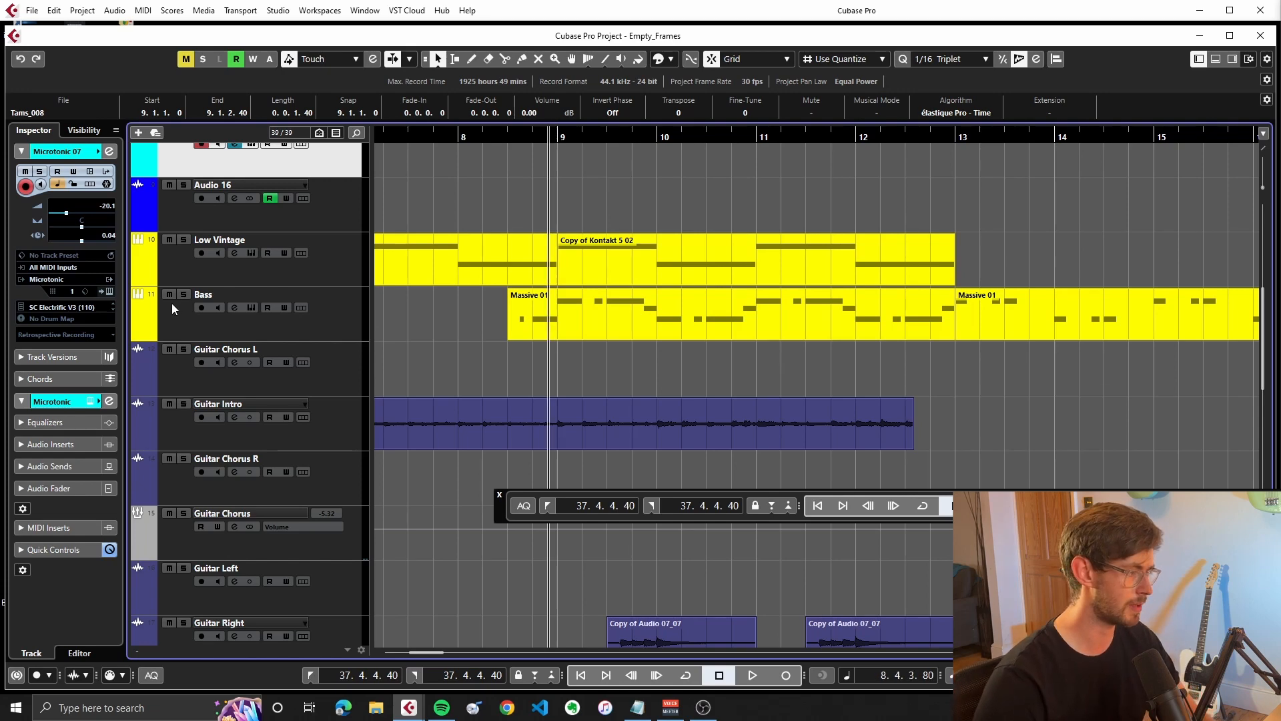
key("s")
key("space")
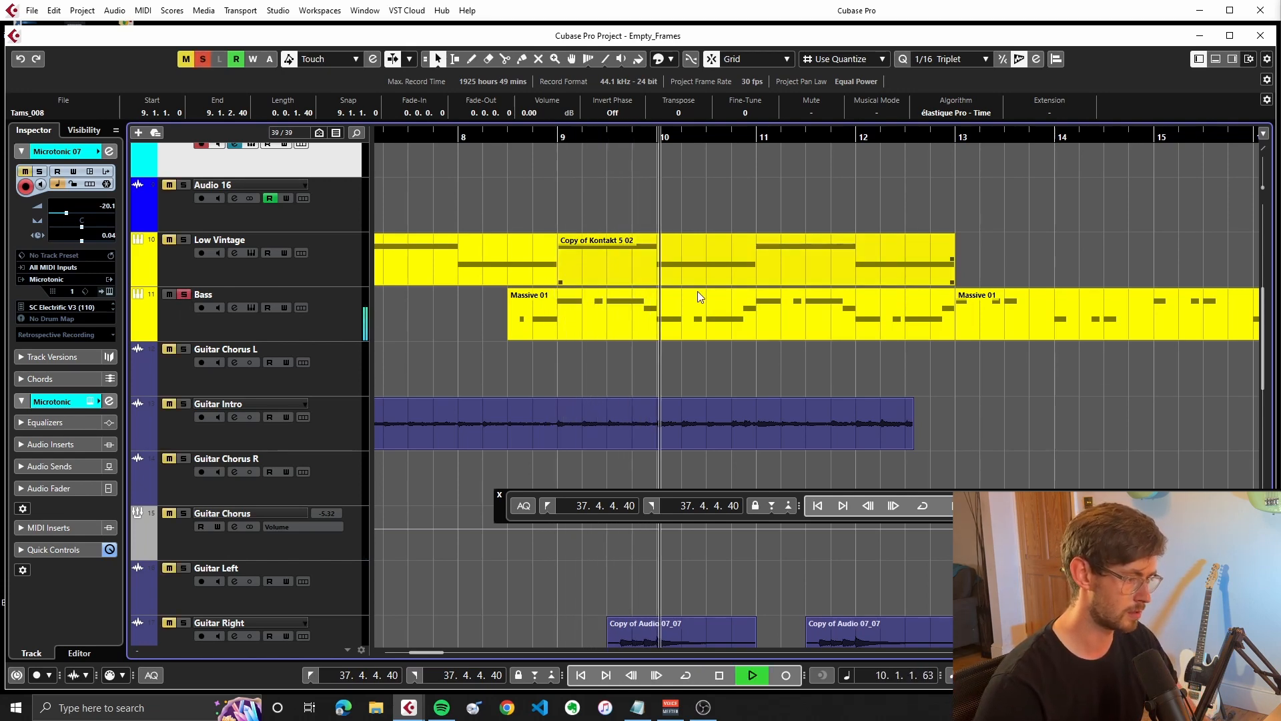
Open the first Massive 01 bass part to follow its notes during playback, then stop and close the note editor
left_click(733, 319)
double_click(732, 319)
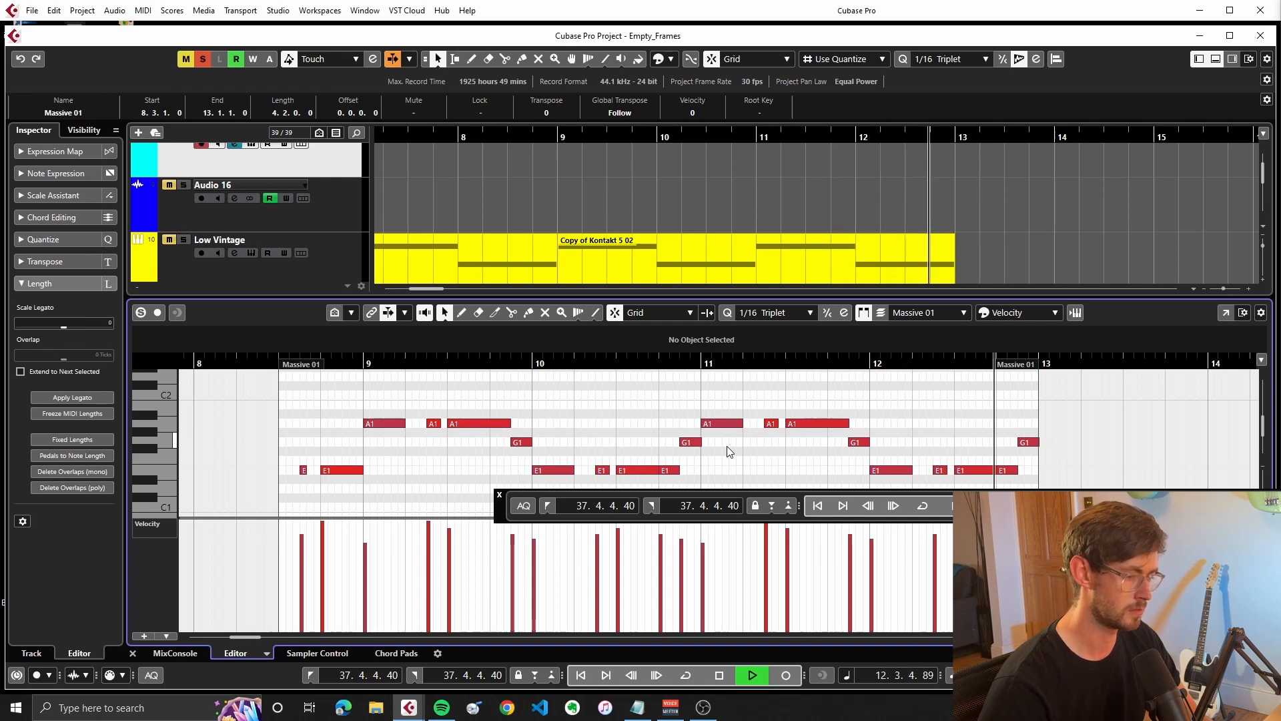
key("space")
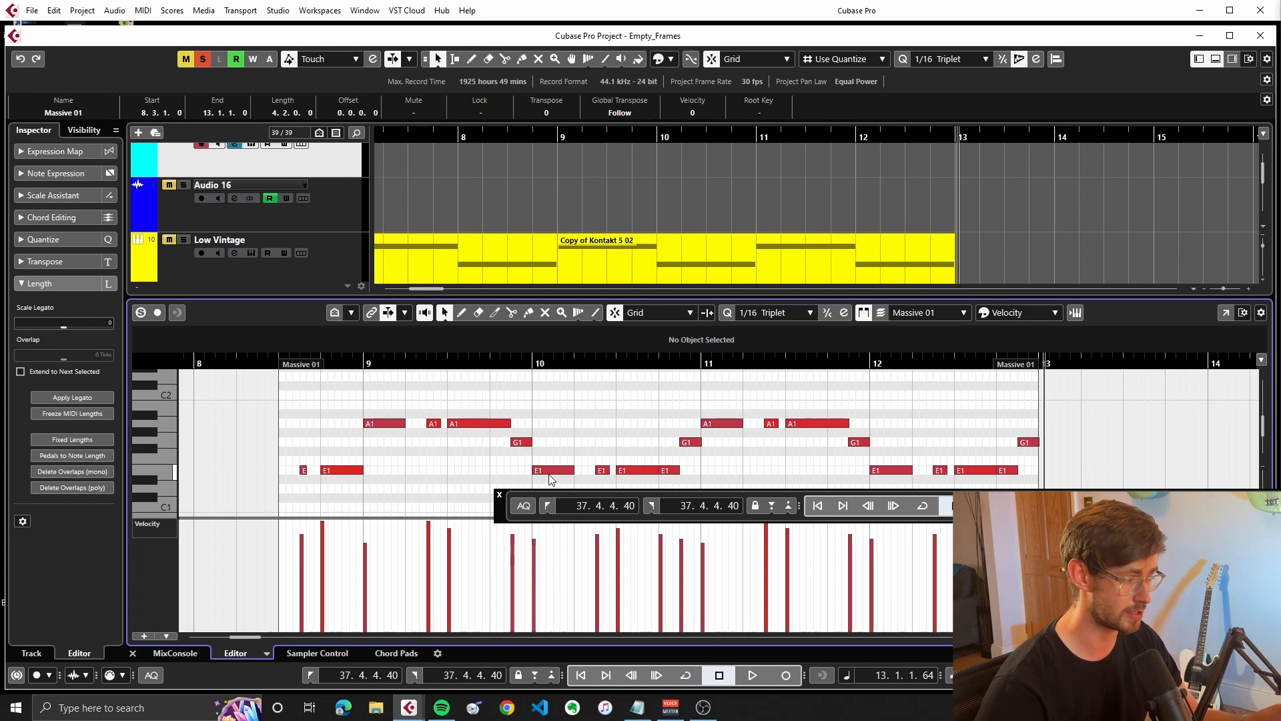
left_click(132, 653)
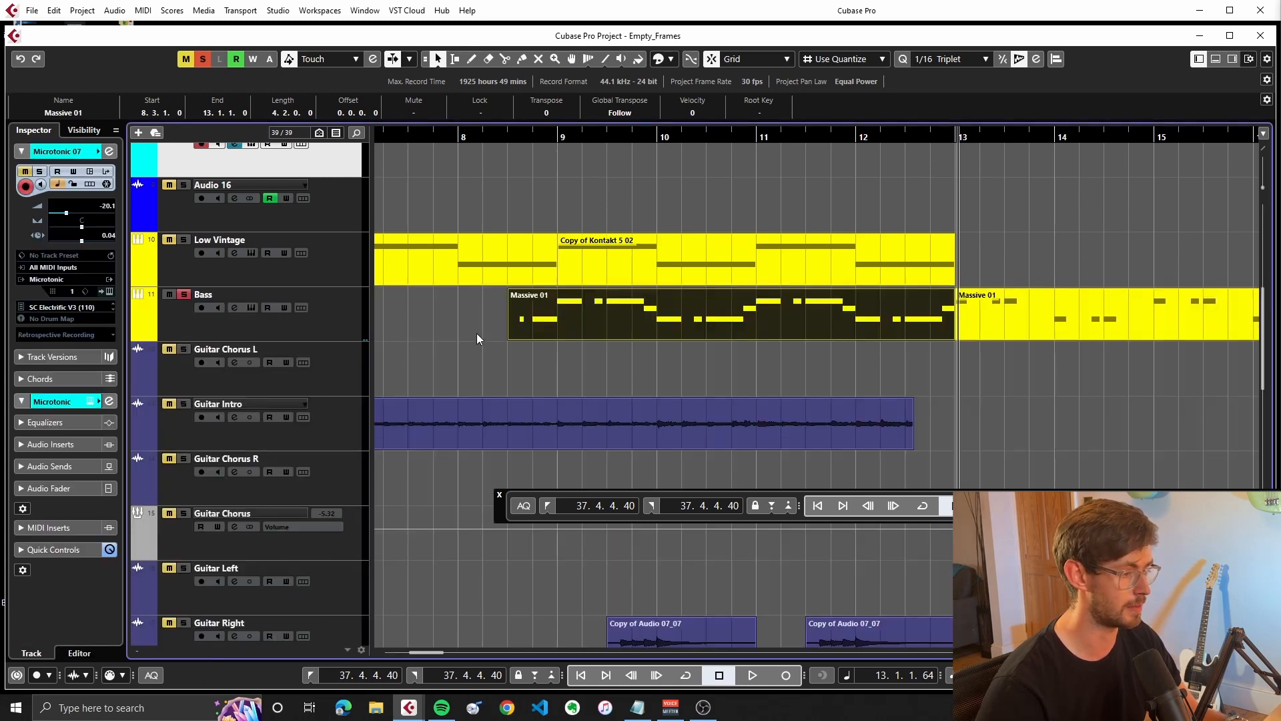
Switch the solo from Bass to Low Vintage, play from just before bar 9 and bring Bass back into the solo
left_click(183, 294)
left_click(184, 240)
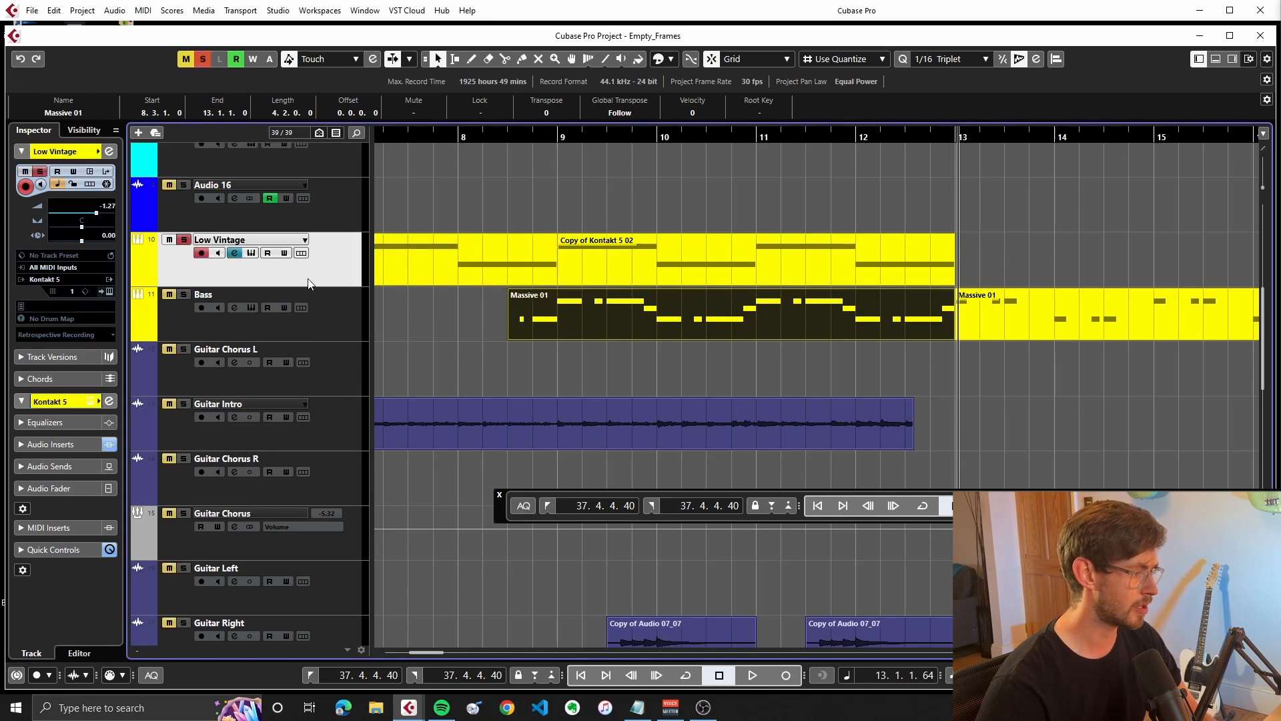
scroll(539, 269, "down", 2, "ctrl")
left_click(537, 135)
key("space")
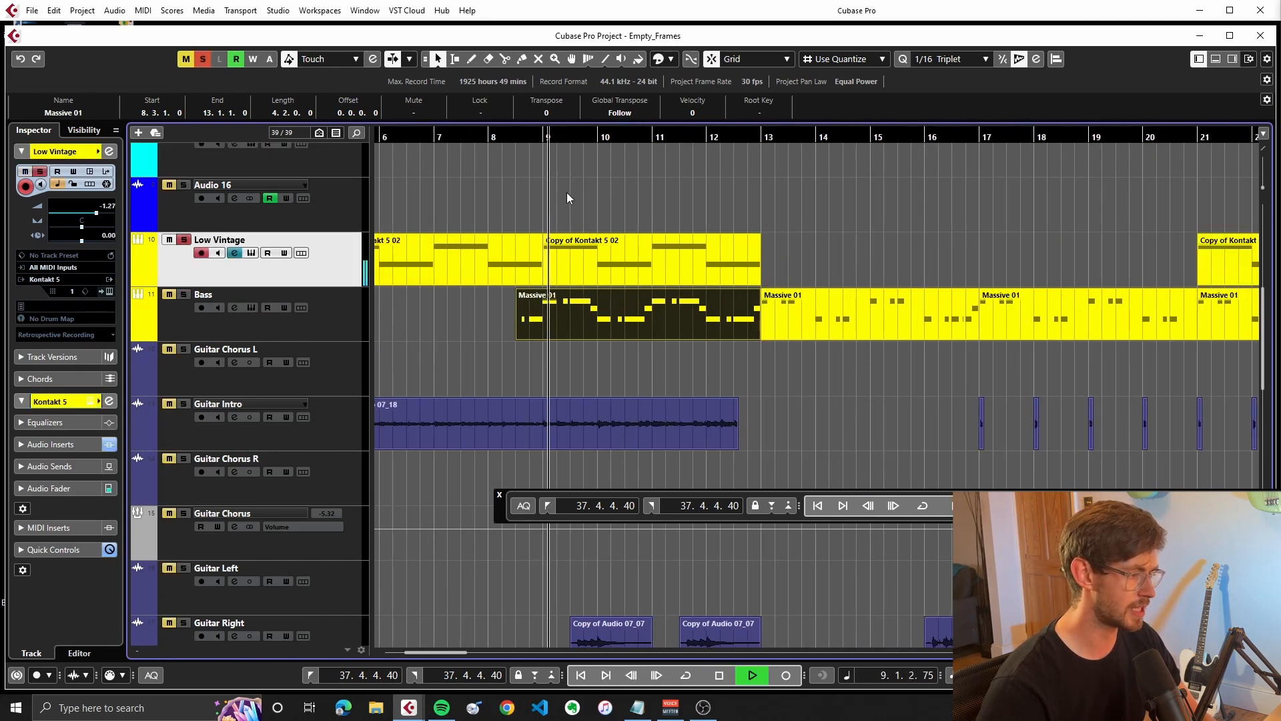
left_click(184, 294)
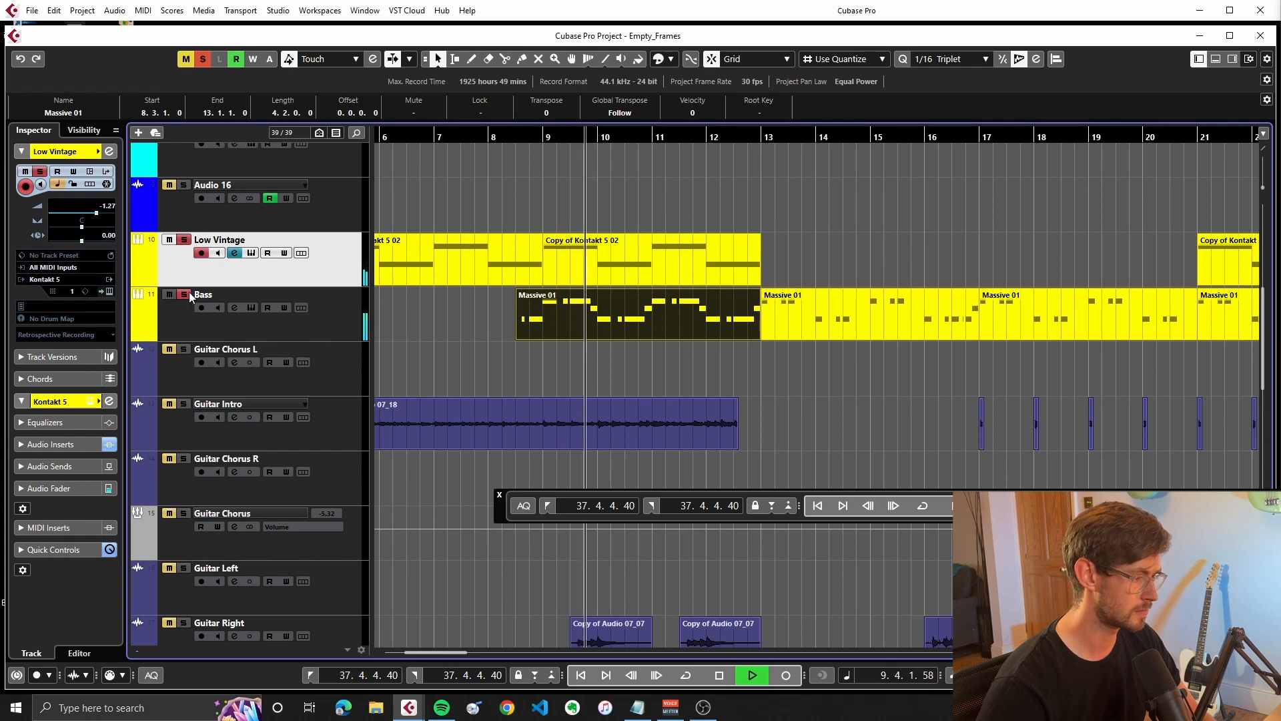
Play the soloed drums, Low Vintage and Bass together from just before bar 21 into the section at bar 29
scroll(541, 270, "down", 2, "ctrl")
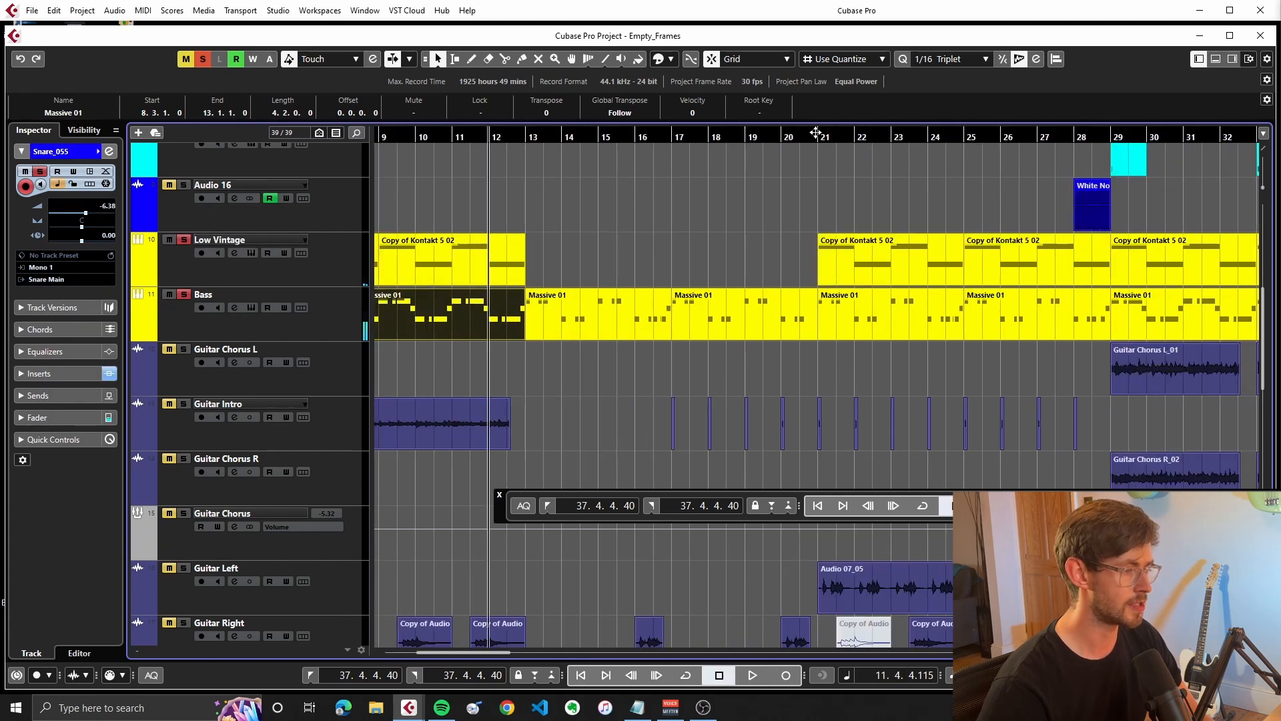
left_click(816, 132)
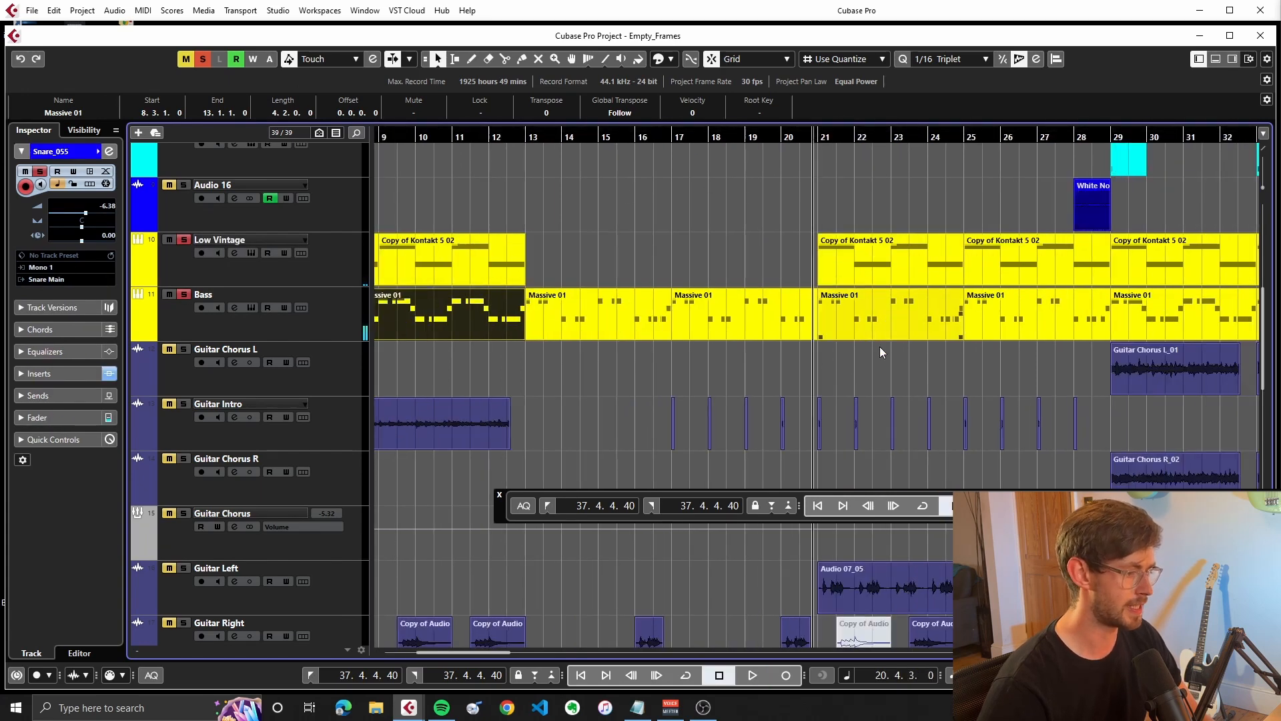
key("space")
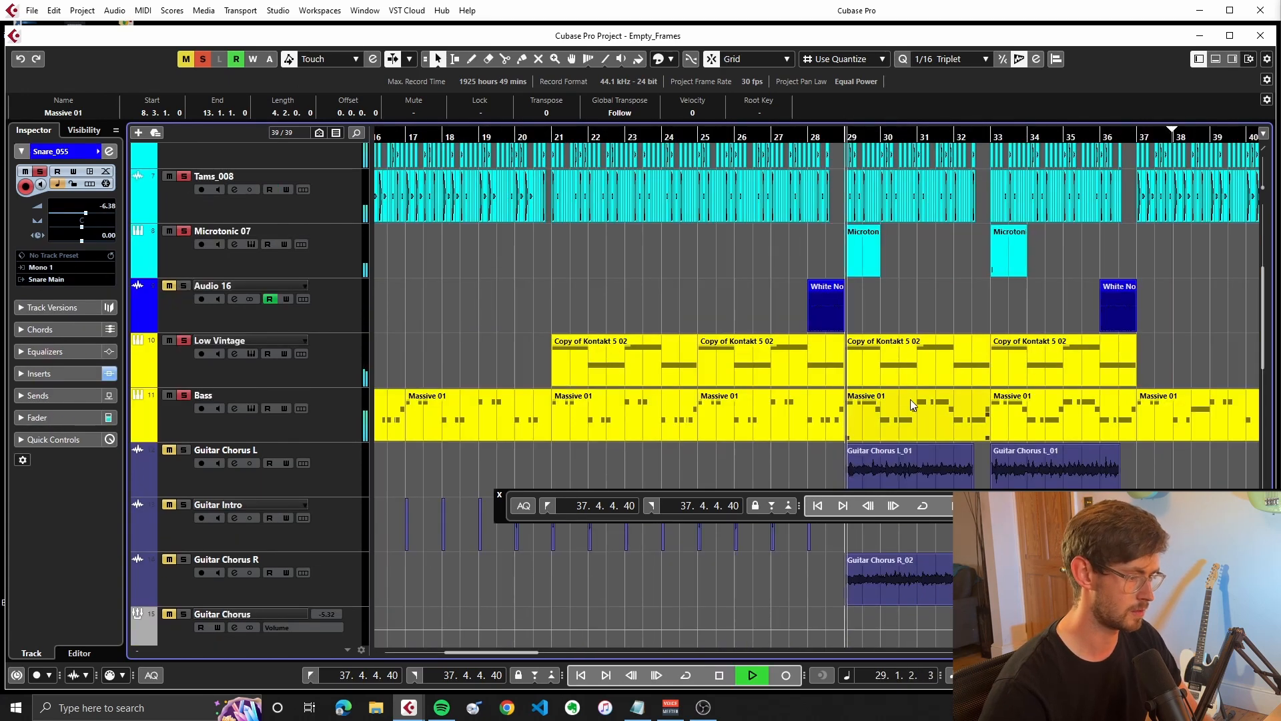
Open the Massive 01 bass part at bar 29 to follow its notes, then stop playback and close the note editor
double_click(909, 402)
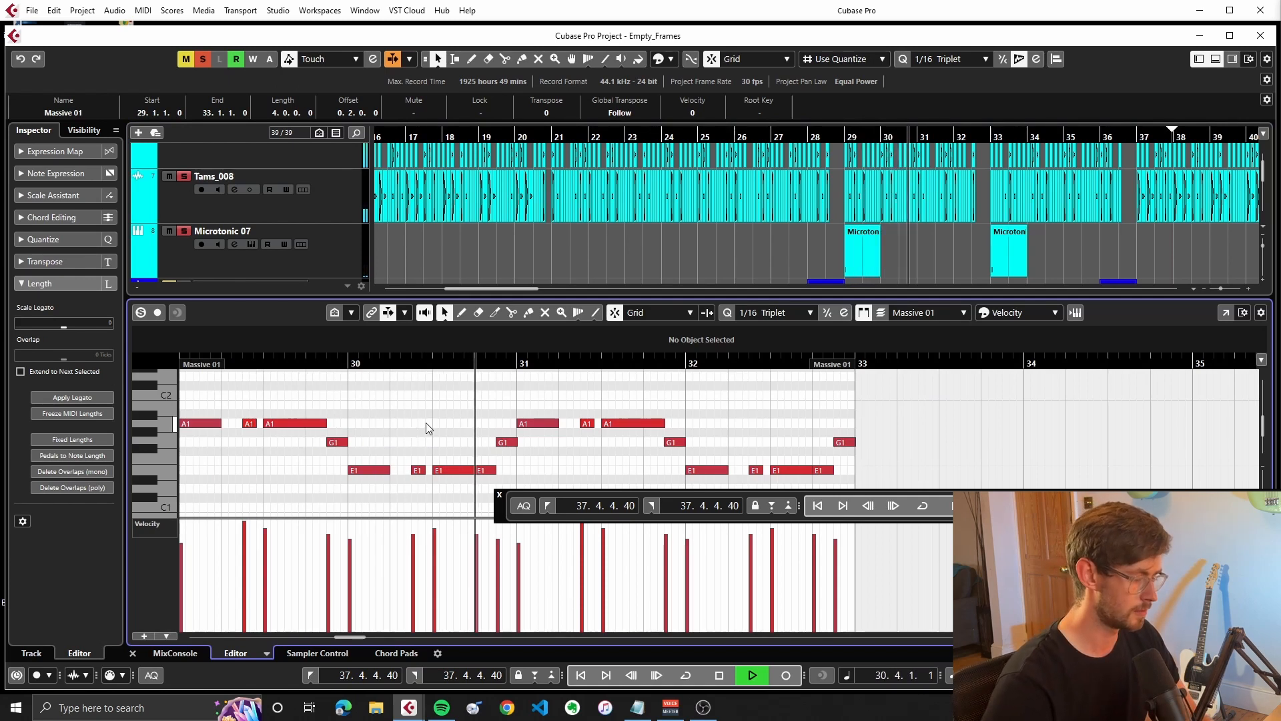
key("space")
left_click(133, 653)
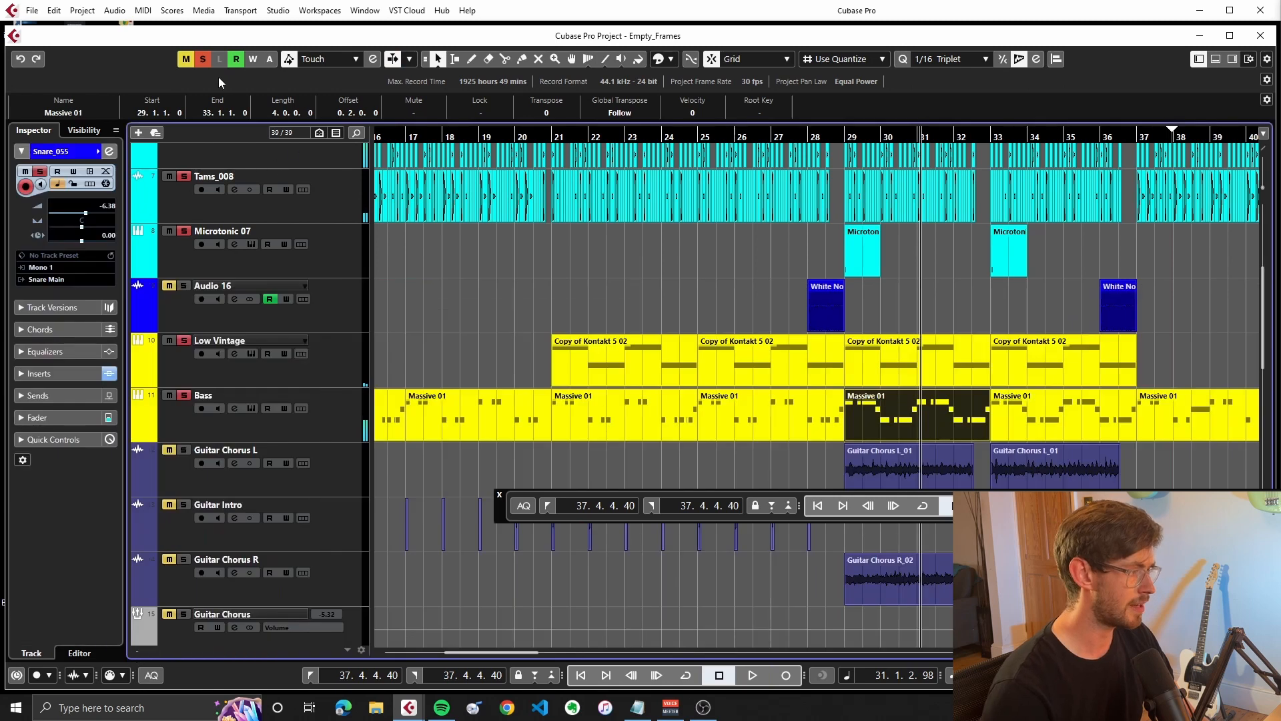
Clear all solos, then solo Low Vintage and Bass and play them together from bar 25
left_click(202, 62)
left_click(184, 341)
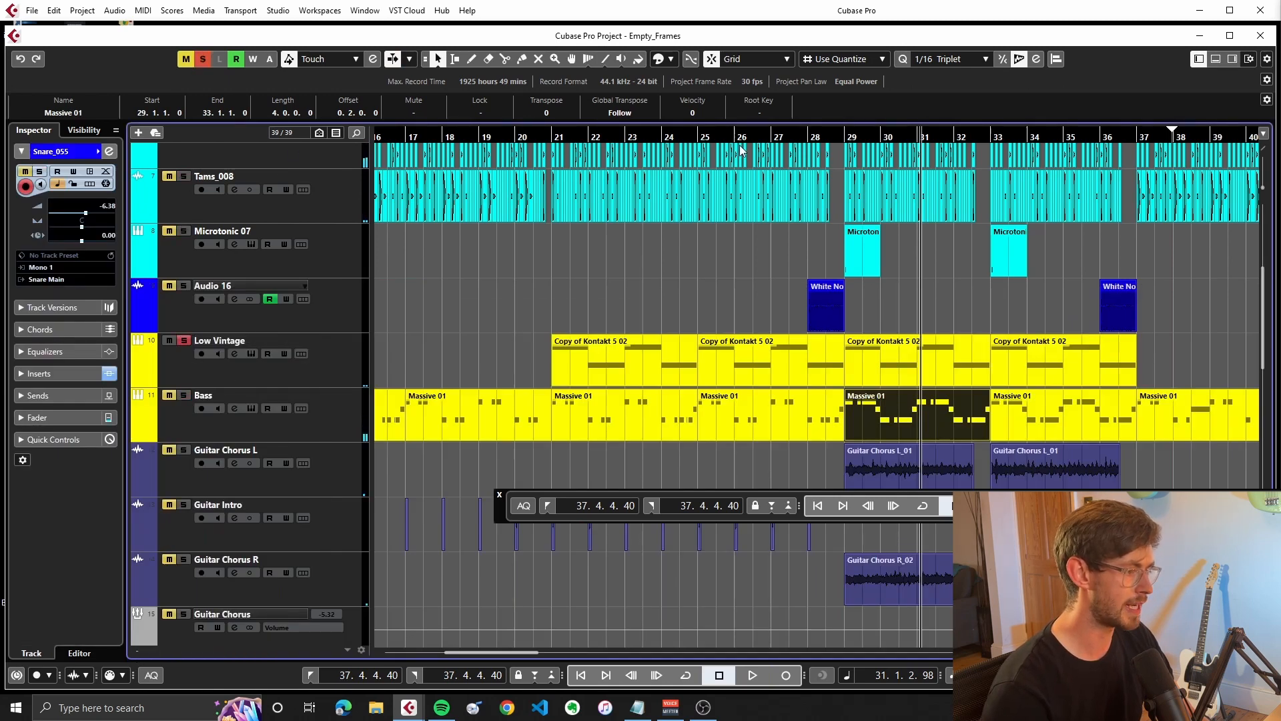
double_click(699, 136)
left_click(185, 396)
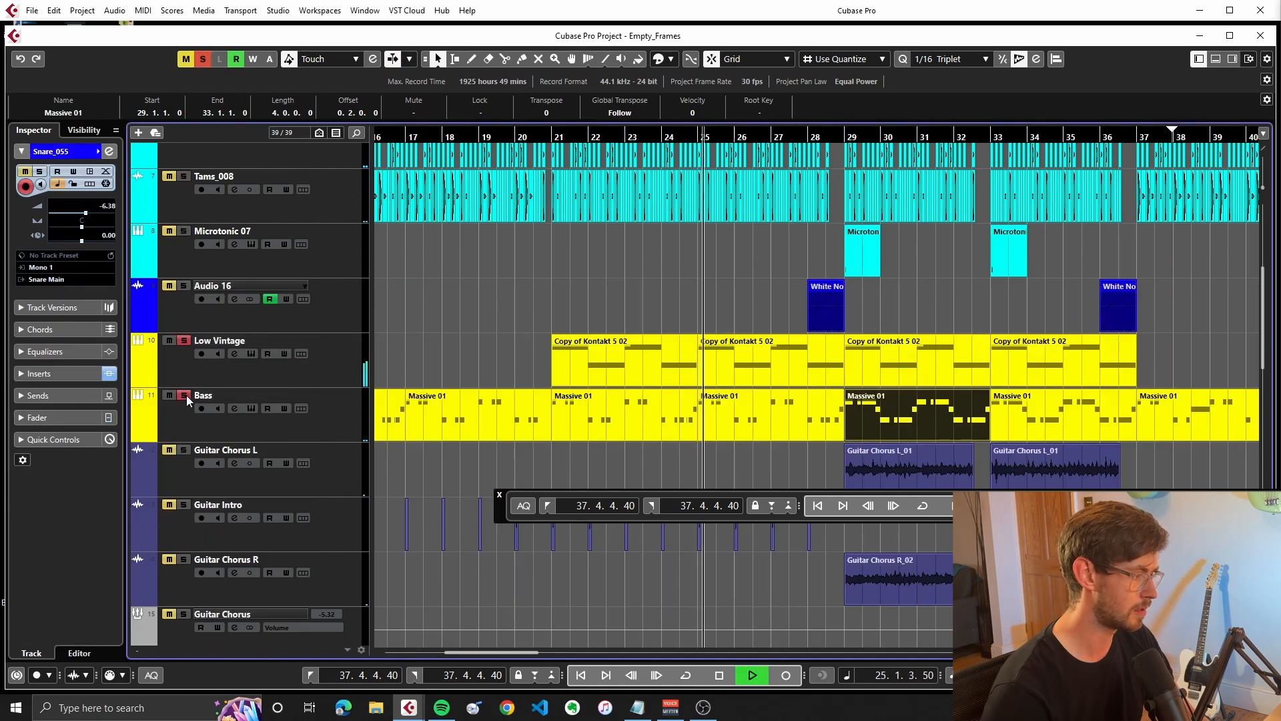
Open the Trackspacer 2.5 insert on Low Vintage and show the Bass track's send feeding it
left_click(234, 372)
key("space")
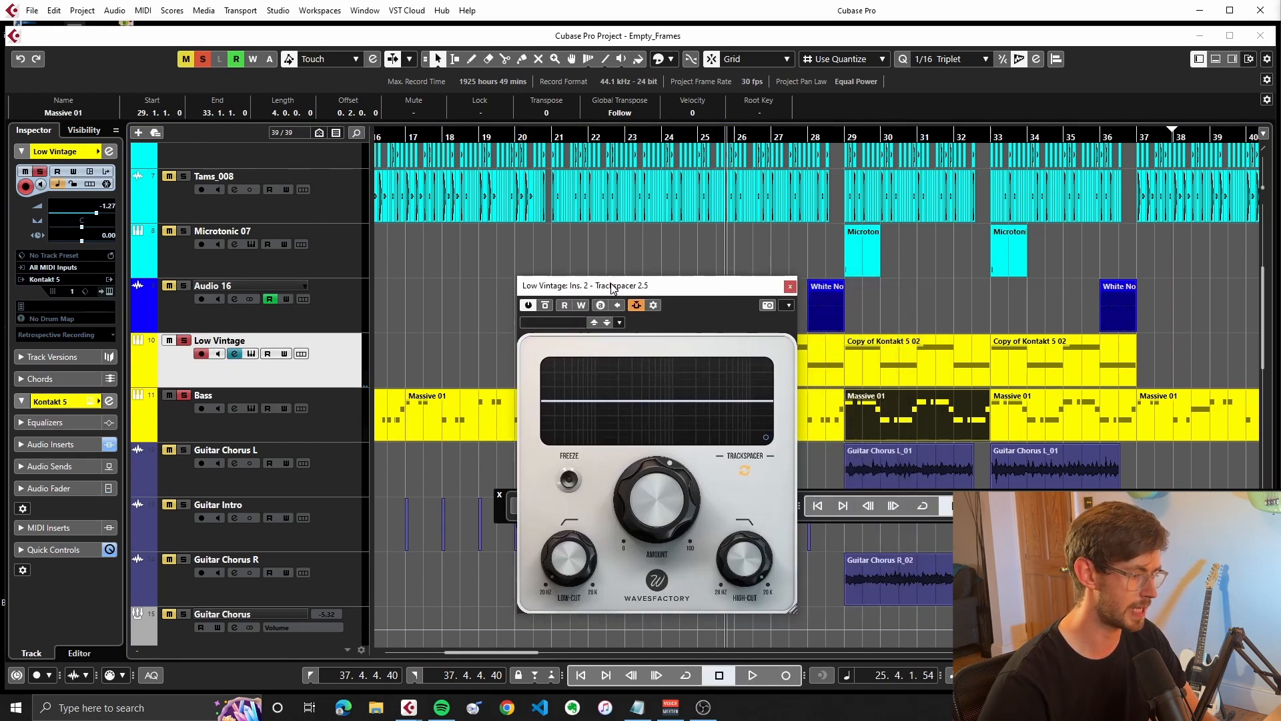
left_click(211, 400)
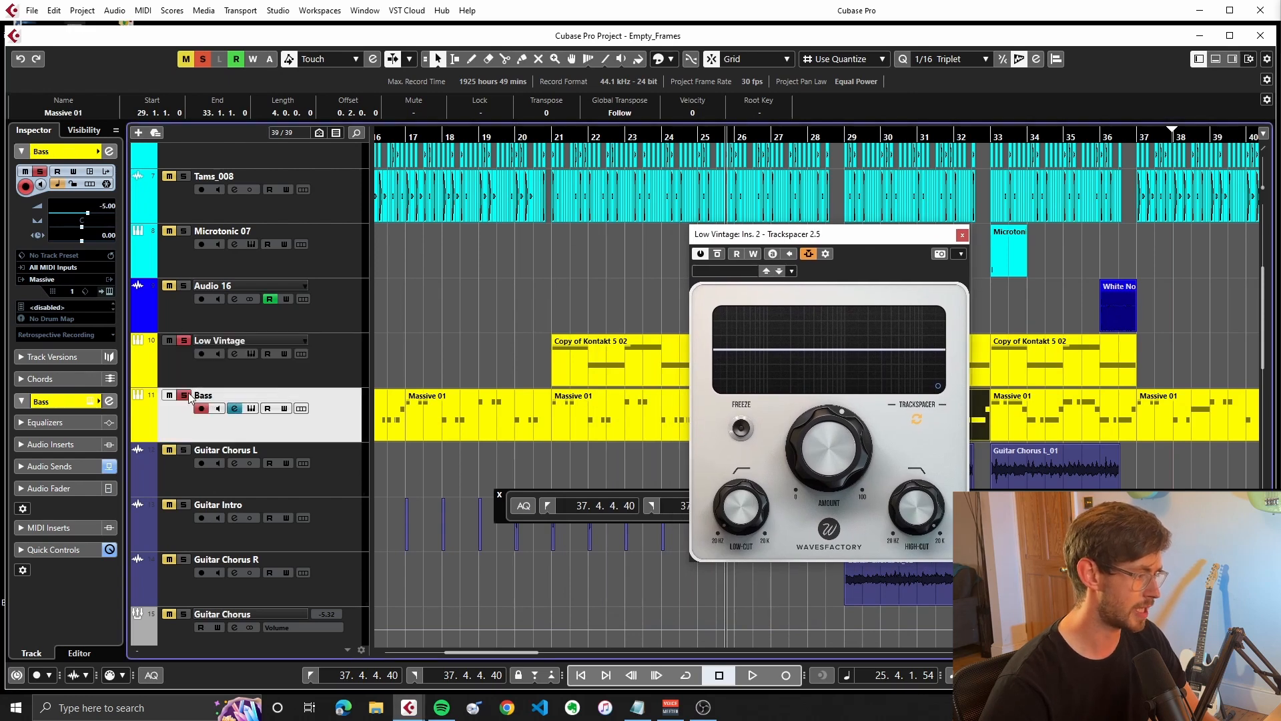
left_click(50, 465)
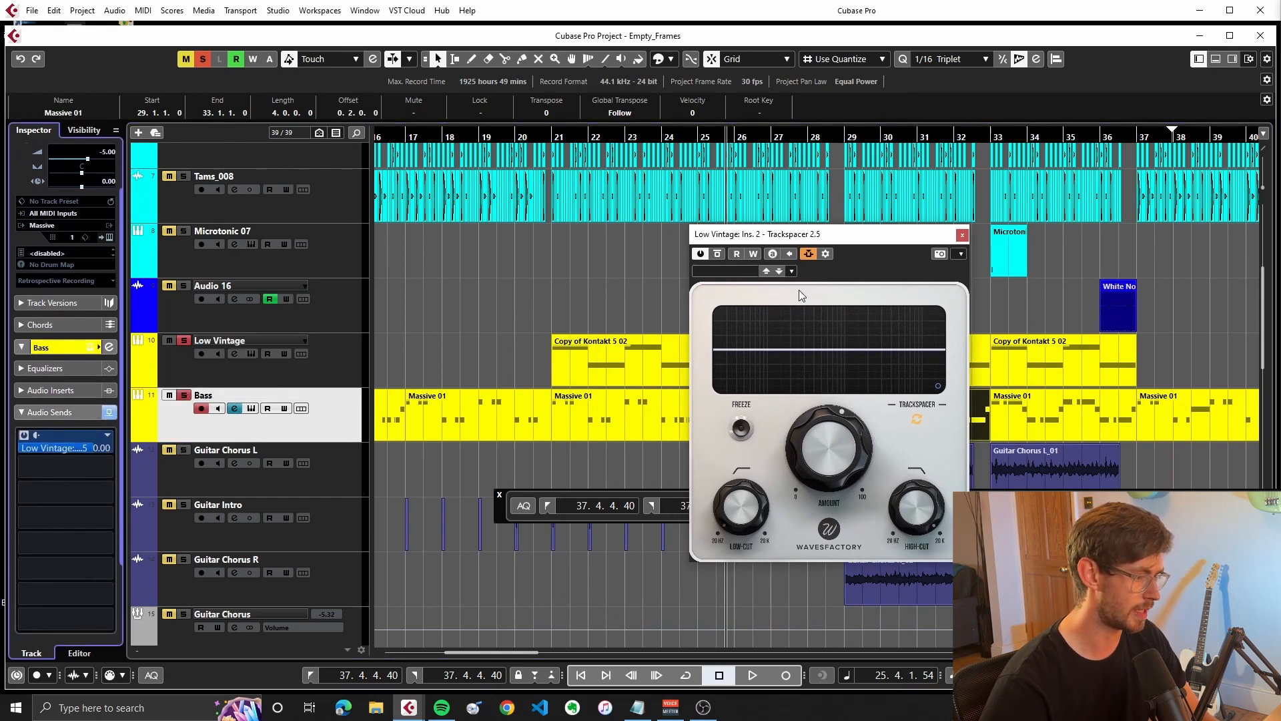
left_click(206, 349)
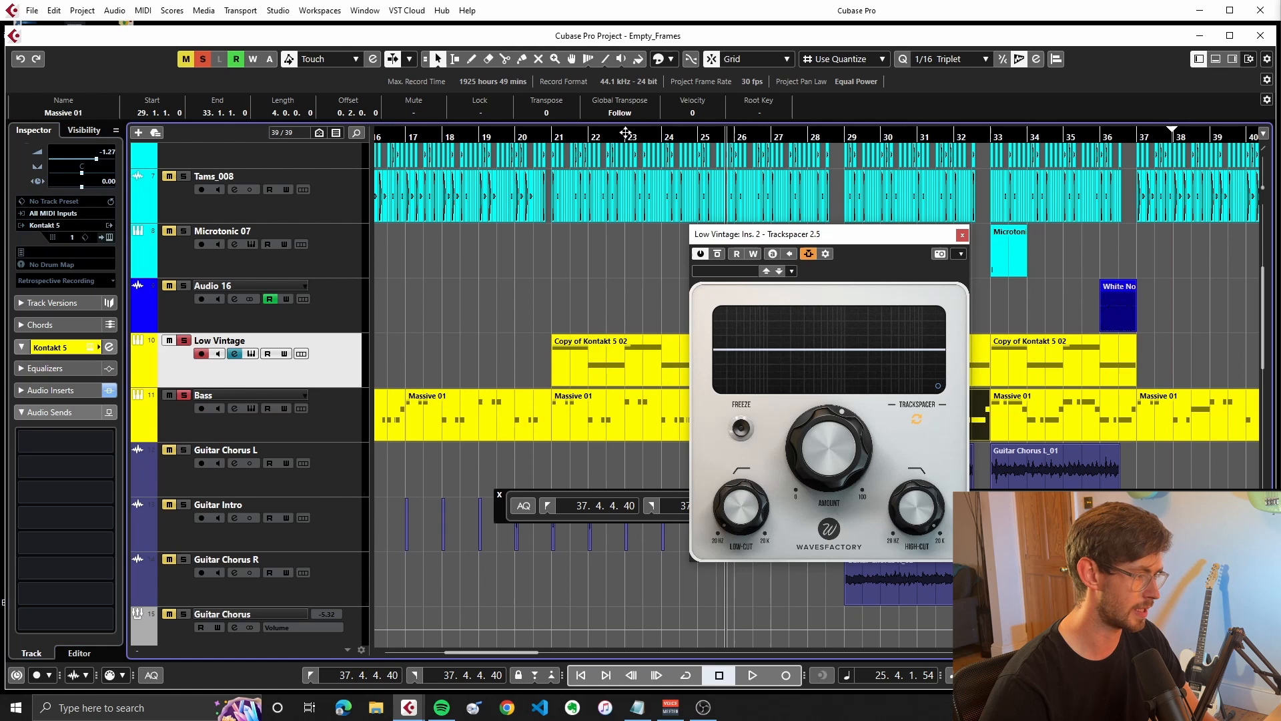
Play Low Vintage and Bass from just before bar 21 to watch Trackspacer react to the bass
left_click(537, 138)
key("space")
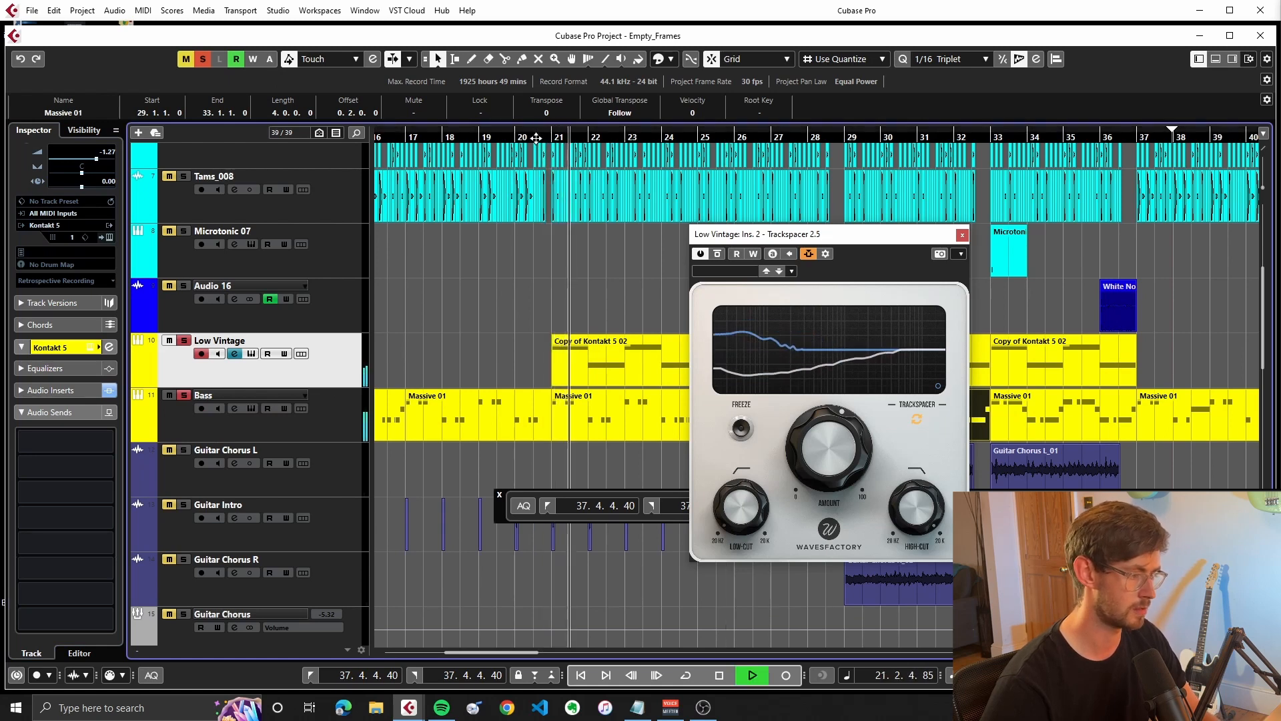
key("space")
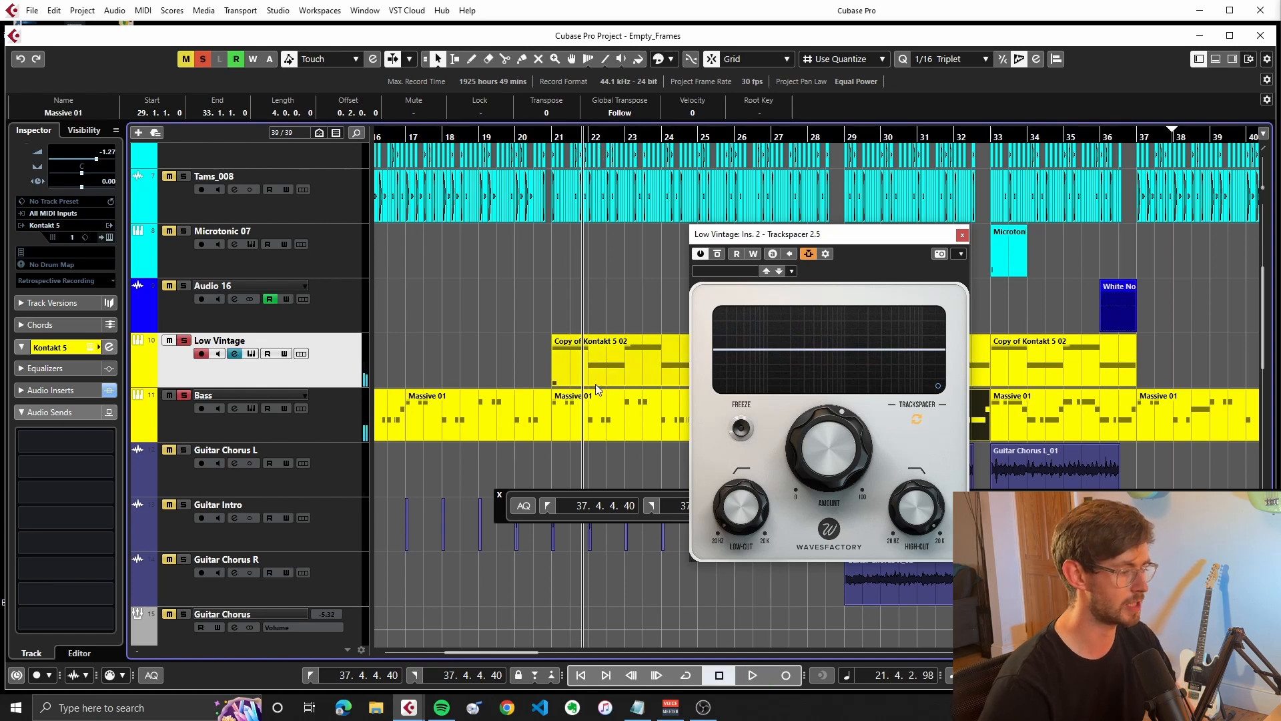
Open the Massive 01 bass part at bar 21 and play it to compare its notes with Trackspacer's response, then close the note editor
double_click(596, 390)
scroll(367, 427, "left", 4)
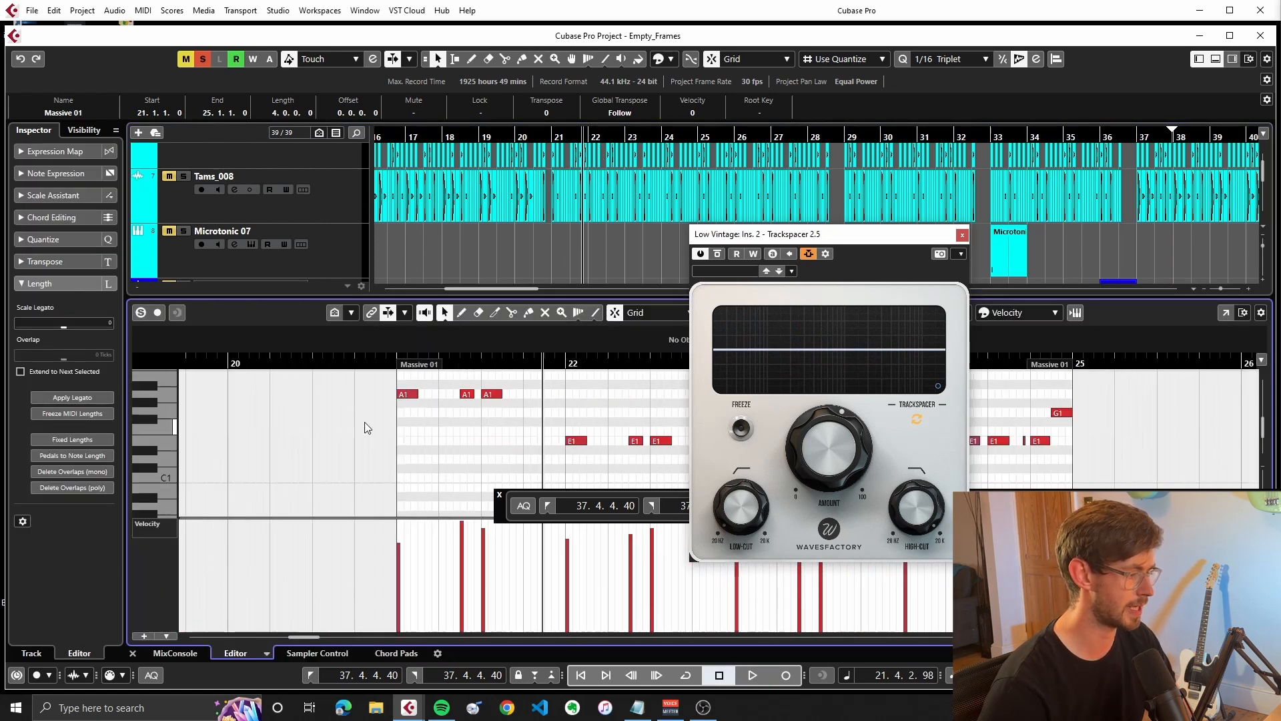
left_click(368, 428)
scroll(466, 439, "up", 2)
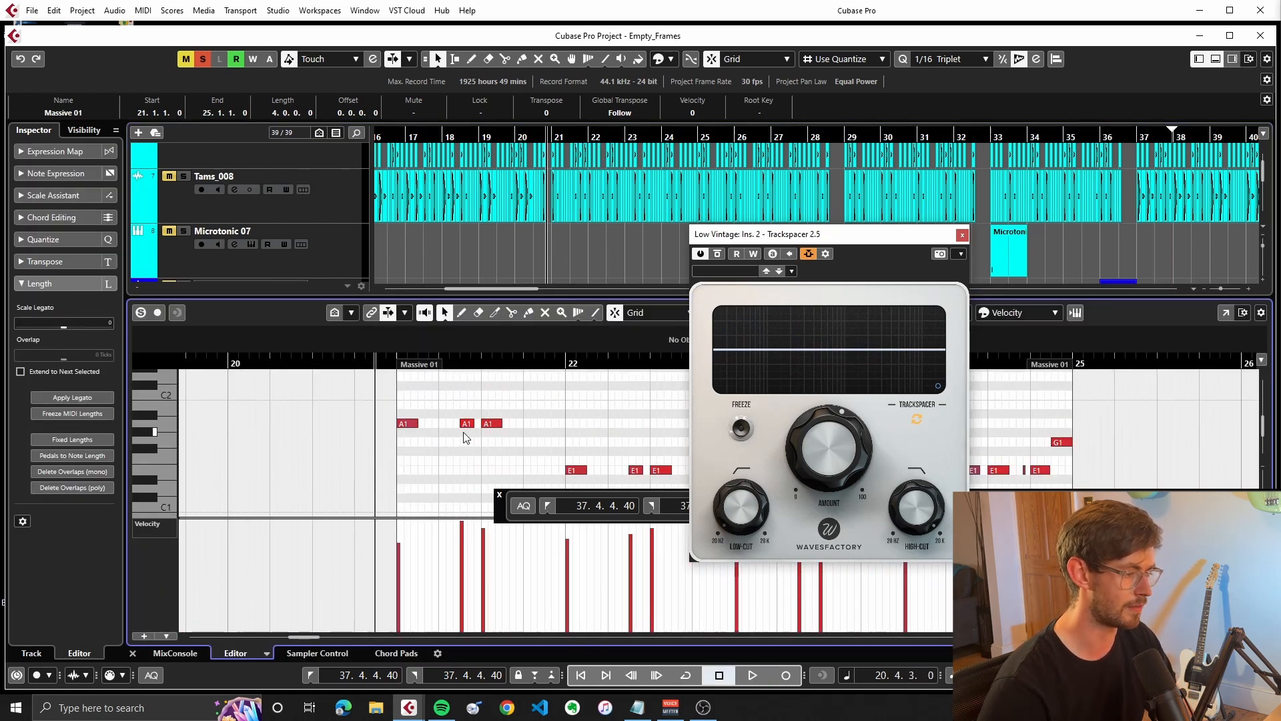
key("space")
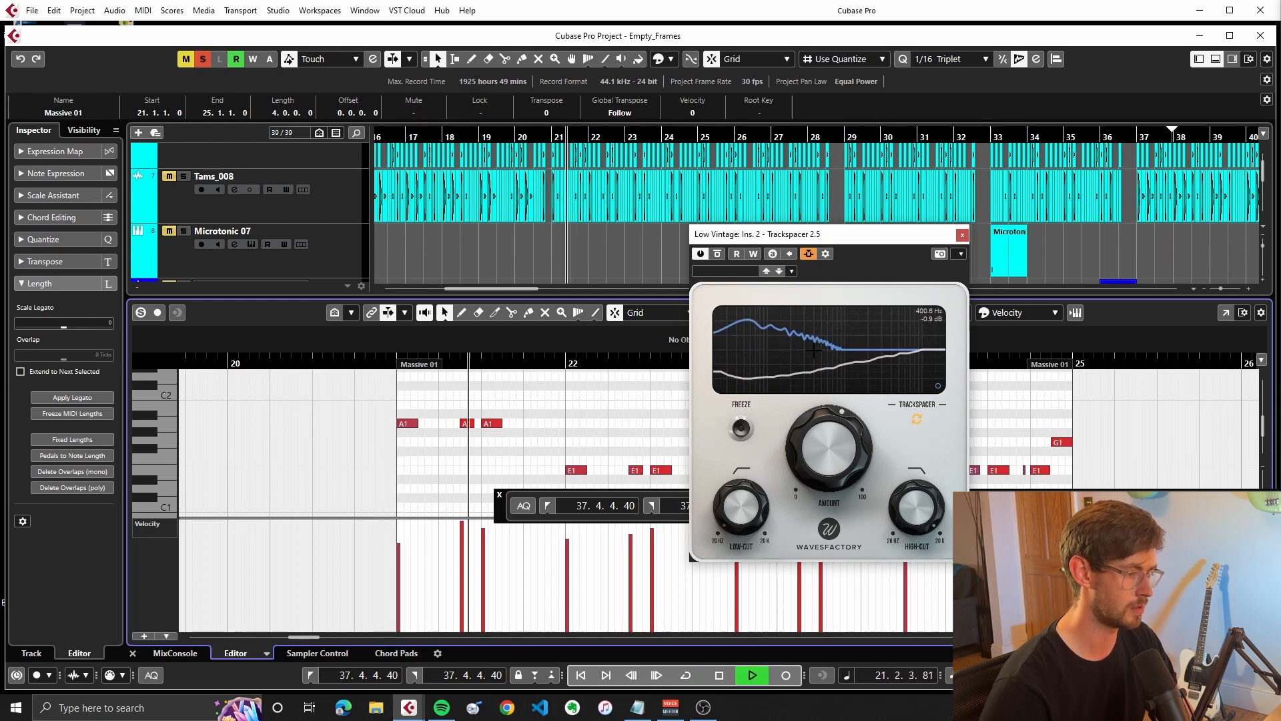
key("space")
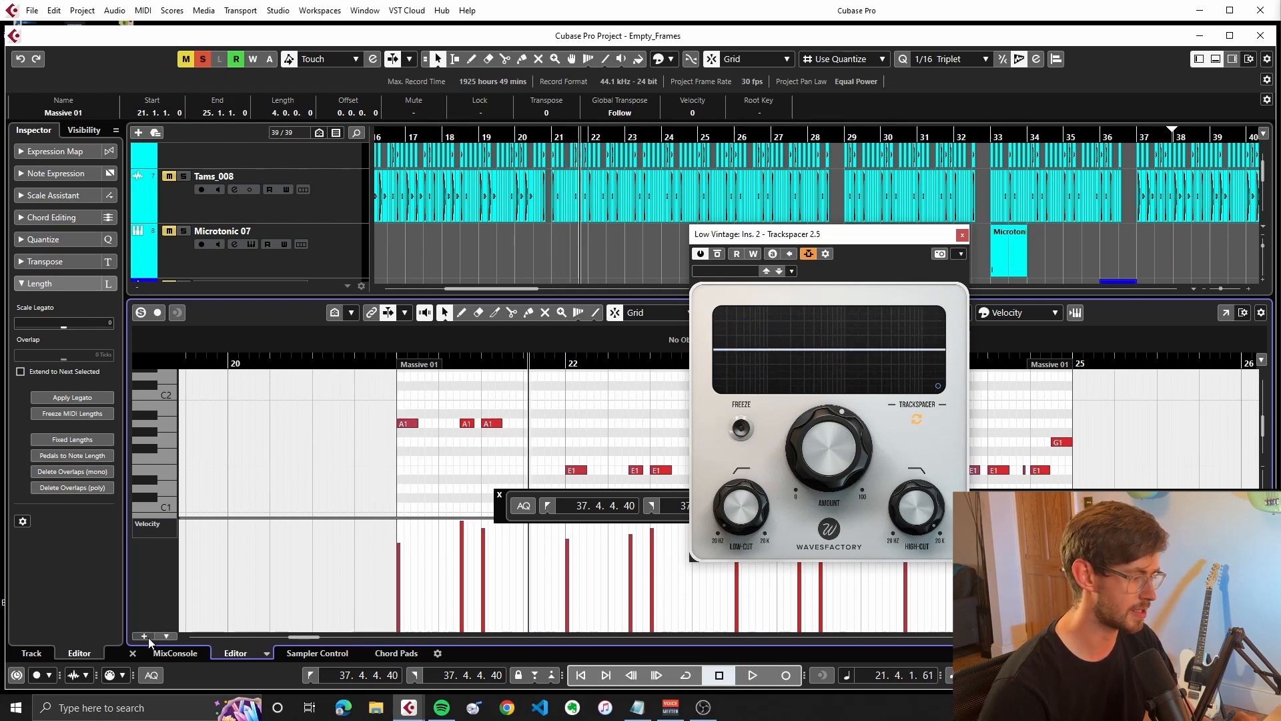
left_click(131, 654)
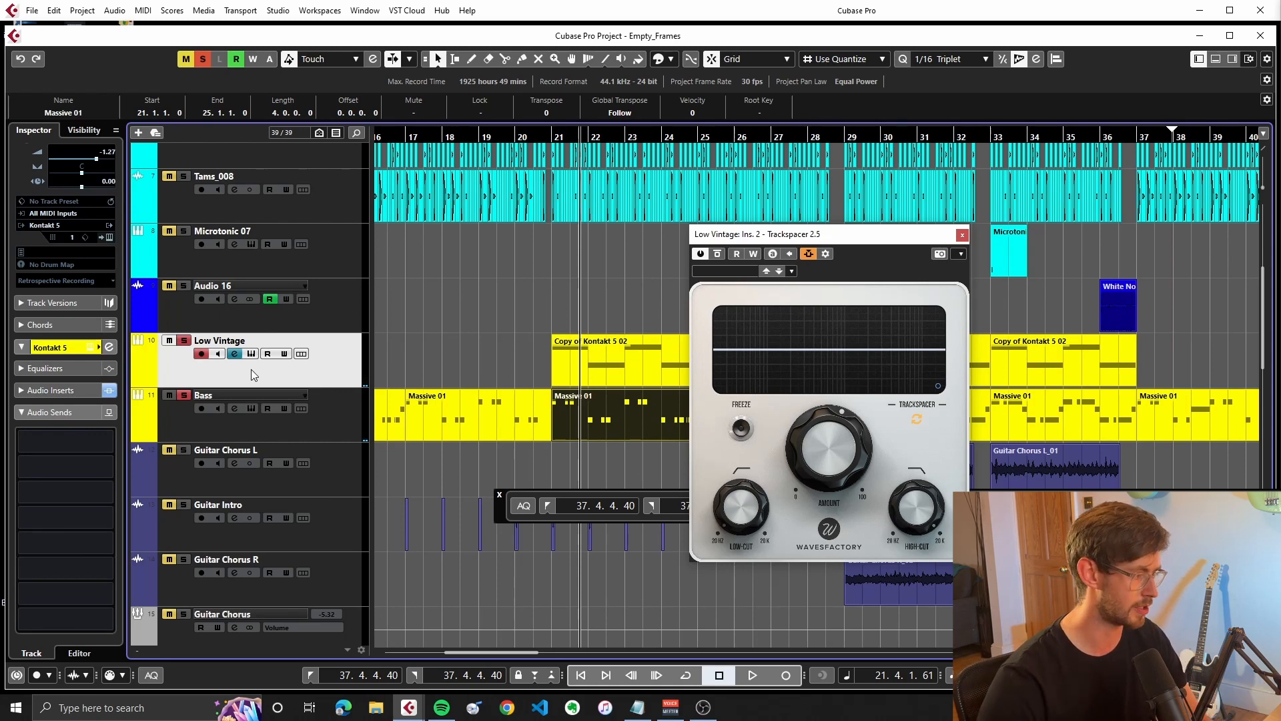
Clear the solos on Low Vintage and Bass and close the Trackspacer 2.5 window
scroll(186, 285, "up", 2)
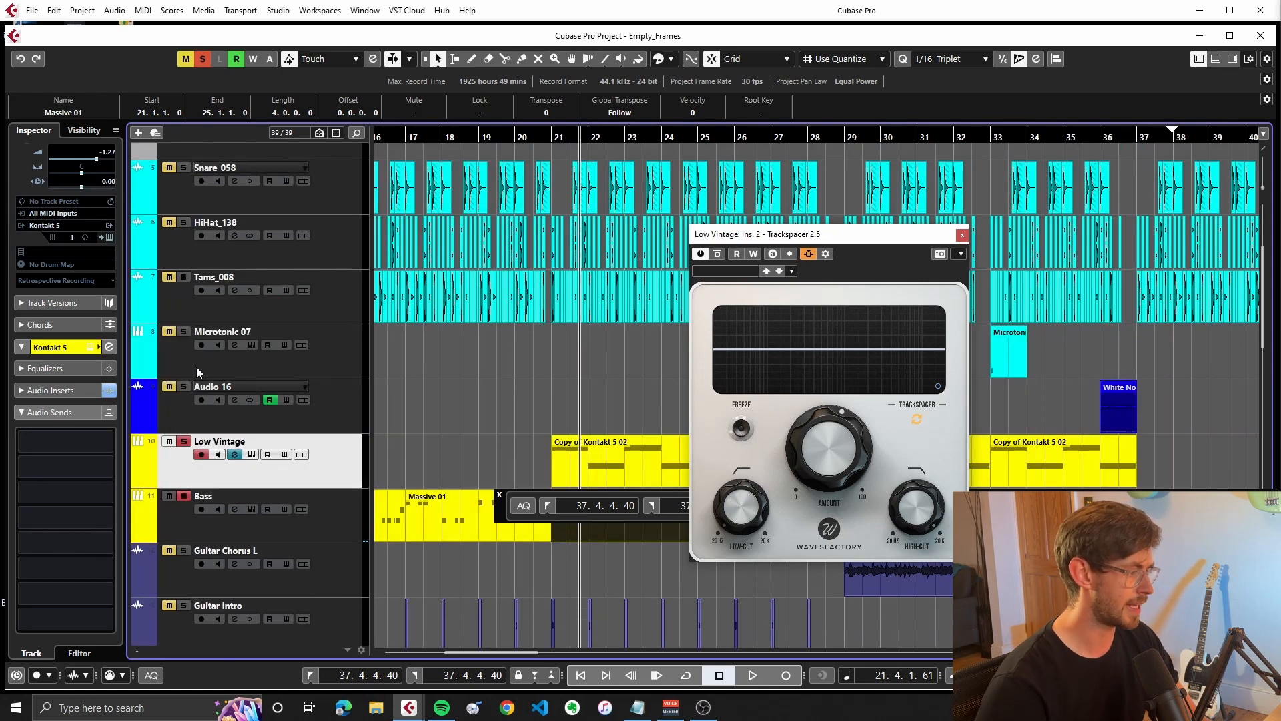
left_click(183, 442)
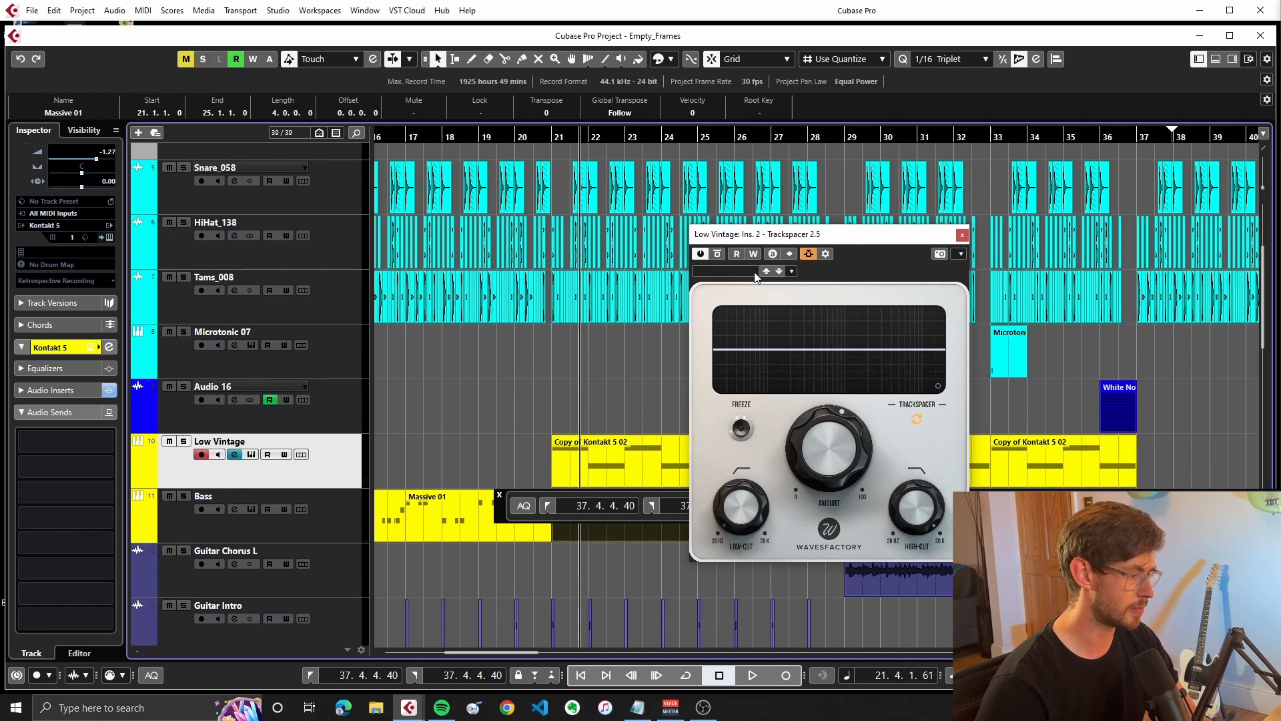
left_click(962, 235)
Open the Hip Hop Pad's Kontakt 5 02 part at bar 9 to review its chords, then close the note editor
scroll(811, 474, "down", 5)
scroll(699, 382, "down", 8)
scroll(699, 382, "up", 2)
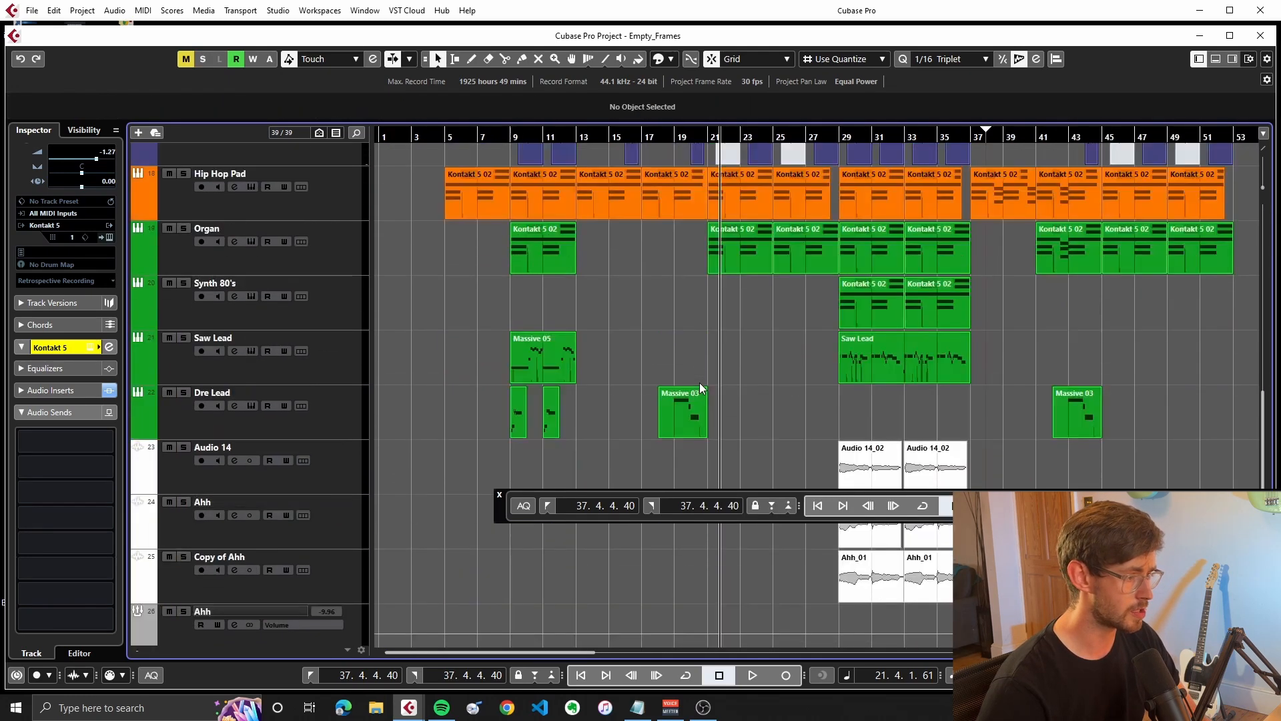
scroll(608, 374, "up", 3)
left_click(416, 138)
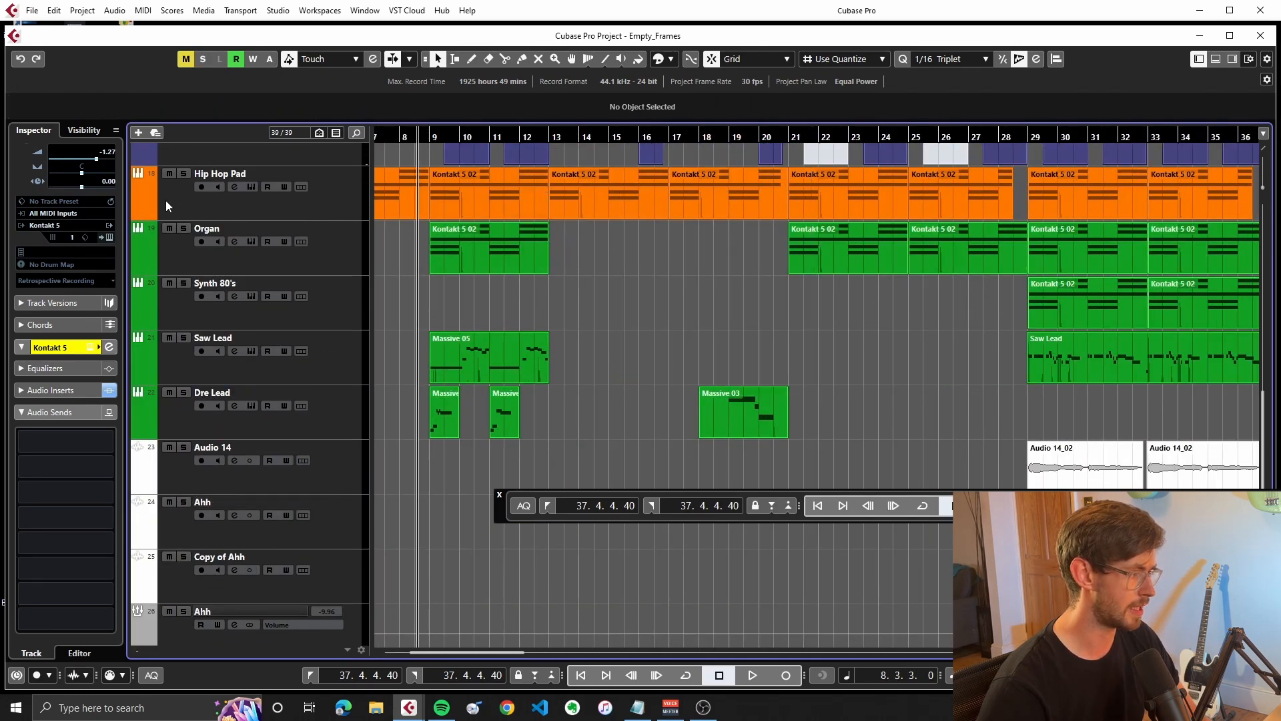
left_click(165, 200)
double_click(526, 189)
scroll(571, 418, "left", 3)
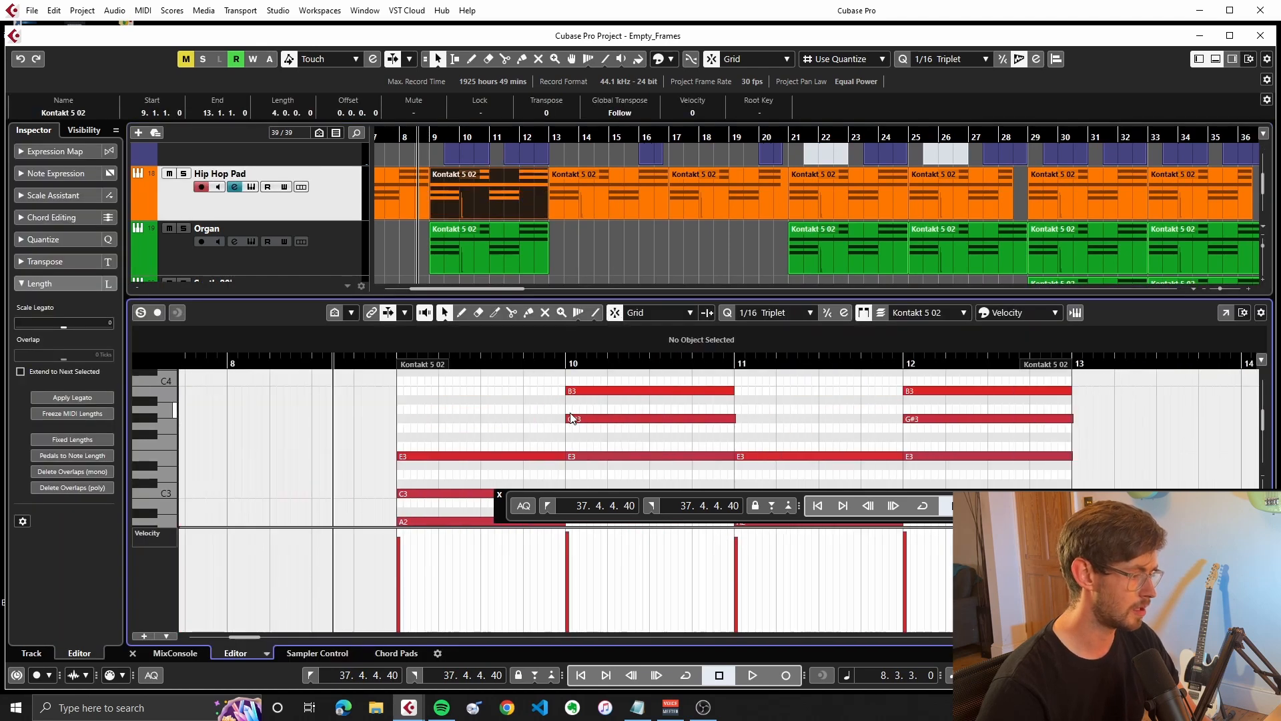
scroll(570, 417, "down", 2)
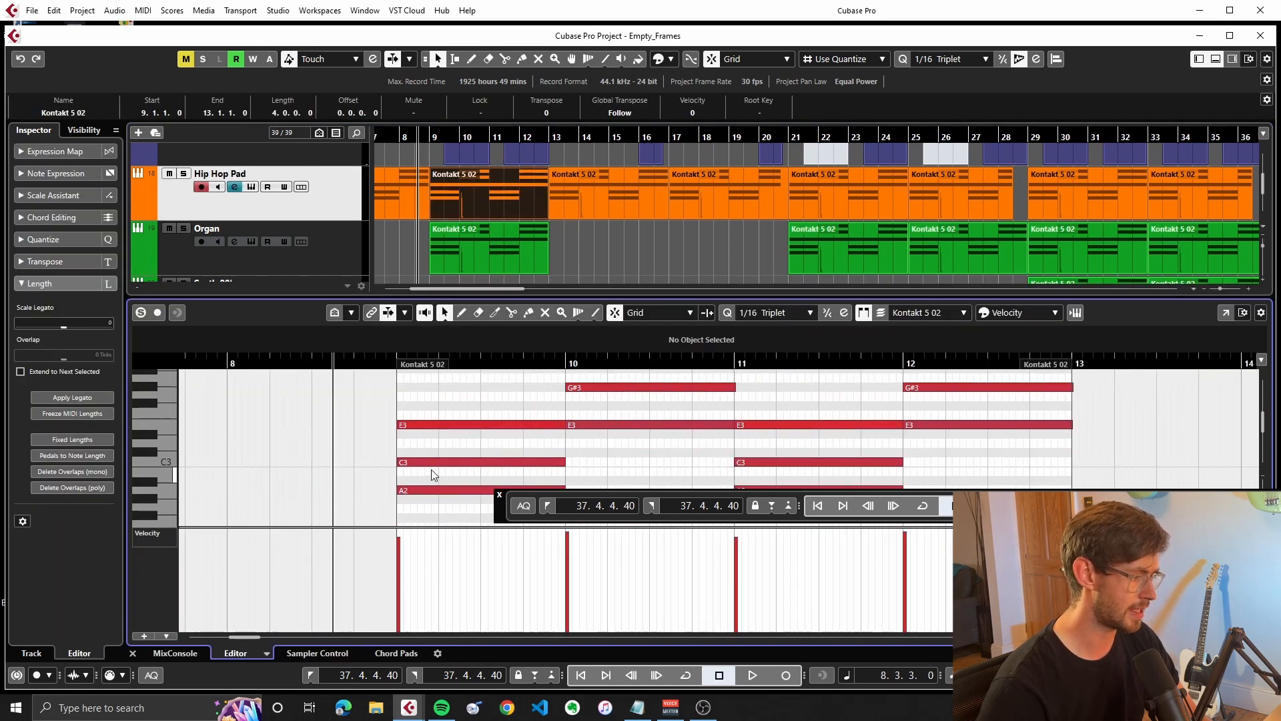
scroll(431, 475, "up", 2)
left_click(133, 653)
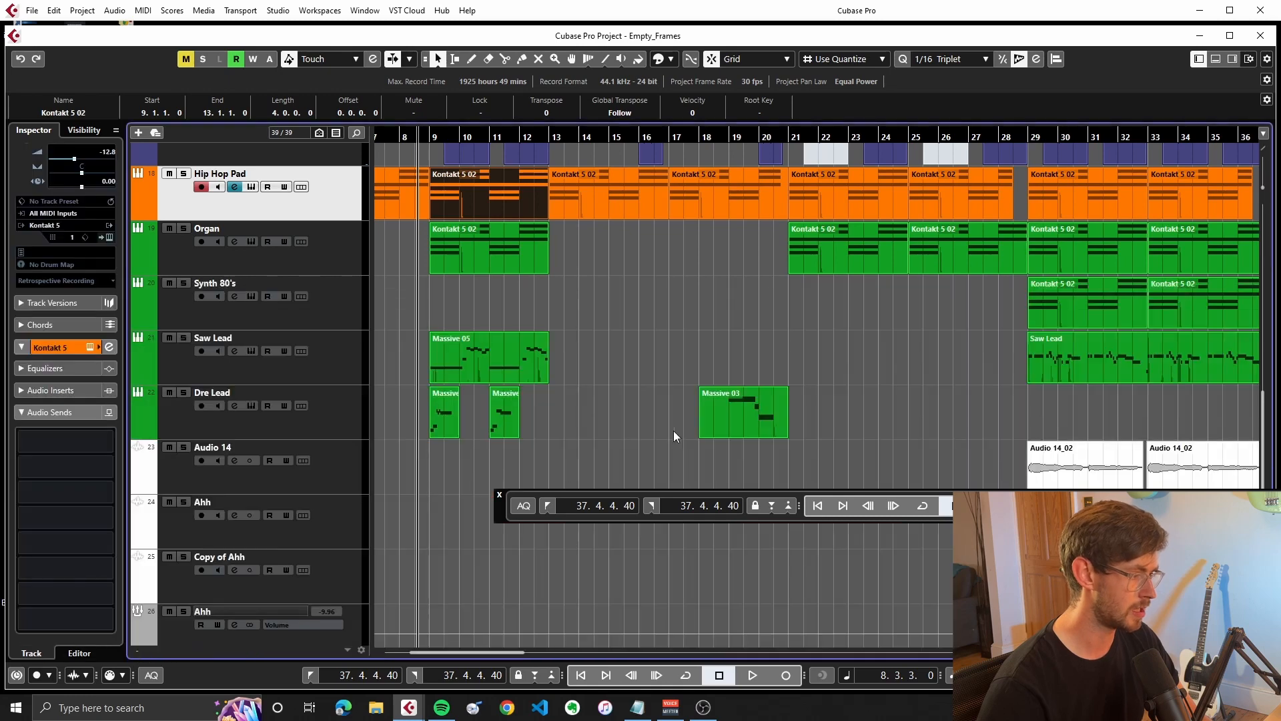
Solo the Hip Hop Pad and play it from just before bar 9
left_click(184, 176)
key("space")
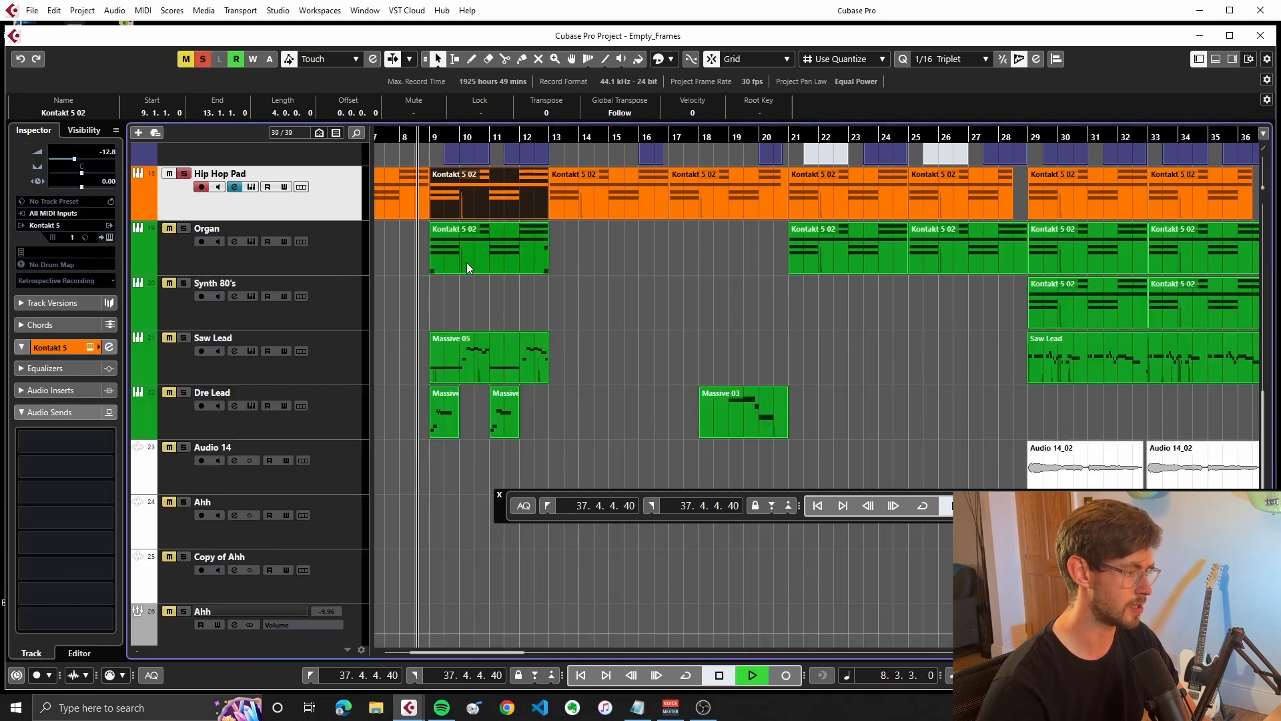
scroll(406, 285, "up", 4)
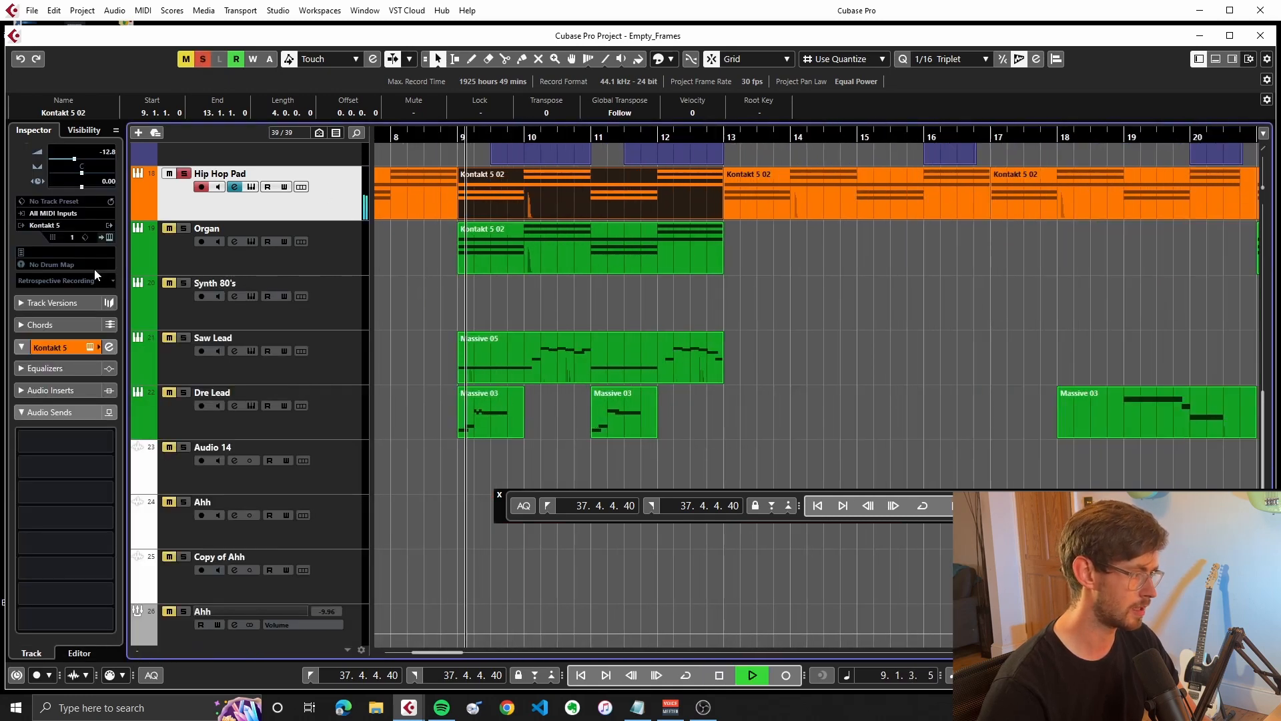
Stop playback and show the Hip Hop Pad's Scarbee Mark I patch and the Scarbee Vintage Keys library in Kontakt, then close the instrument
left_click(110, 237)
key("space")
scroll(486, 400, "down", 10)
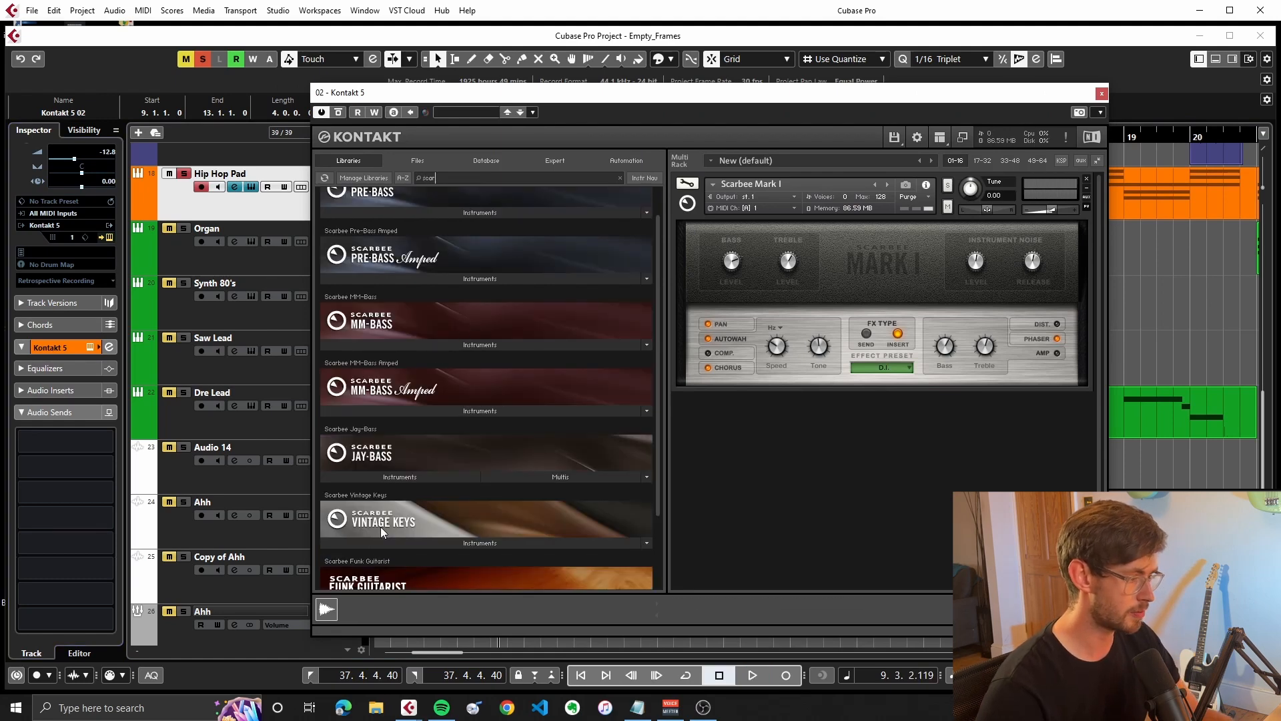
left_click(1102, 95)
Replay the soloed Hip Hop Pad from just before bar 9 into bar 10, then stop
key("space")
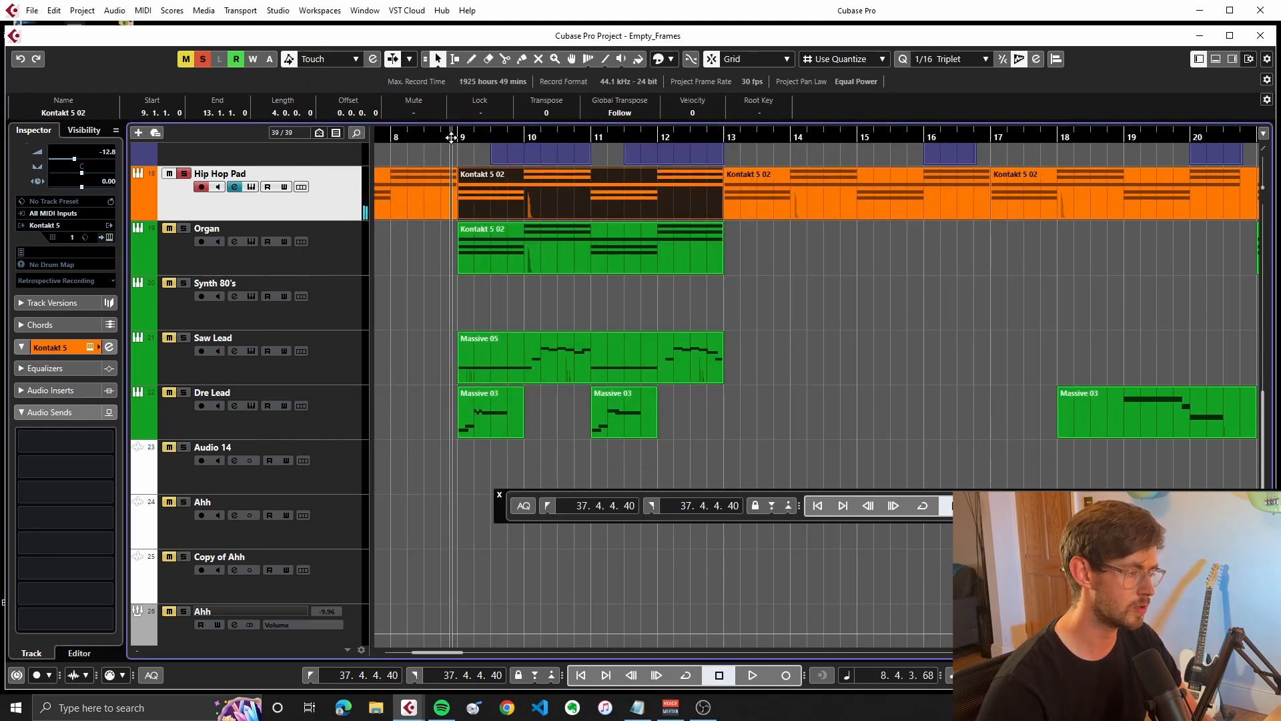
key("space")
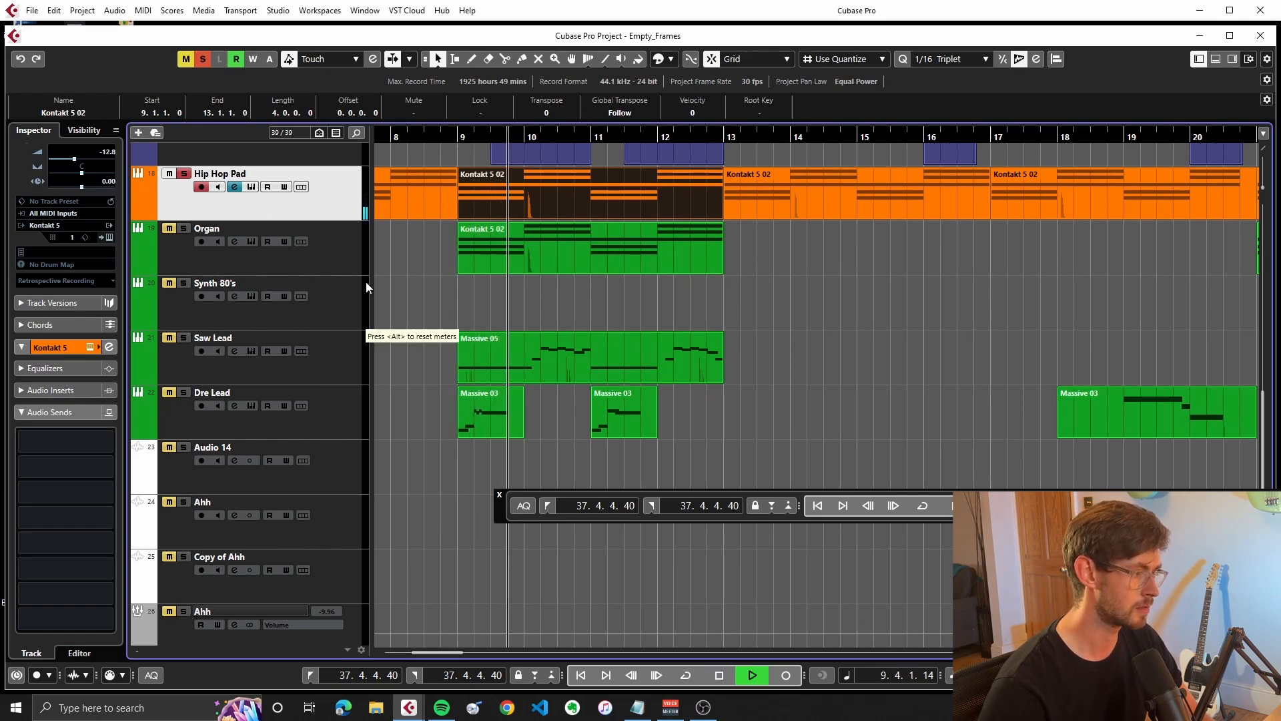
key("space")
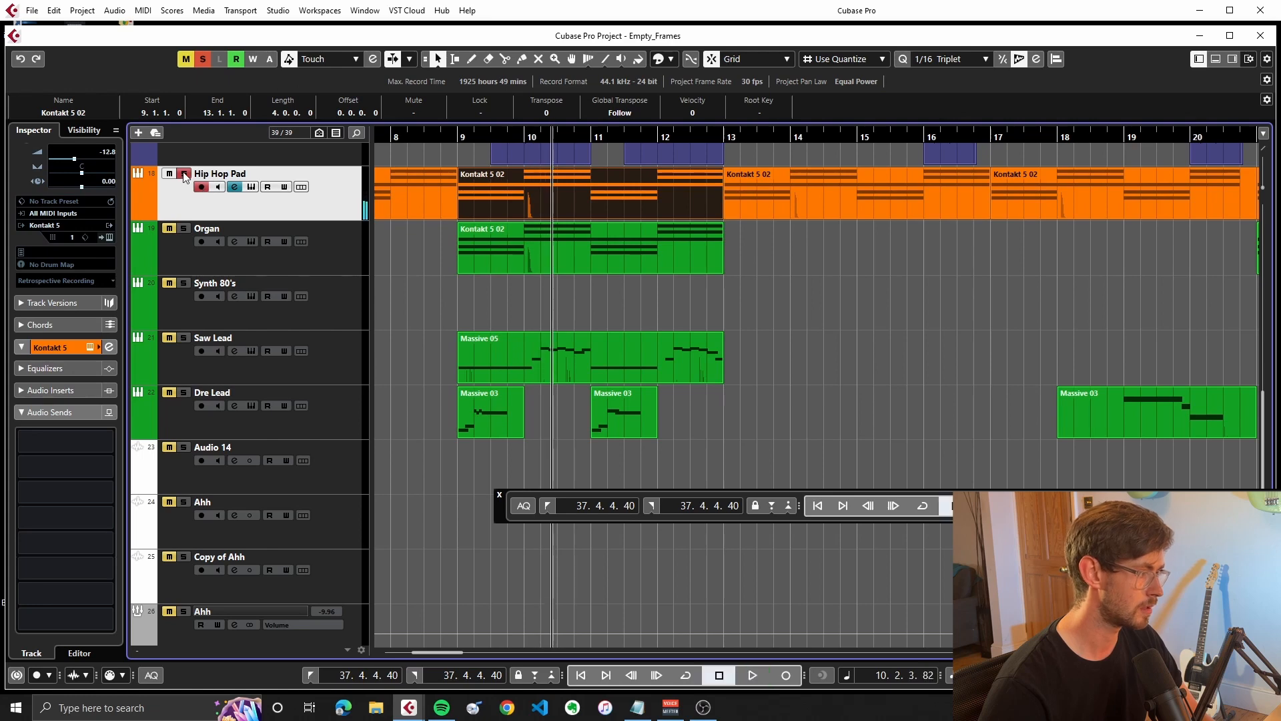
Switch the solo from Hip Hop Pad to Organ and show its Tonewheel Organ B3 patch in Kontakt, then close the instrument
left_click(184, 174)
left_click(189, 233)
left_click(183, 228)
key("KP_0")
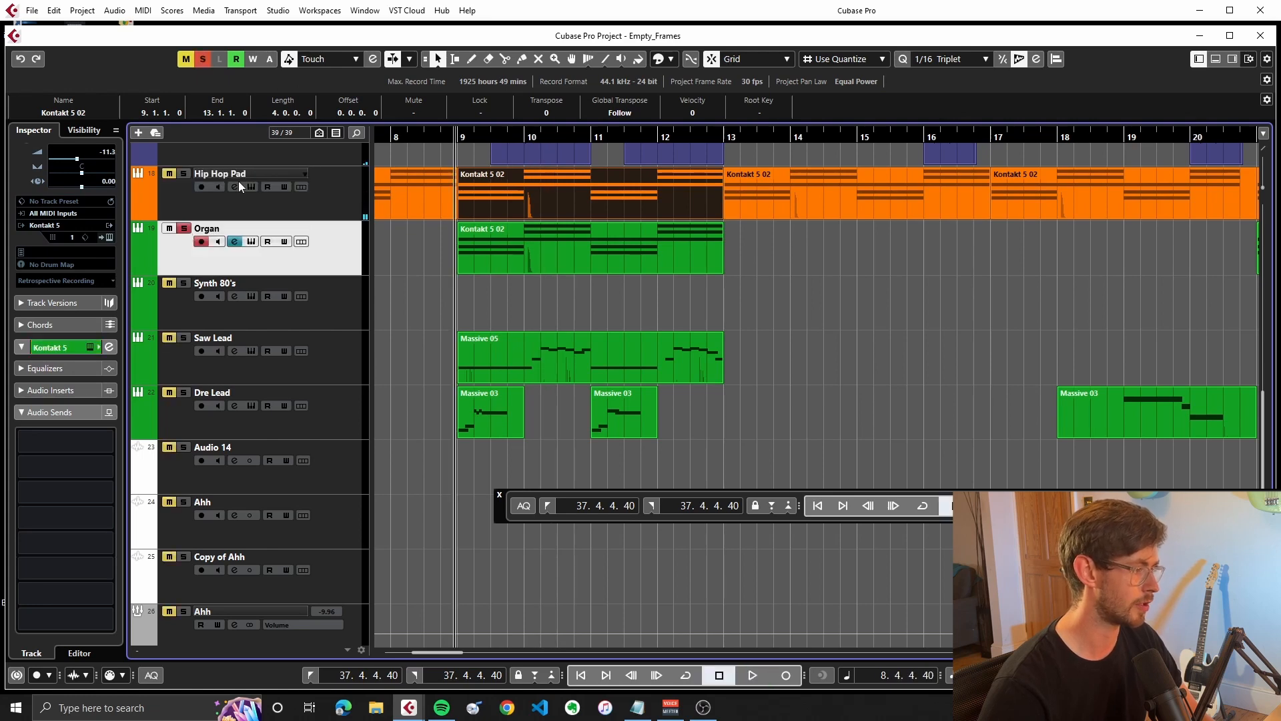
left_click(104, 237)
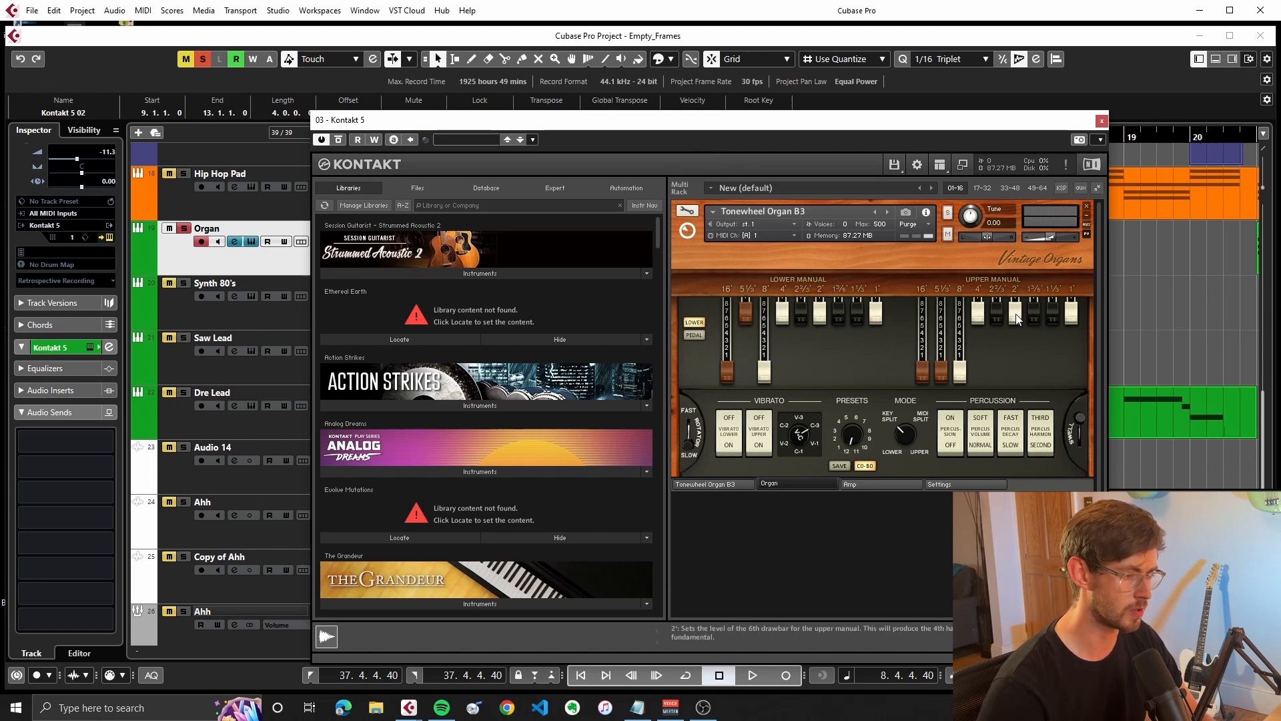
left_click(1102, 121)
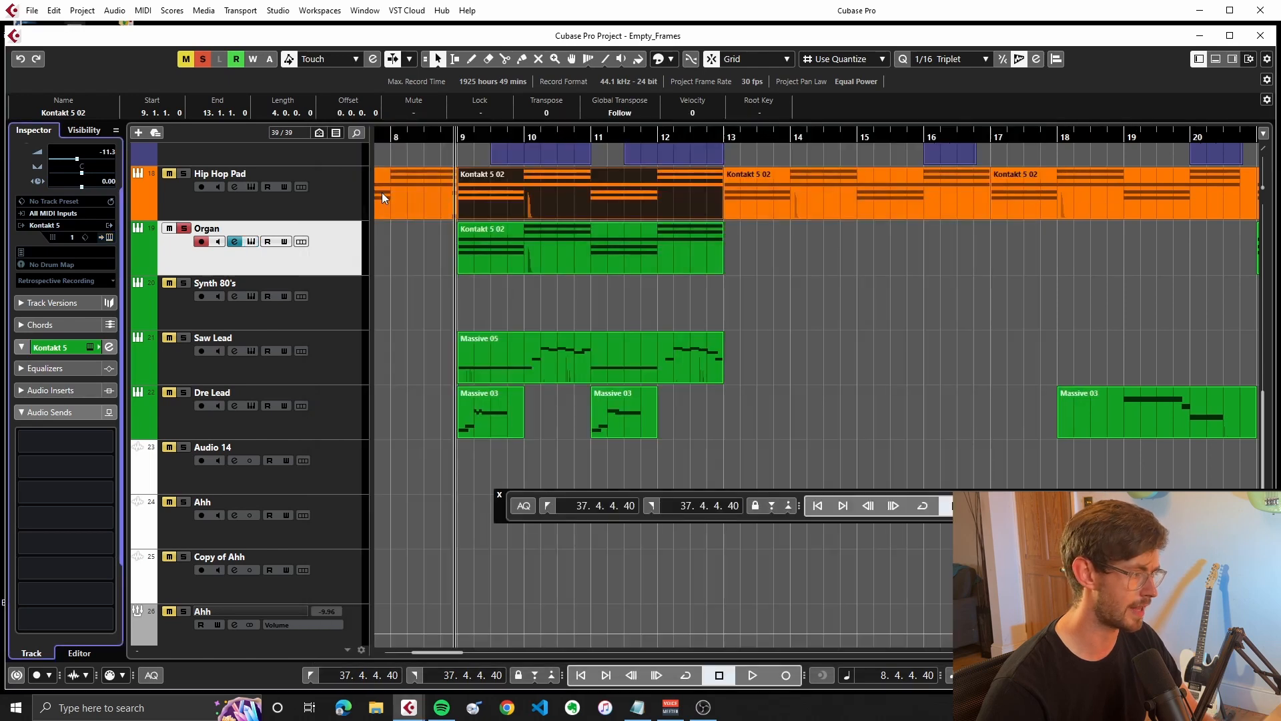
Solo the Hip Hop Pad together with the Organ and play both from just before bar 9, stopping in bar 10
scroll(481, 322, "up", 2)
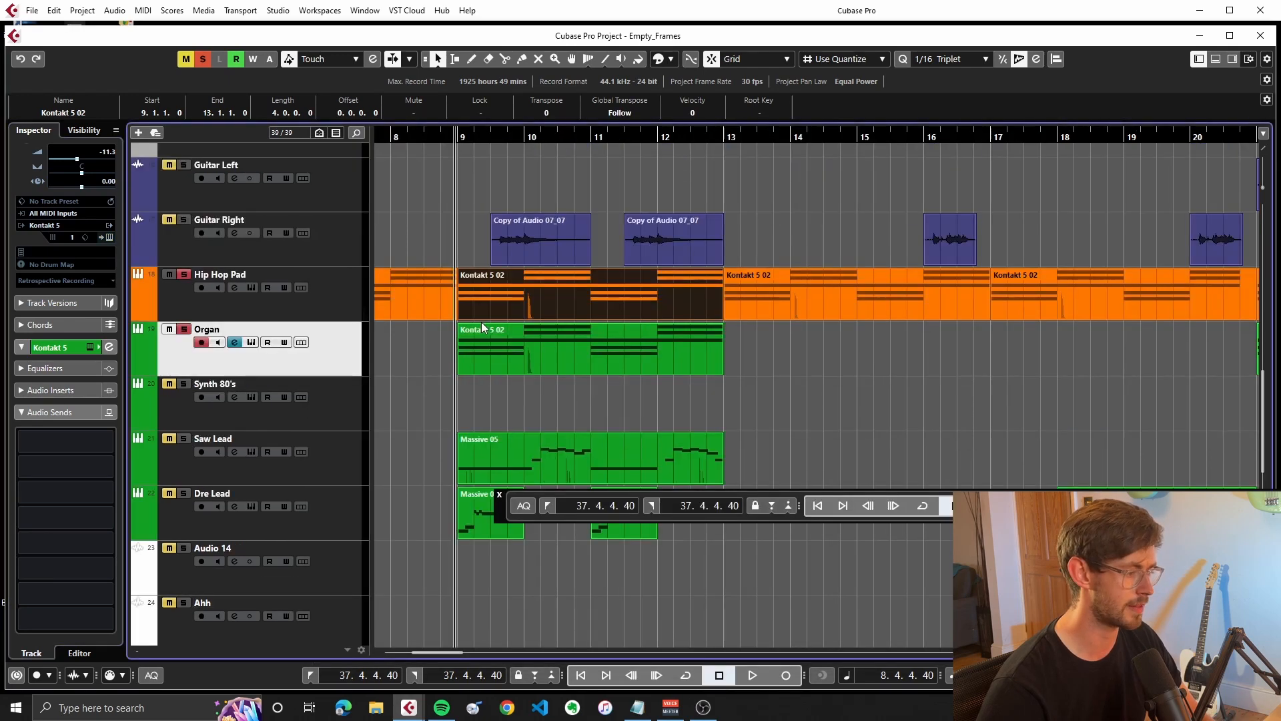
key("space")
scroll(559, 354, "down", 3)
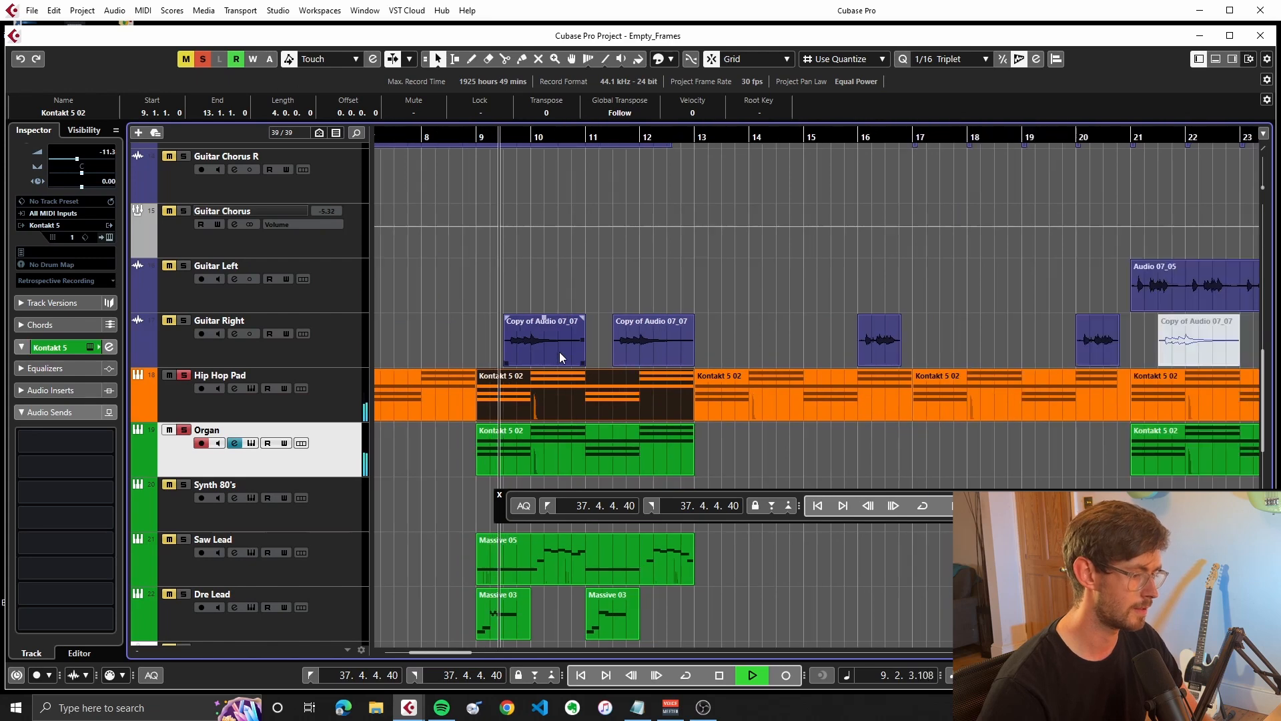
scroll(626, 371, "down", 2)
scroll(472, 391, "up", 5)
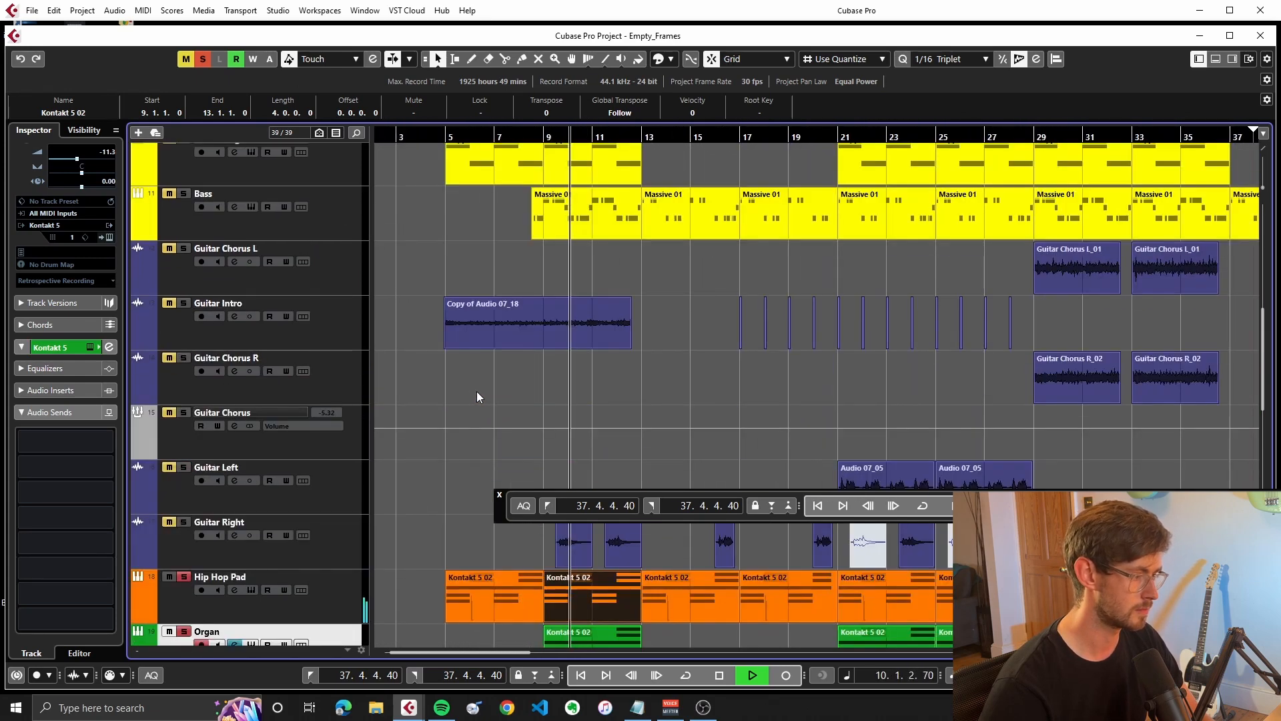
key("space")
Add Bass, Low Vintage and the drum tracks to the soloed Hip Hop Pad and Organ
scroll(204, 209, "up", 3)
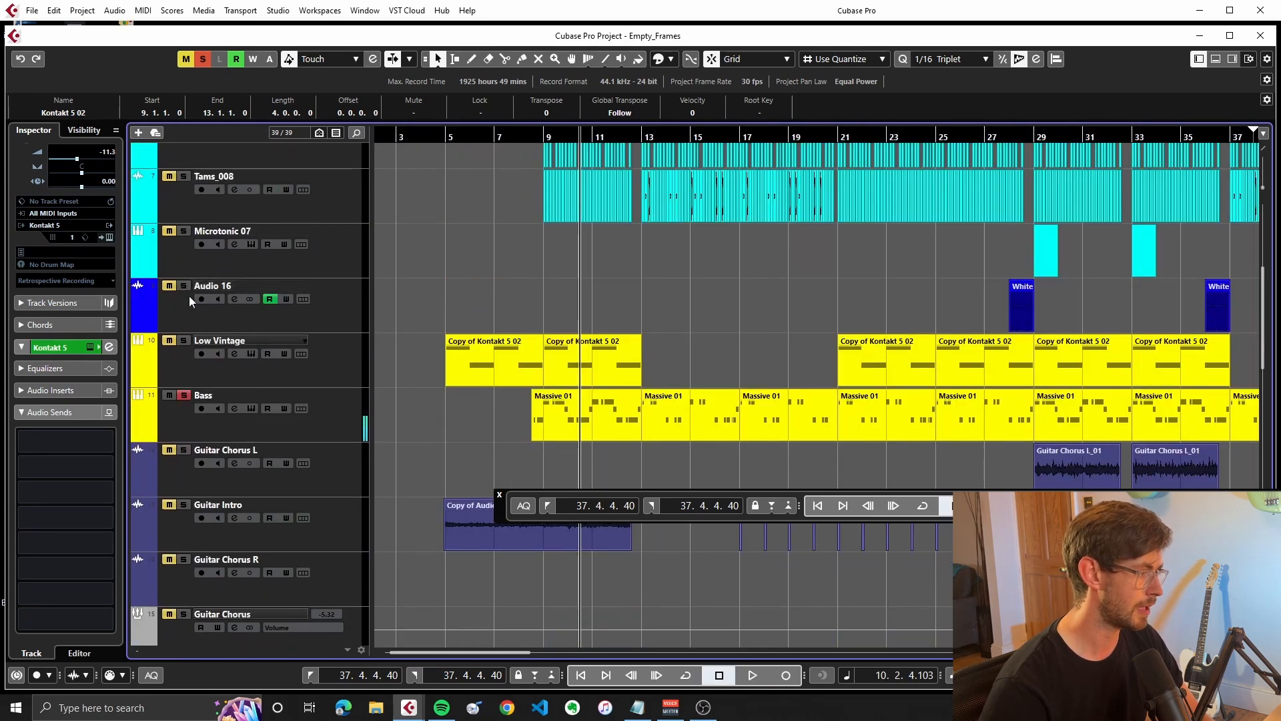
left_click(184, 341)
scroll(384, 350, "up", 4)
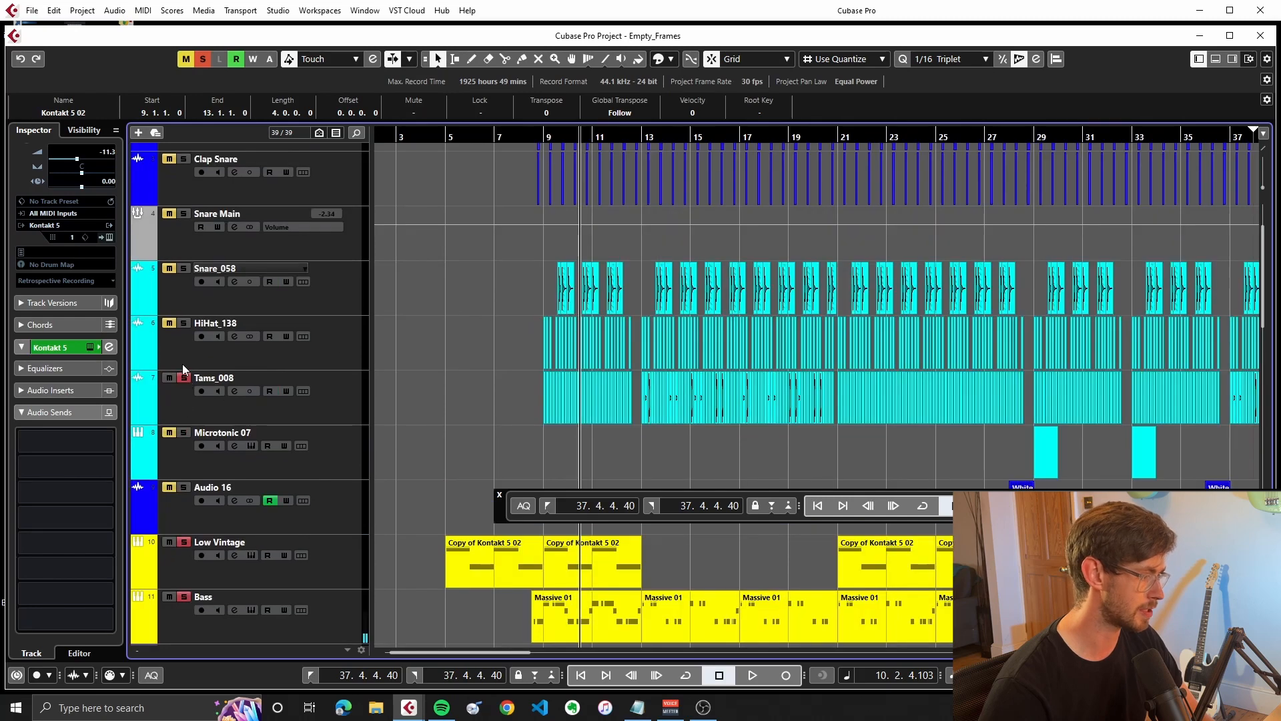
scroll(192, 280, "up", 2)
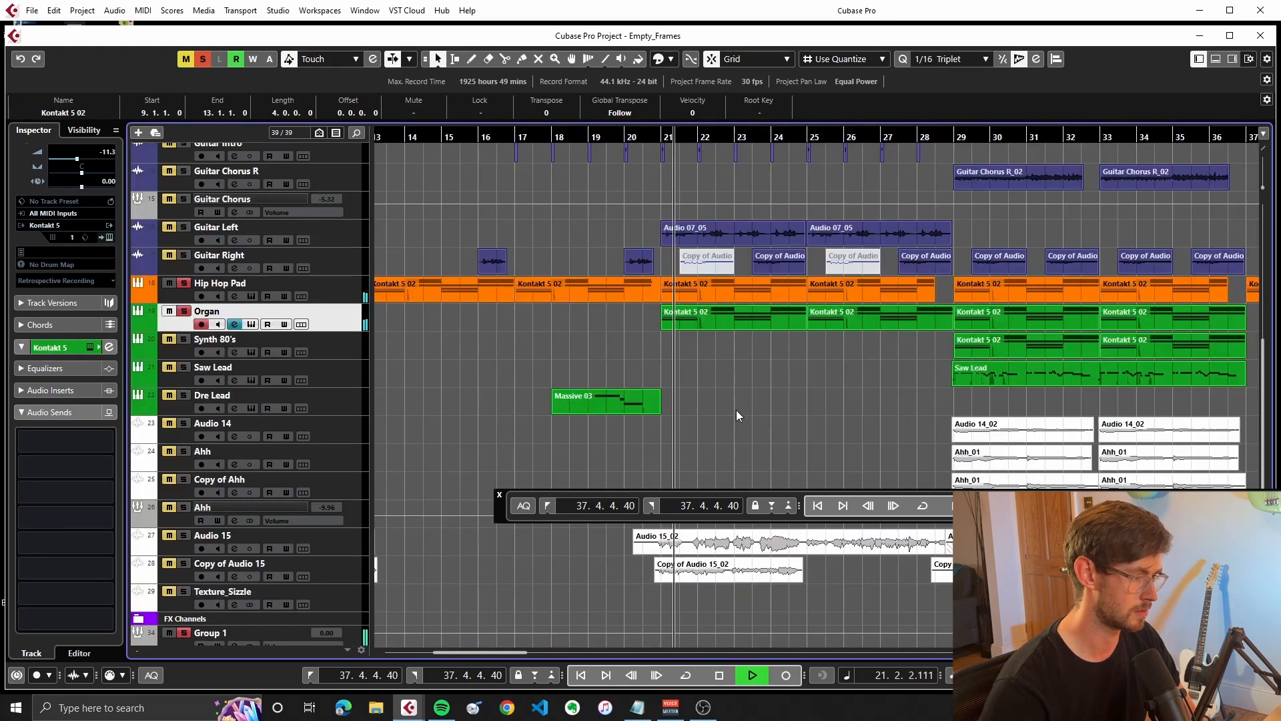
Listen to the soloed drums, bass, Low Vintage, pad and organ together from bar 21, then stop and clear all solos
scroll(736, 410, "down", 1)
scroll(737, 410, "down", 3)
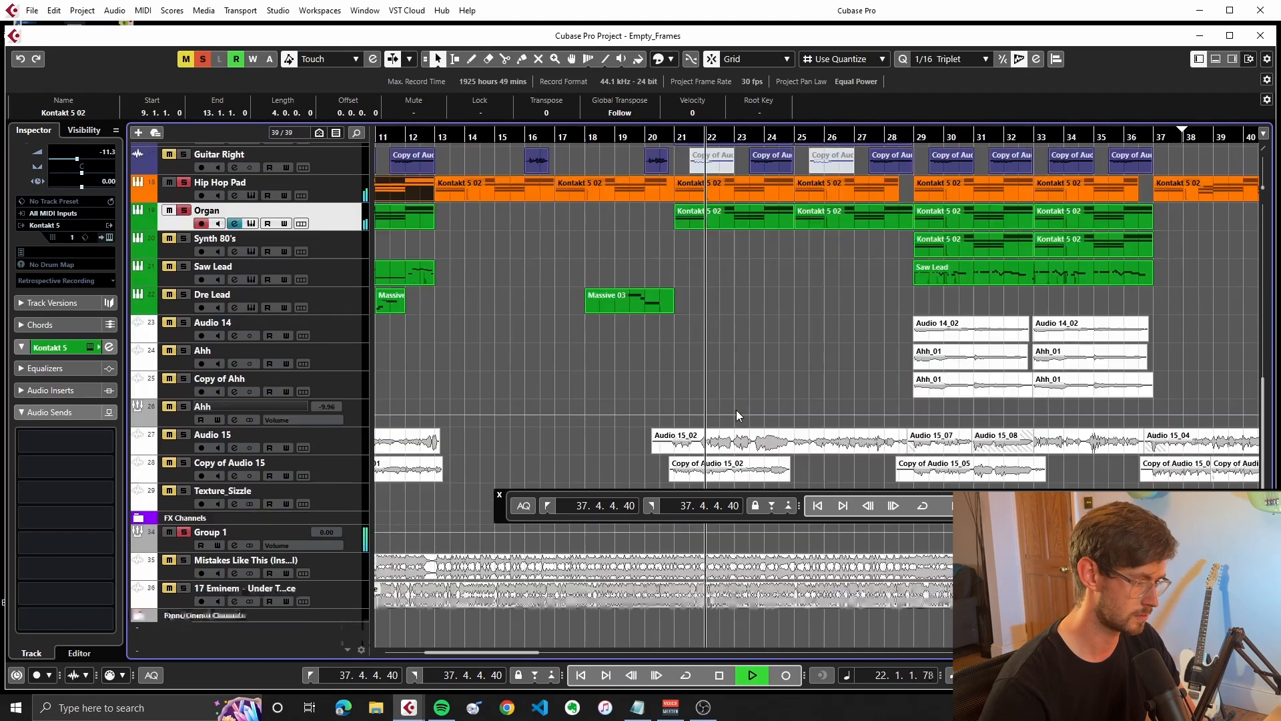
scroll(736, 410, "up", 5)
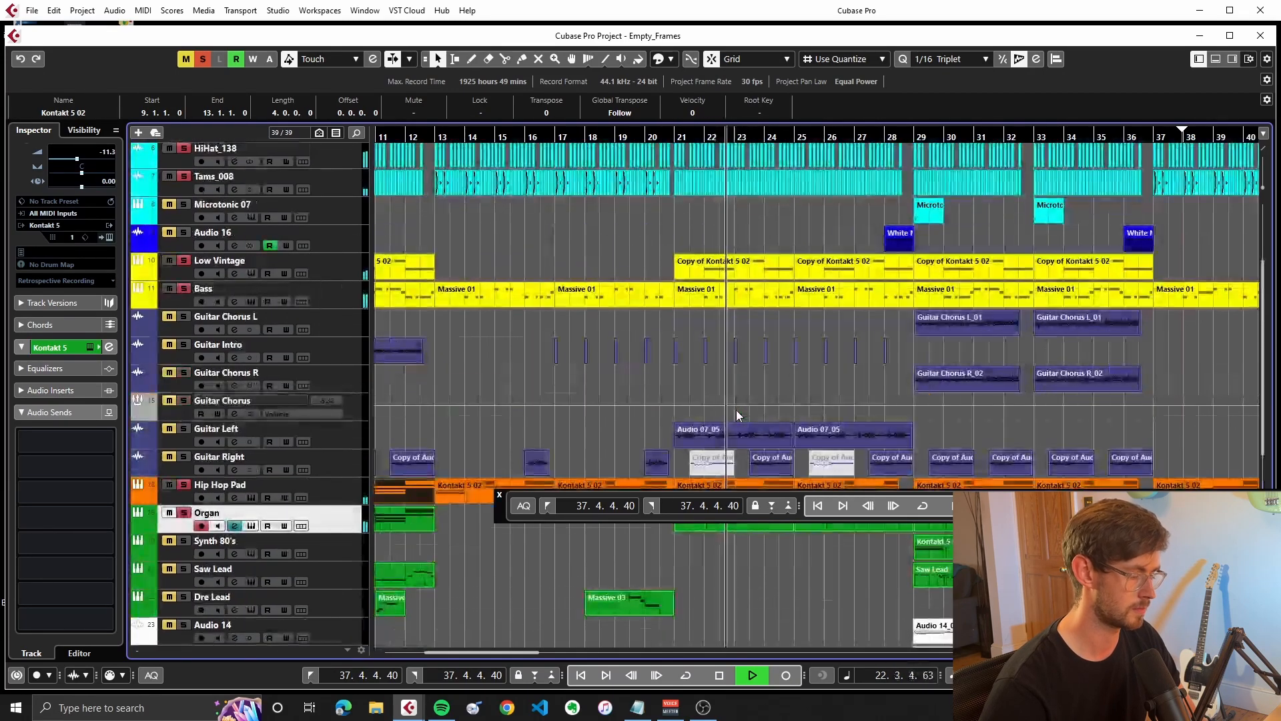
key("space")
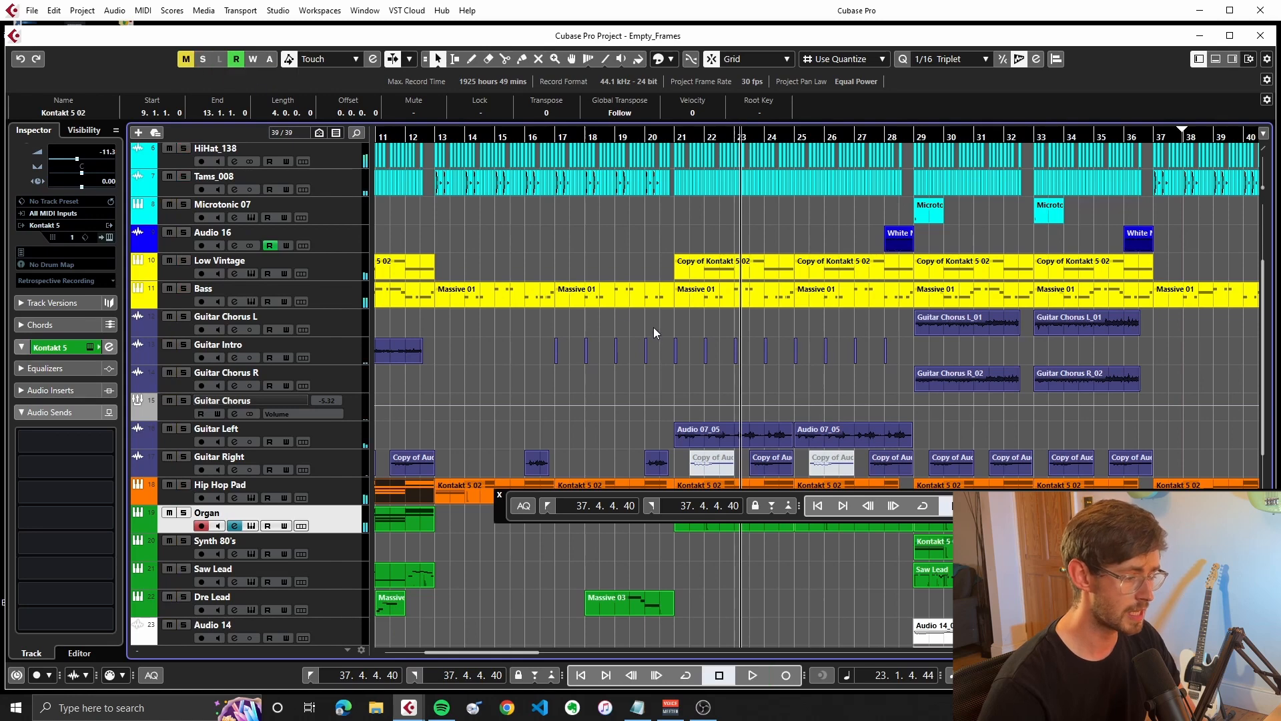
Solo the Synth 80's track and play it from bar 29
scroll(654, 327, "down", 5)
scroll(654, 327, "down", 2)
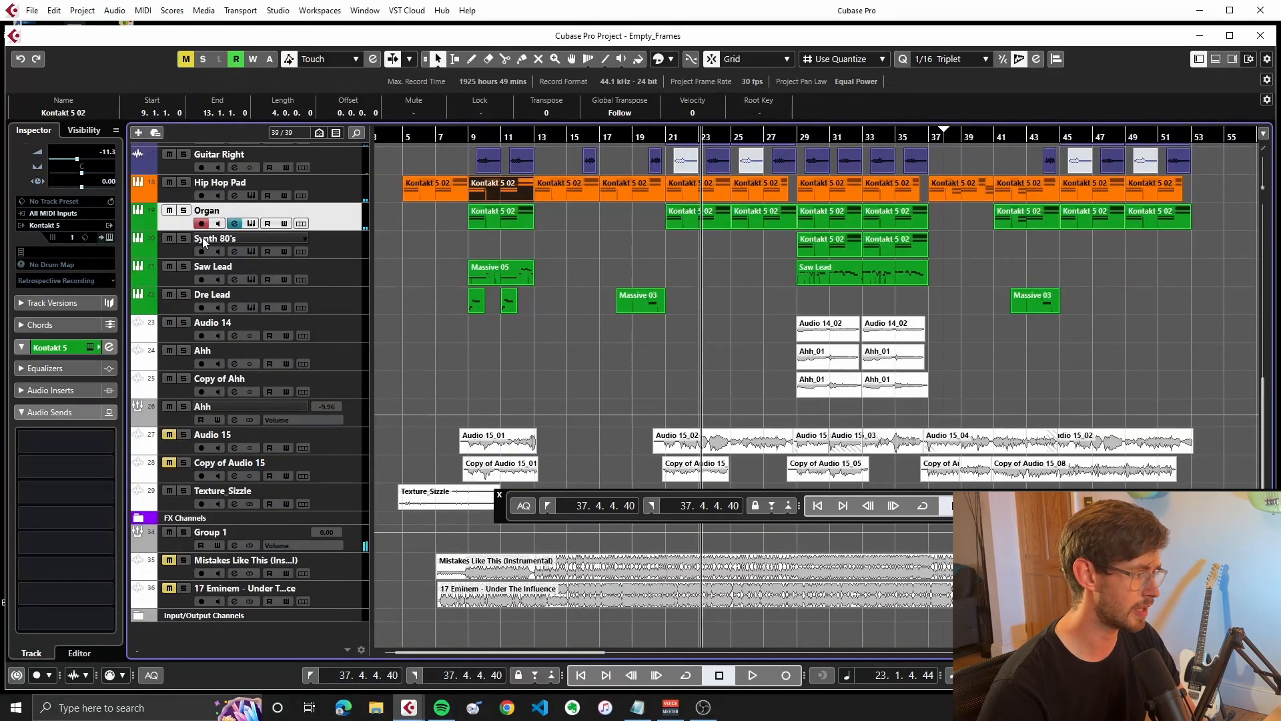
left_click(204, 242)
left_click(184, 238)
scroll(867, 281, "up", 5)
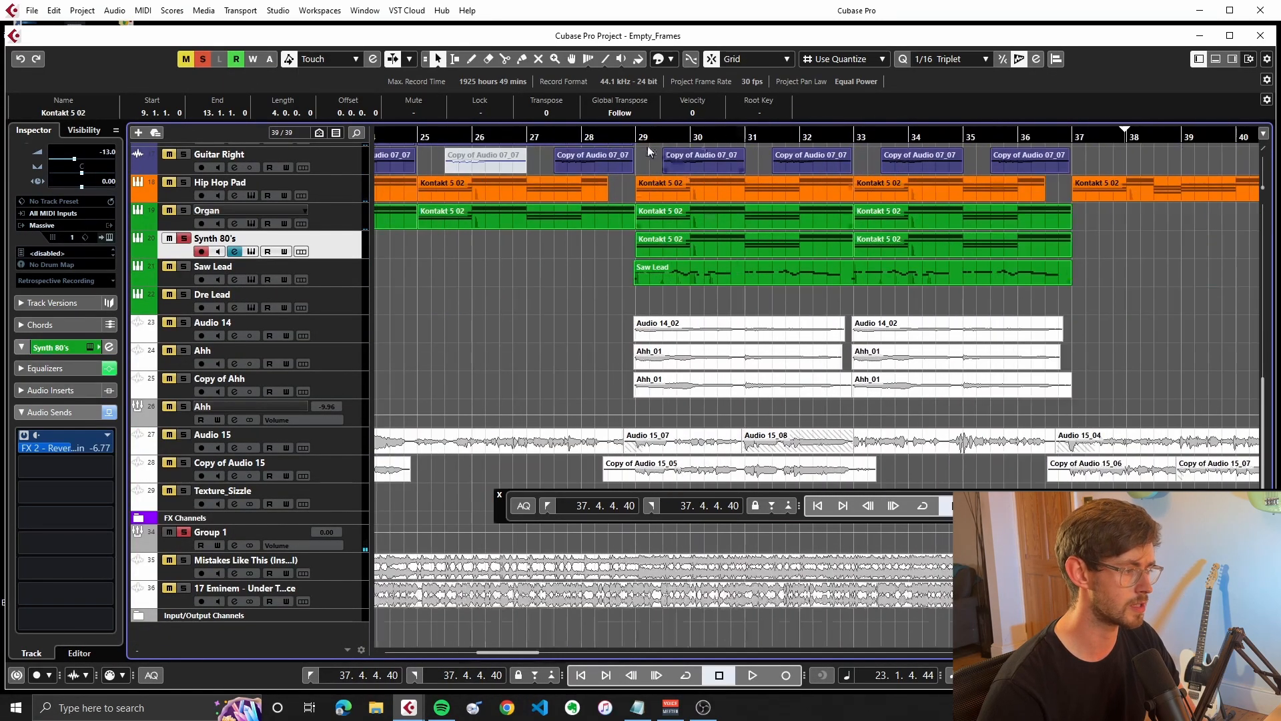
left_click(637, 136)
key("space")
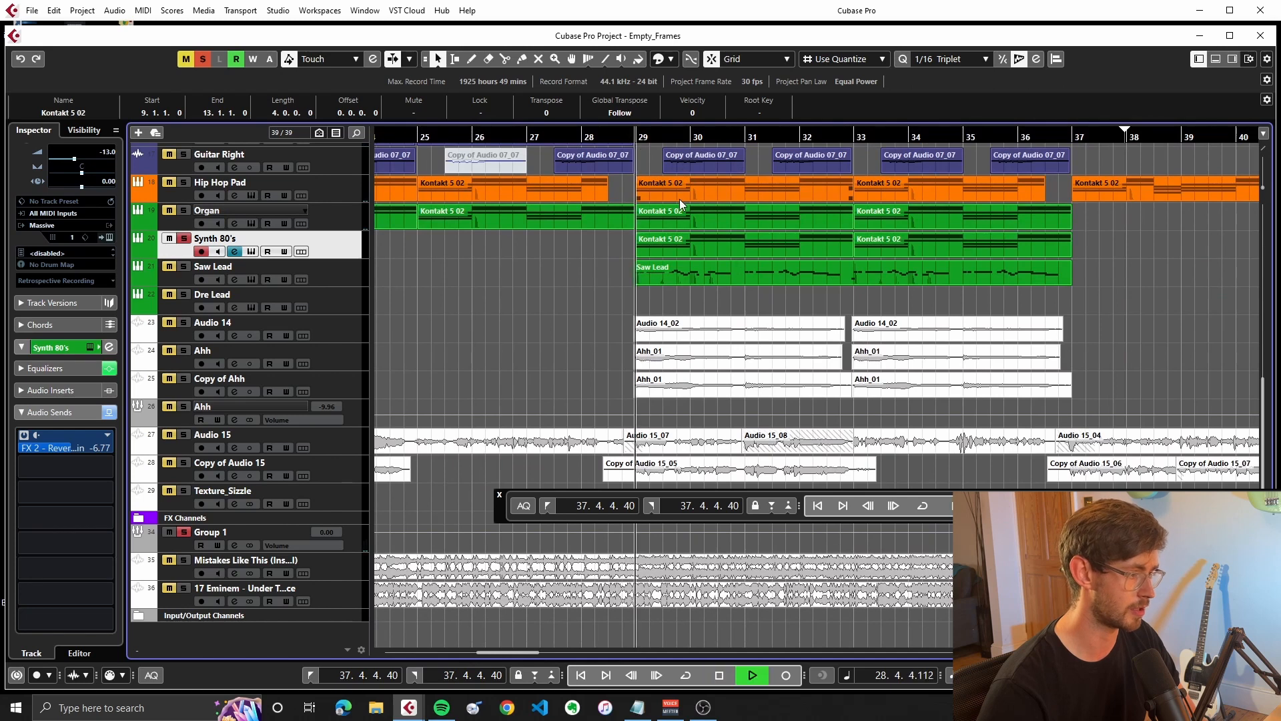
Open the Synth 80's Kontakt 5 02 part at bar 29 to follow its chords, then stop playback and close the note editor
double_click(710, 243)
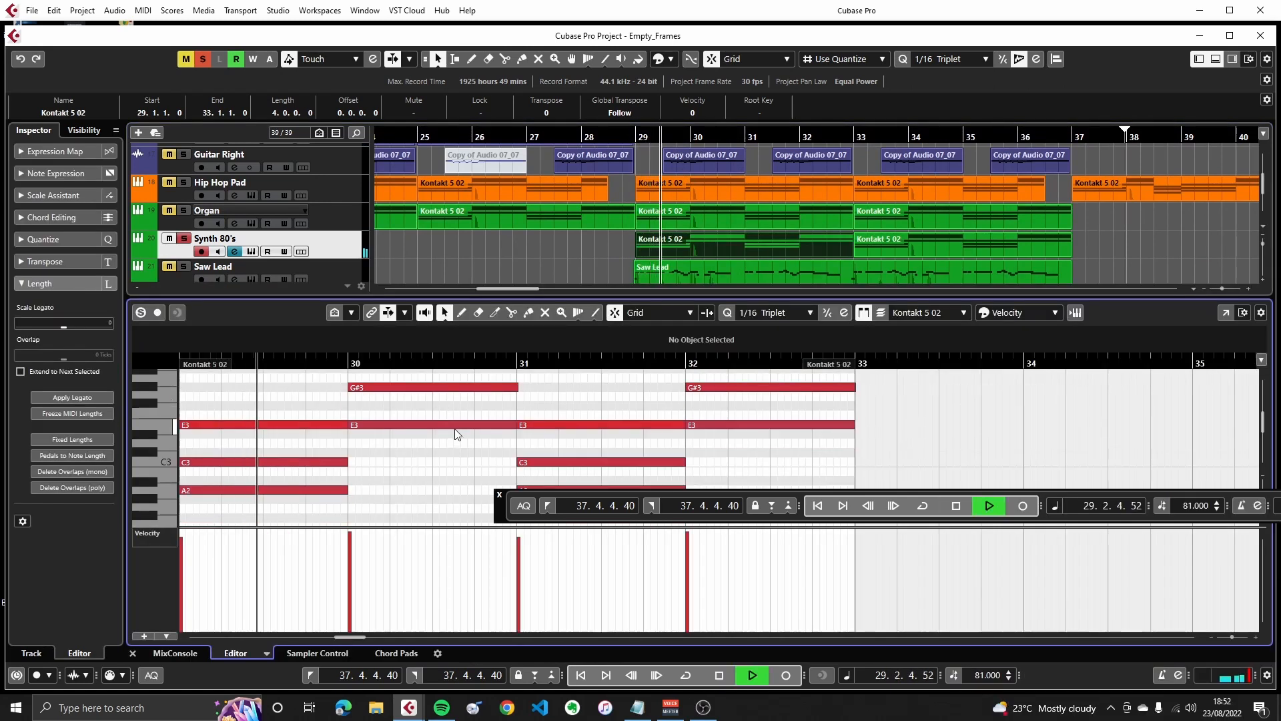
key("space")
left_click(132, 654)
Open the Synth 80's Massive instrument, show its first envelope and listen to the patch, then stop playback and close the plug-in
left_click(109, 238)
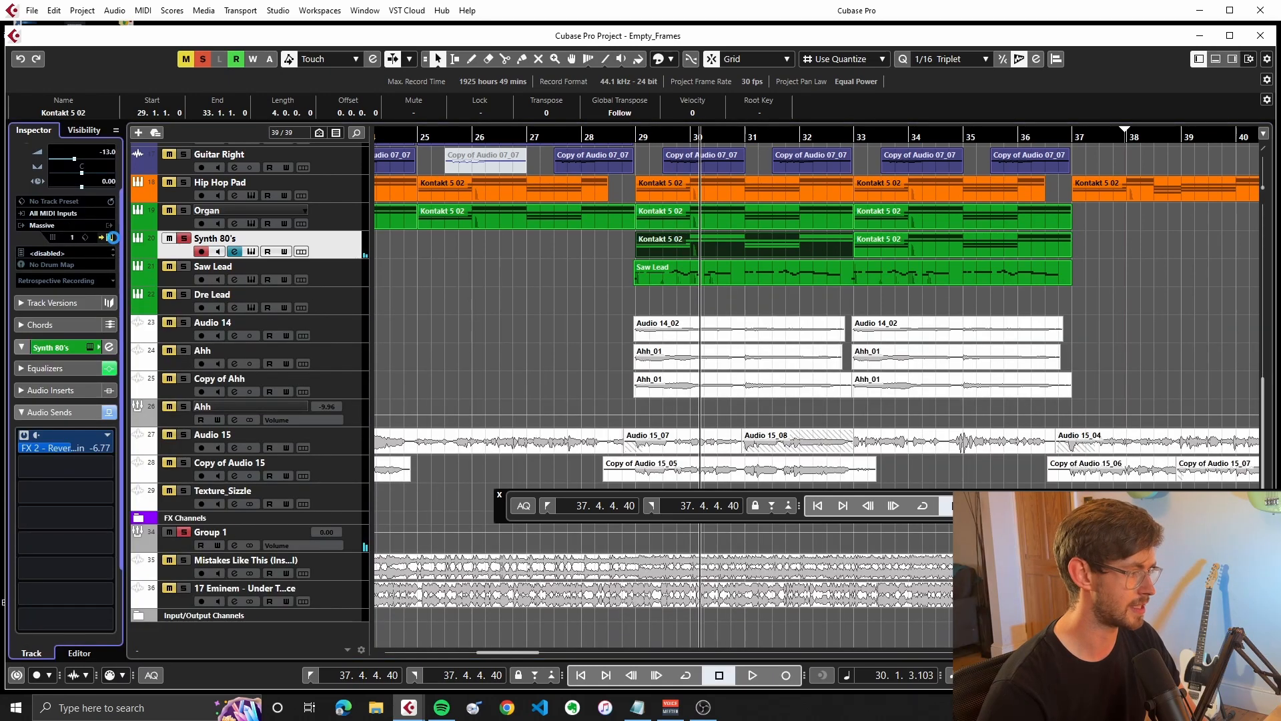
left_click_drag(668, 213, 876, 138)
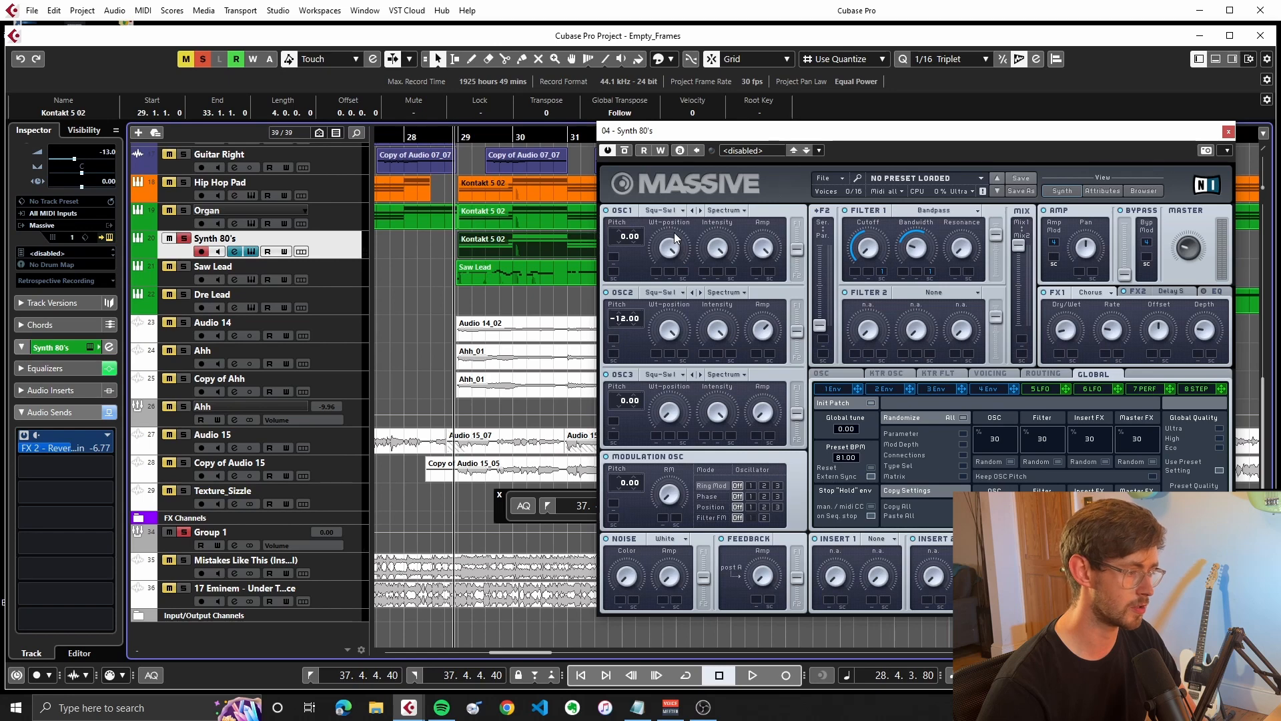
left_click(834, 389)
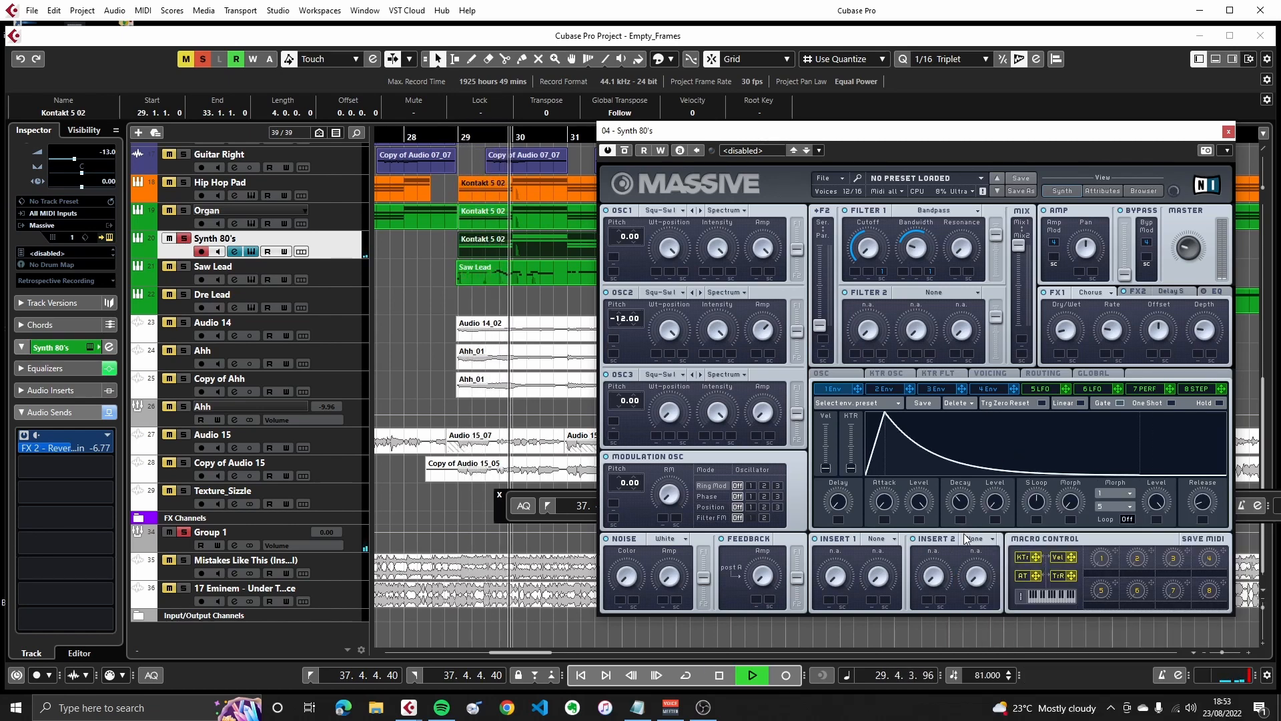
key("space")
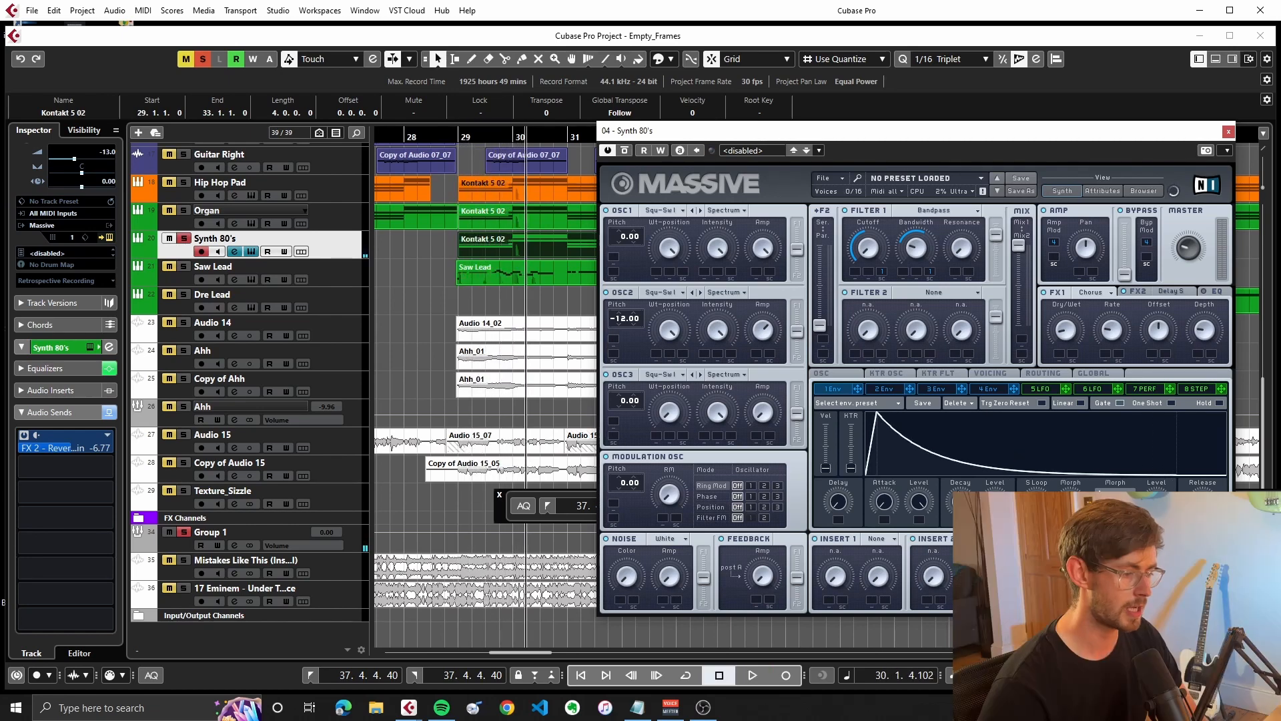
left_click(1228, 132)
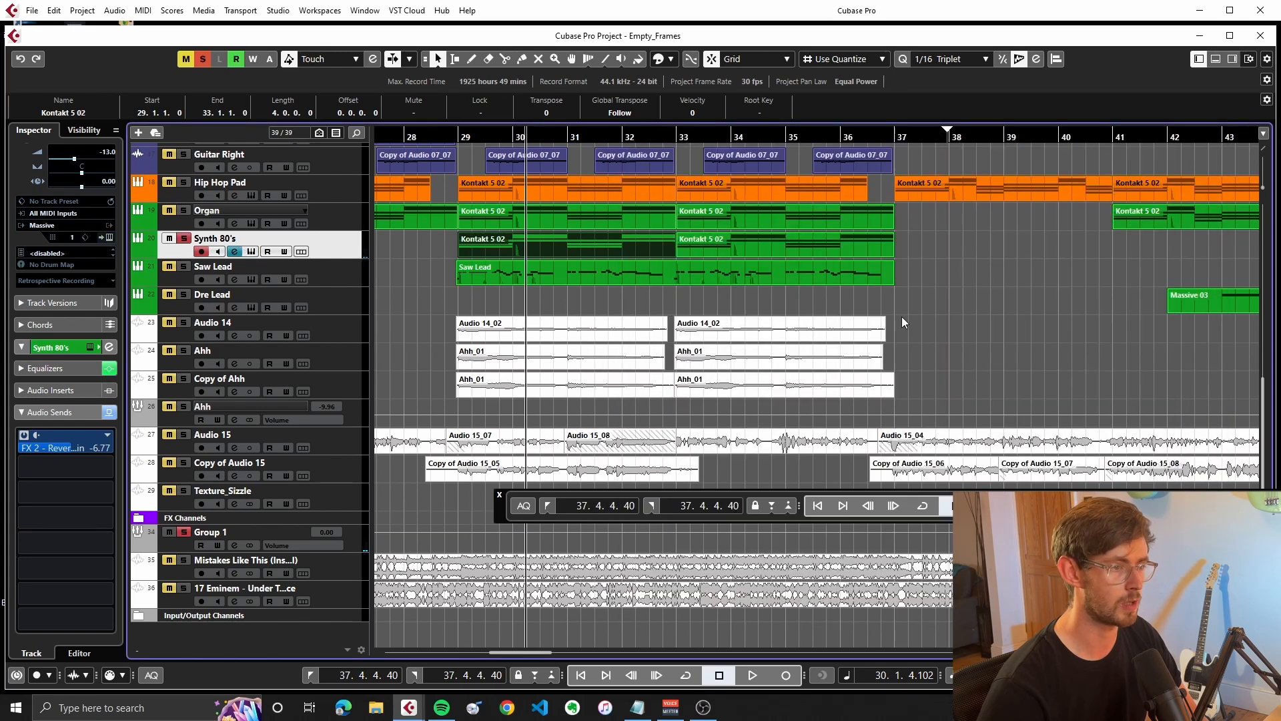
Add the drums, Low Vintage, Bass, Hip Hop Pad and Organ to the soloed Synth 80's and play them from bar 29
scroll(792, 334, "down", 2)
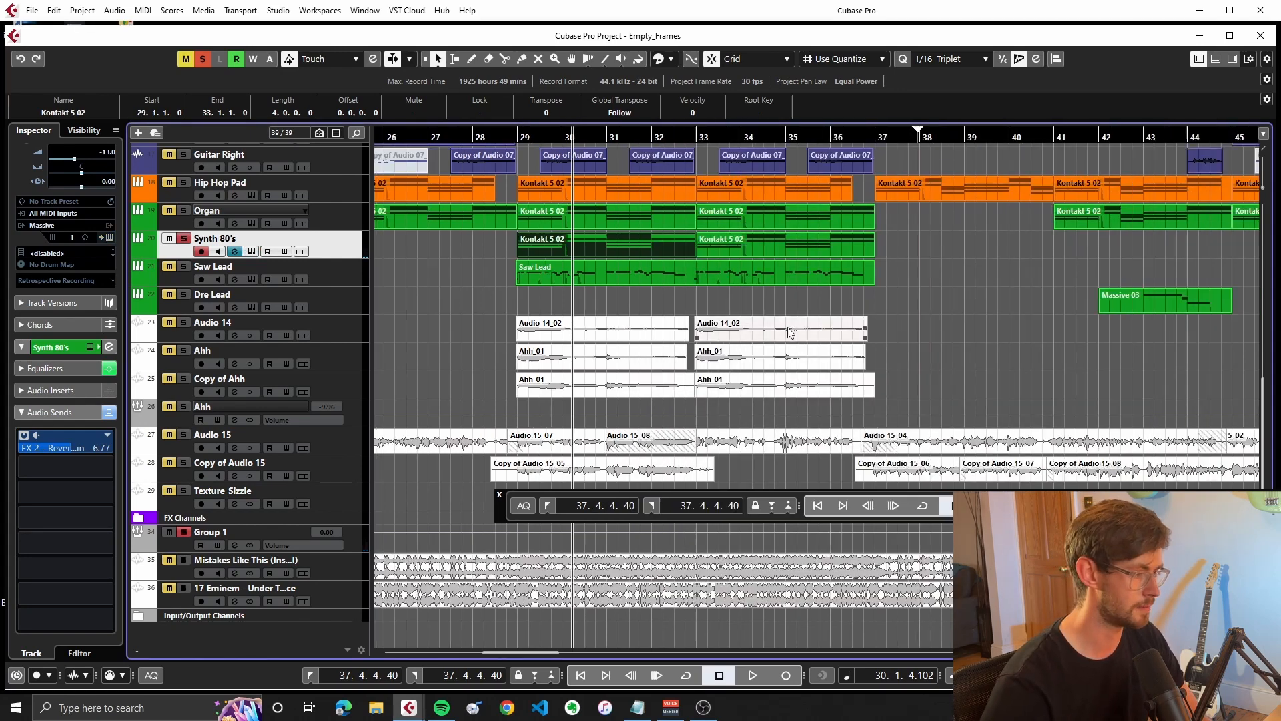
scroll(343, 266, "up", 2)
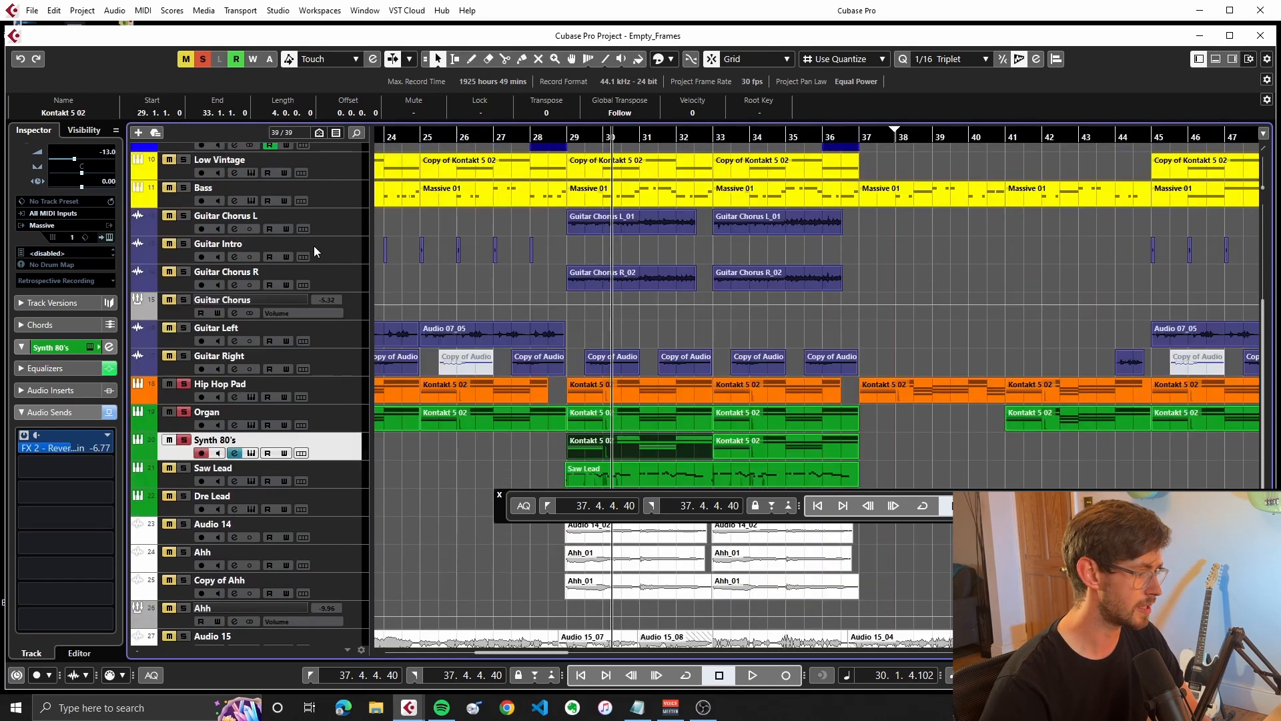
scroll(314, 251, "up", 3)
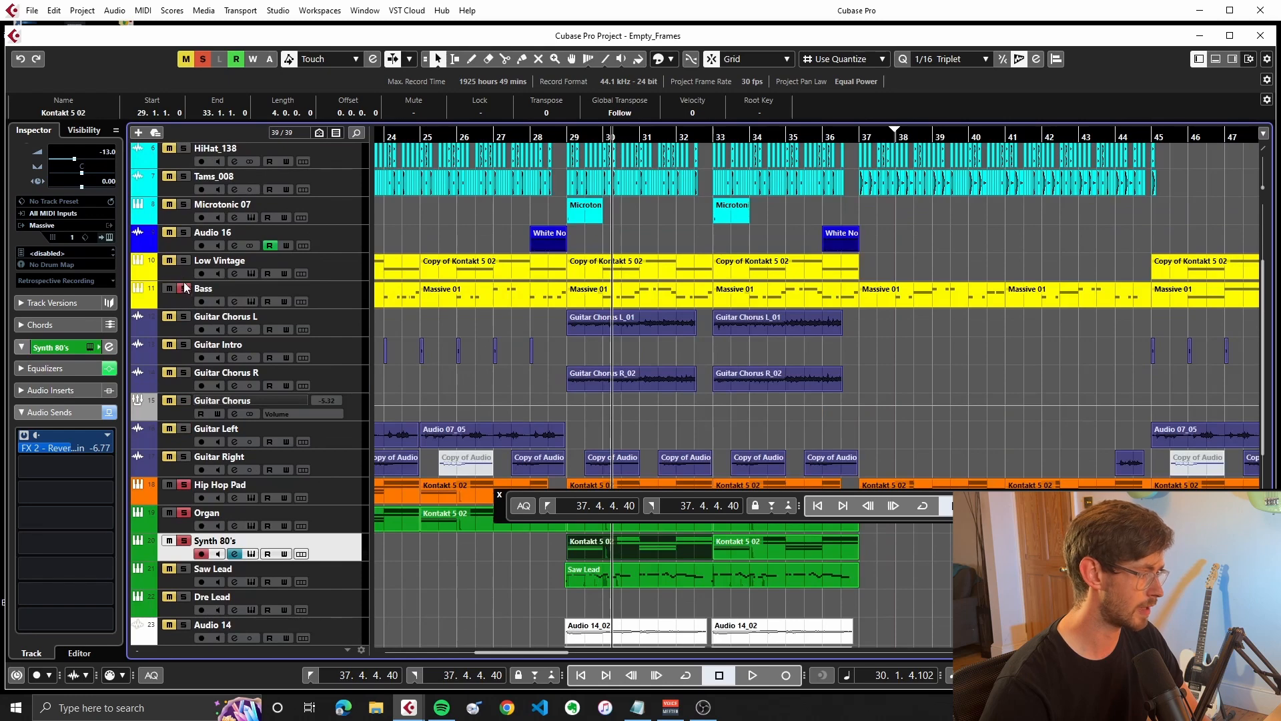
scroll(187, 206, "up", 5)
key("space")
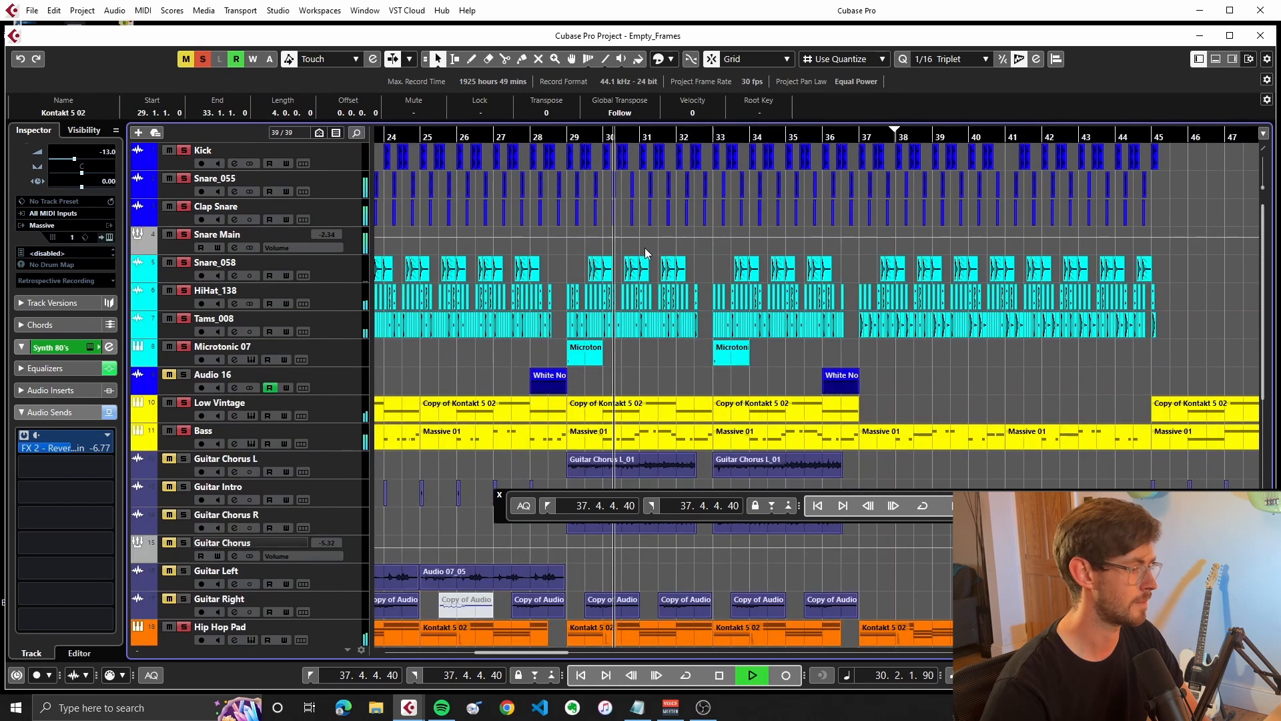
left_click(566, 133)
scroll(606, 383, "down", 10)
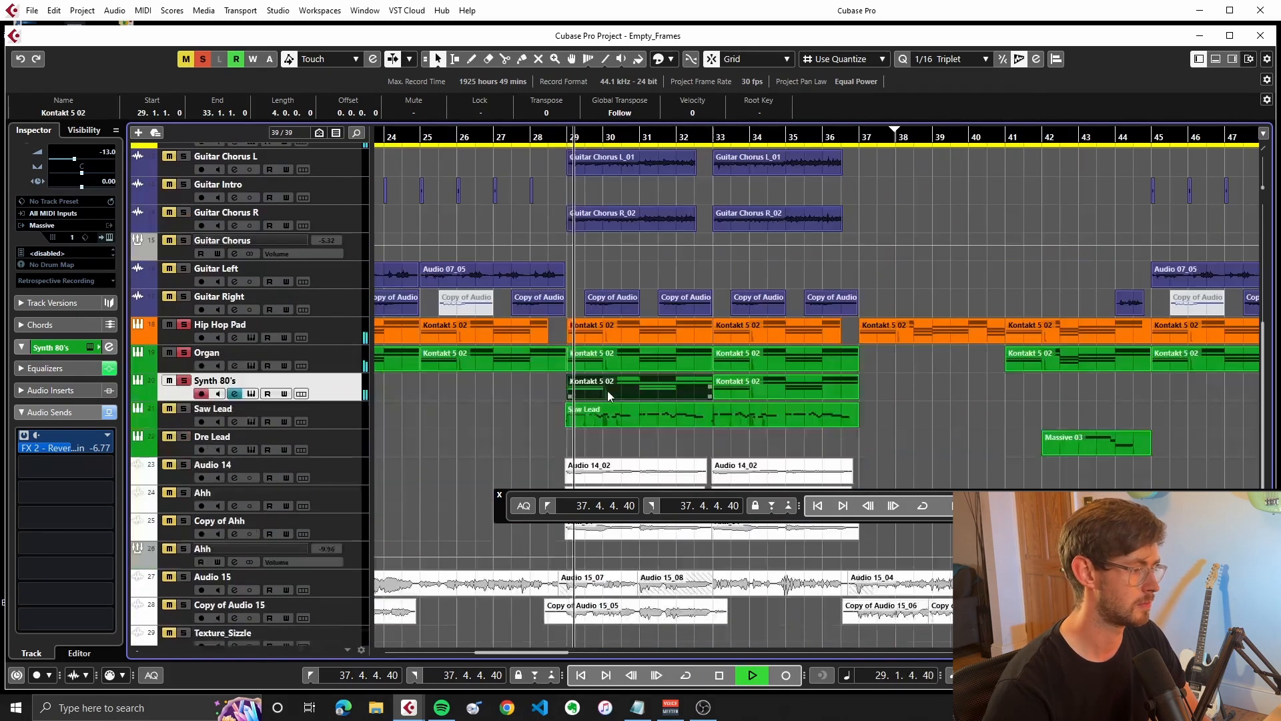
scroll(607, 394, "up", 7)
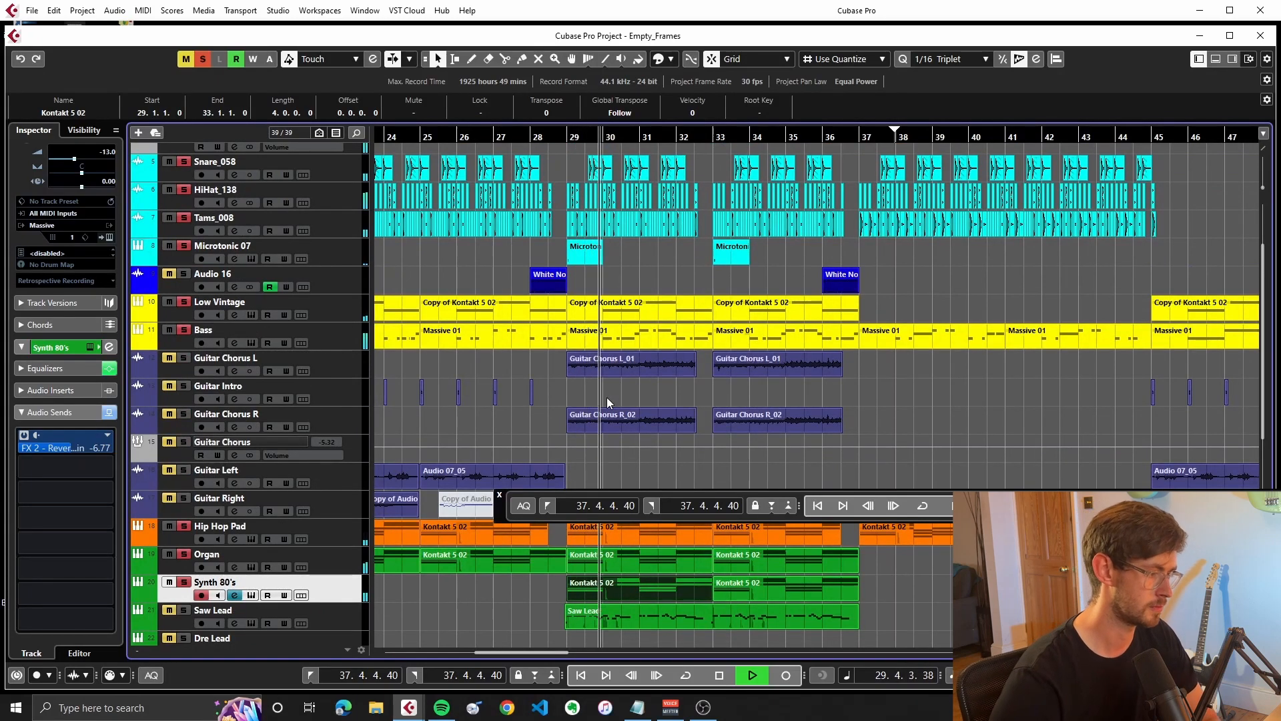
Move the Guitar Chorus R track directly above Guitar Chorus L, then stop playback and clear all solos
left_click(242, 422)
left_click_drag(248, 374, 250, 371)
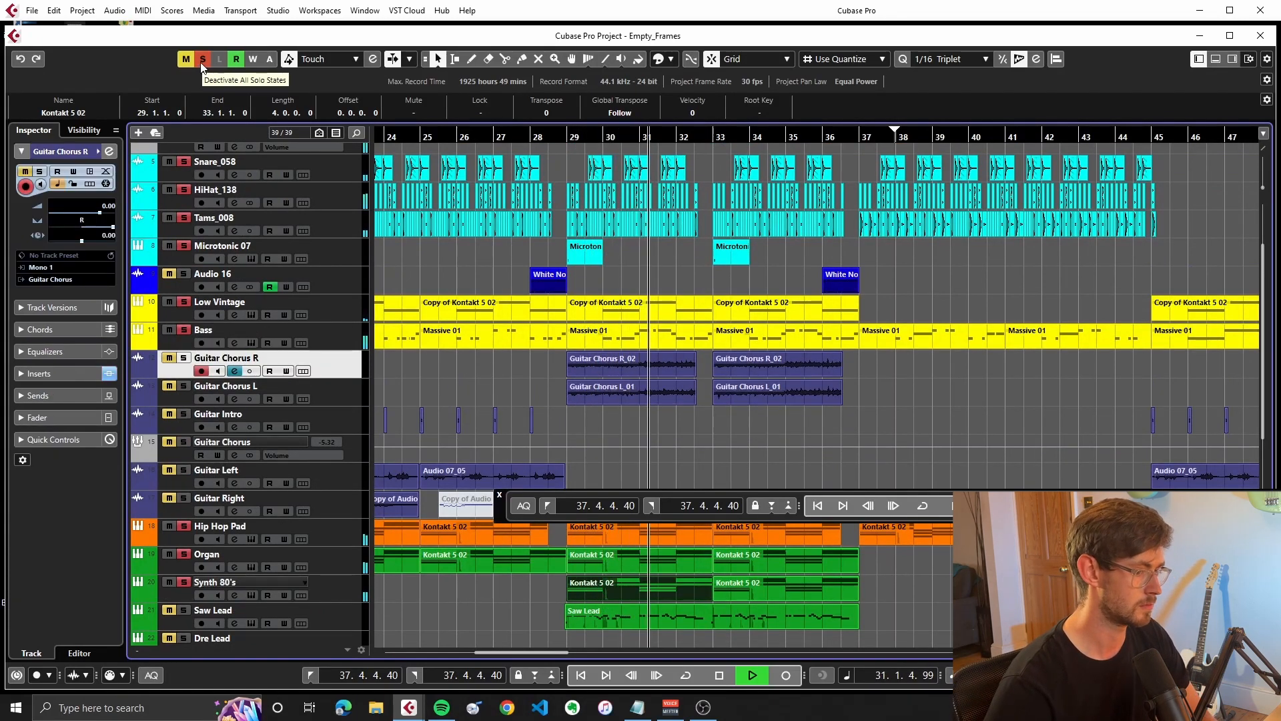
key("space")
Solo the Guitar Intro track and play its recording from the start of the part near bar 5
scroll(503, 346, "down", 4, "ctrl")
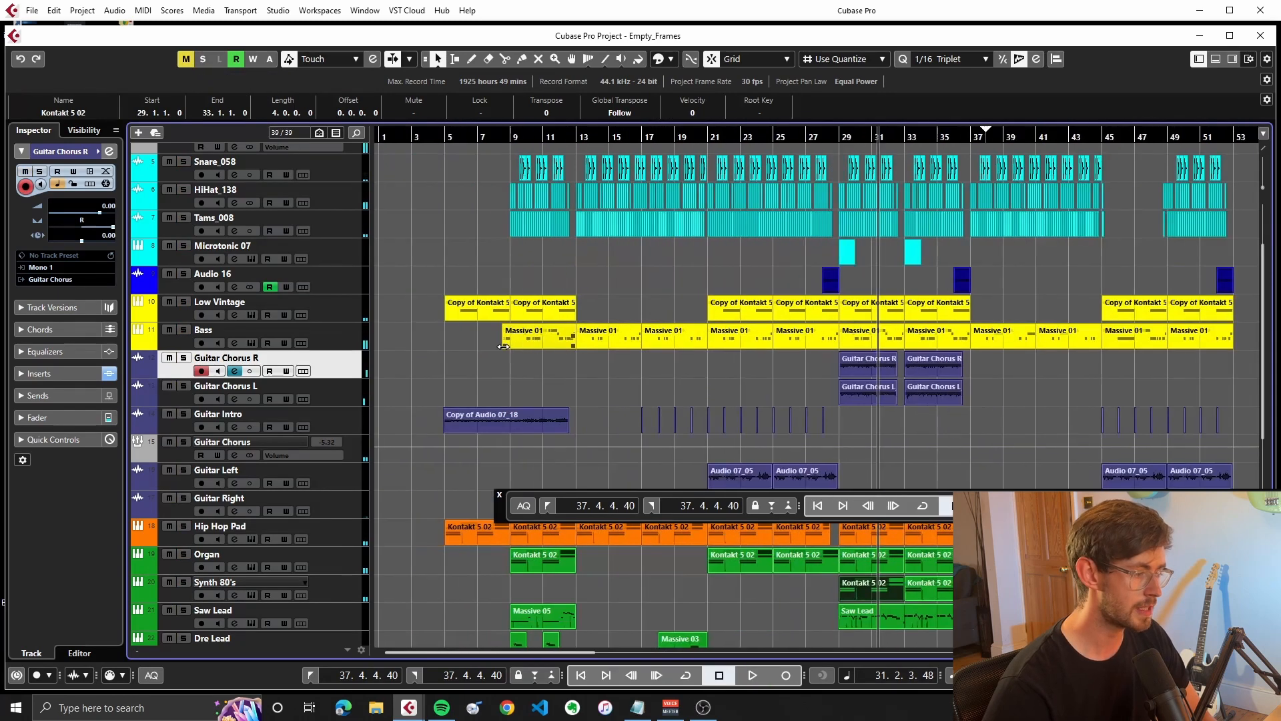
scroll(503, 346, "down", 3)
left_click(444, 139)
scroll(454, 304, "up", 6, "ctrl")
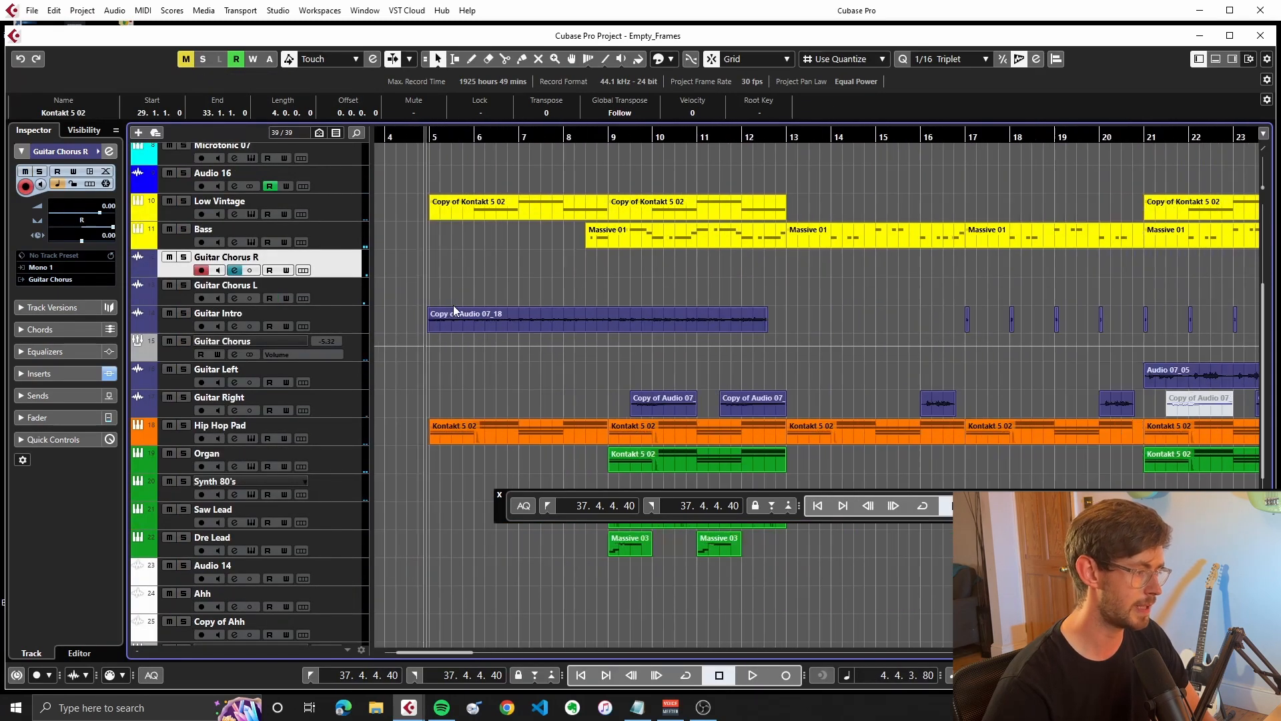
left_click(182, 315)
left_click(183, 314)
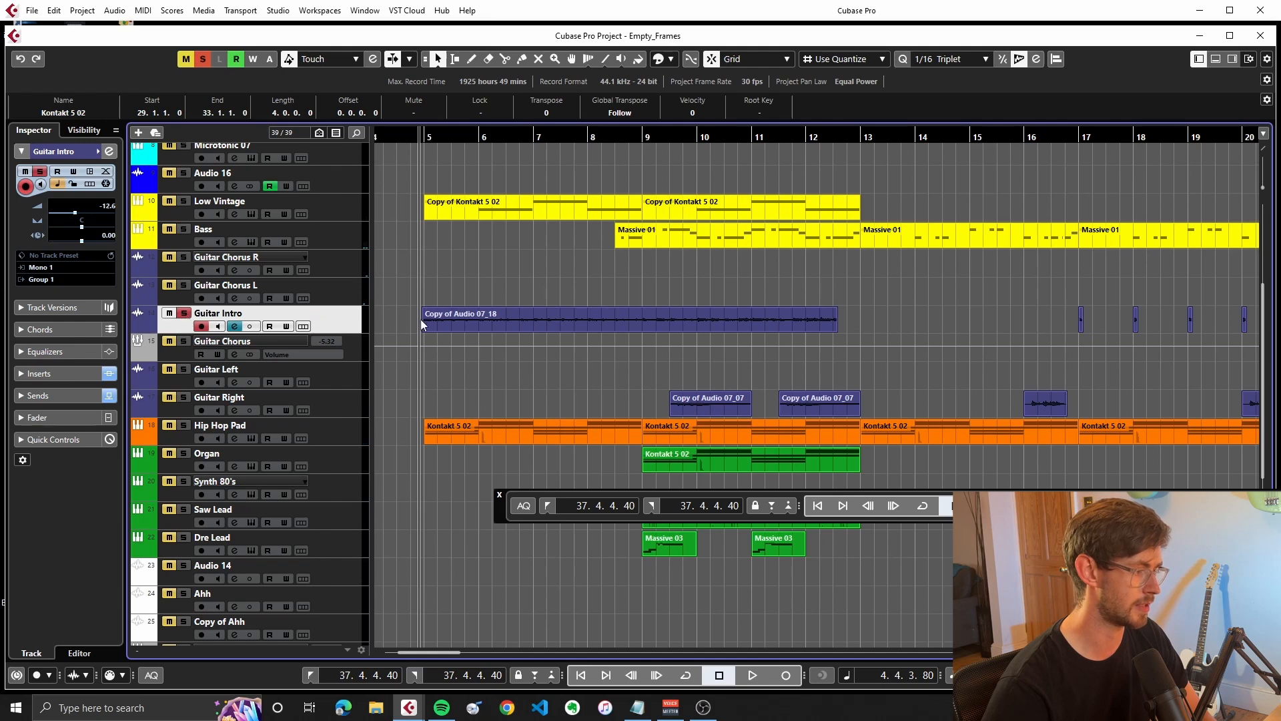
key("space")
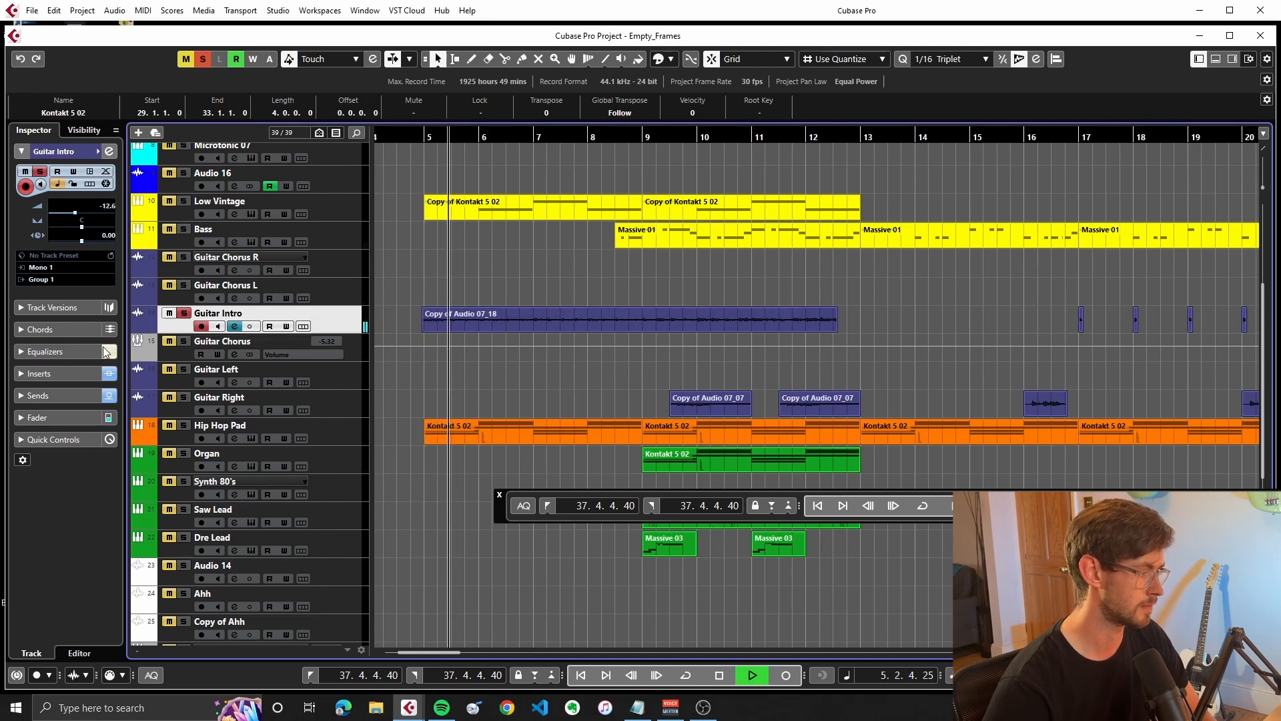
Show the Guitar Intro inserts and inspect the Guitar Rig 6 amp settings, then stop playback and close the plug-in
left_click(68, 373)
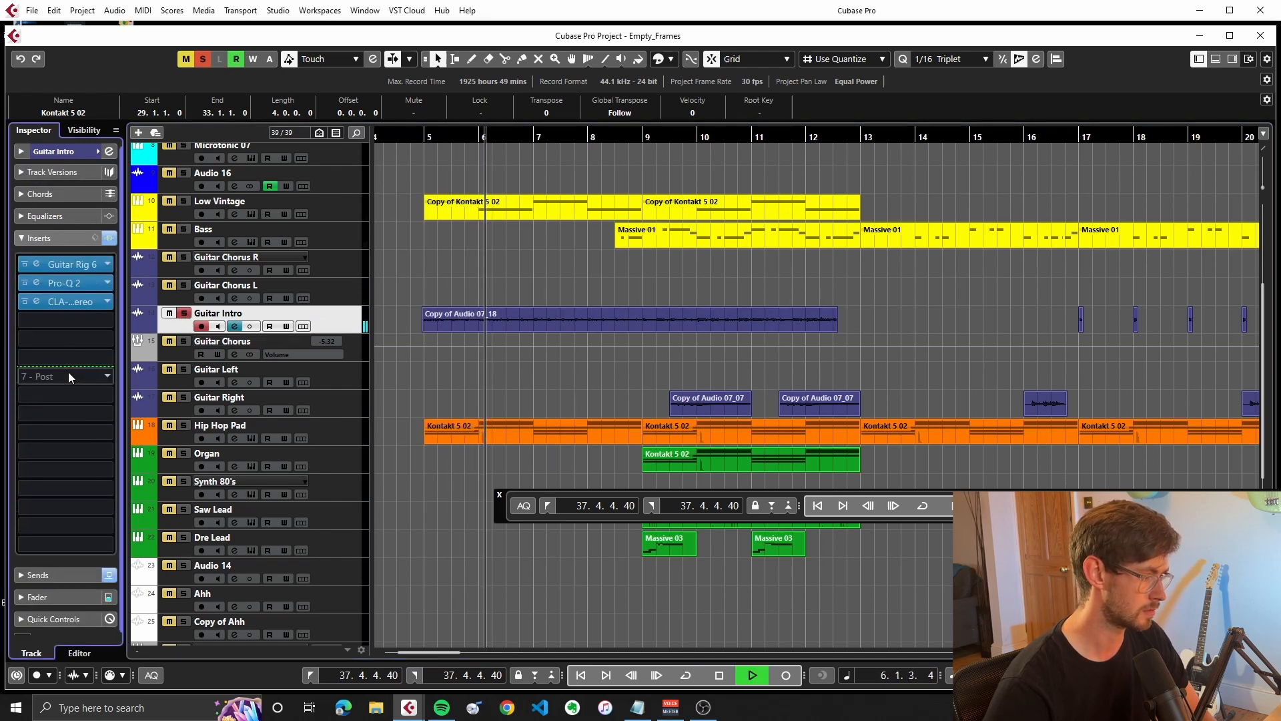
key("space")
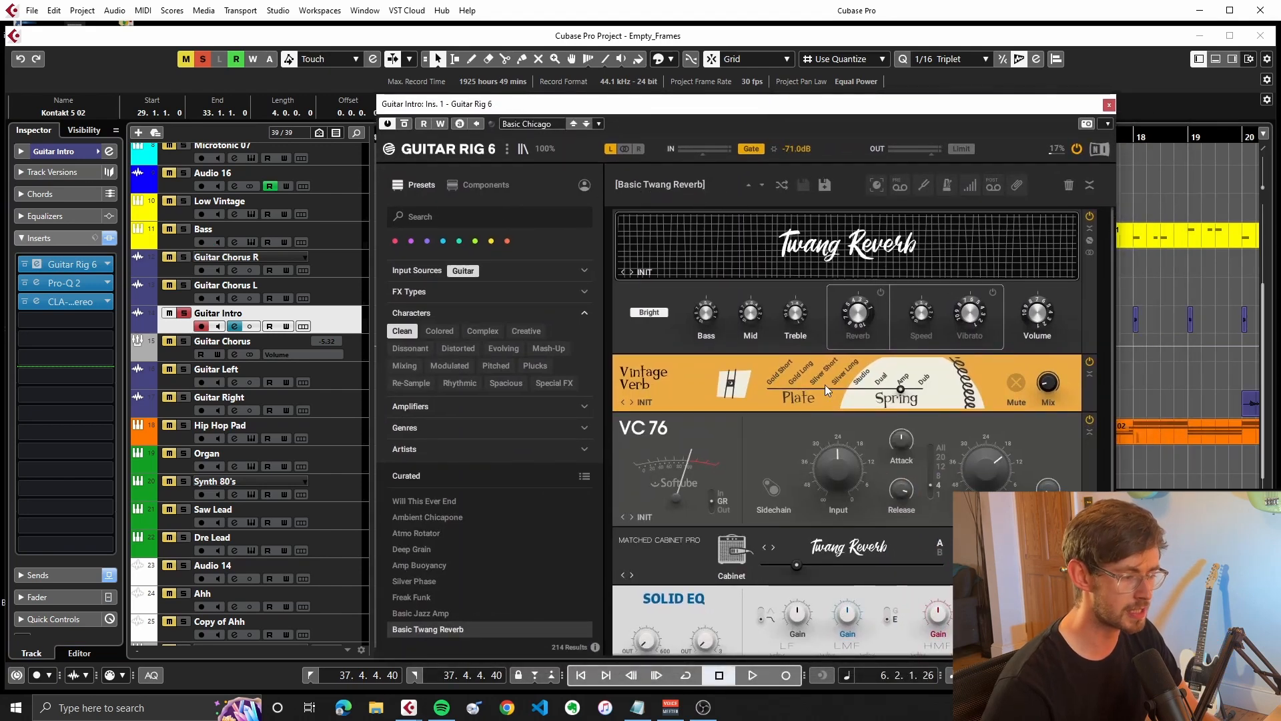
left_click(1109, 105)
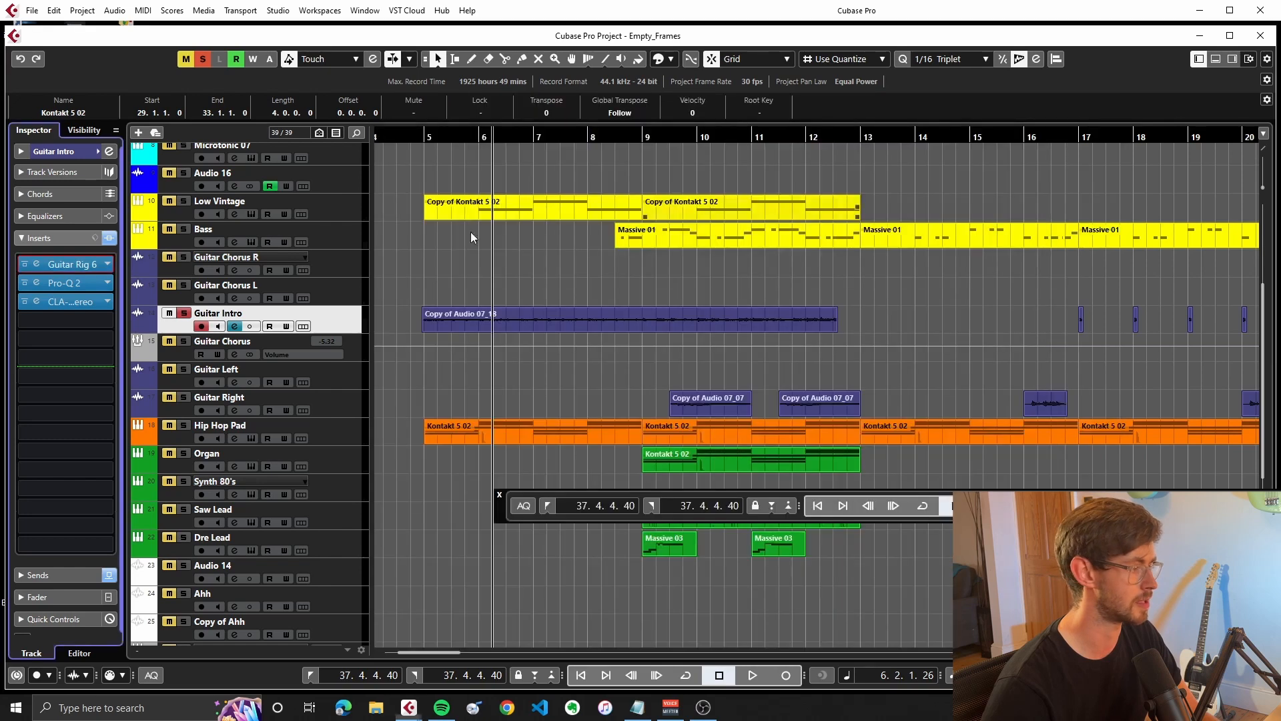
Open the Guitar Intro's Pro-Q 2 equalizer and play the track to examine its EQ curve
left_click(86, 282)
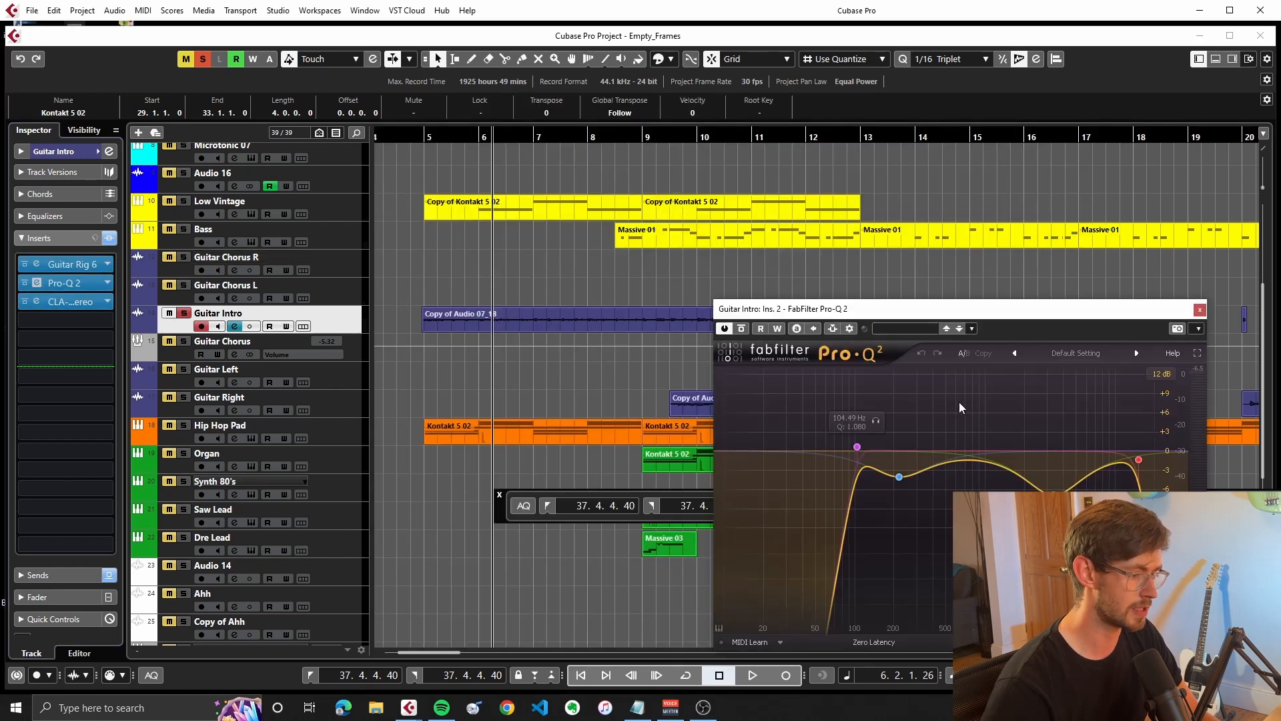
key("space")
key("space")
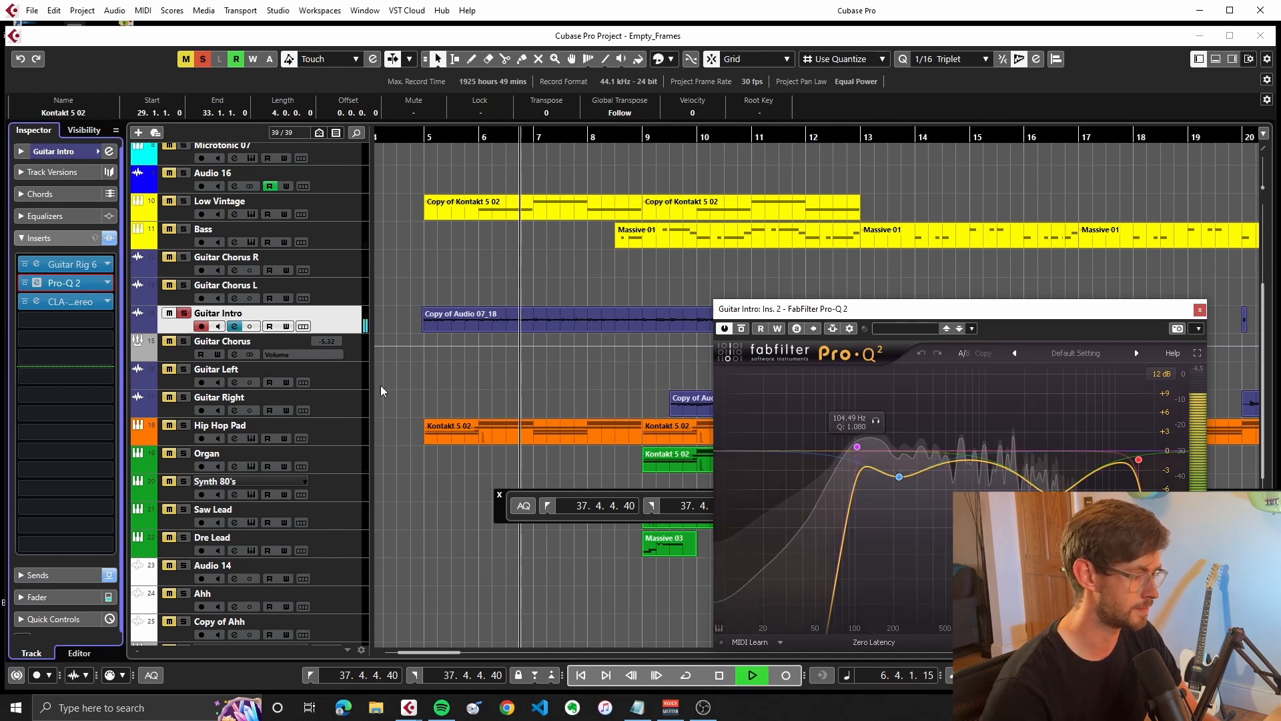
Check the Guitar Intro's CLA-2A compressor during playback, then stop, close both plug-in windows and clear the solo
left_click(71, 301)
key("space")
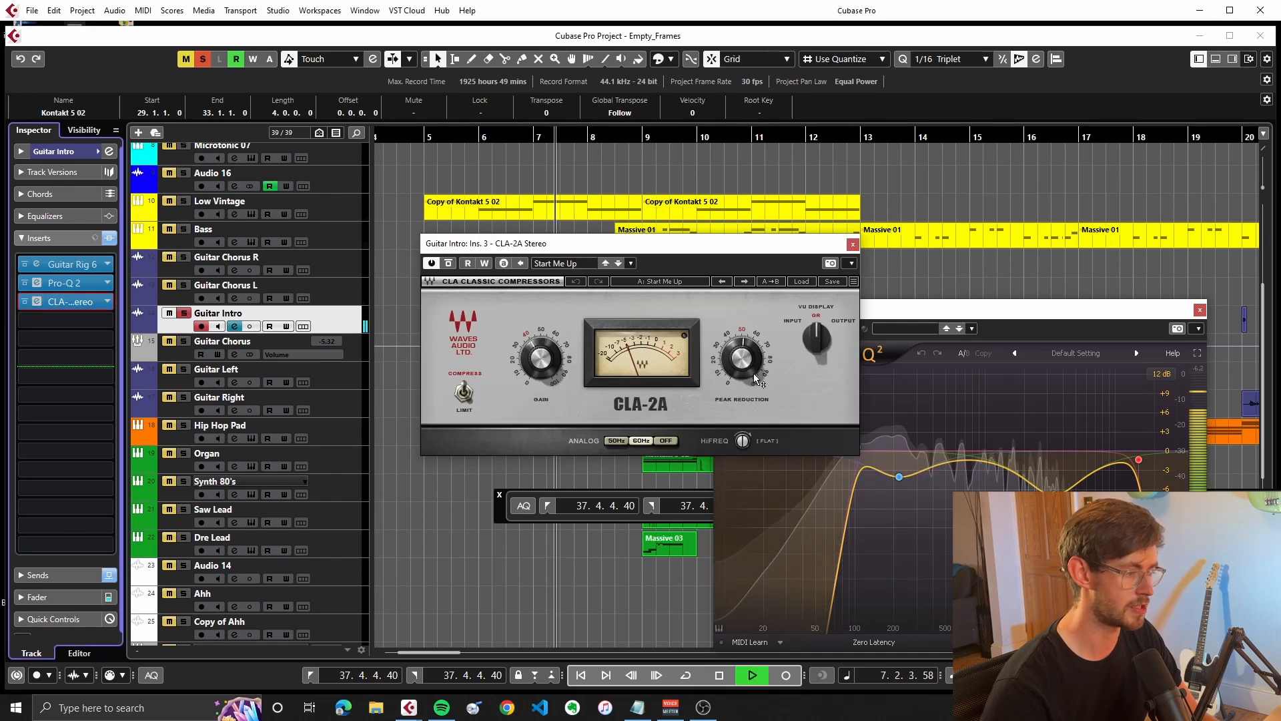
key("space")
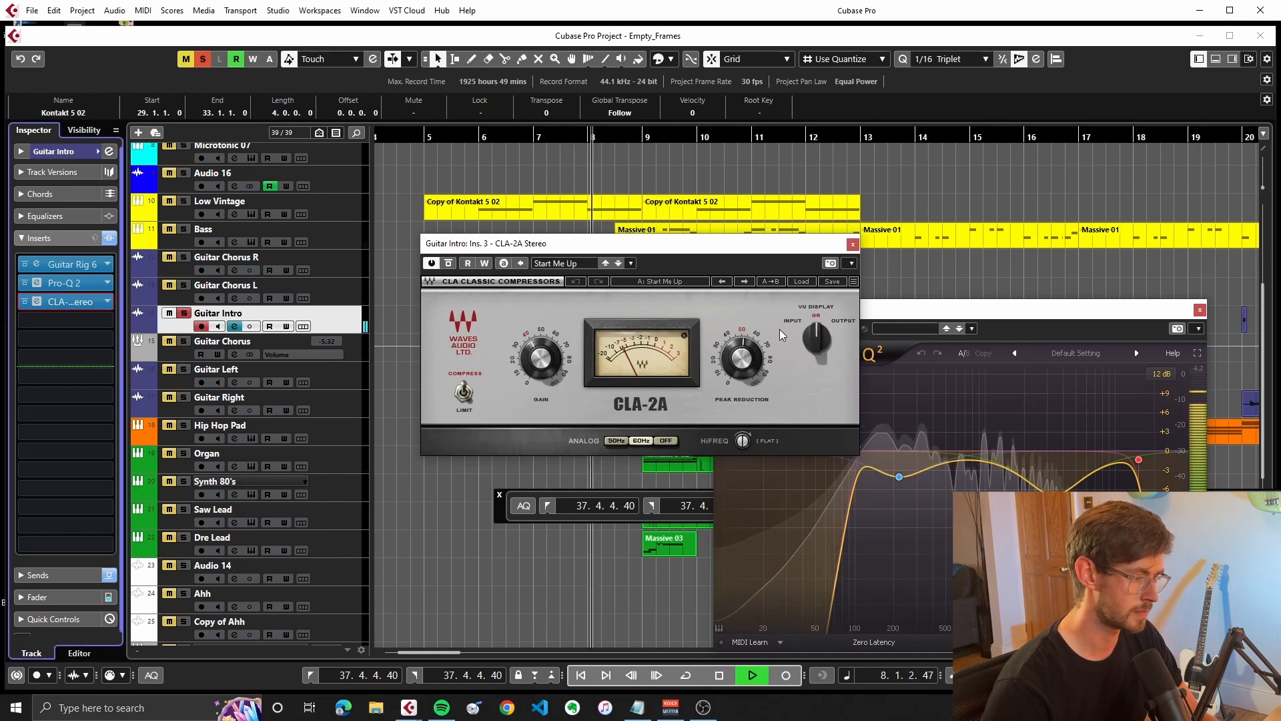
left_click(852, 244)
left_click(1199, 311)
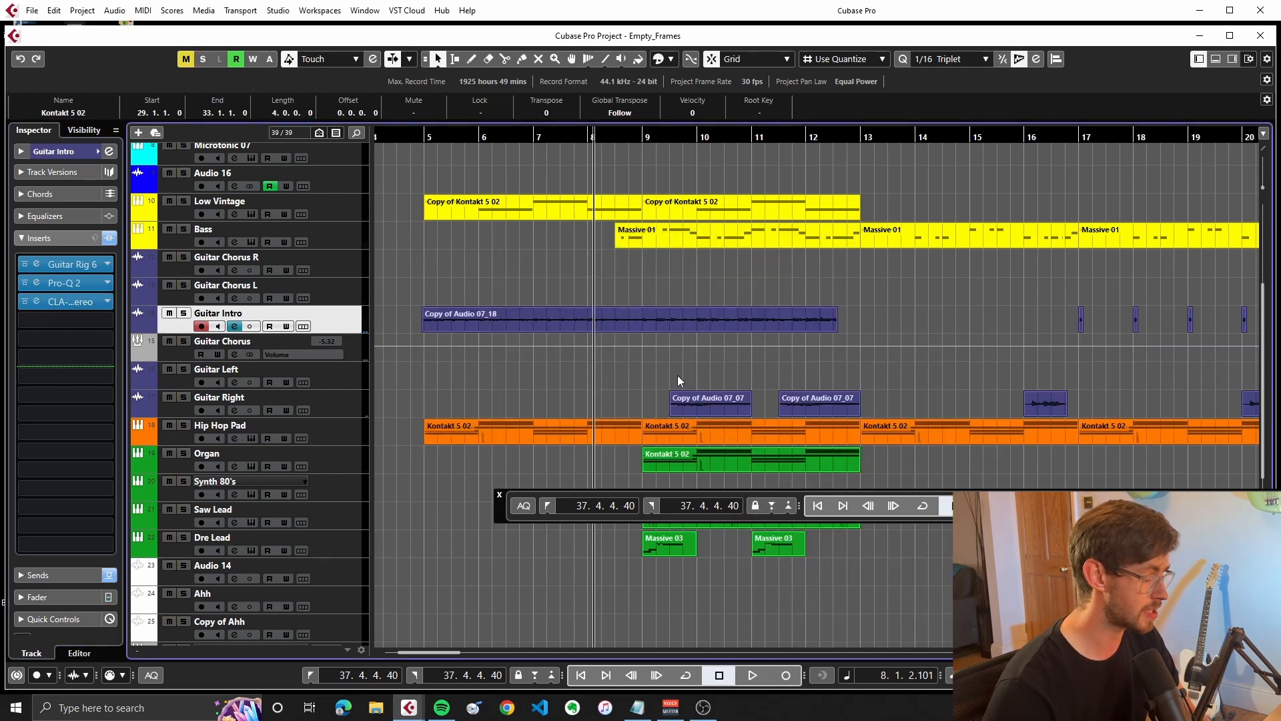
Solo the drums, bass, guitars, Hip Hop Pad and Organ and play them together in the section around bar 22
key("g")
key("g")
left_click_drag(628, 136, 670, 332)
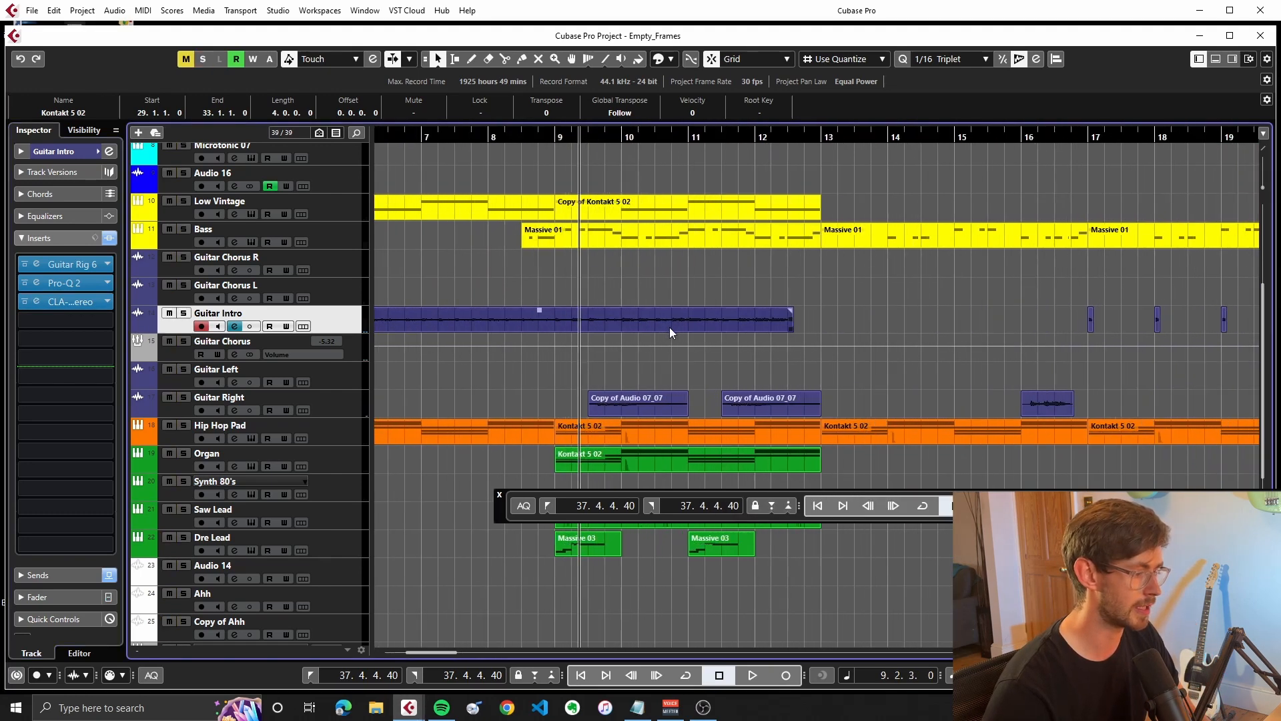
key("s")
left_click(158, 410)
key("space")
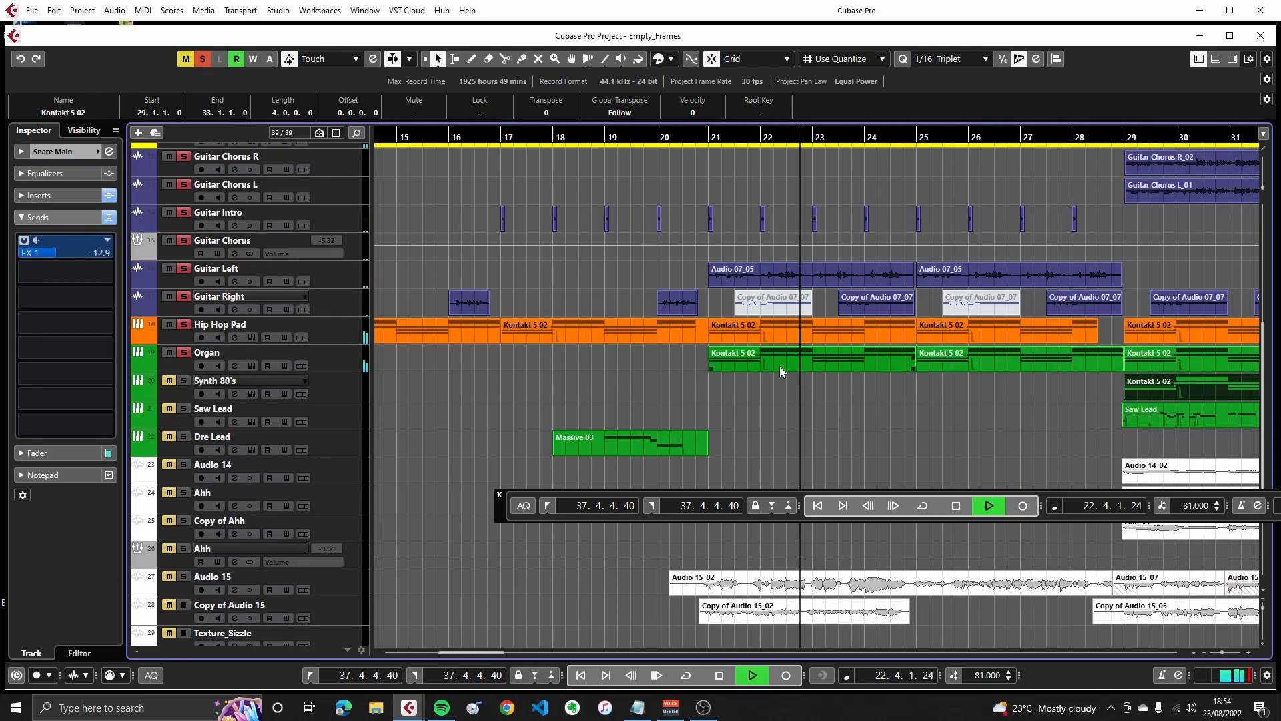
Follow the guitar parts with the rest of the soloed tracks up to bar 25, then stop and clear all solos
key("g")
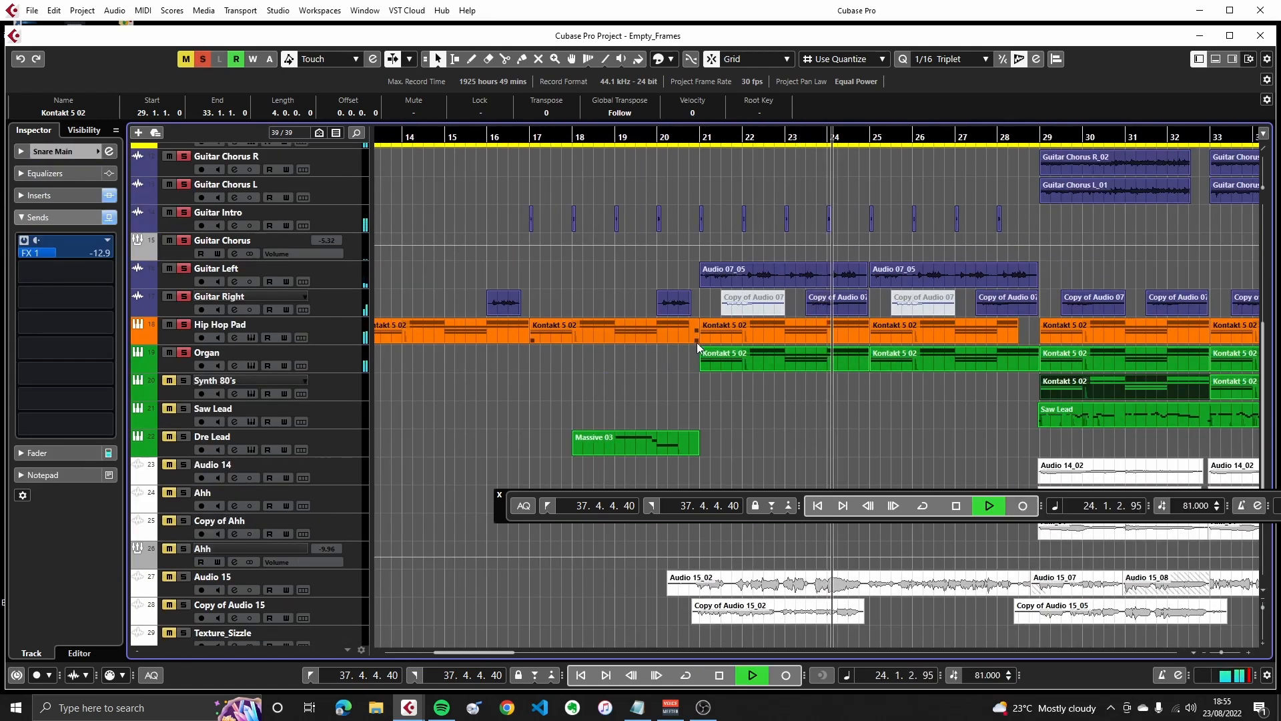
scroll(991, 326, "down", 2)
scroll(1081, 307, "up", 2)
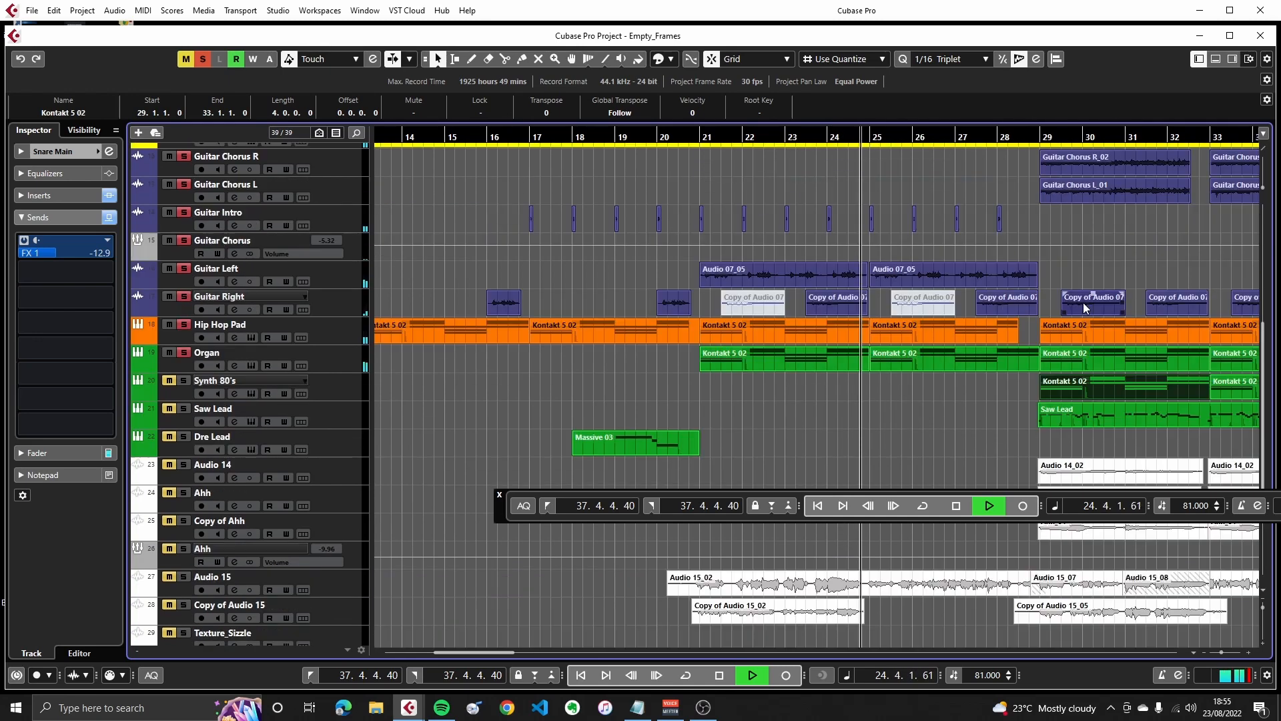
key("space")
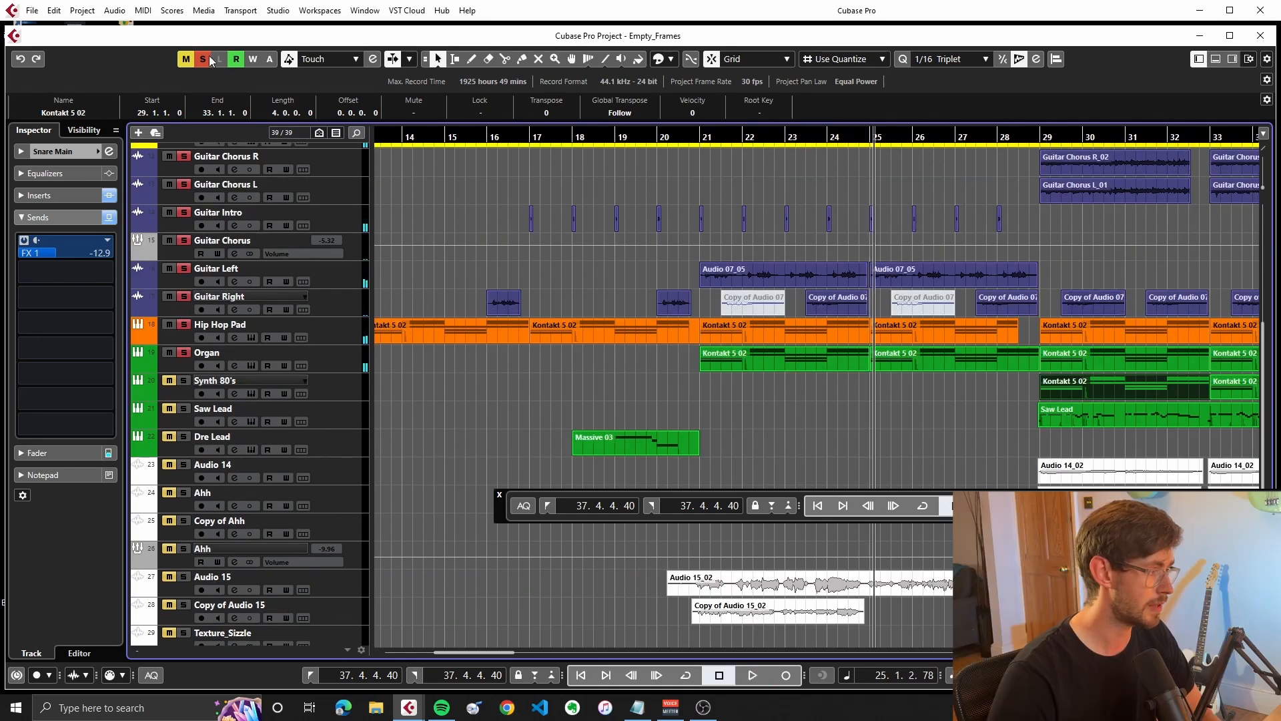
Set the playback position to bar 29, solo the Guitar Chorus group and move it directly below Guitar Chorus L
scroll(735, 327, "right", 5)
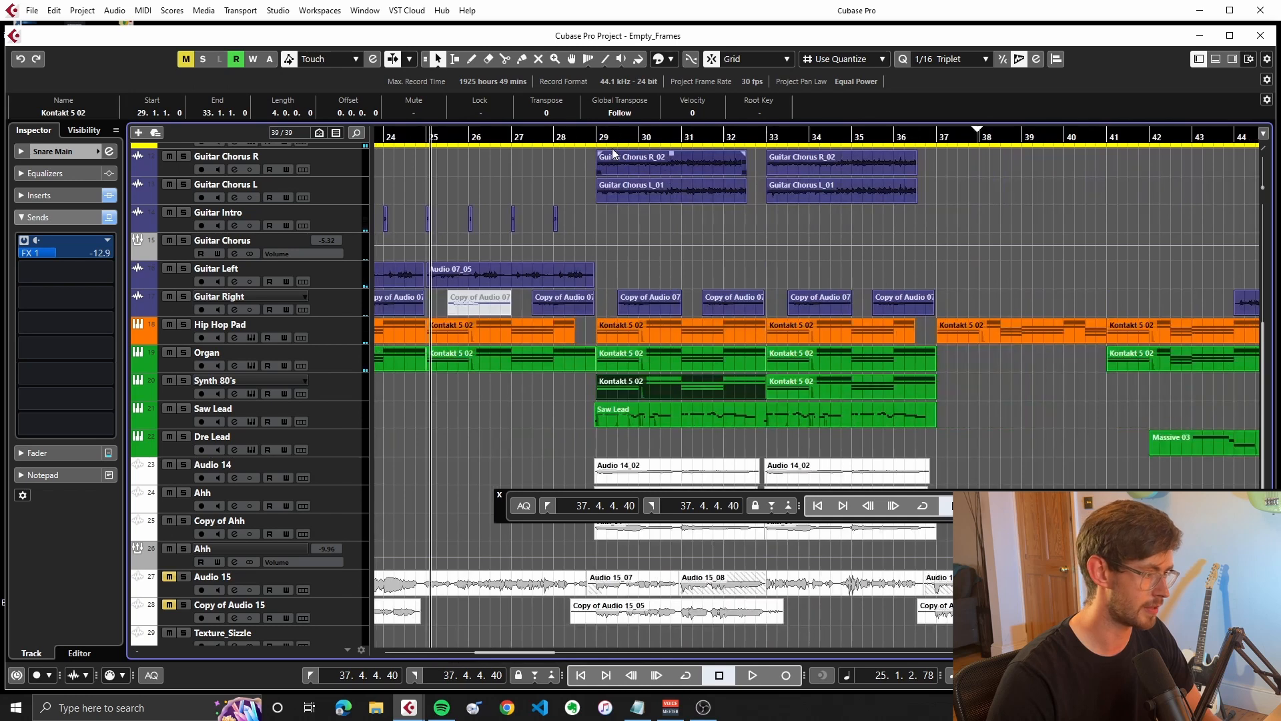
left_click(591, 135)
left_click(183, 239)
left_click_drag(267, 242, 267, 213)
Listen to the soloed chorus guitars from bar 29, then stop playback
key("space")
scroll(611, 246, "up", 3, "ctrl")
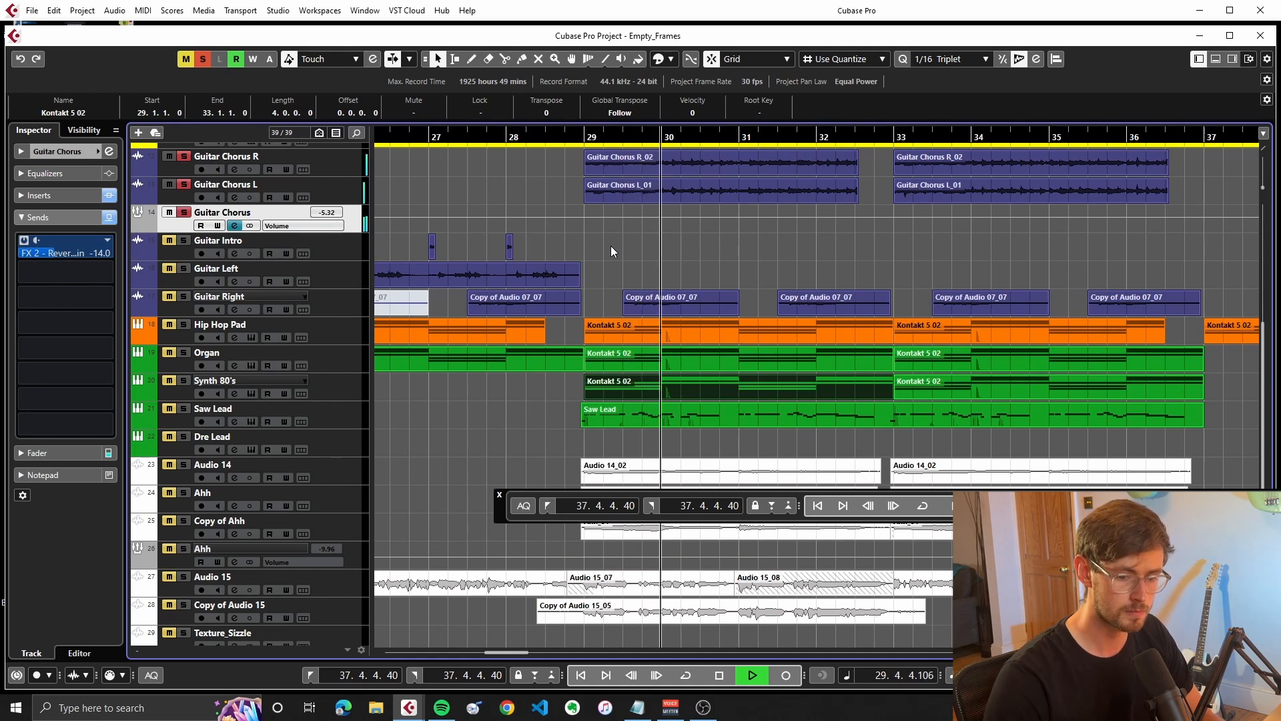
key("space")
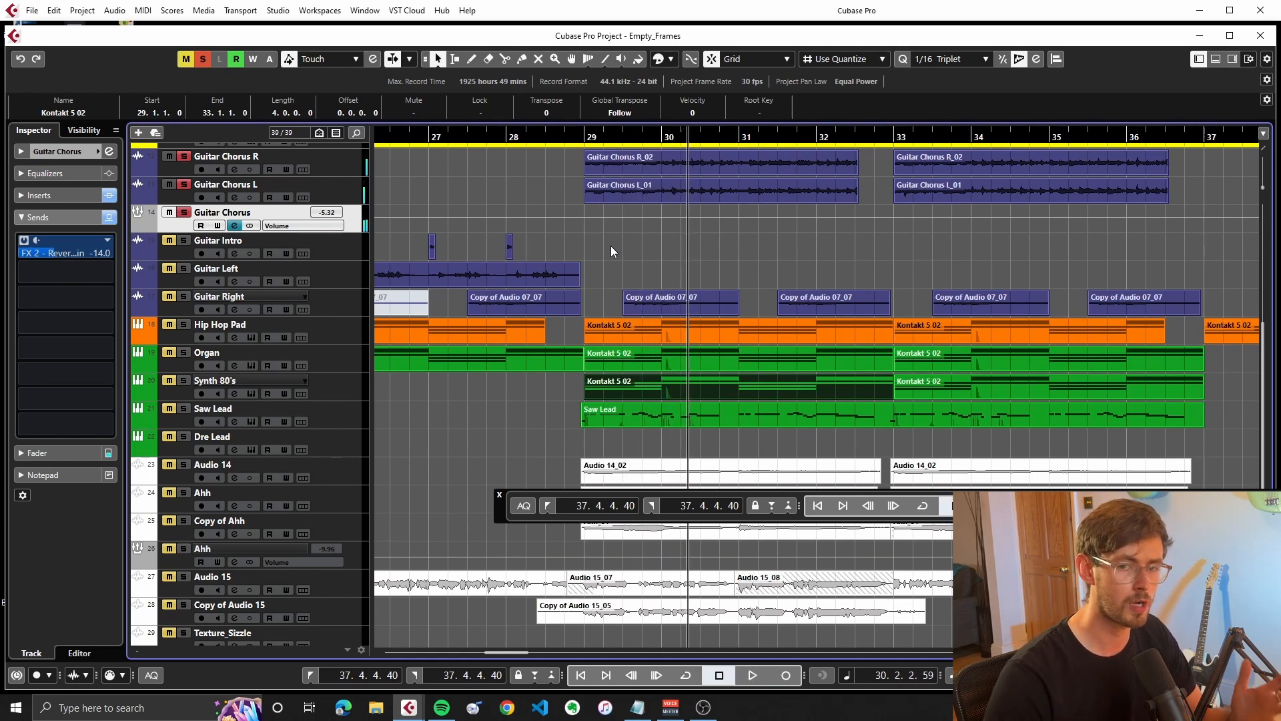
Return to bar 29, add the other guitars, pad, organ, Synth 80's, bass and drum tracks to the solo, and play them together
left_click(585, 137)
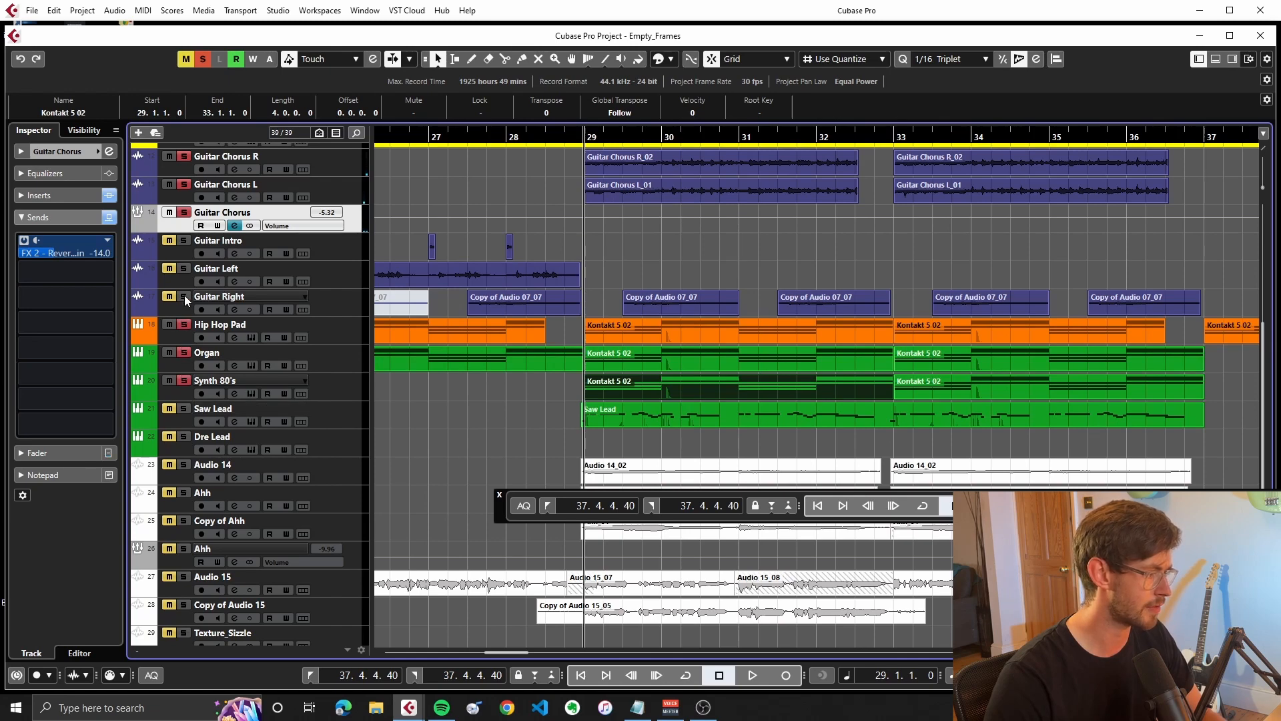
scroll(513, 389, "up", 5)
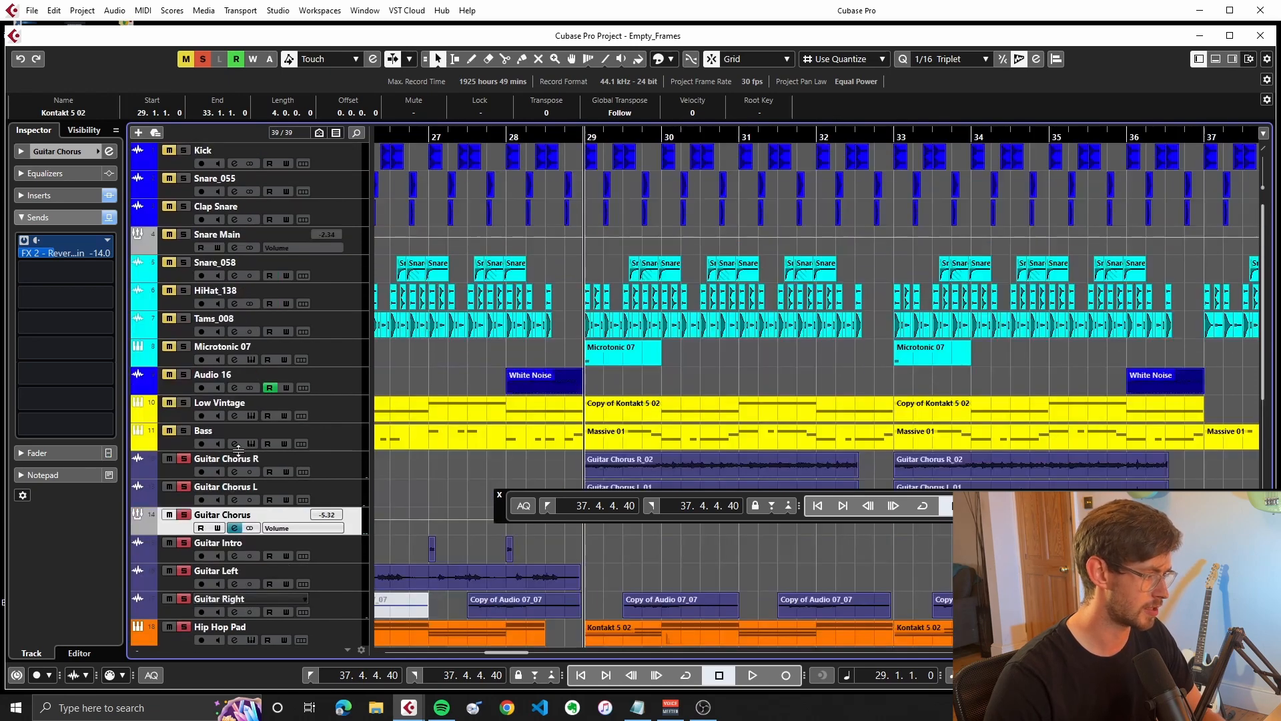
left_click(227, 240)
key("space")
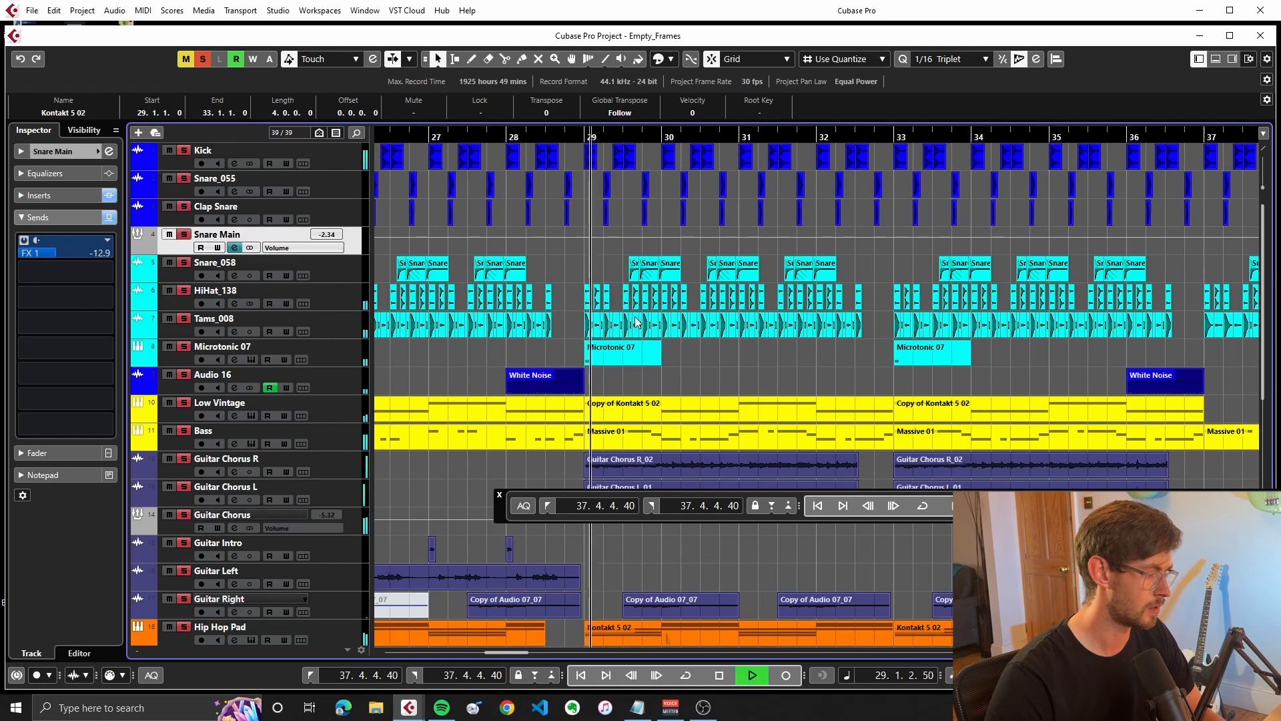
Listen to the soloed tracks from bar 29 while looking over the lower tracks, and stop playback after bar 31
scroll(642, 410, "down", 5)
scroll(644, 417, "up", 1, "ctrl")
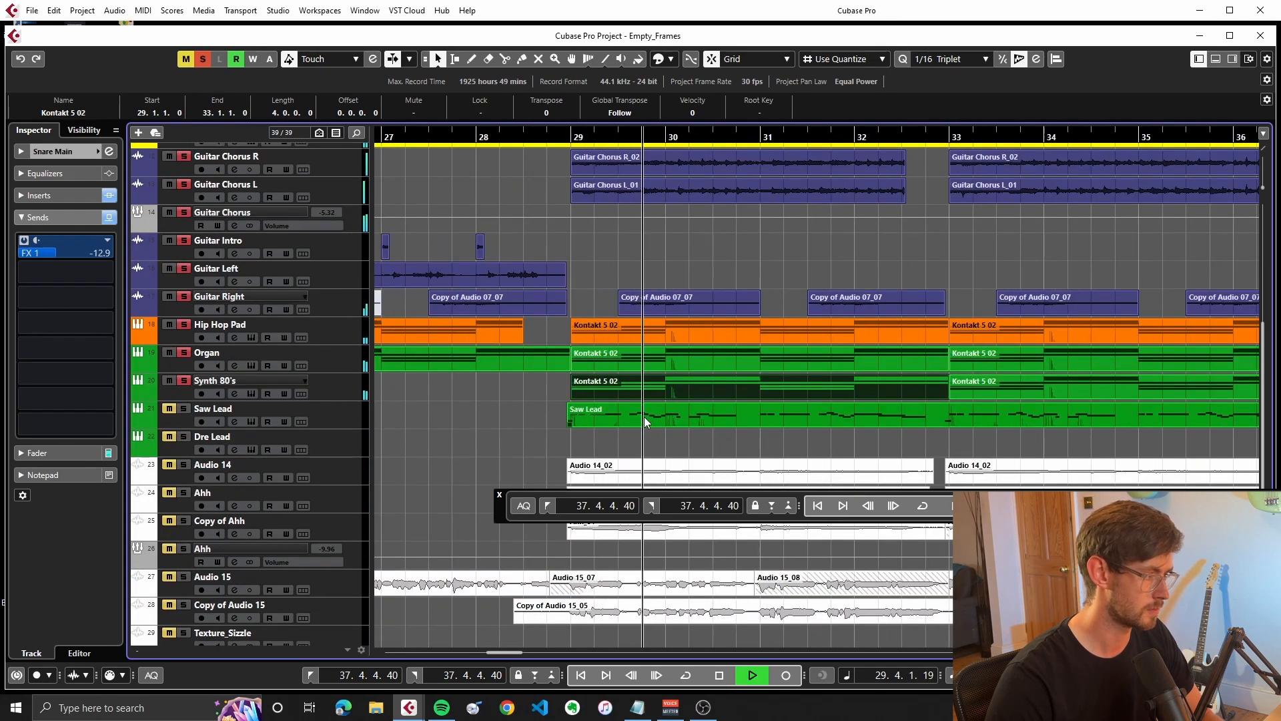
scroll(643, 416, "up", 2)
scroll(644, 417, "down", 4)
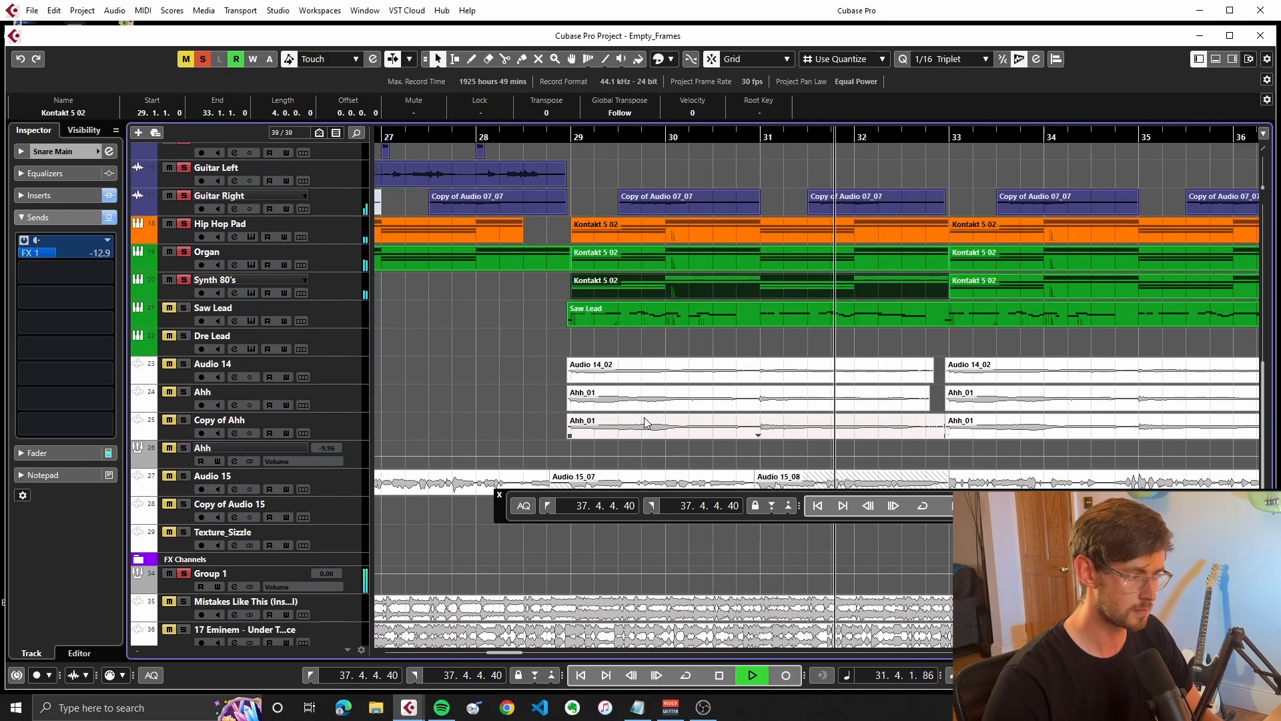
key("space")
scroll(674, 449, "up", 4)
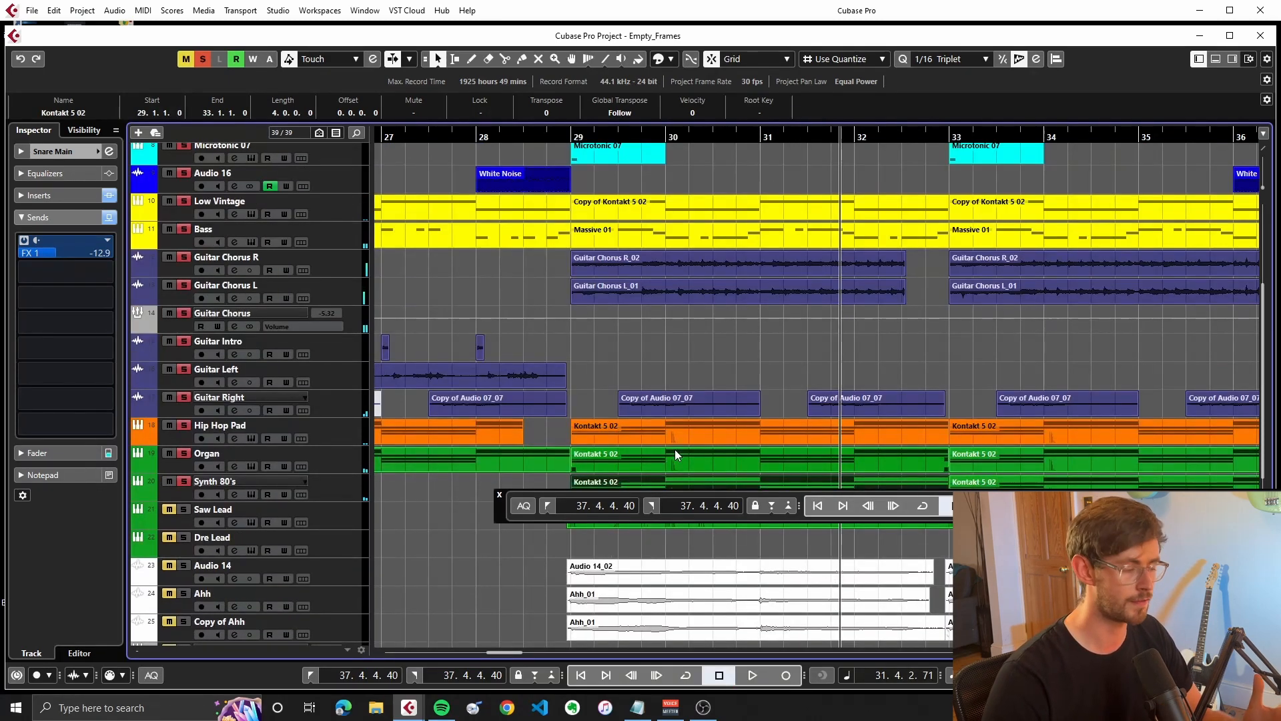
Compare the soloed mix from bar 29 with the Guitar Chorus group muted and unmuted, and stop playback
left_click(566, 147)
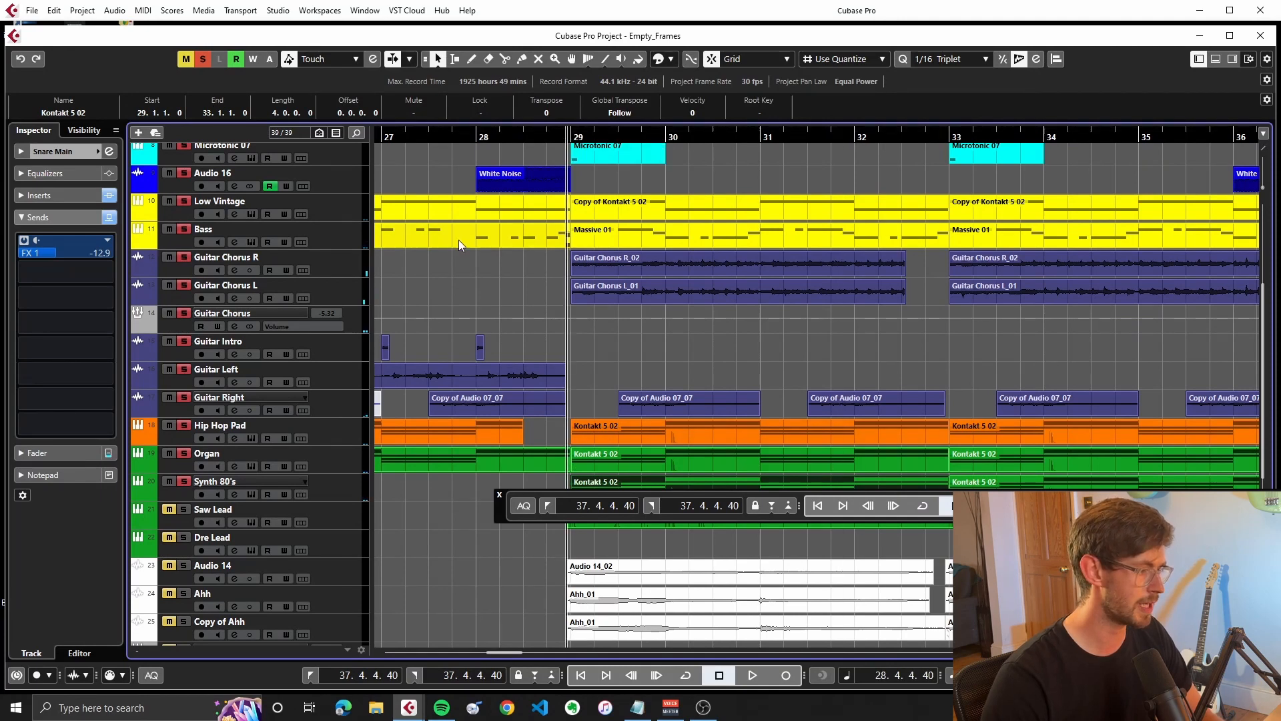
left_click(169, 313)
key("space")
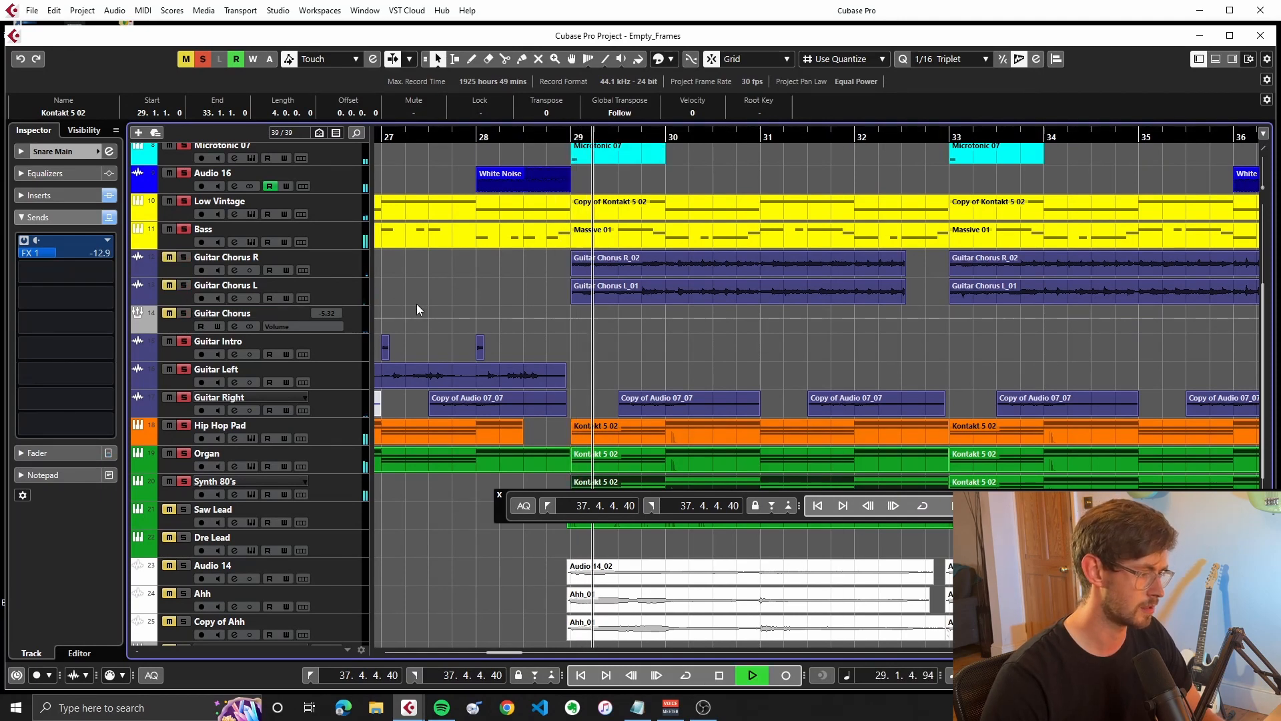
key("space")
left_click(171, 314)
left_click(572, 135)
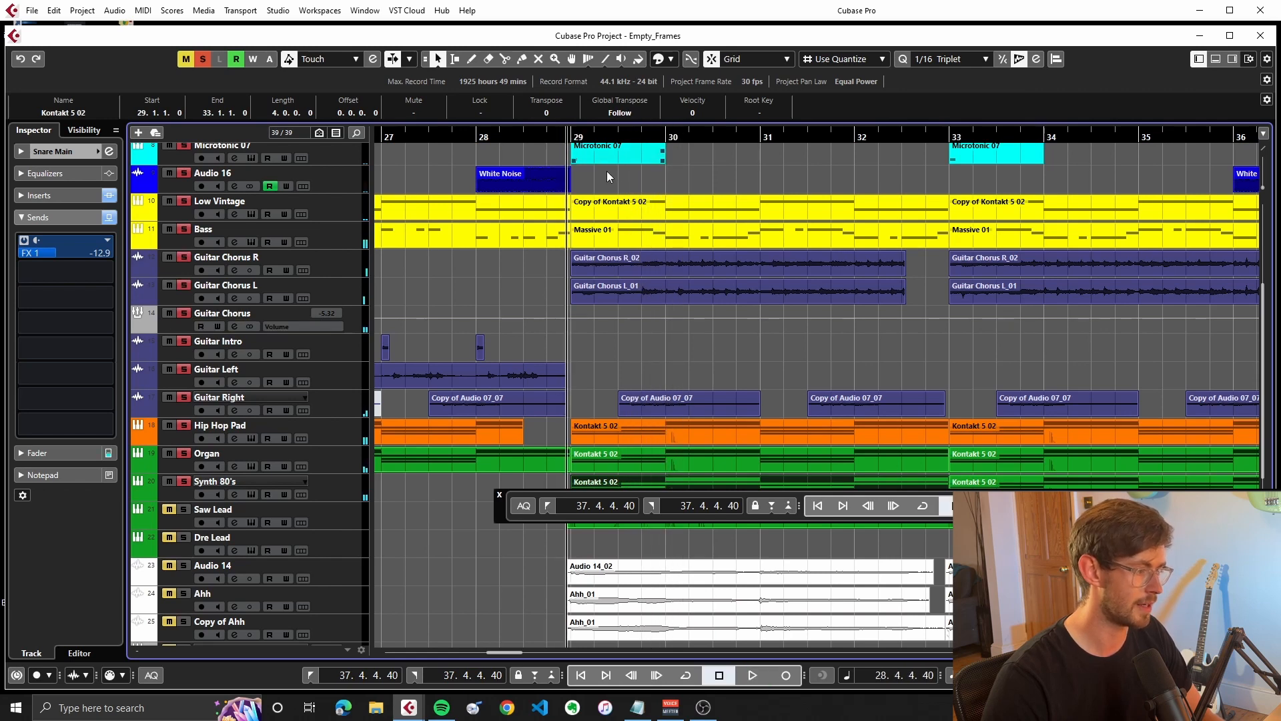
key("space")
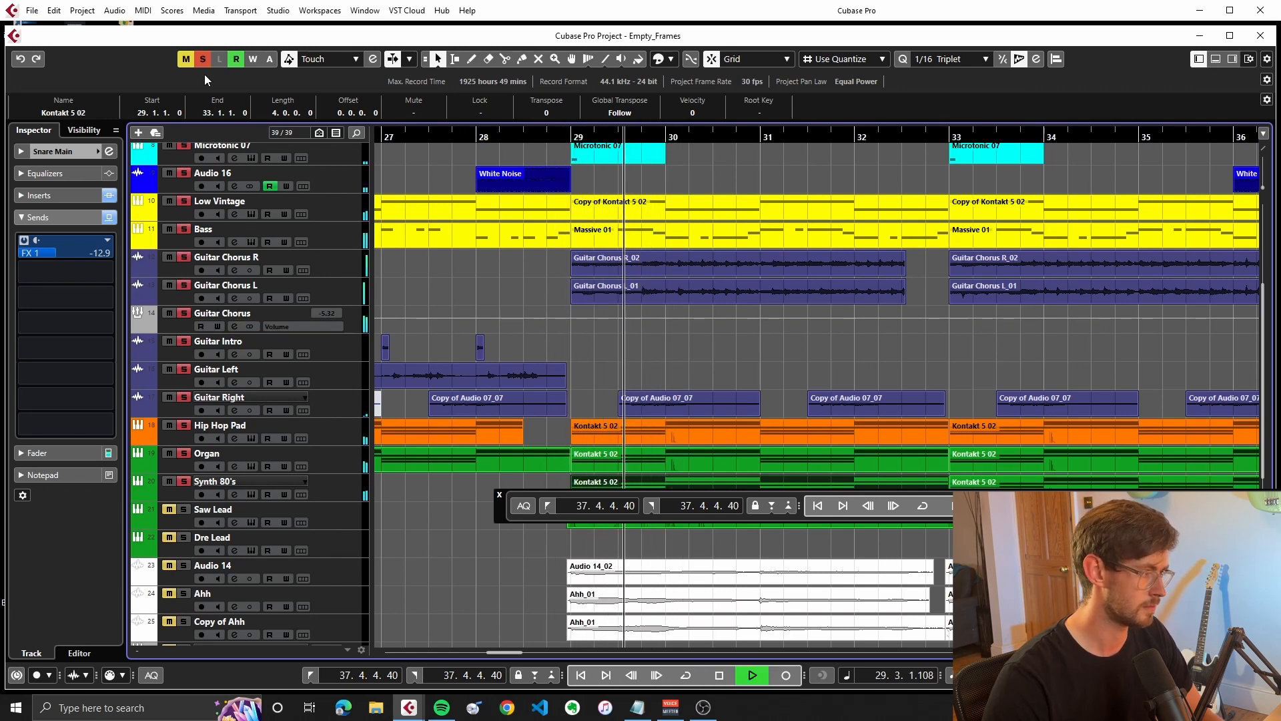
key("space")
With all solos cleared, open the Saw Lead part at bar 29 to examine its notes and close the editor
scroll(590, 314, "down", 4)
key("g")
key("g")
key("g")
key("g")
key("g")
key("g")
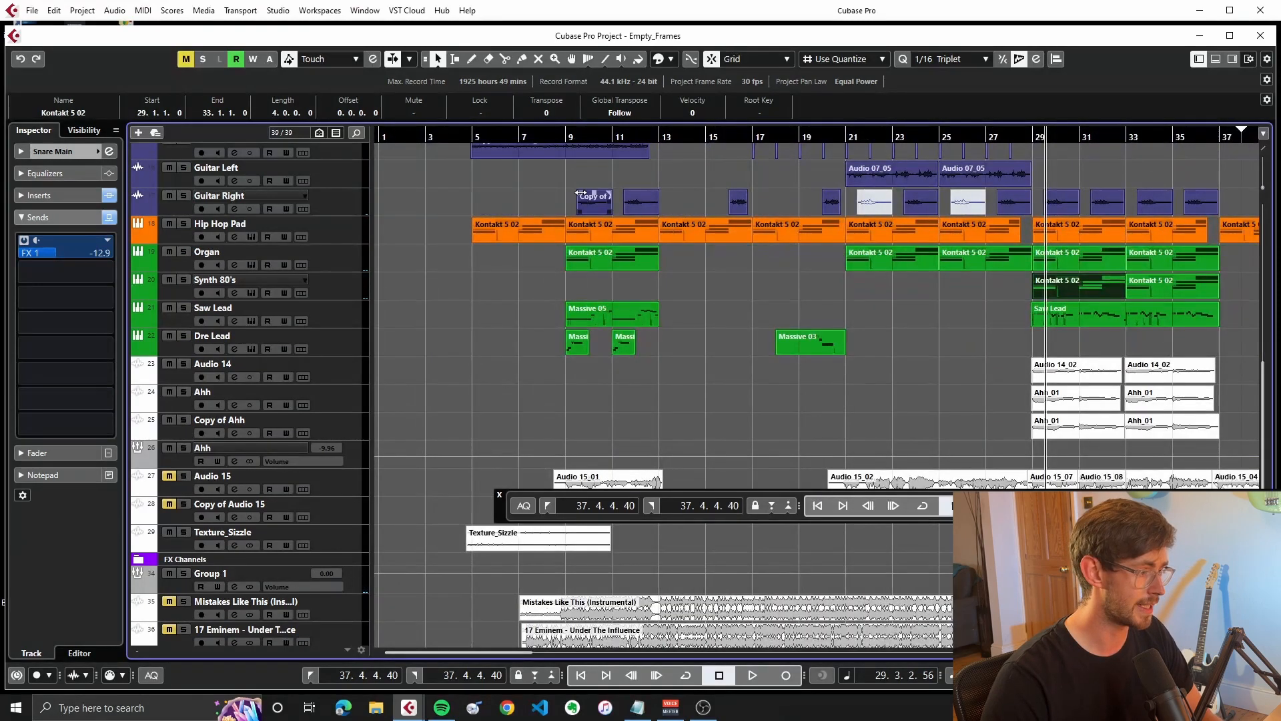
scroll(779, 307, "right", 4)
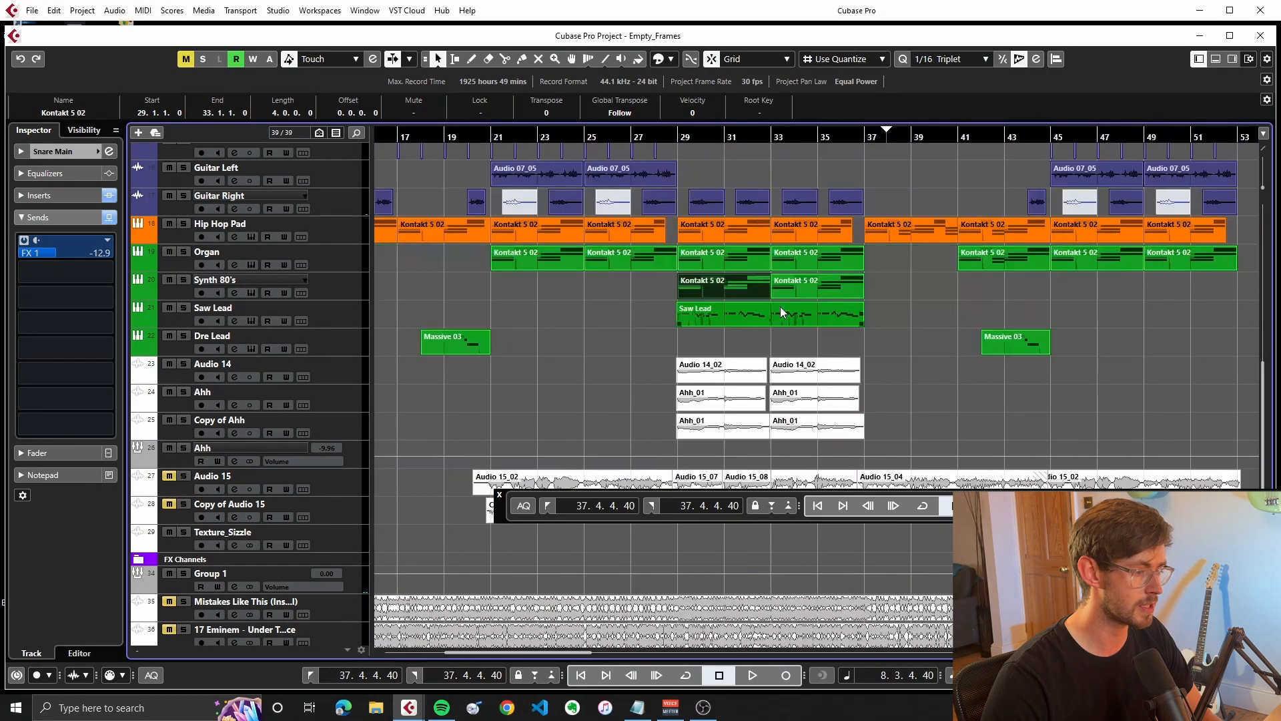
double_click(712, 319)
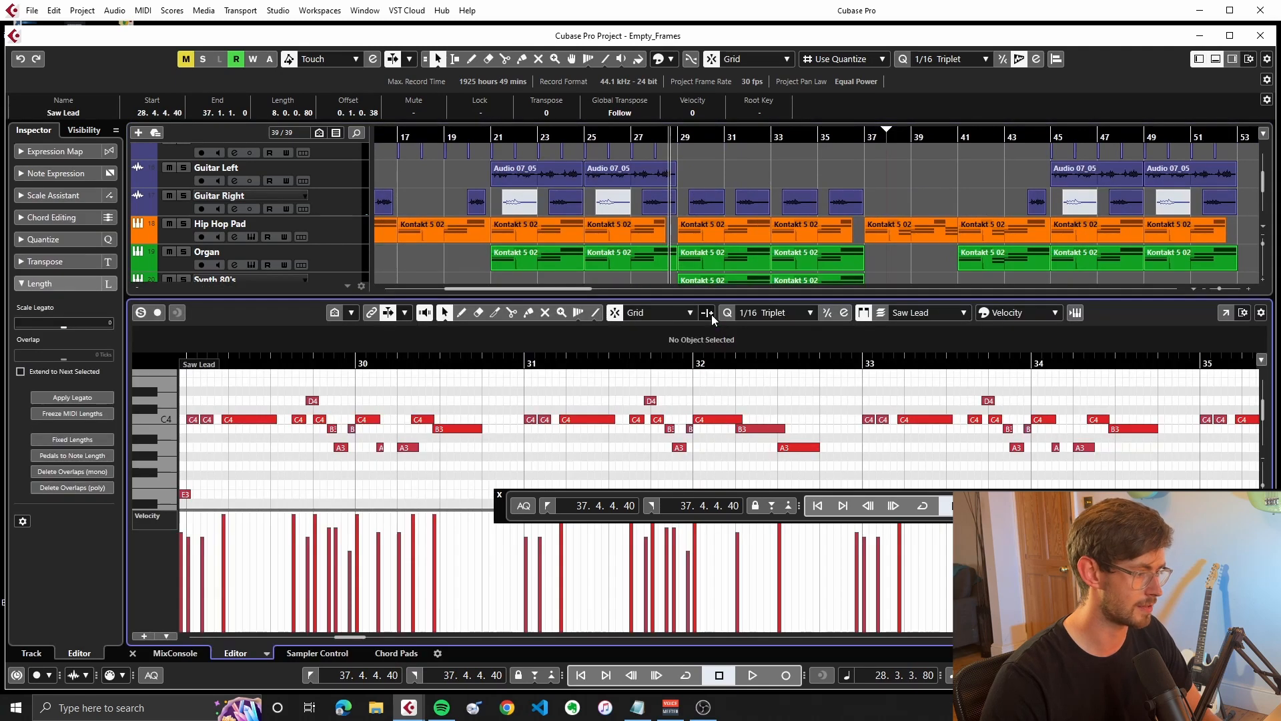
left_click(132, 654)
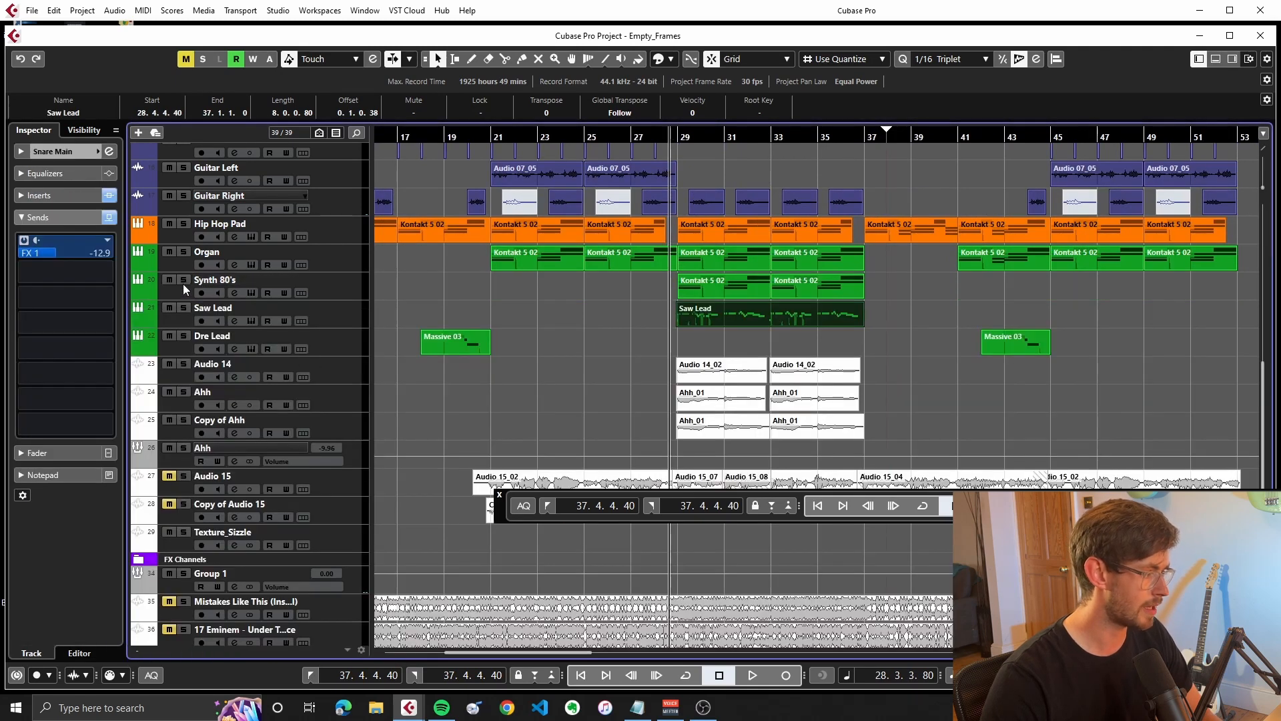
Reopen the Saw Lead part and follow its notes during soloed playback, moving the floating transport away from the notes
double_click(727, 313)
key("space")
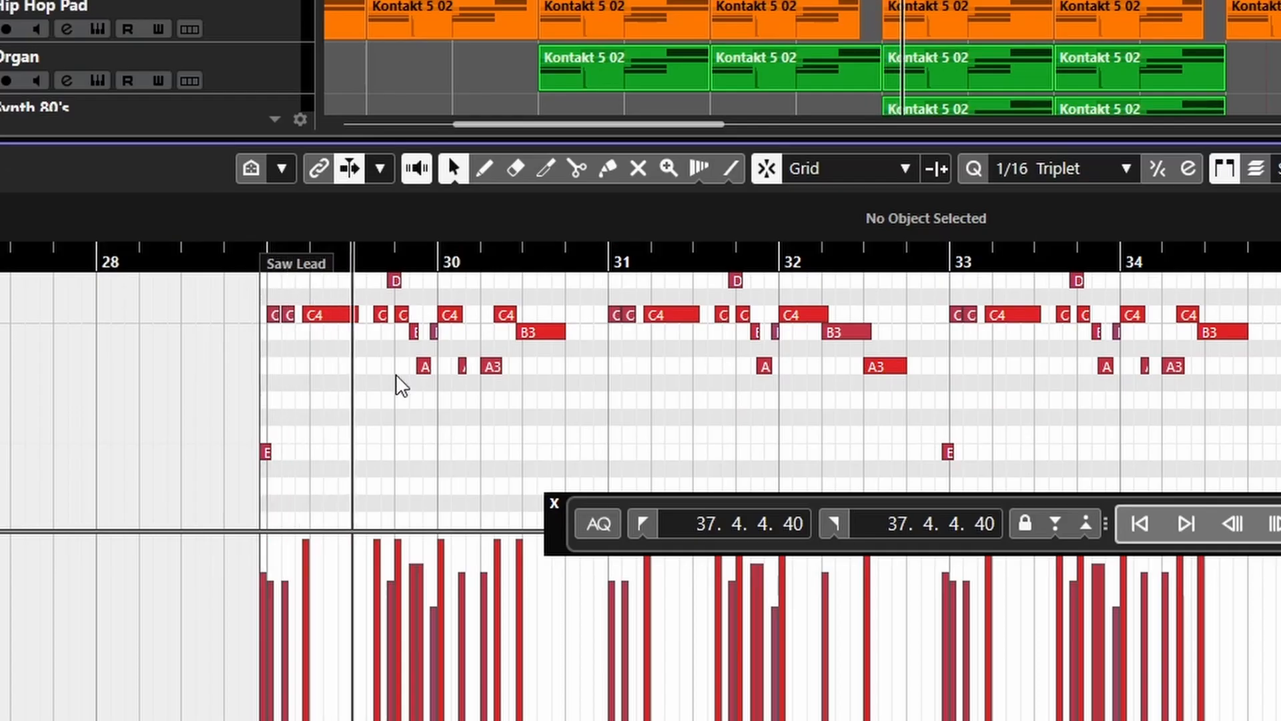
scroll(519, 444, "up", 3)
scroll(519, 443, "up", 1)
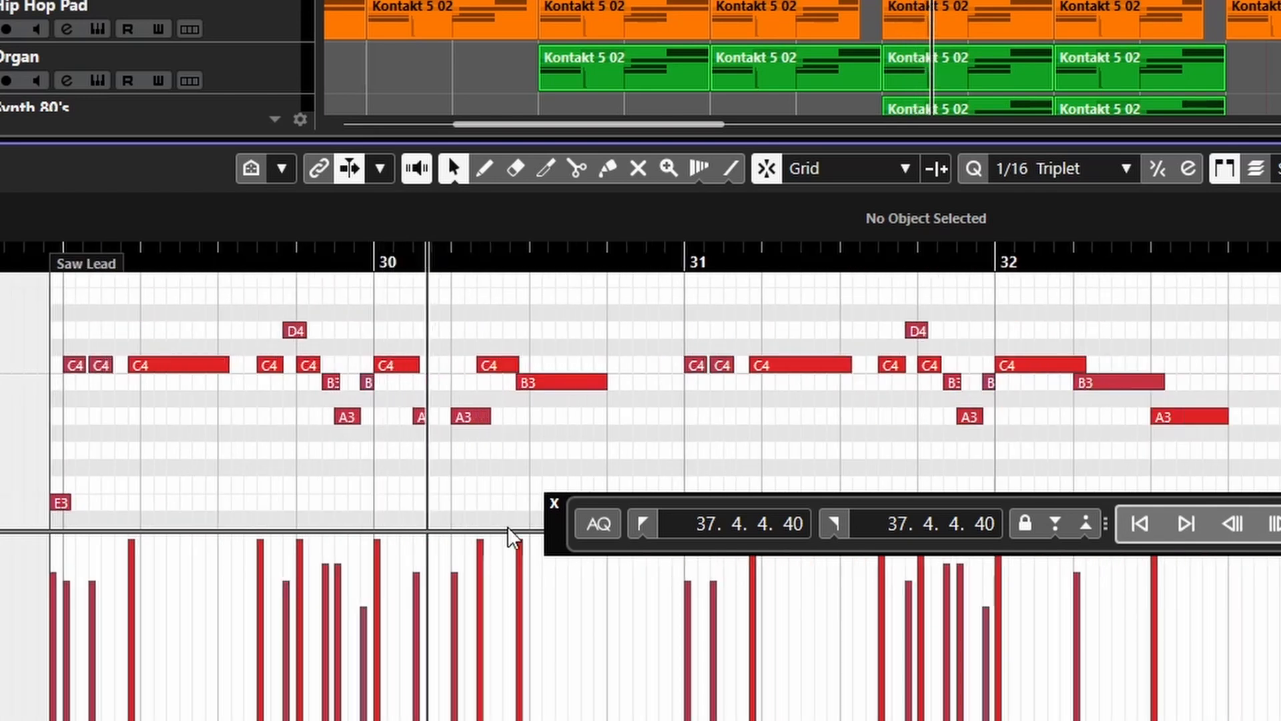
left_click_drag(554, 531, 439, 682)
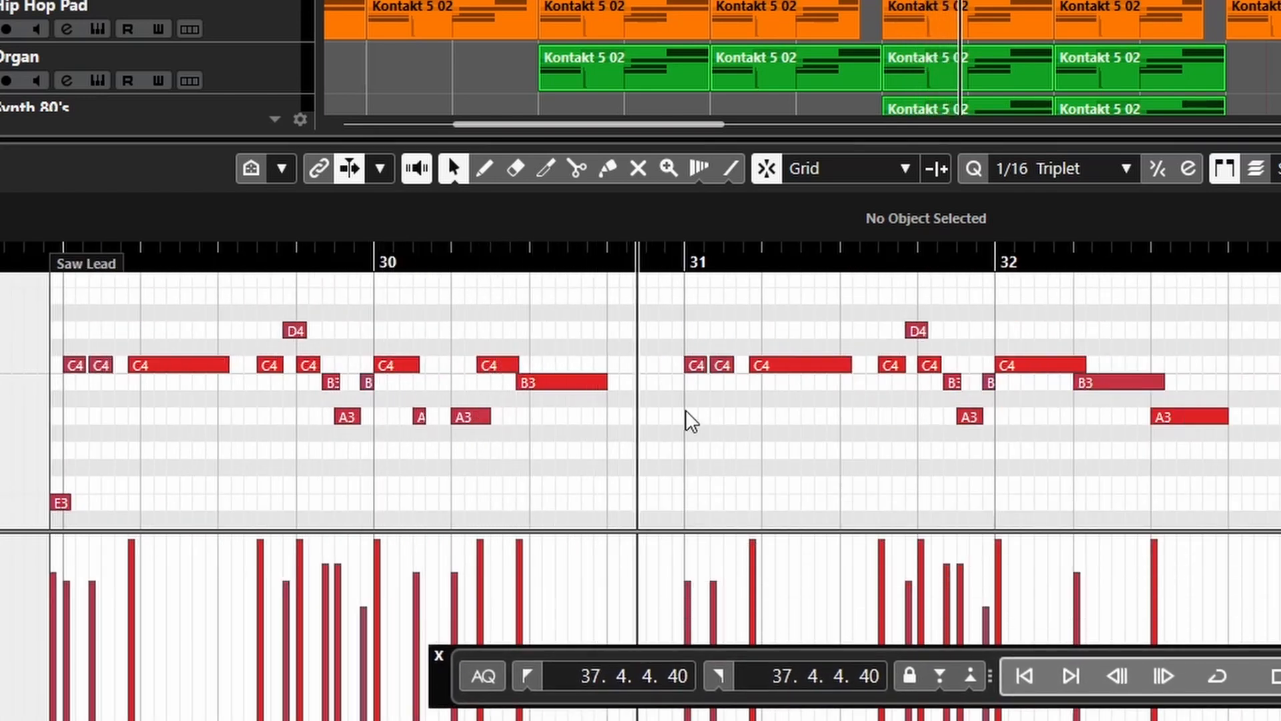
scroll(749, 419, "down", 1)
scroll(750, 419, "down", 1)
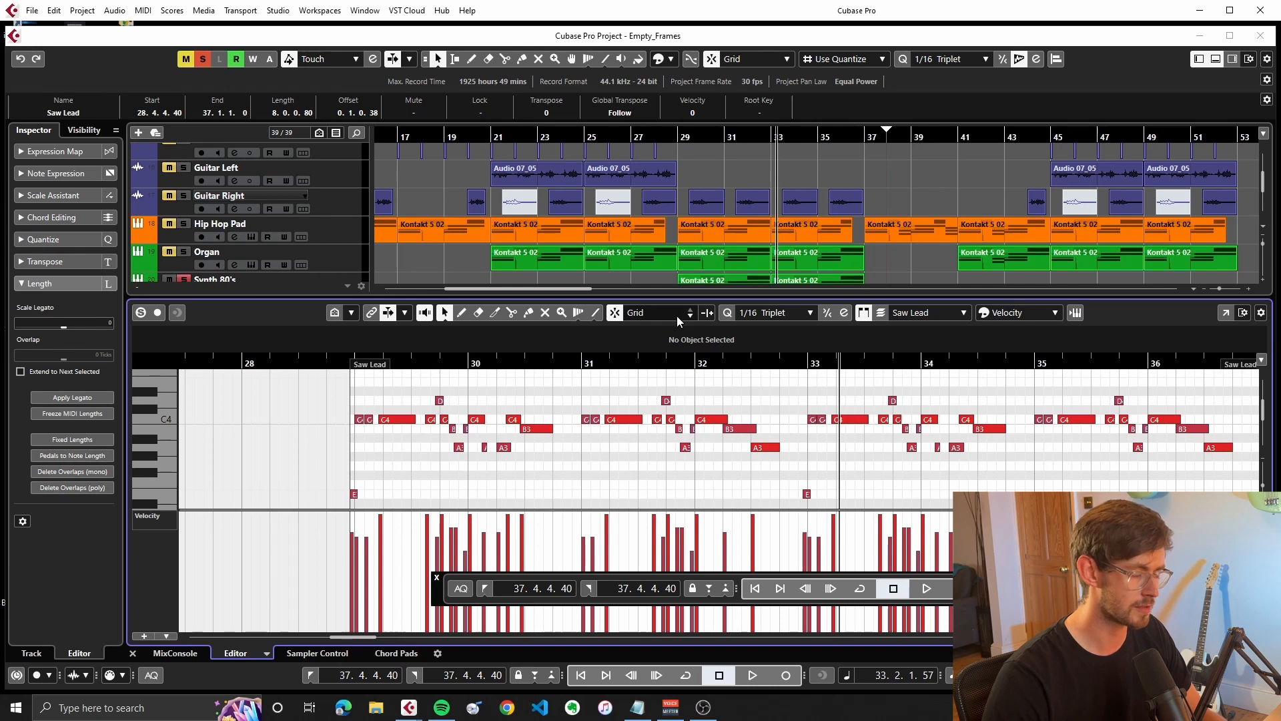
Close the note editor, play the soloed Saw Lead and Synth 80's together from bar 29, and stop
key("ctrl+alt+e")
left_click(676, 139)
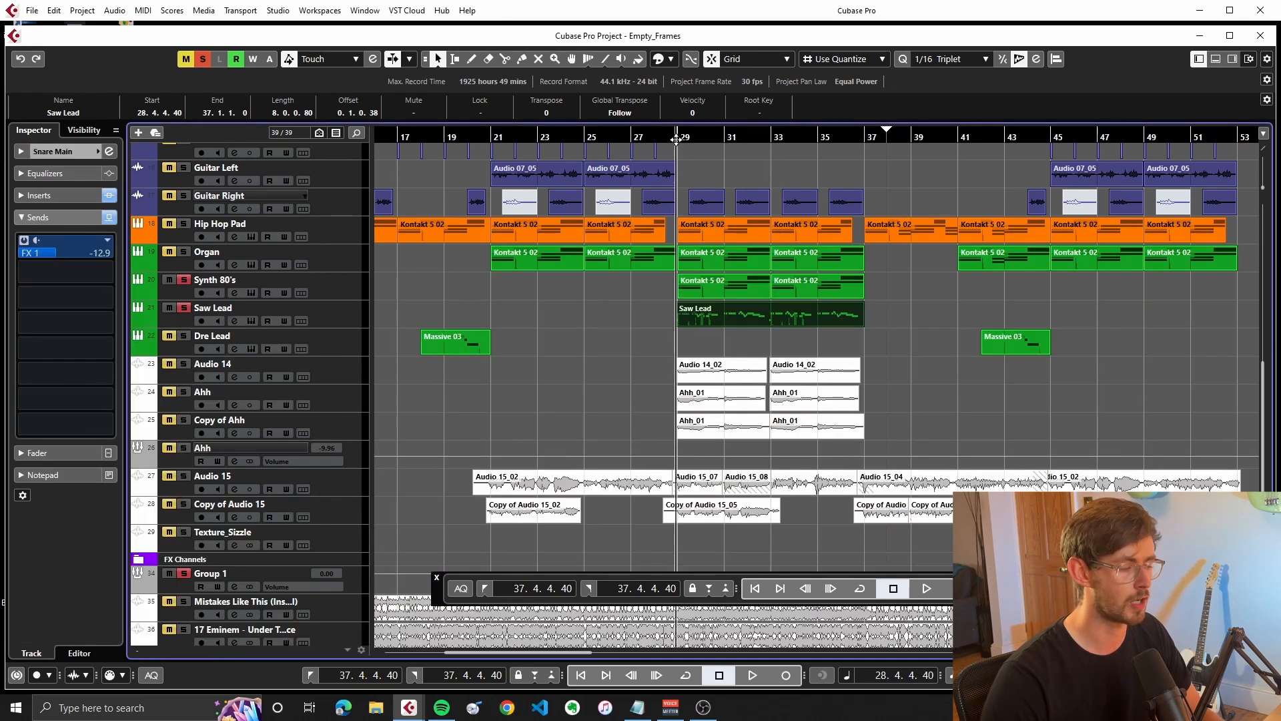
key("space")
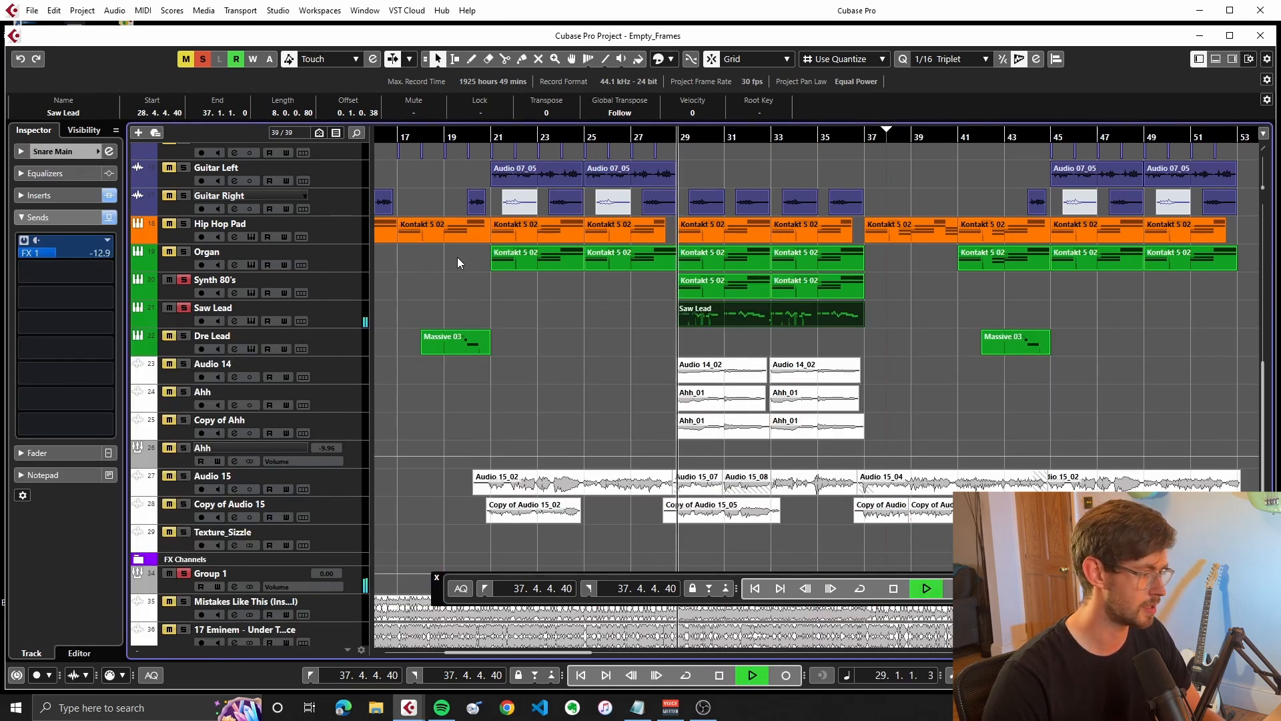
scroll(570, 312, "left", 8)
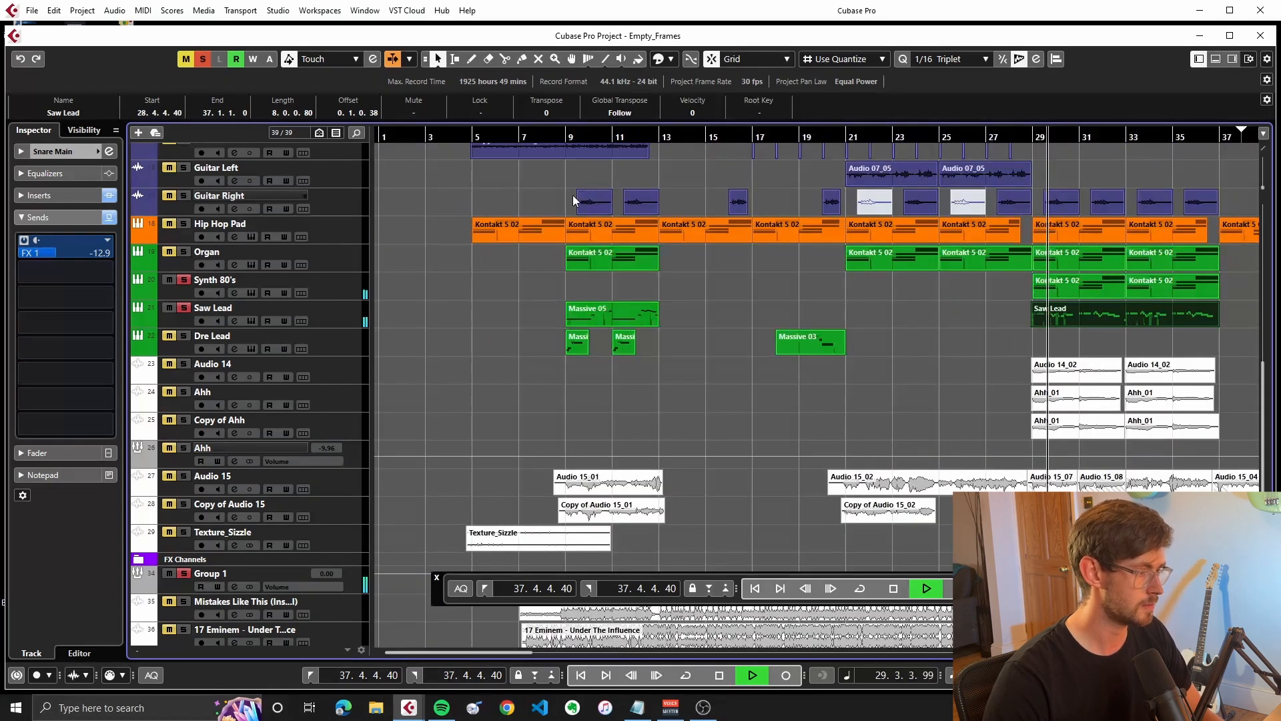
key("space")
Select the Saw Lead track, open its Massive instrument and look over the wavetable choices of OSC1
scroll(638, 329, "right", 8)
left_click(237, 316)
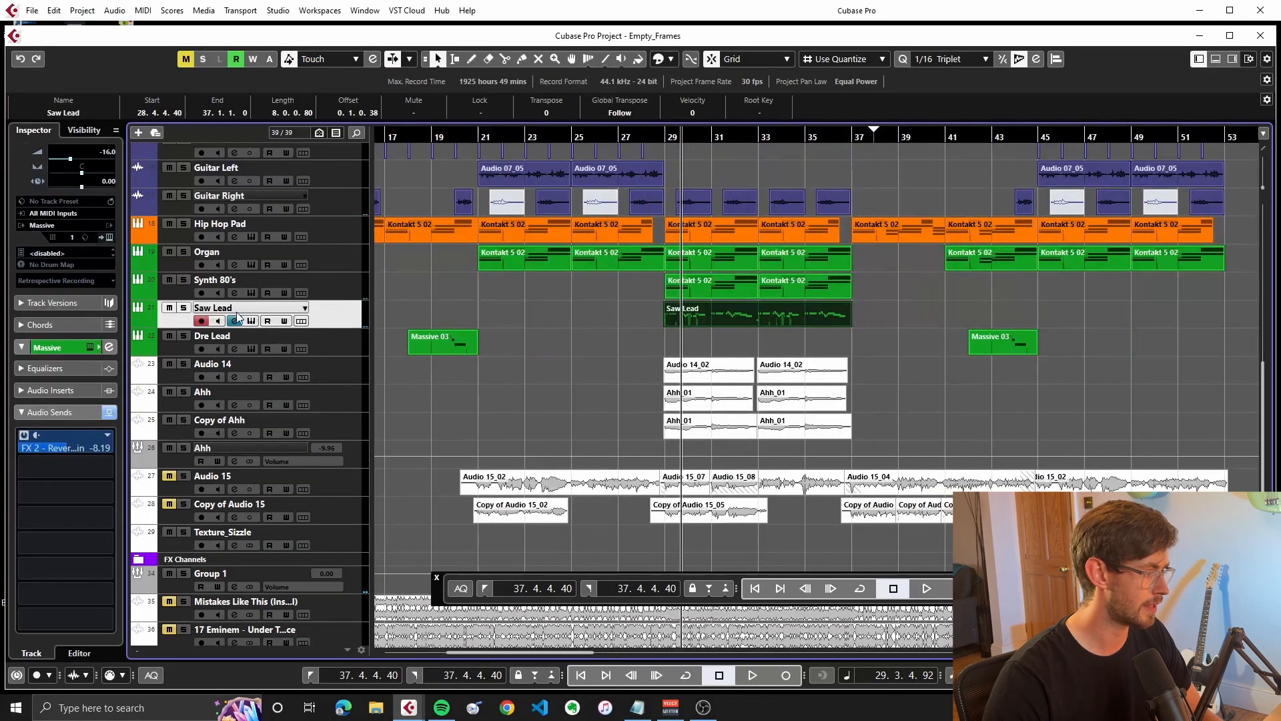
left_click(108, 235)
left_click_drag(713, 168, 733, 264)
left_click(675, 340)
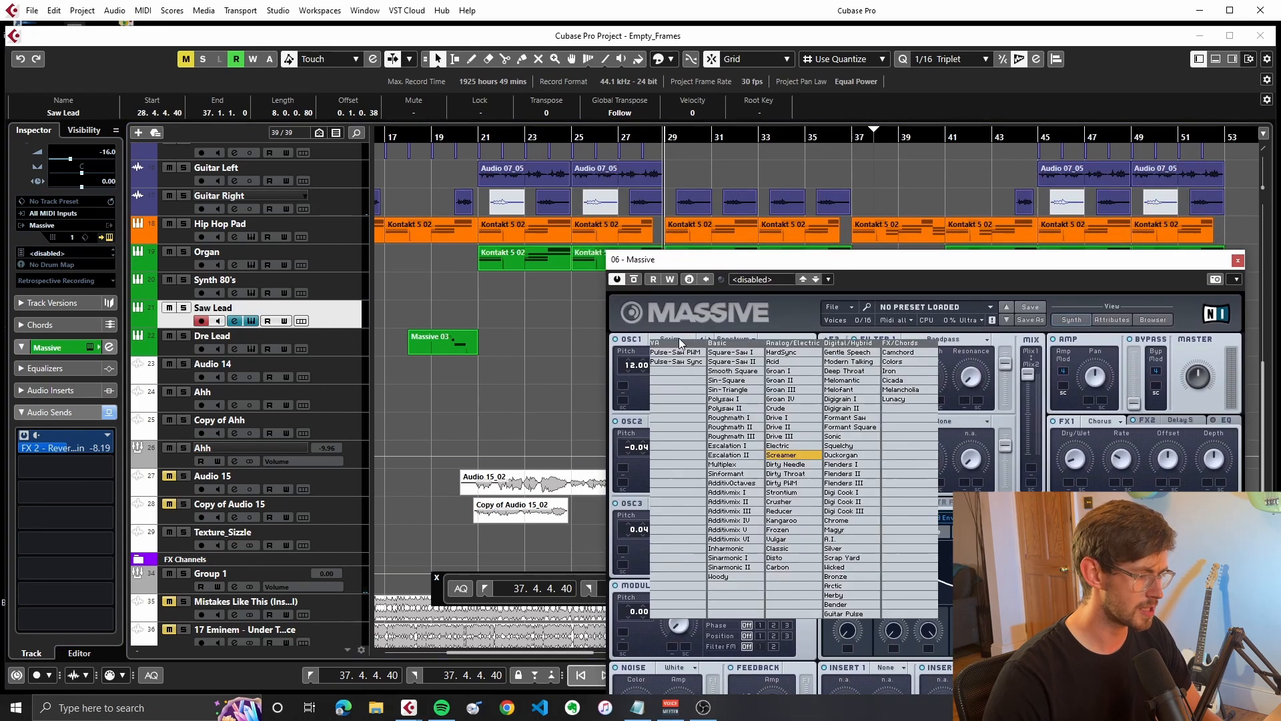
left_click(691, 328)
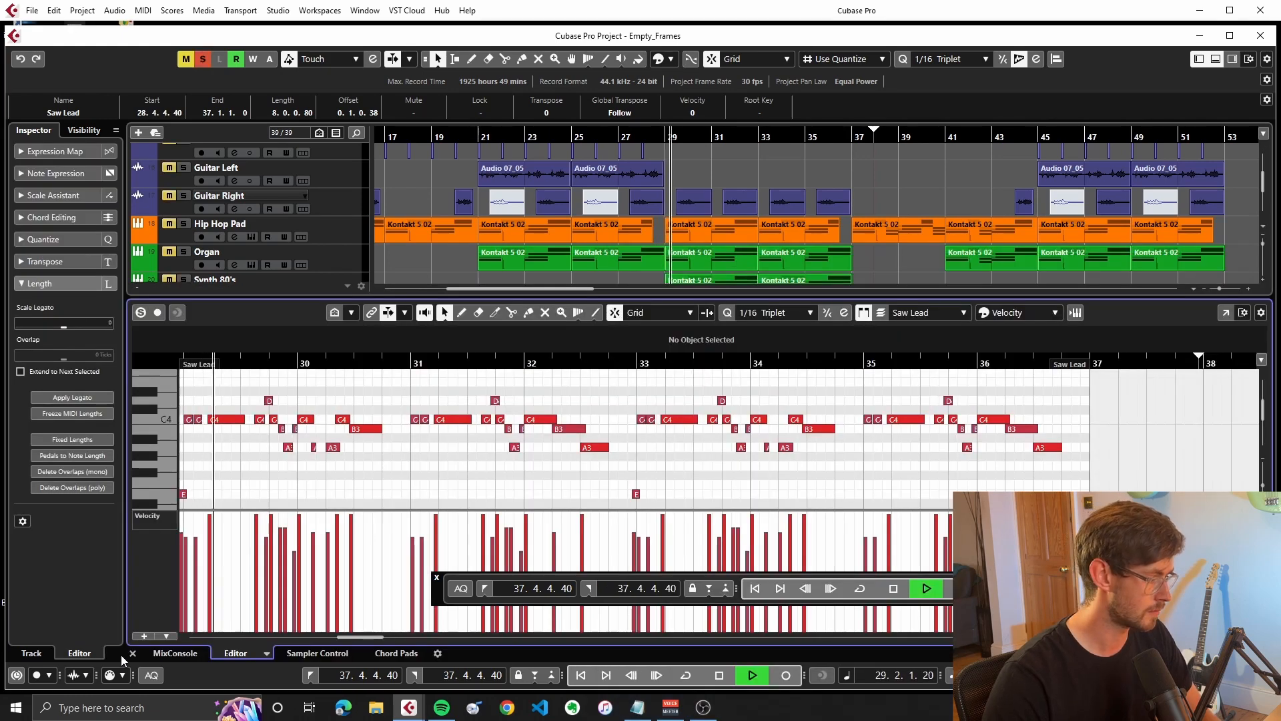
Close the note editor, reopen Massive and move it clear of the track list while Saw Lead plays soloed, and stop
key("ctrl+alt+e")
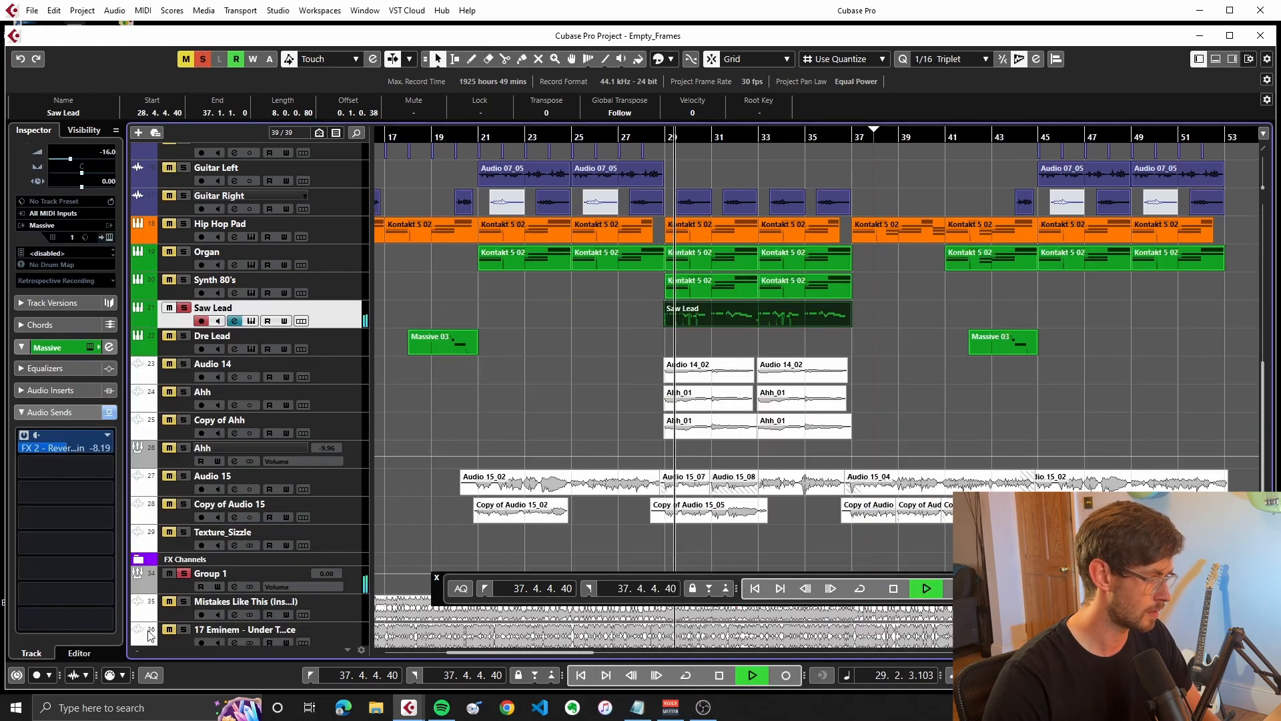
left_click(251, 321)
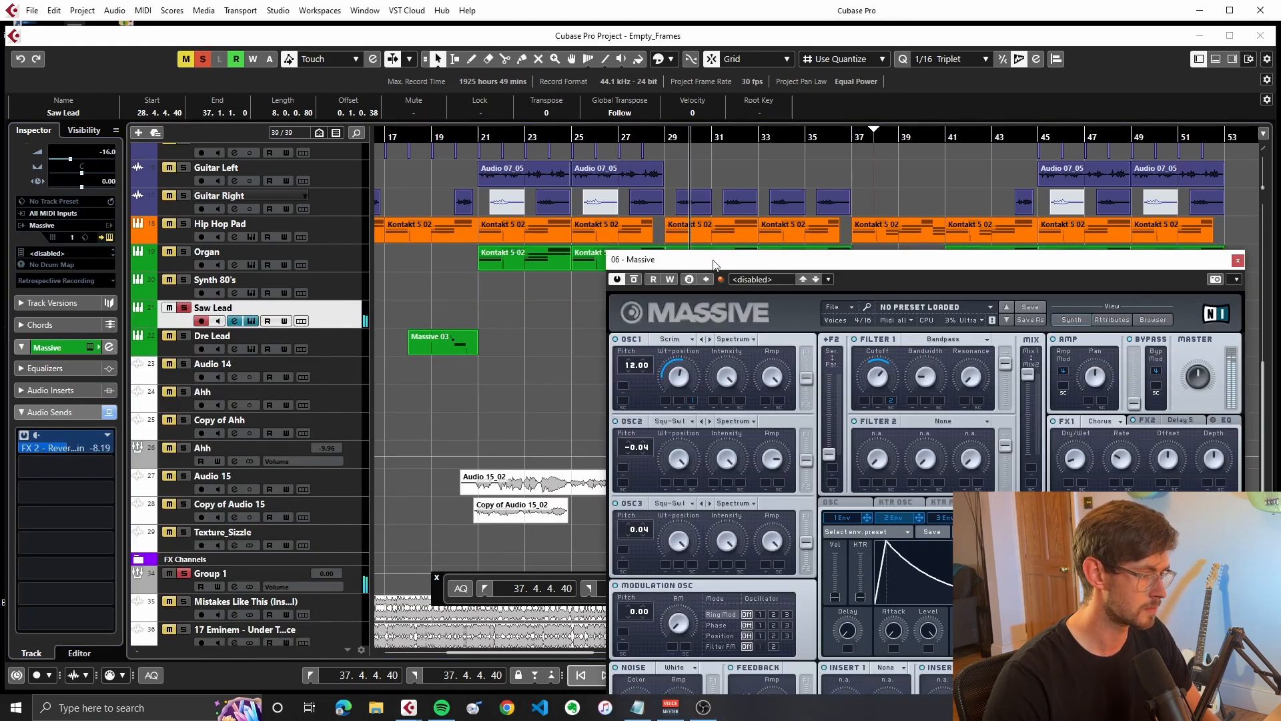
left_click_drag(714, 262, 866, 225)
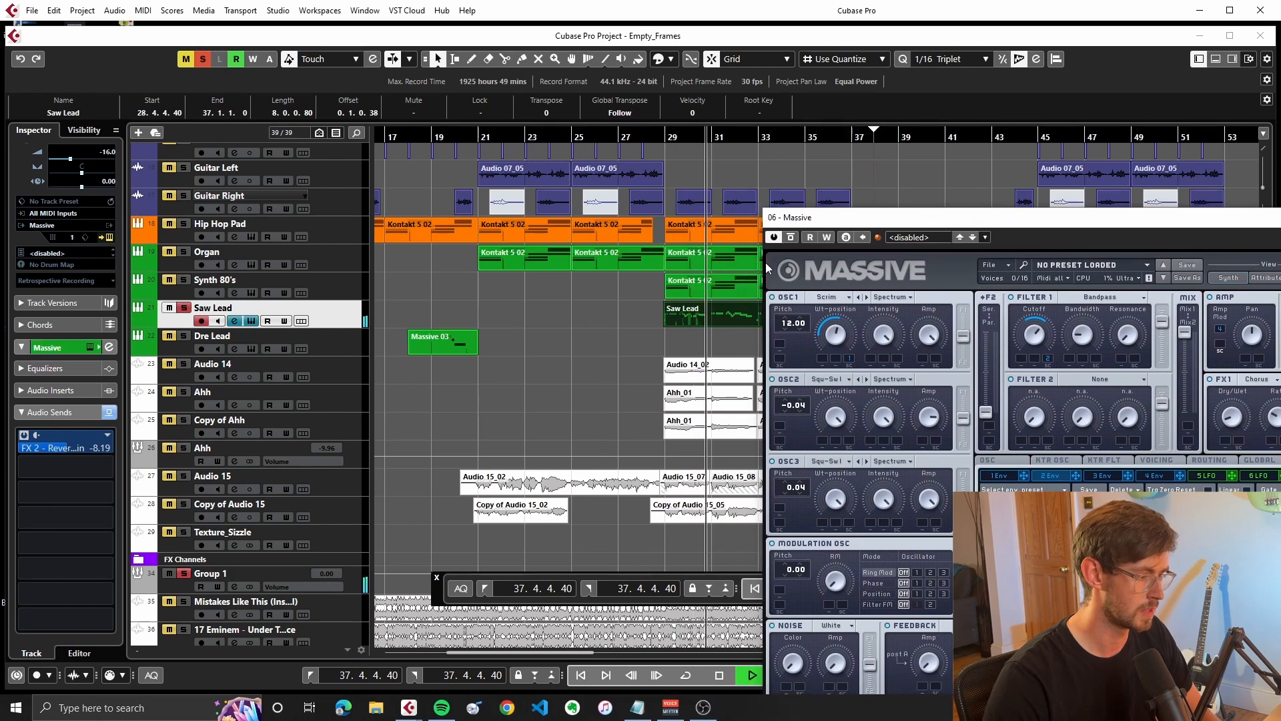
key("space")
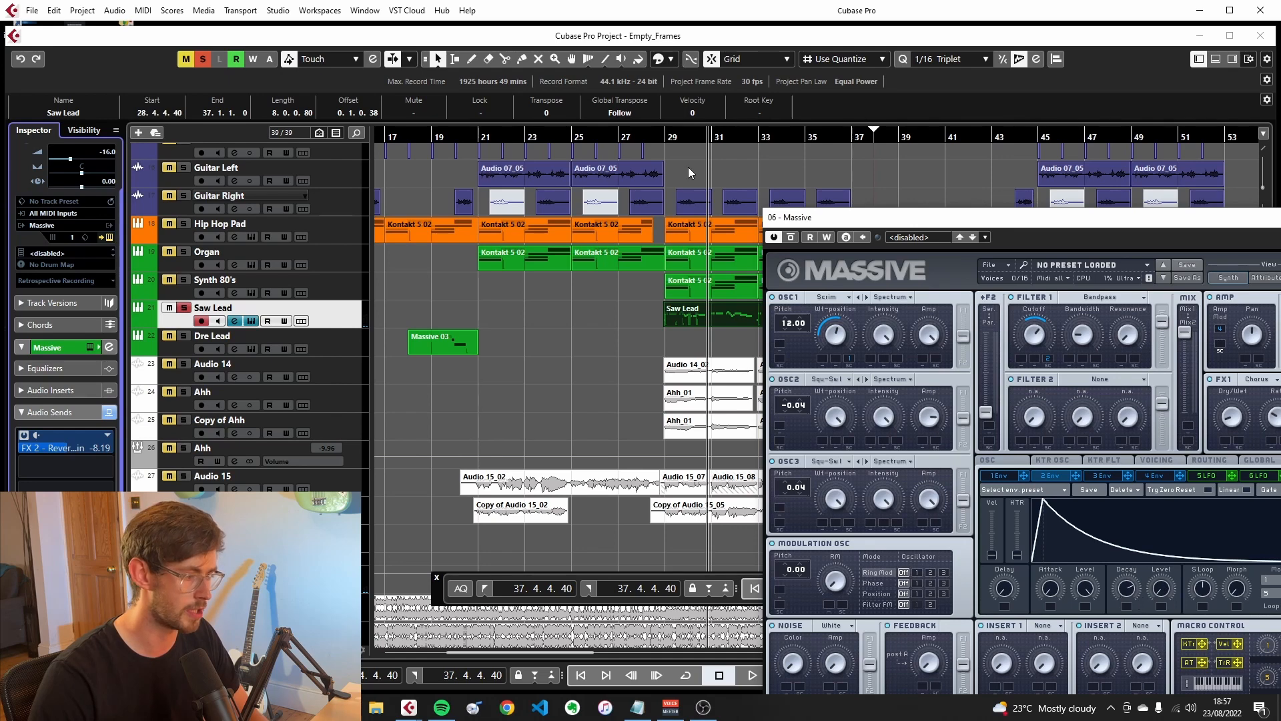
Replay the soloed Saw Lead from around bar 30 several times with Massive's oscillators, filter and second envelope in view
key("space")
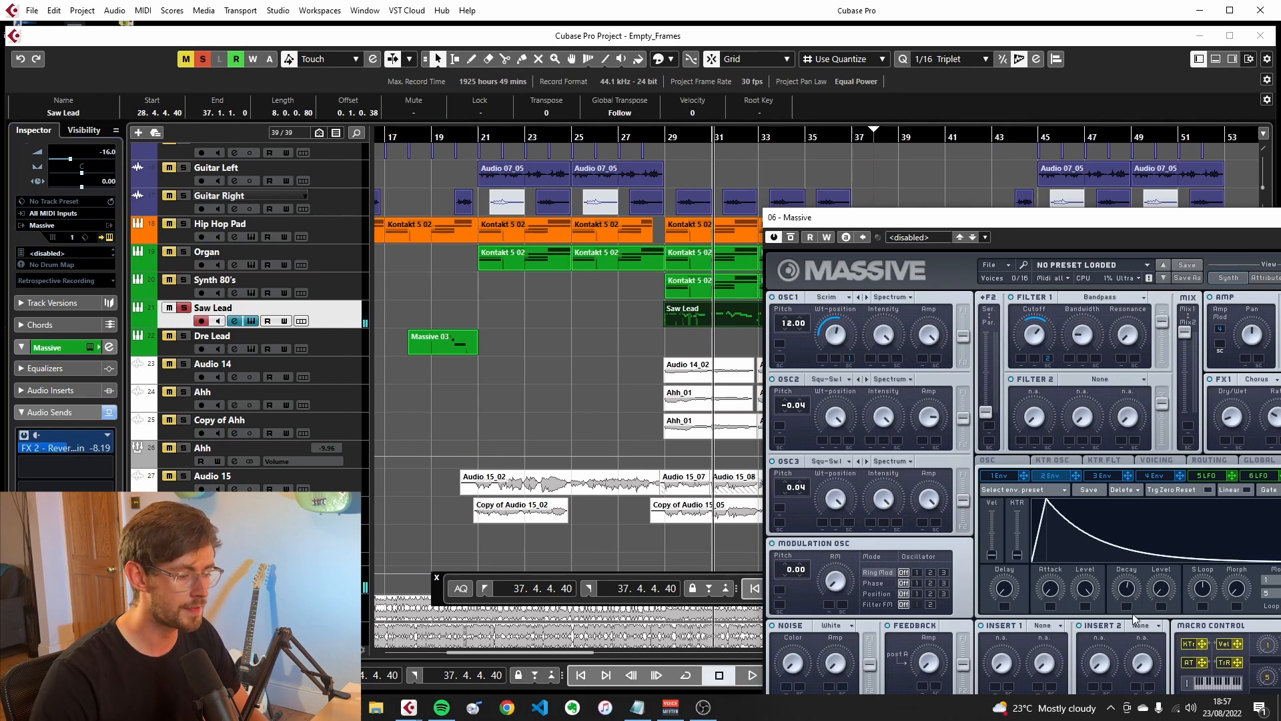
left_click(692, 135)
key("space")
scroll(706, 345, "up", 4)
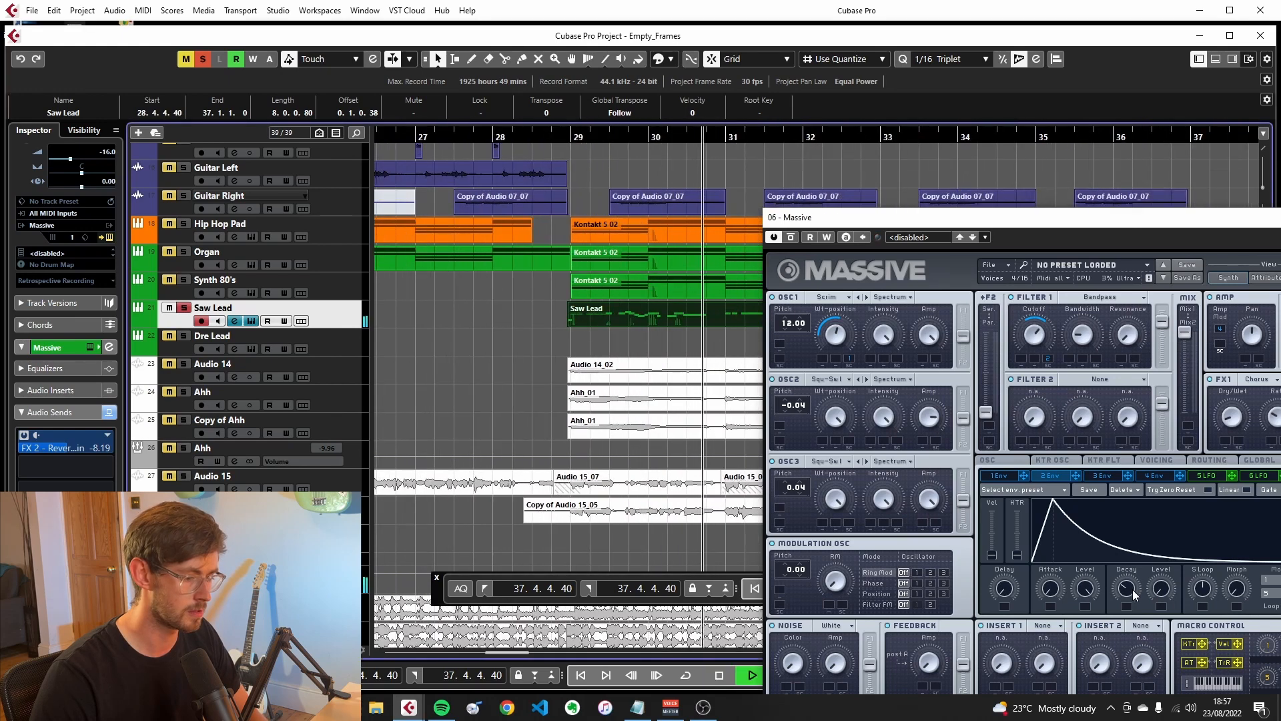
key("space")
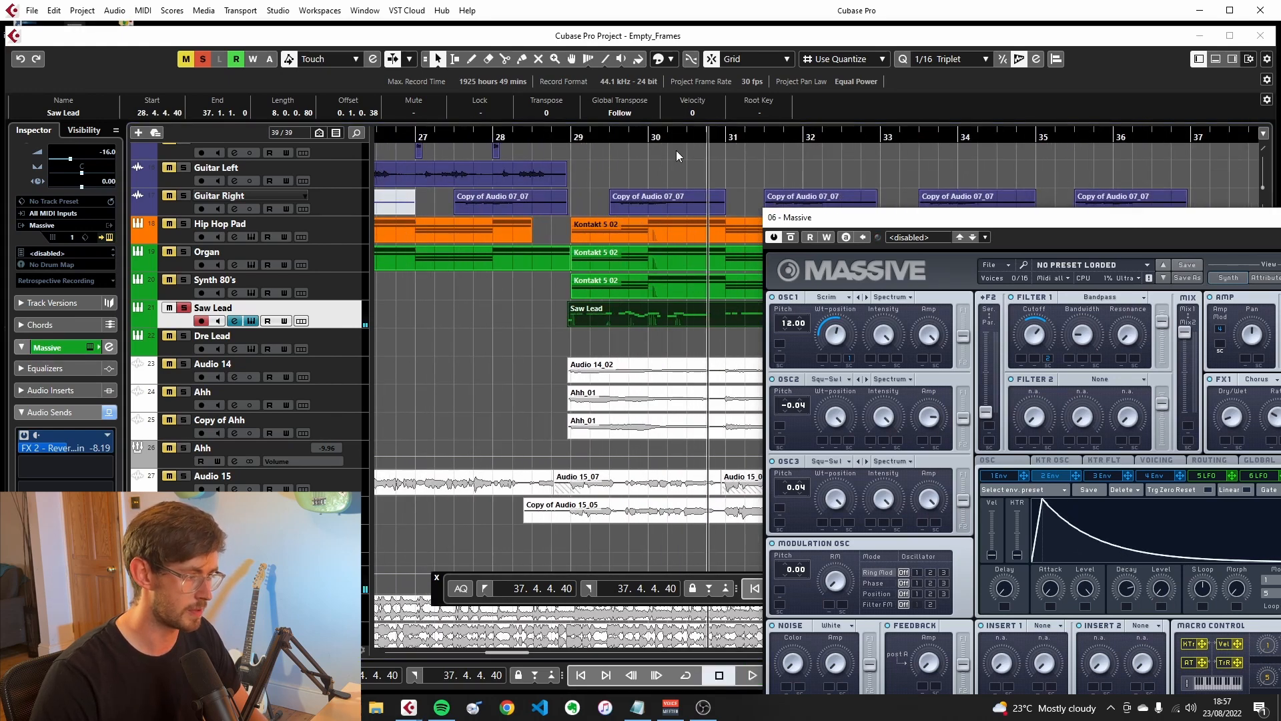
left_click(668, 139)
key("space")
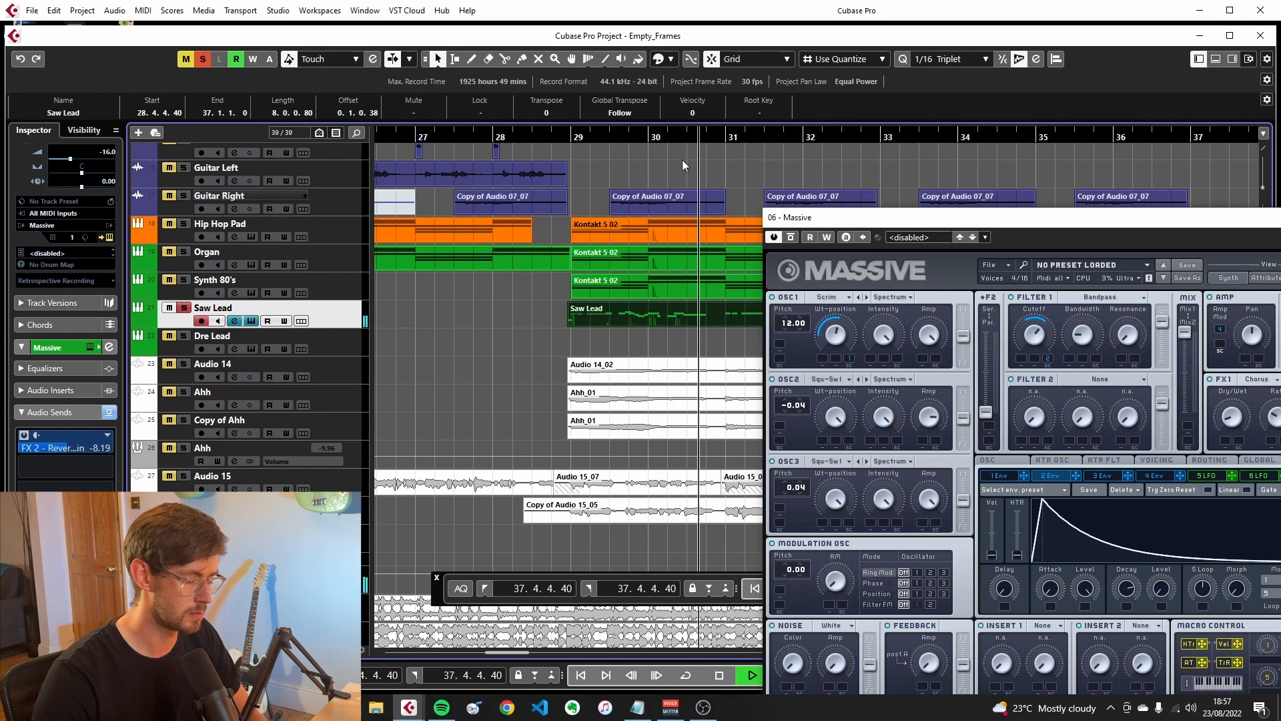
key("space")
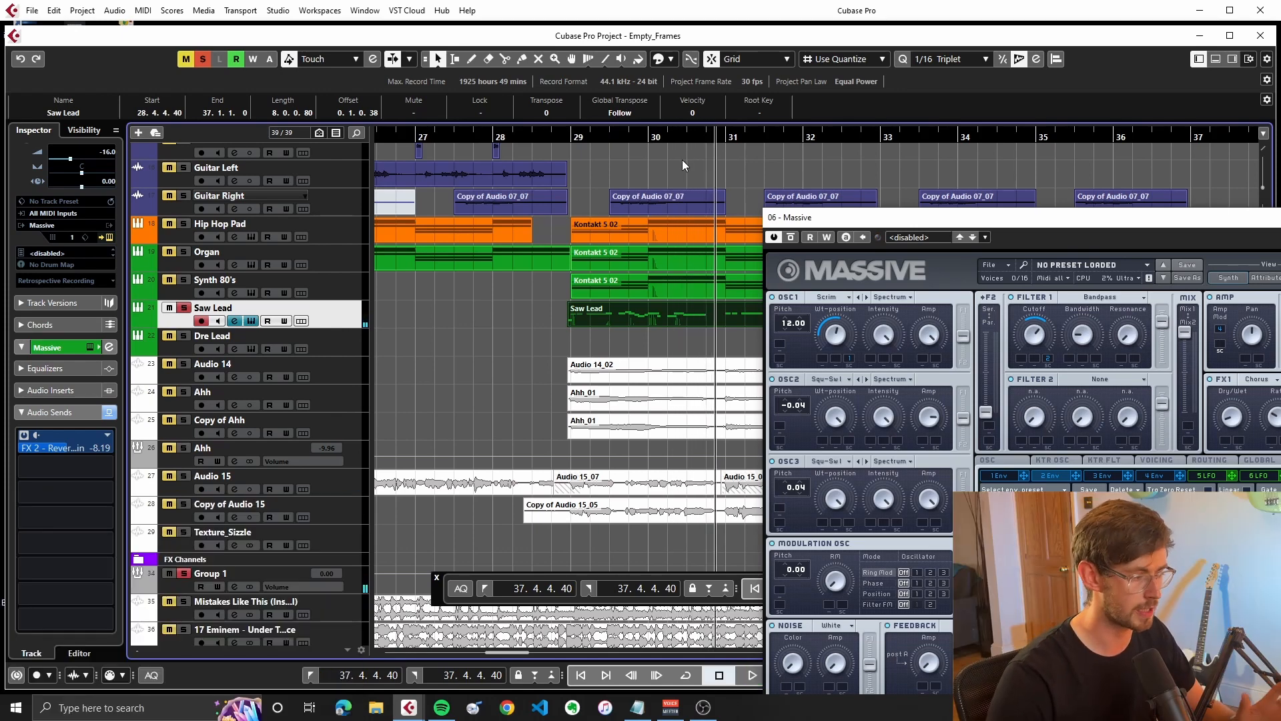
Close the Massive window and start playback from bar 9, where the earlier Saw Lead and Dre Lead parts begin
left_click_drag(994, 219, 723, 170)
left_click(1119, 171)
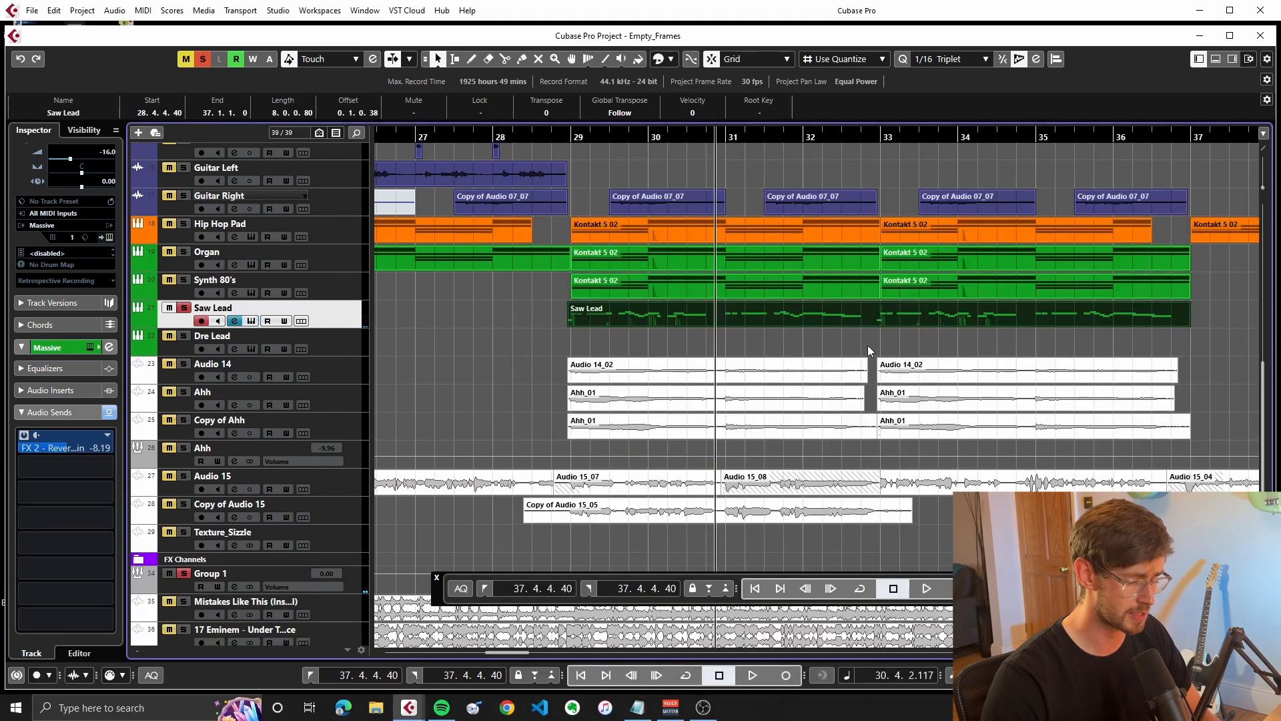
scroll(868, 346, "down", 4)
scroll(627, 180, "left", 5)
left_click(607, 137)
key("space")
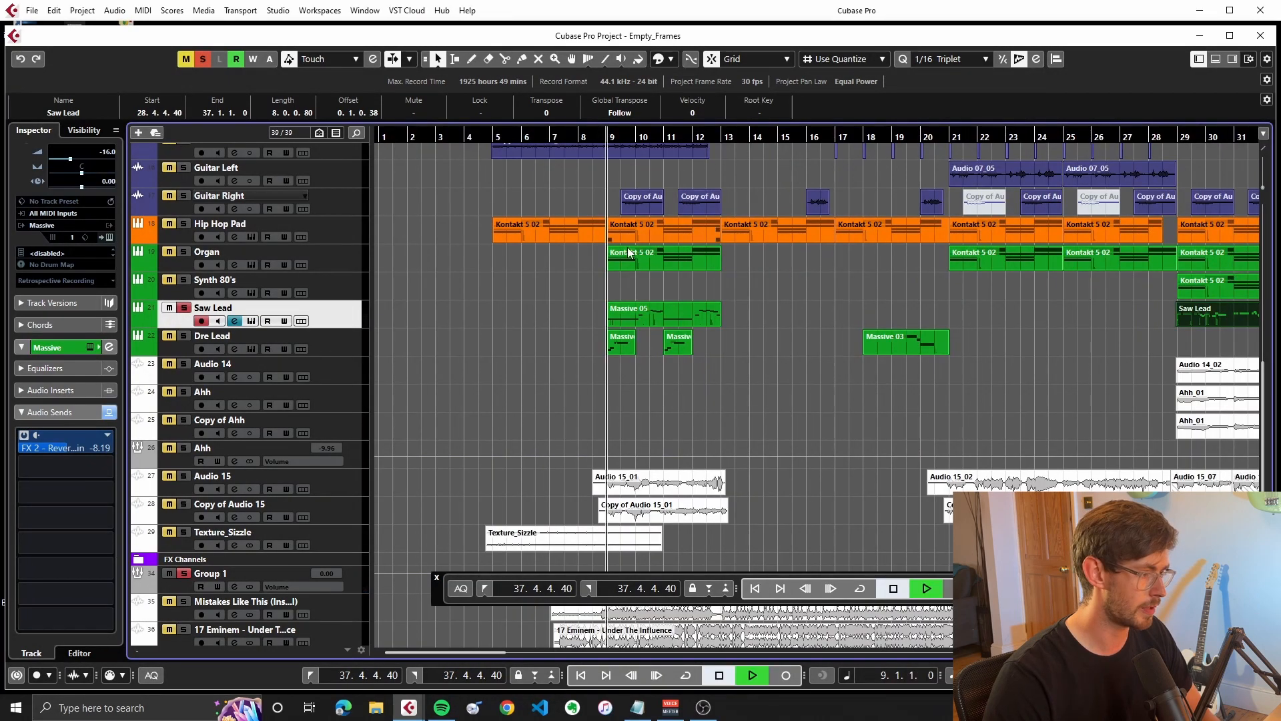
Examine the notes of the Dre Lead part at bar 11 and the Saw Lead part at bar 9 during unsoloed playback
scroll(624, 220, "up", 4)
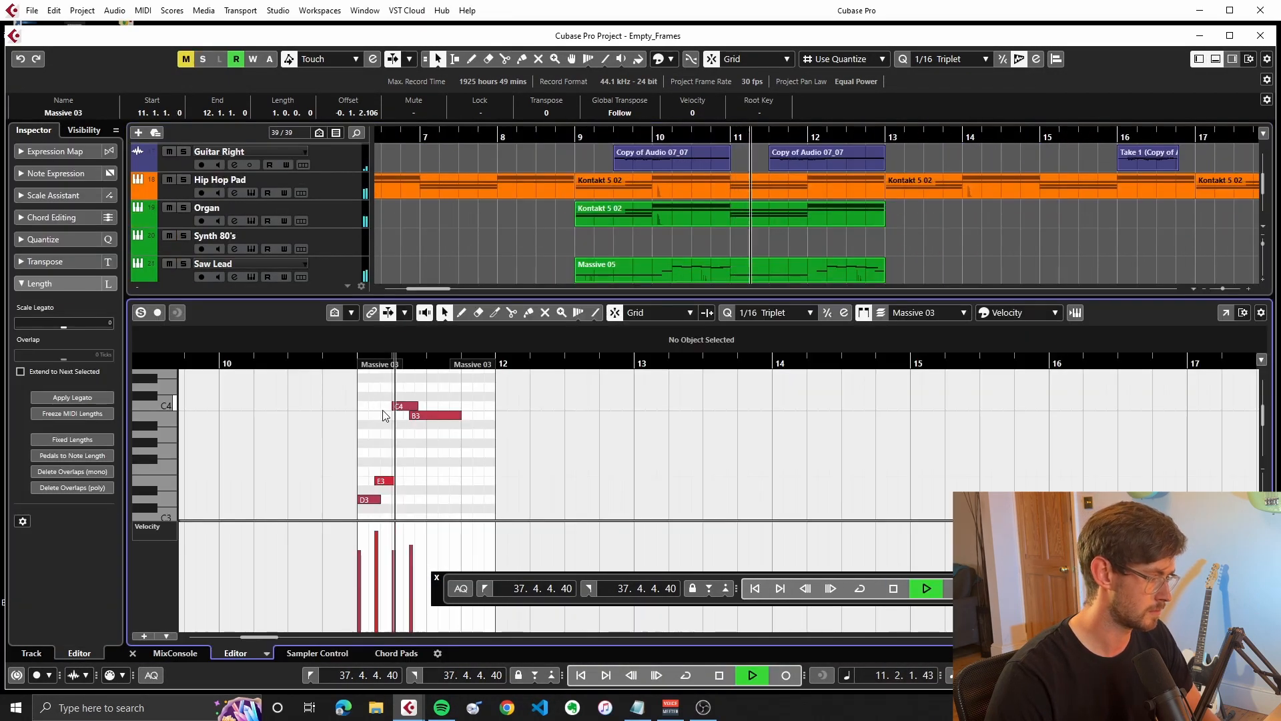
left_click(801, 267)
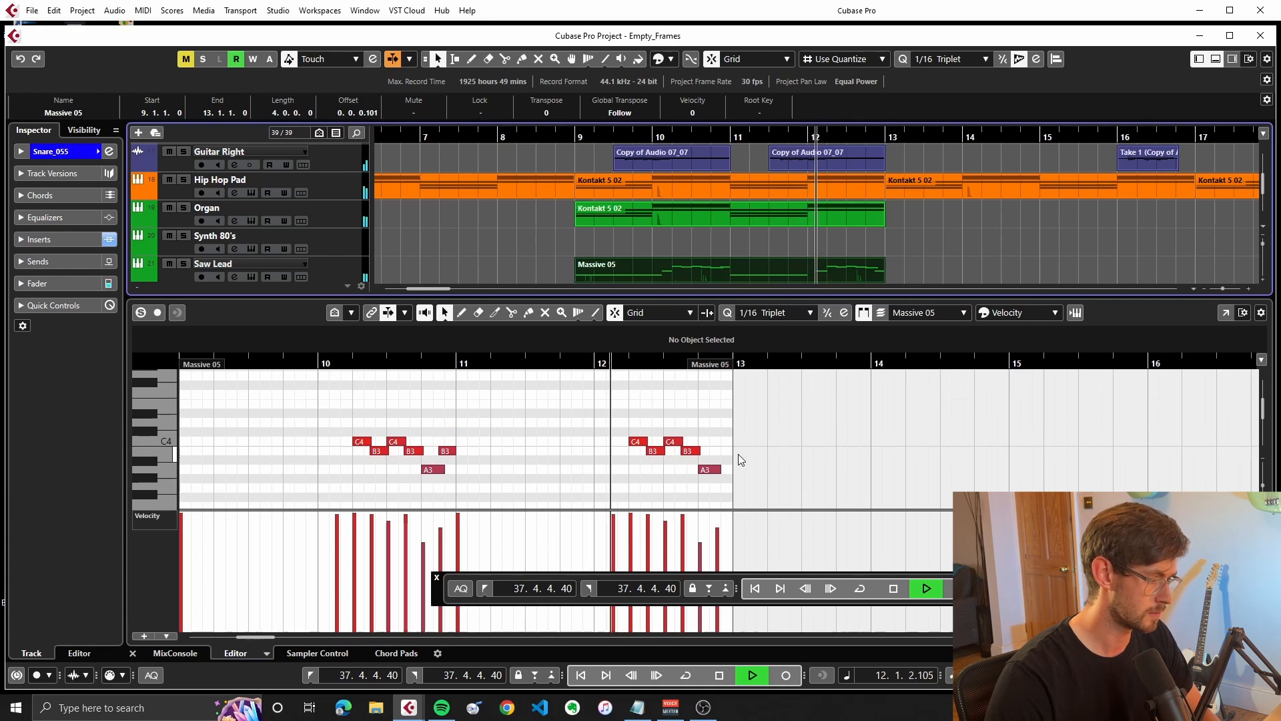
scroll(738, 454, "down", 2)
scroll(738, 454, "up", 1)
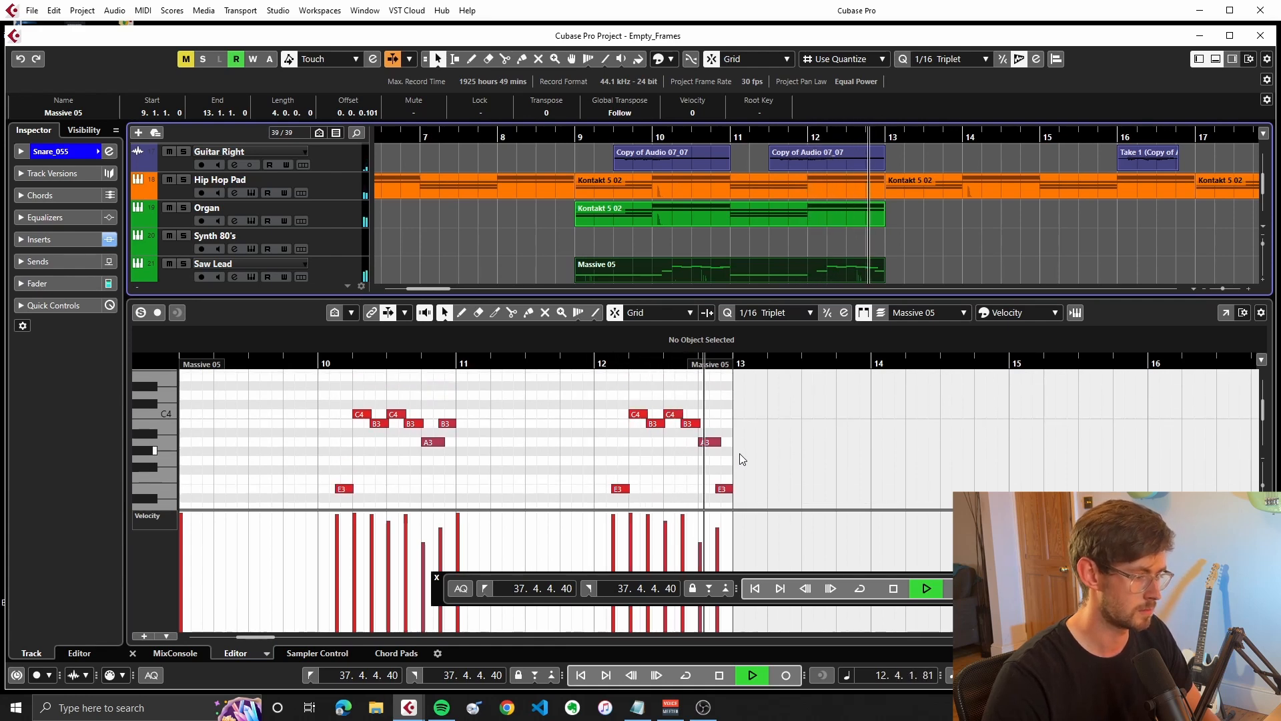
Close the note editor and audition the Dre Lead track soloed from just before bar 9, stopping after its first phrase
key("space")
left_click(132, 654)
scroll(771, 319, "down", 2)
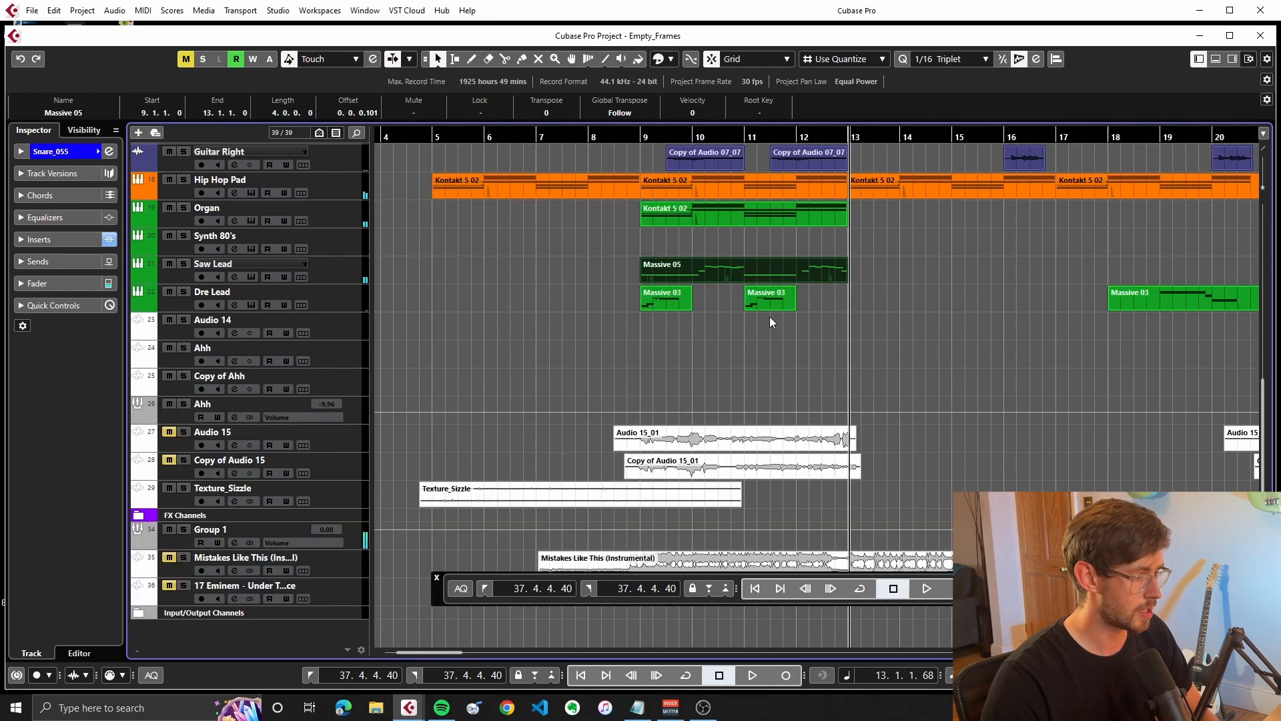
left_click(218, 301)
left_click(627, 138)
left_click(184, 291)
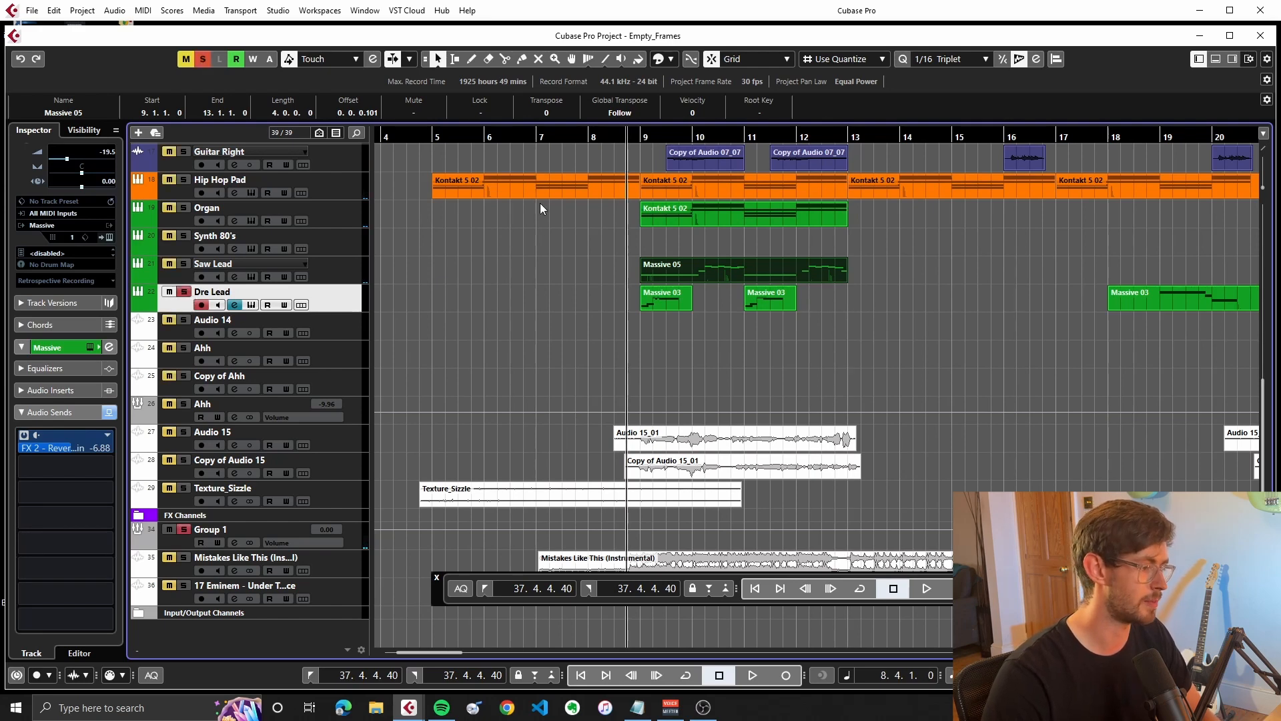
key("space")
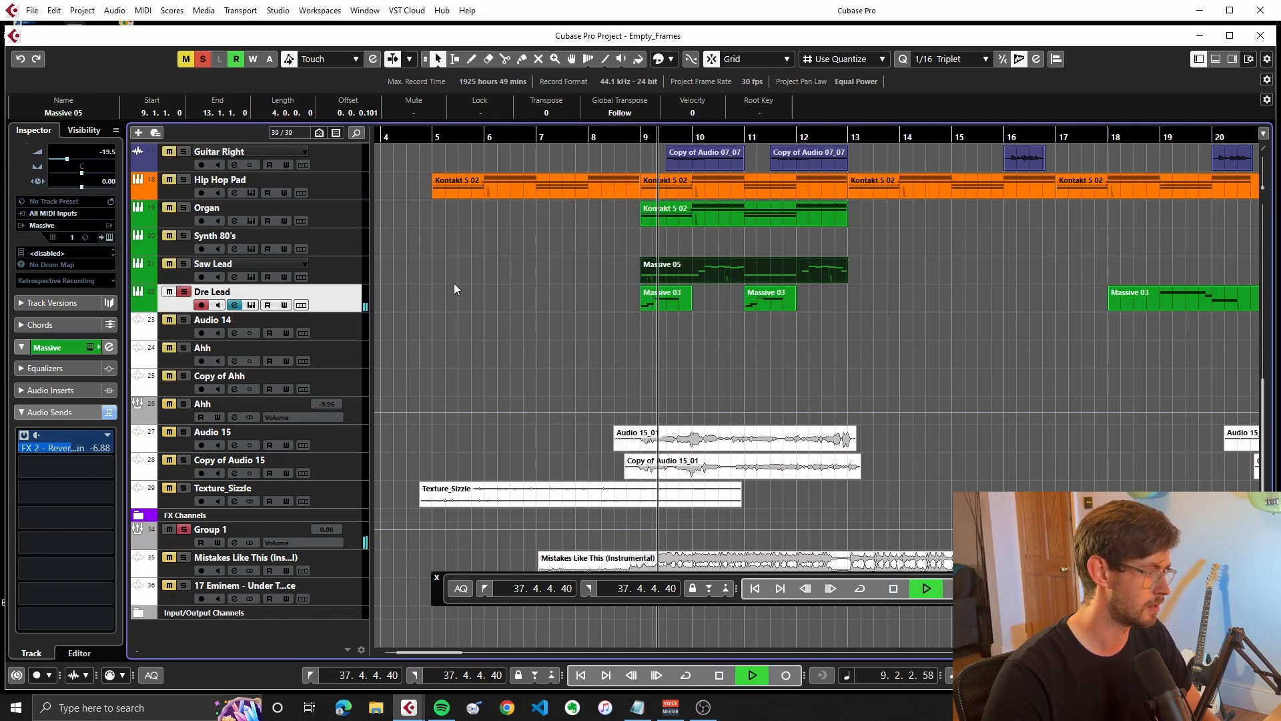
key("space")
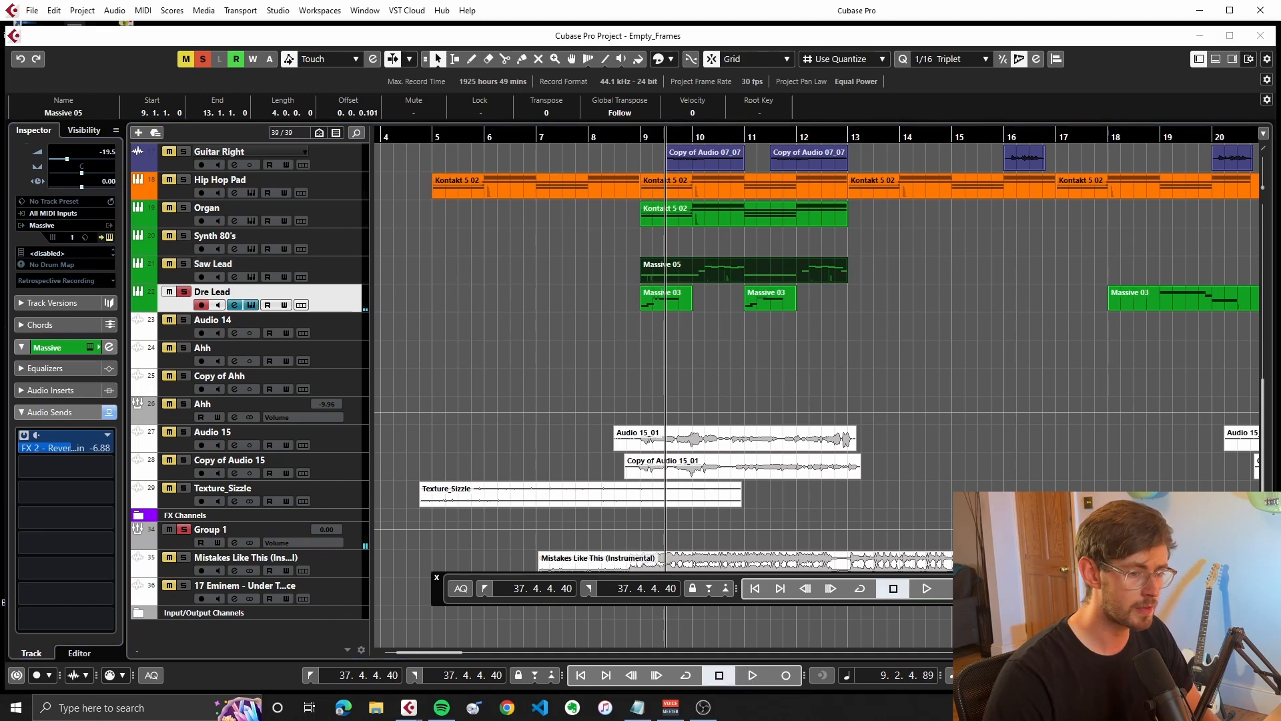
View Dre Lead's Massive instrument, close it, replay the part from around bar 9 and unsolo the track before stopping
left_click_drag(1280, 183, 536, 111)
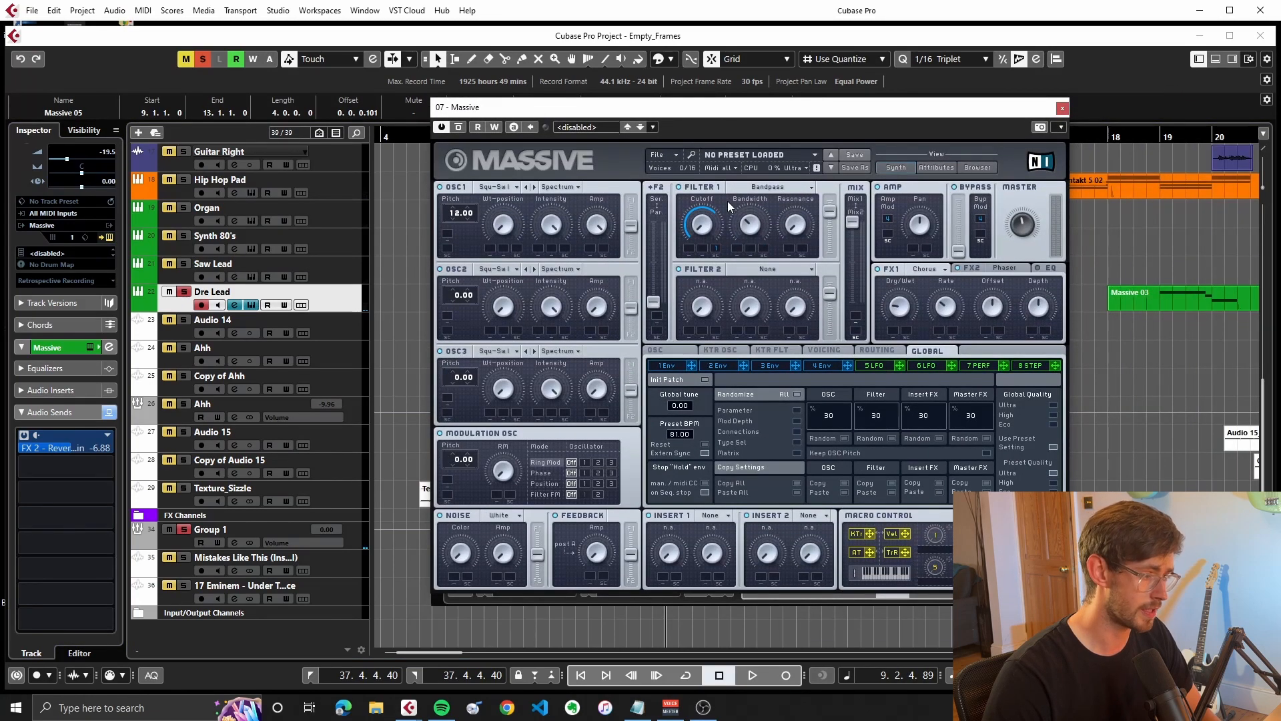
left_click(1062, 107)
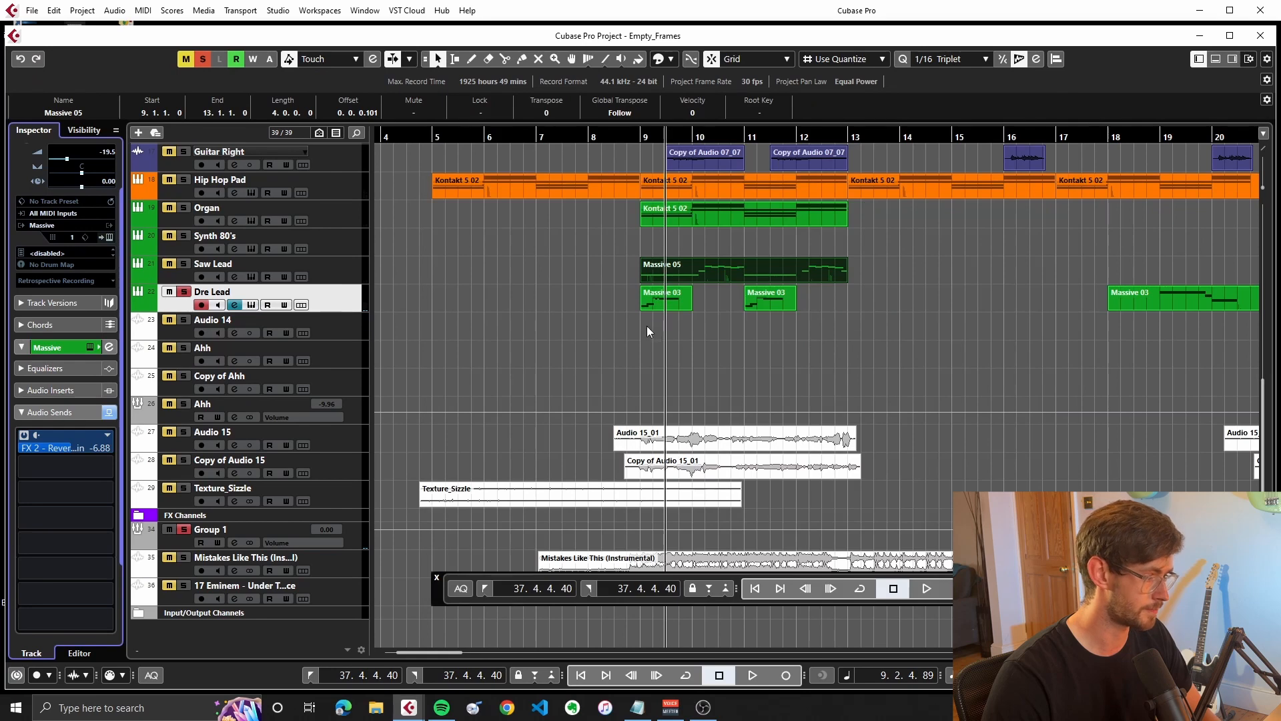
left_click(642, 140)
key("space")
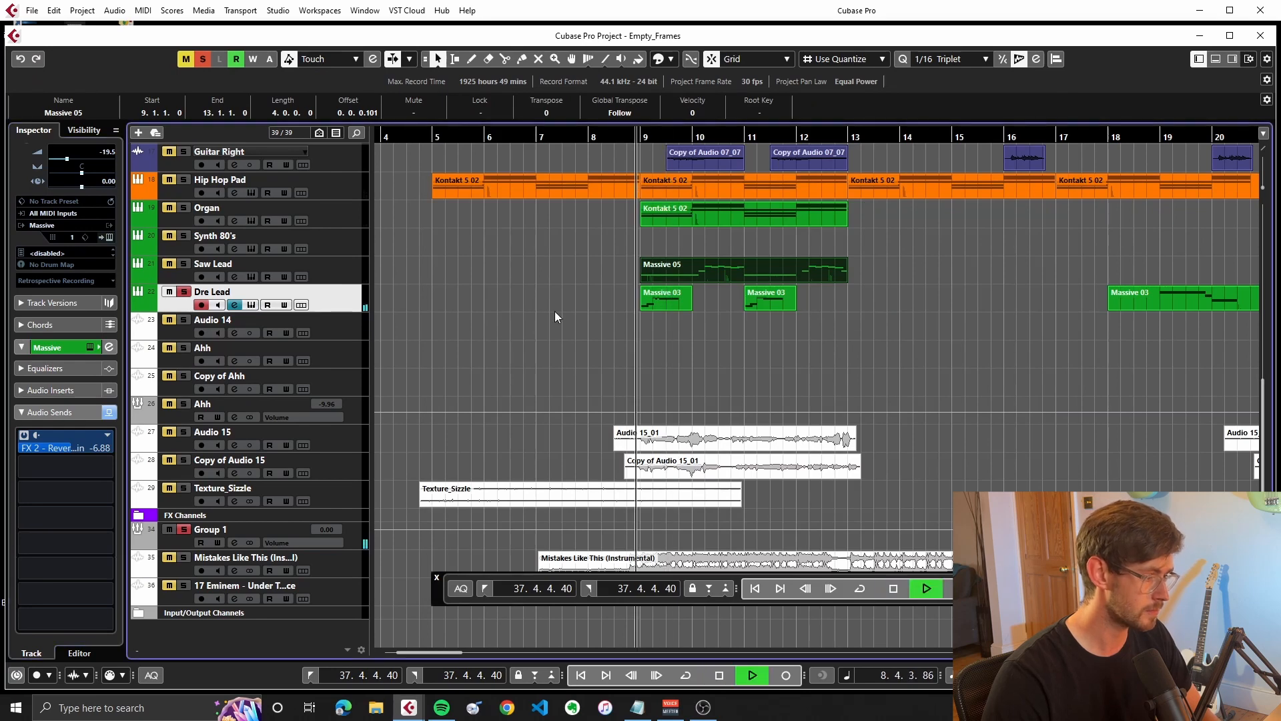
left_click(184, 292)
key("space")
Solo Texture_Sizzle from just before bar 5, inspect its clip in the sample editor, and unsolo the track
left_click(425, 135)
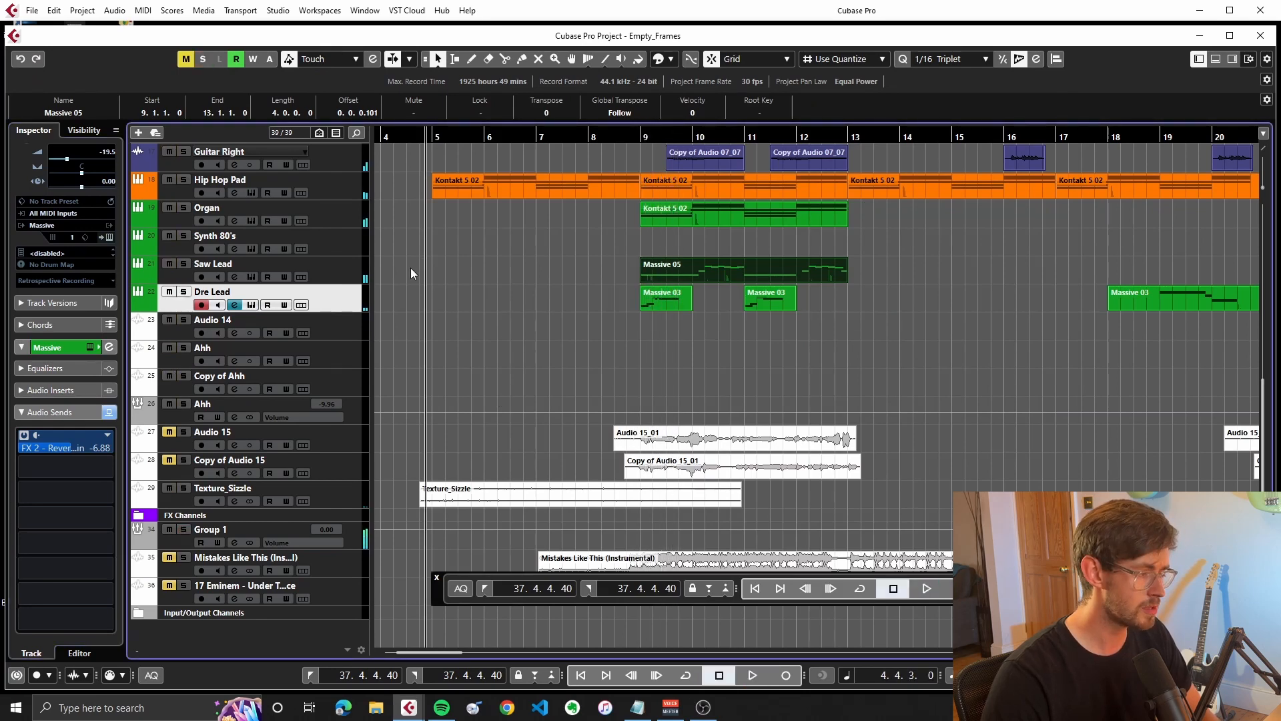
left_click(209, 497)
left_click(183, 488)
double_click(434, 489)
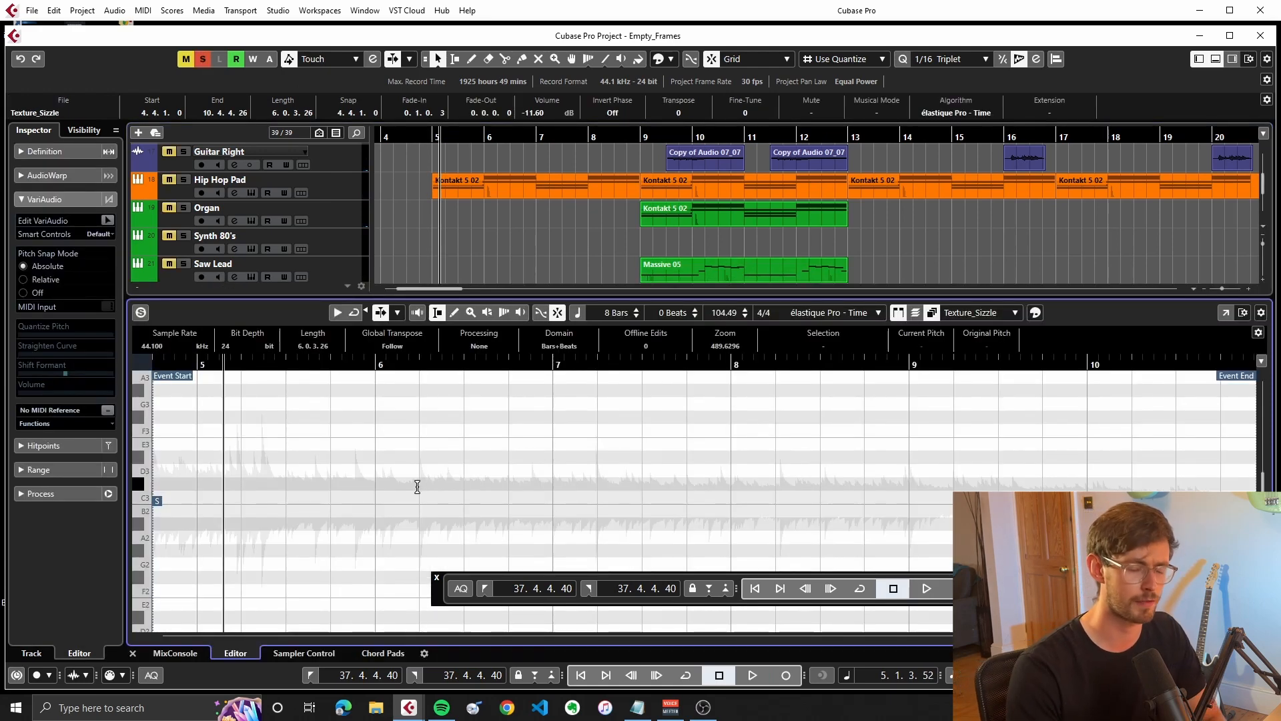
left_click(132, 654)
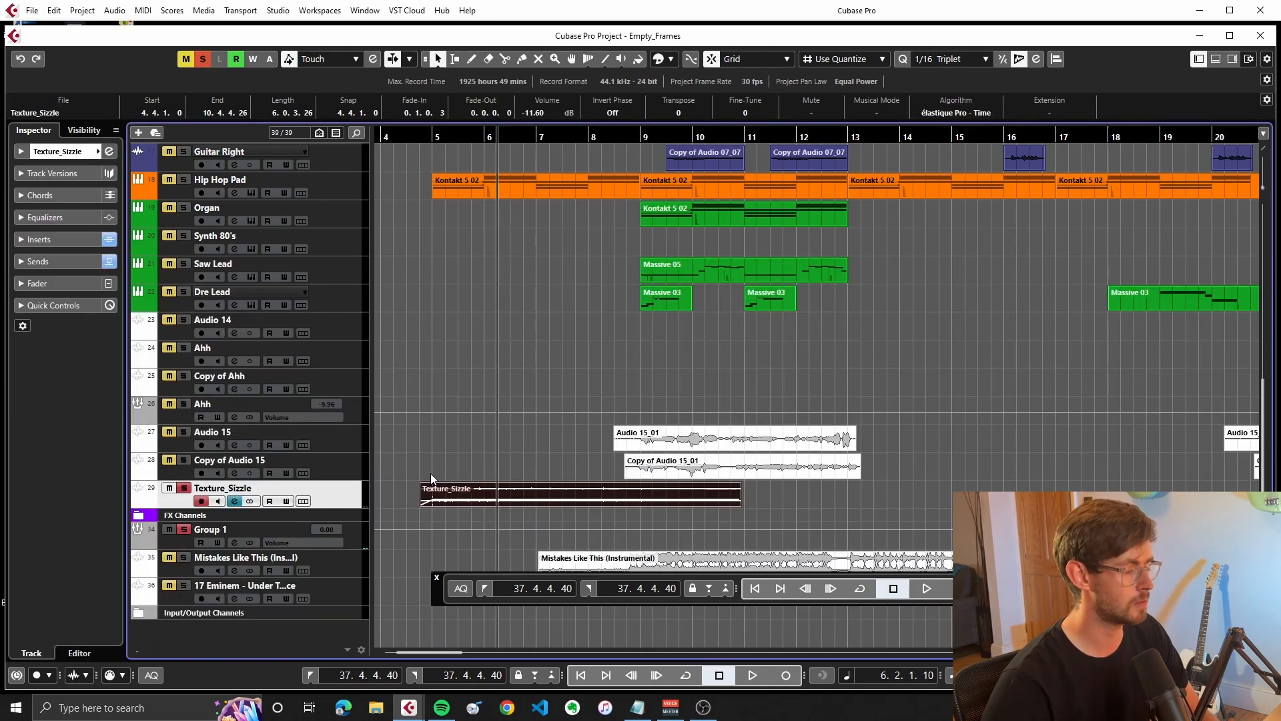
left_click(183, 488)
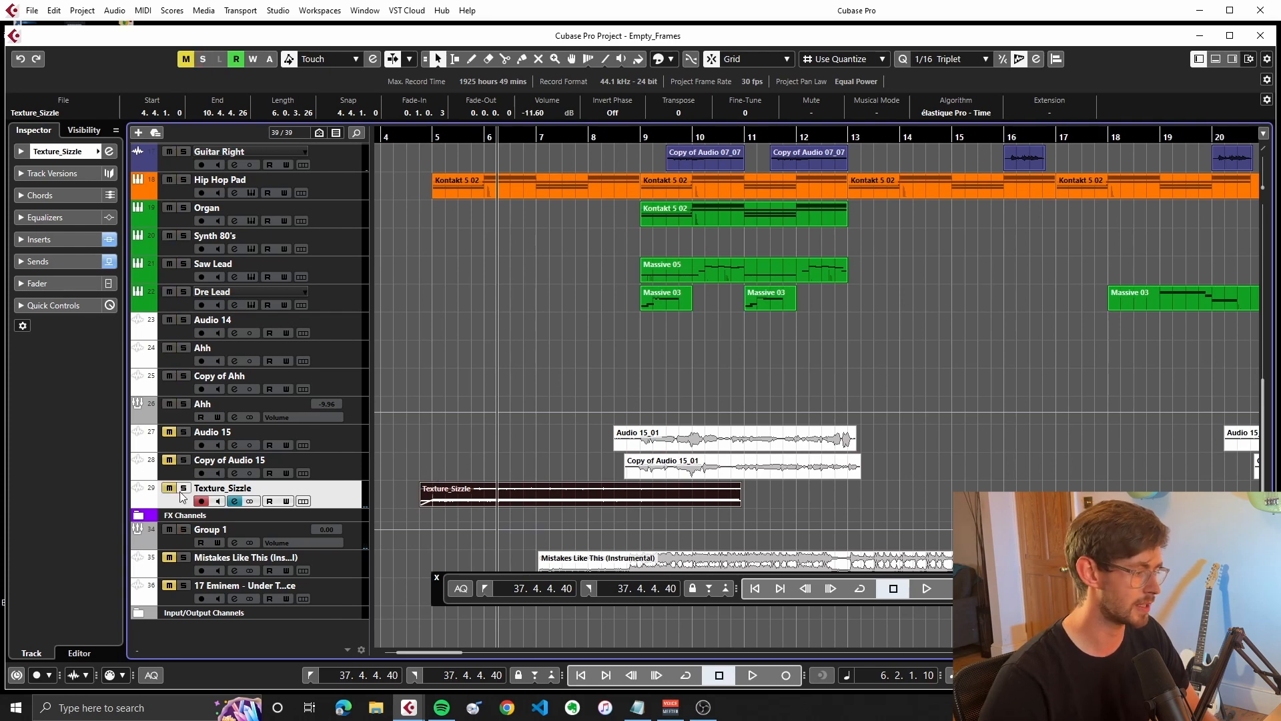
Play the unsoloed mix from bar 5 while looking over the intro's other tracks, and stop
double_click(434, 135)
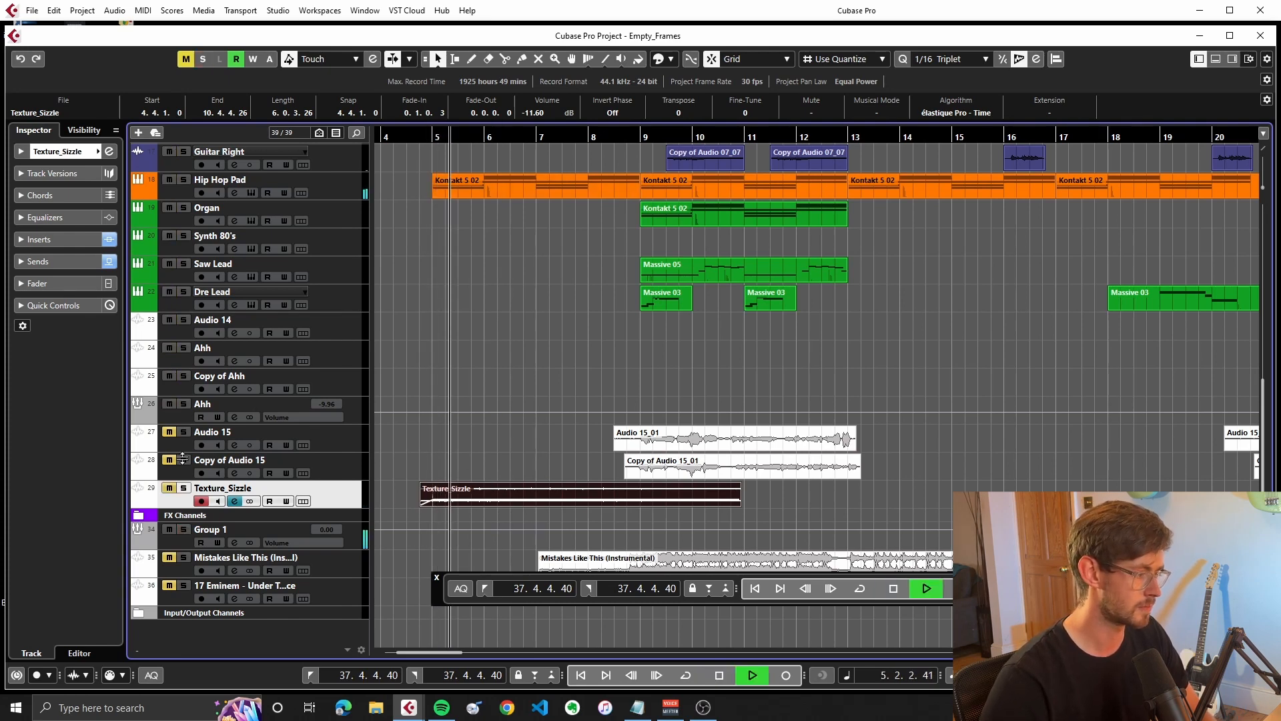
scroll(461, 471, "up", 10)
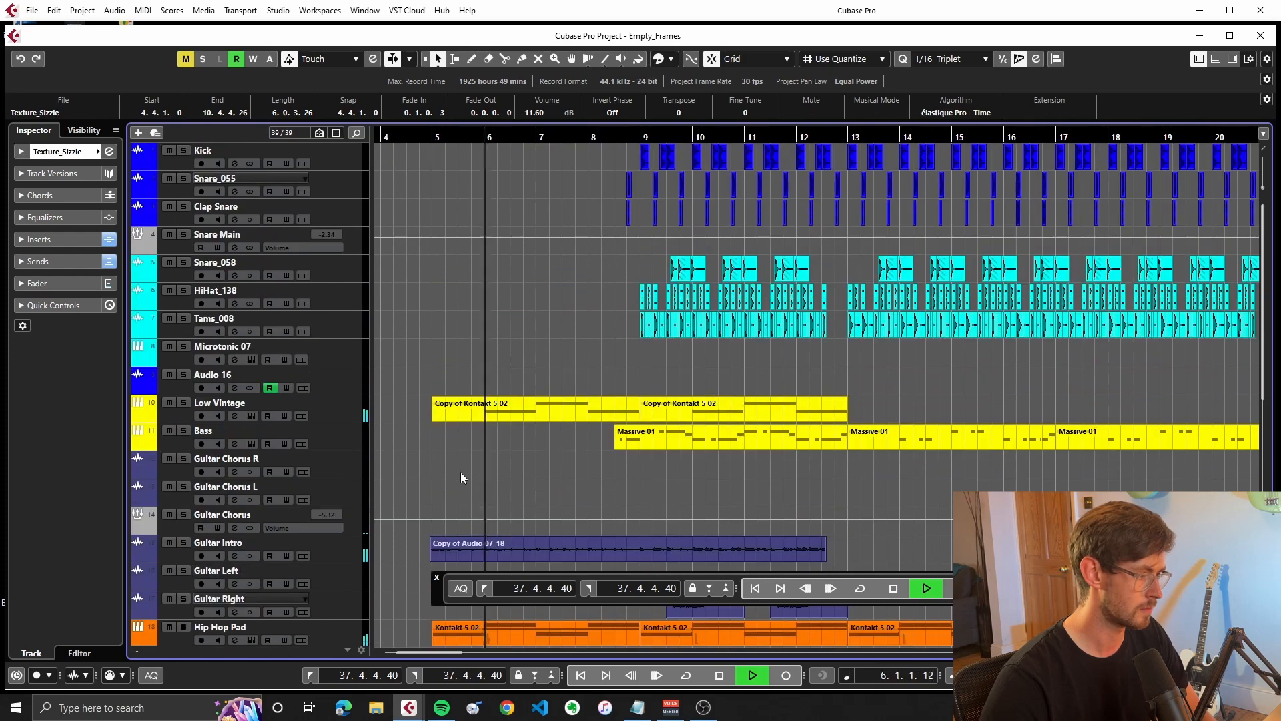
scroll(460, 471, "down", 10)
key("space")
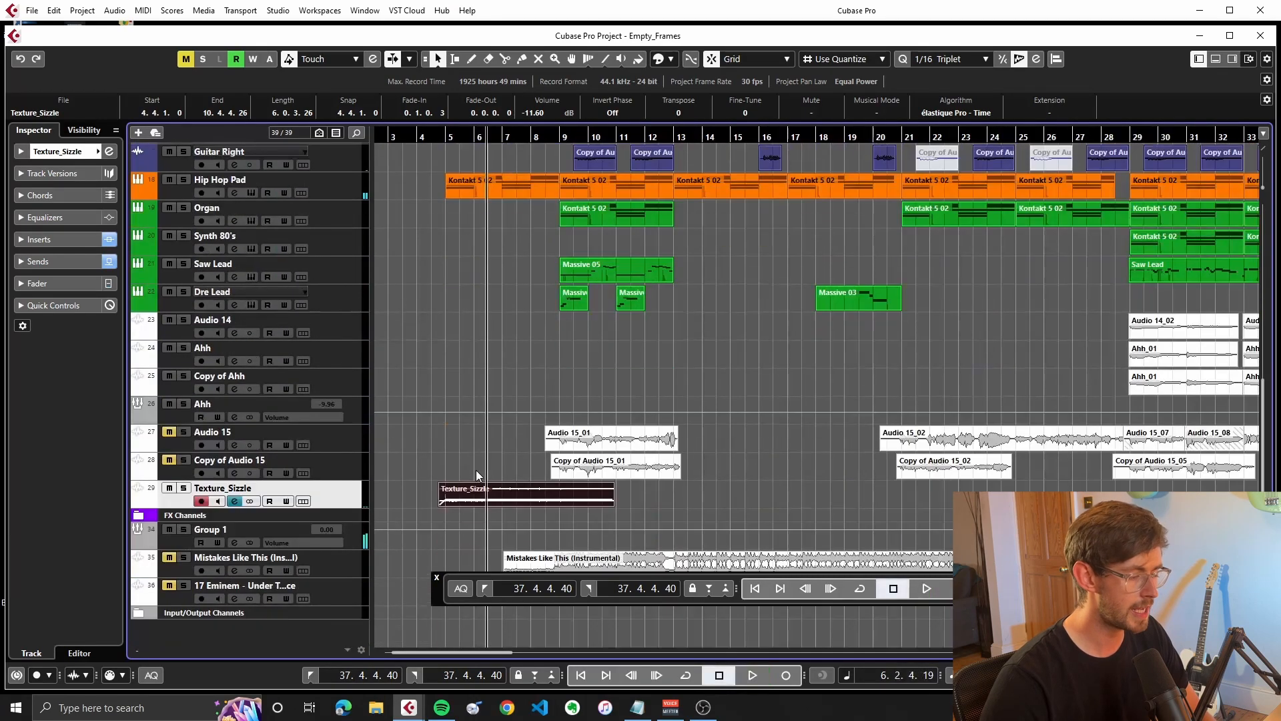
Solo the Ahh group with its Audio 14, Ahh and Copy of Ahh tracks and audition them from just before bar 29
scroll(475, 470, "down", 2)
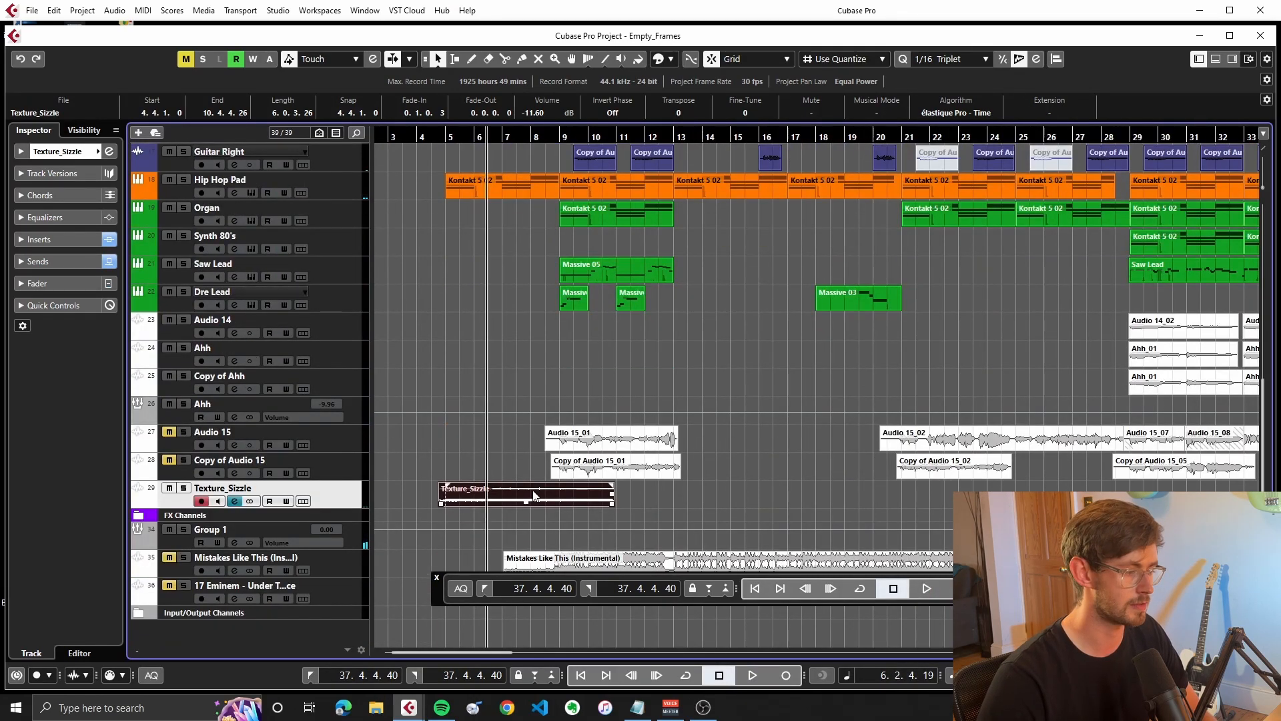
scroll(533, 495, "right", 6)
scroll(534, 495, "up", 3)
scroll(537, 492, "up", 5)
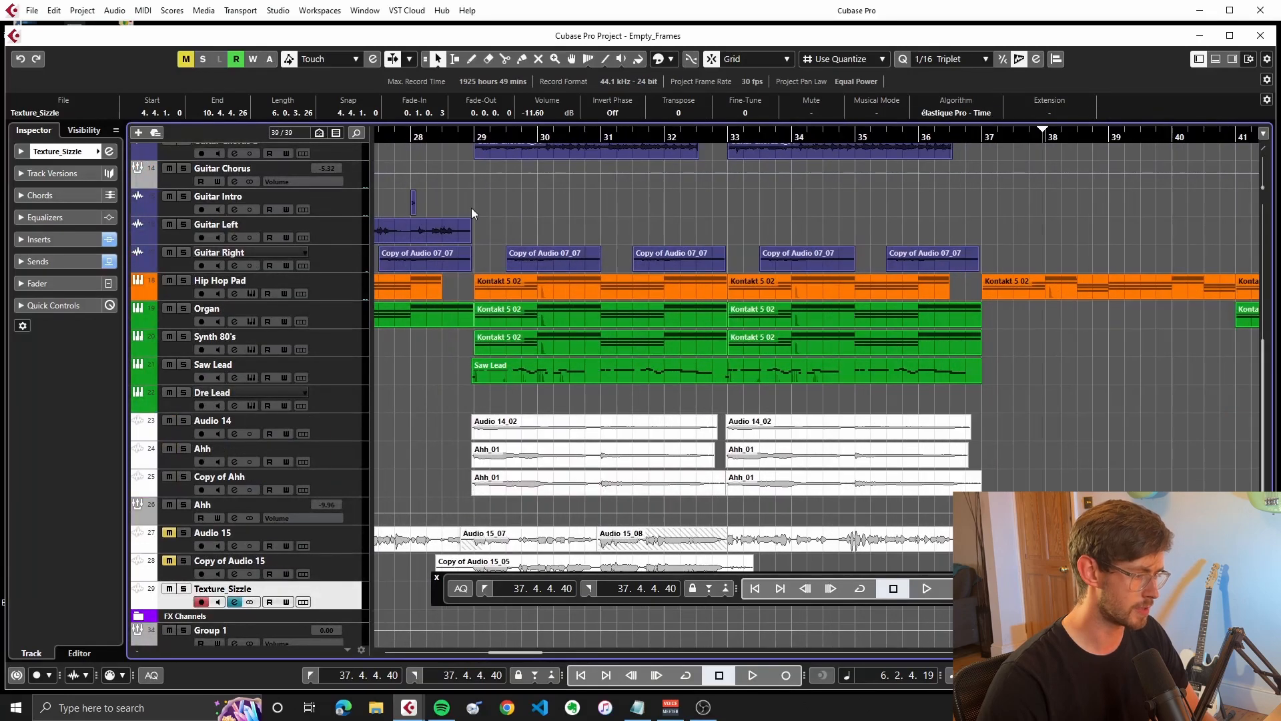
left_click(462, 138)
left_click(184, 505)
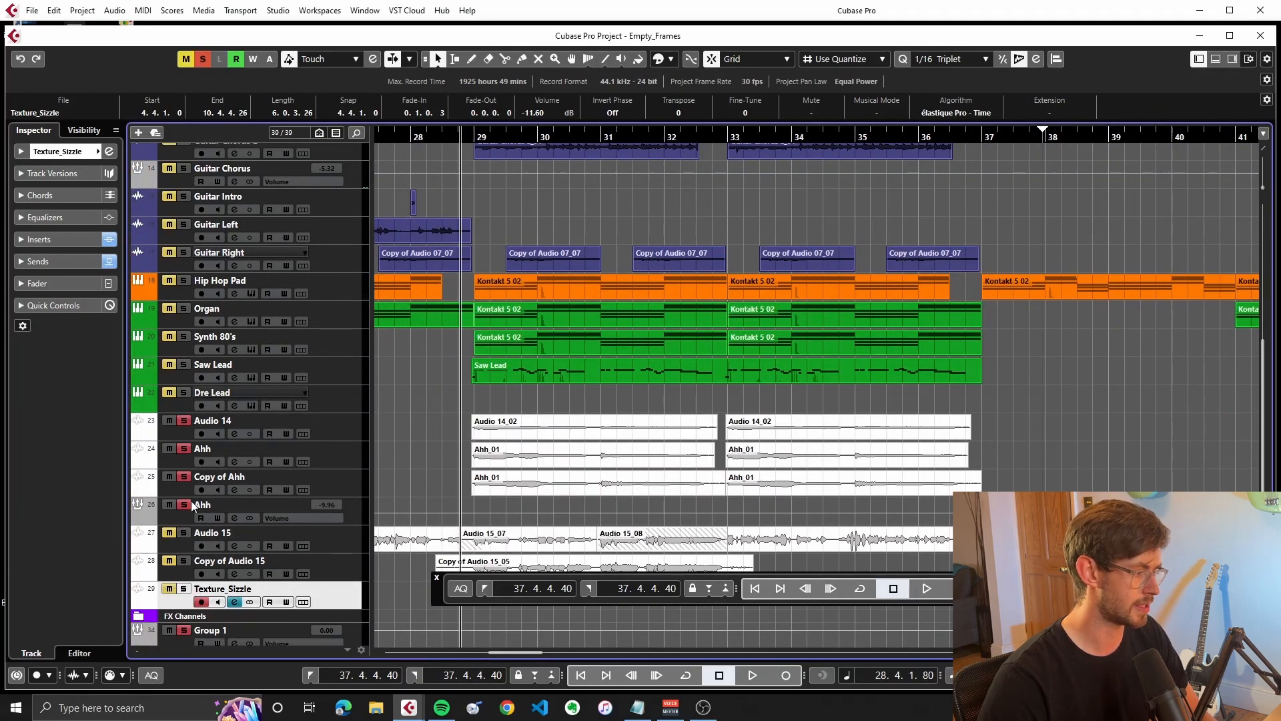
left_click(231, 424)
key("space")
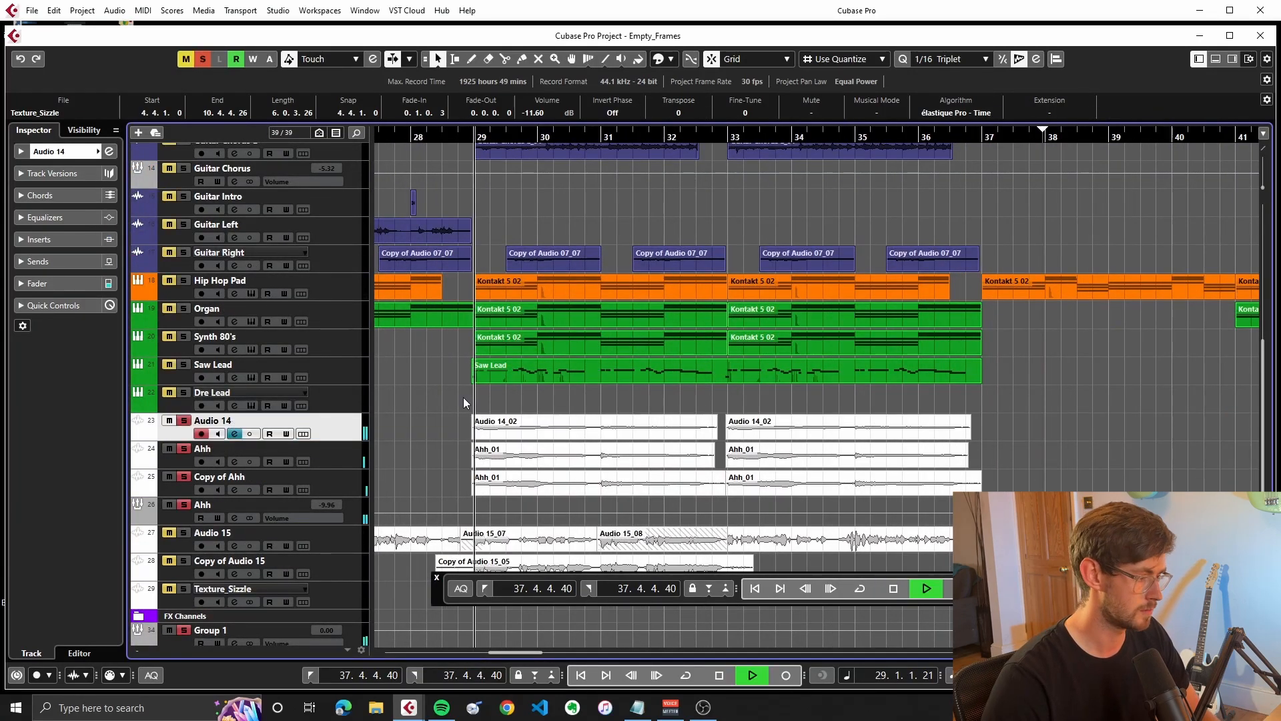
key("space")
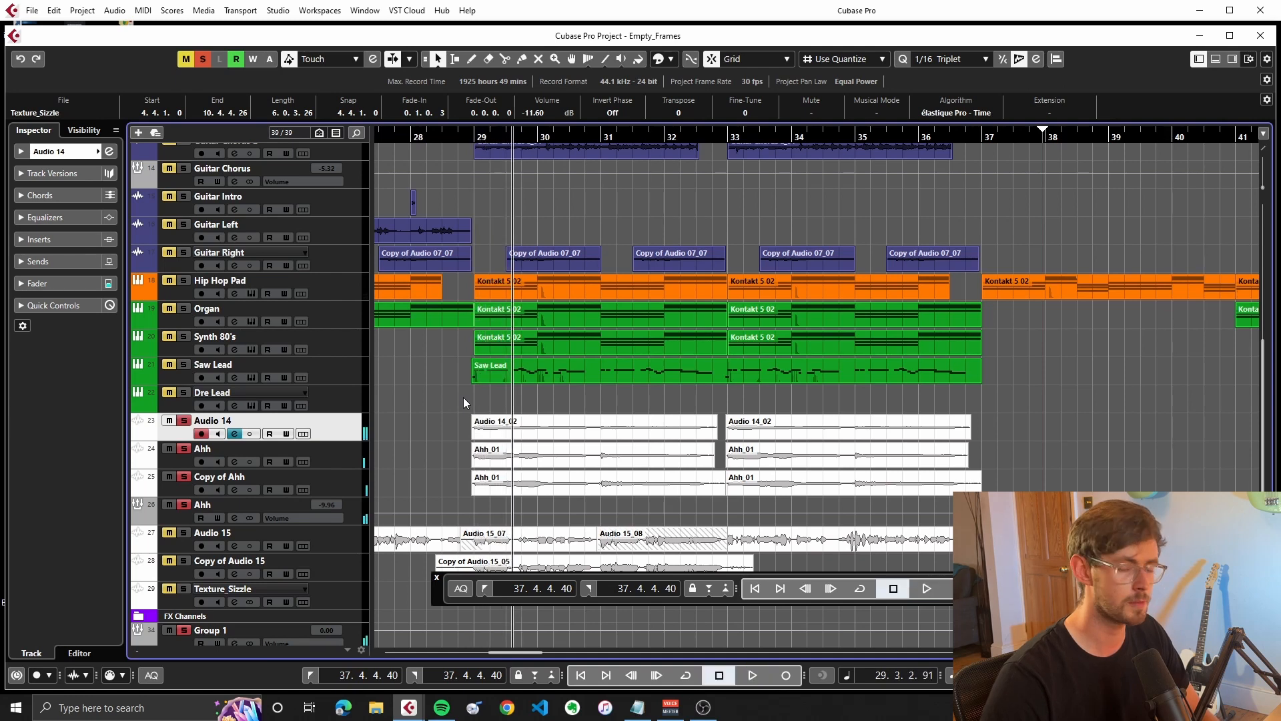
Replay the soloed Ahh vocals from bar 29 with the Ahh group channel selected to view its sends, and stop
left_click(472, 138)
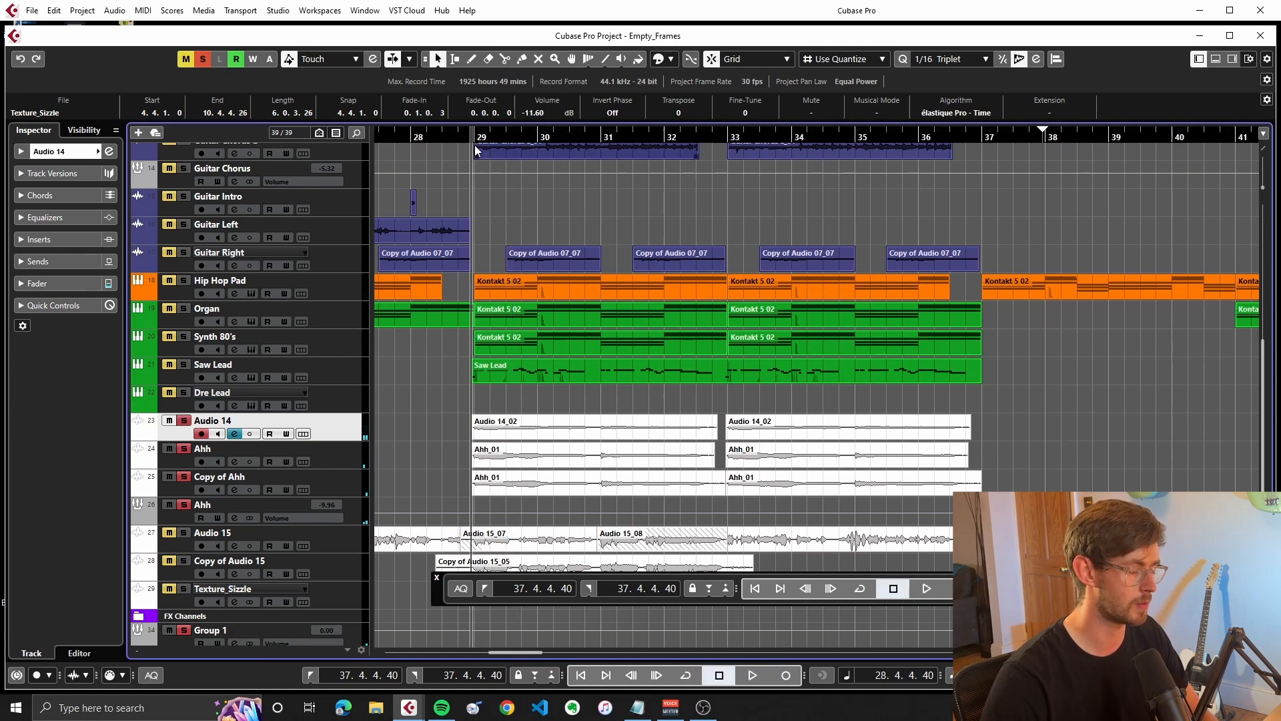
key("space")
left_click(257, 506)
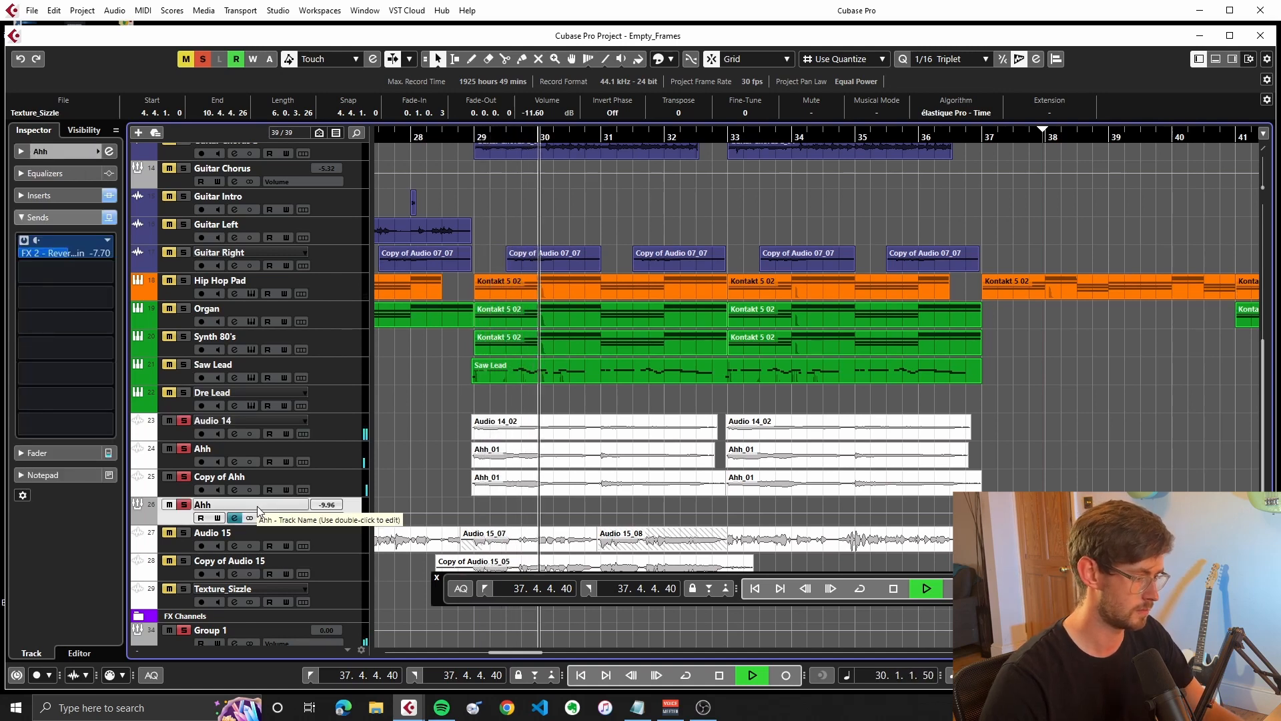
key("space")
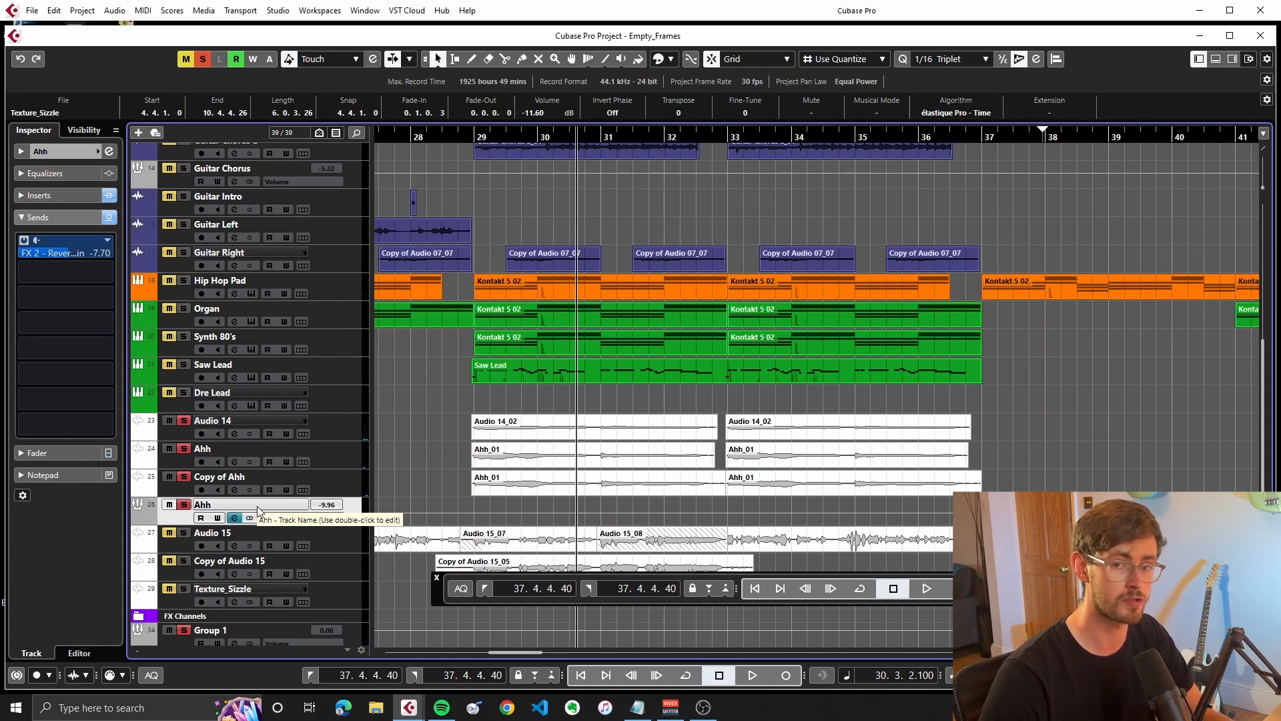
Open the MixConsole, move the transport bar off the faders, and play the soloed vocals from just before bar 29
left_click(465, 139)
key("F3")
left_click(570, 665)
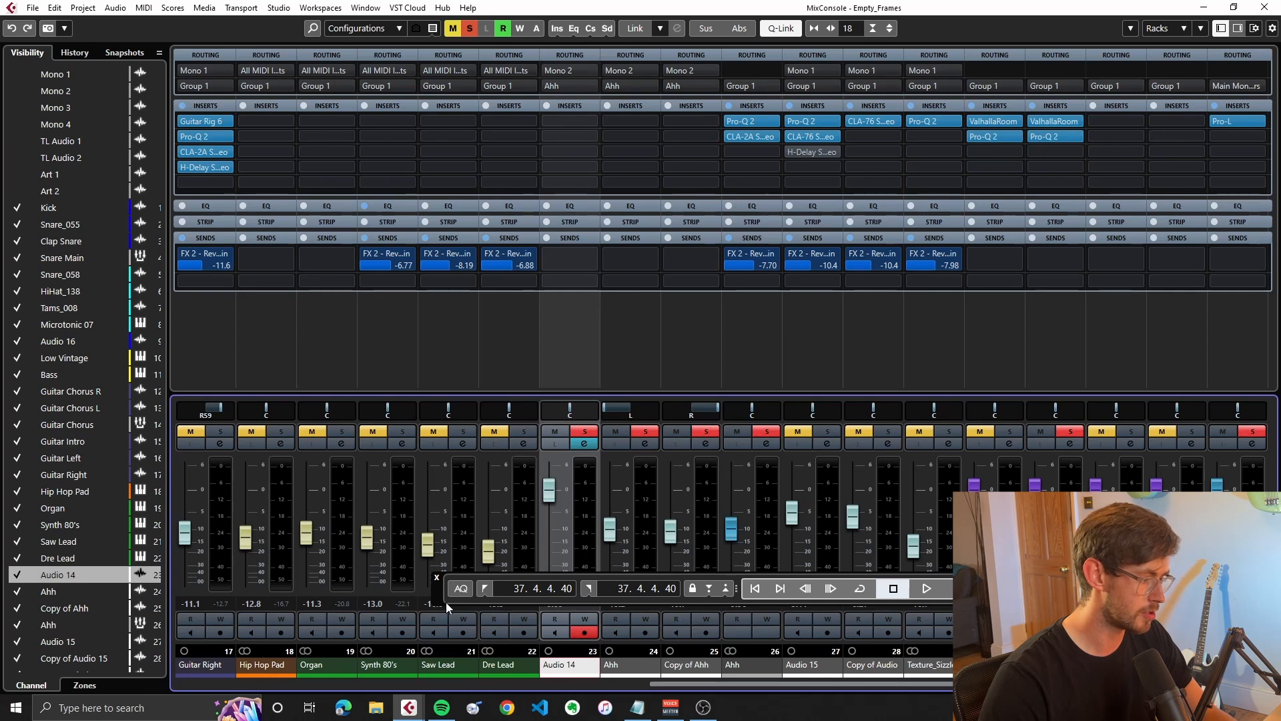
left_click_drag(446, 602, 988, 551)
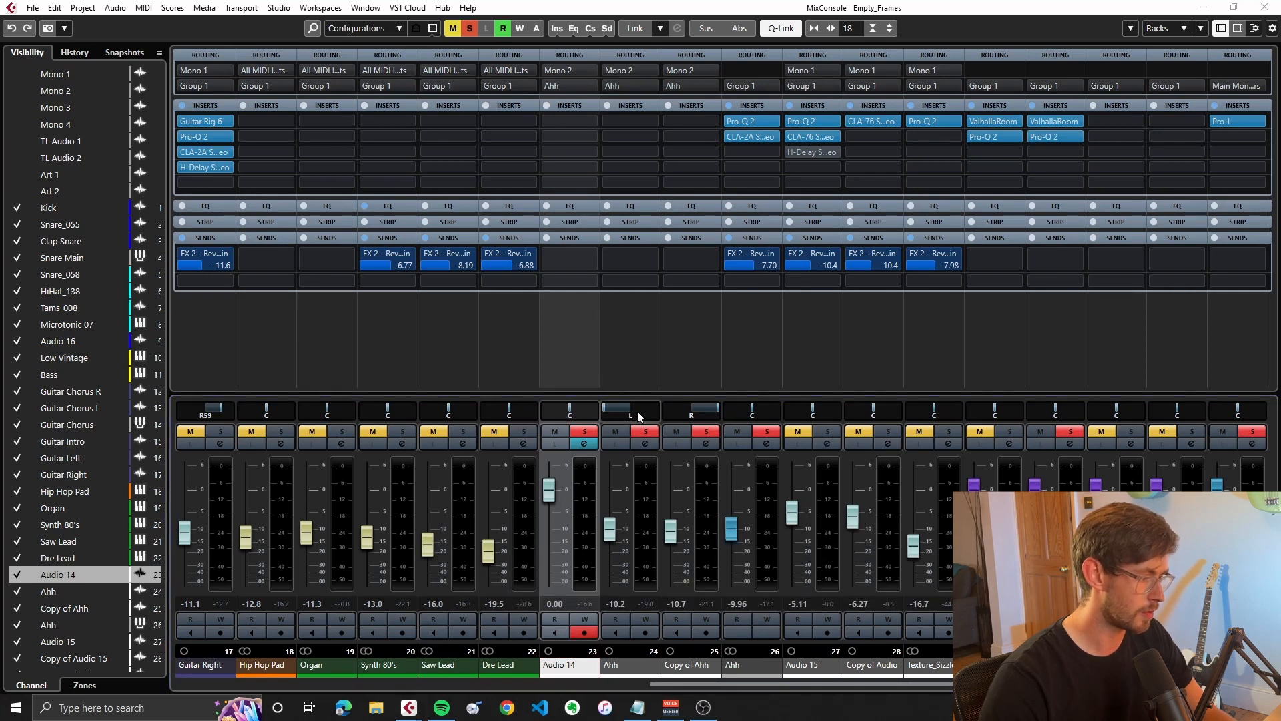
left_click(712, 389)
key("space")
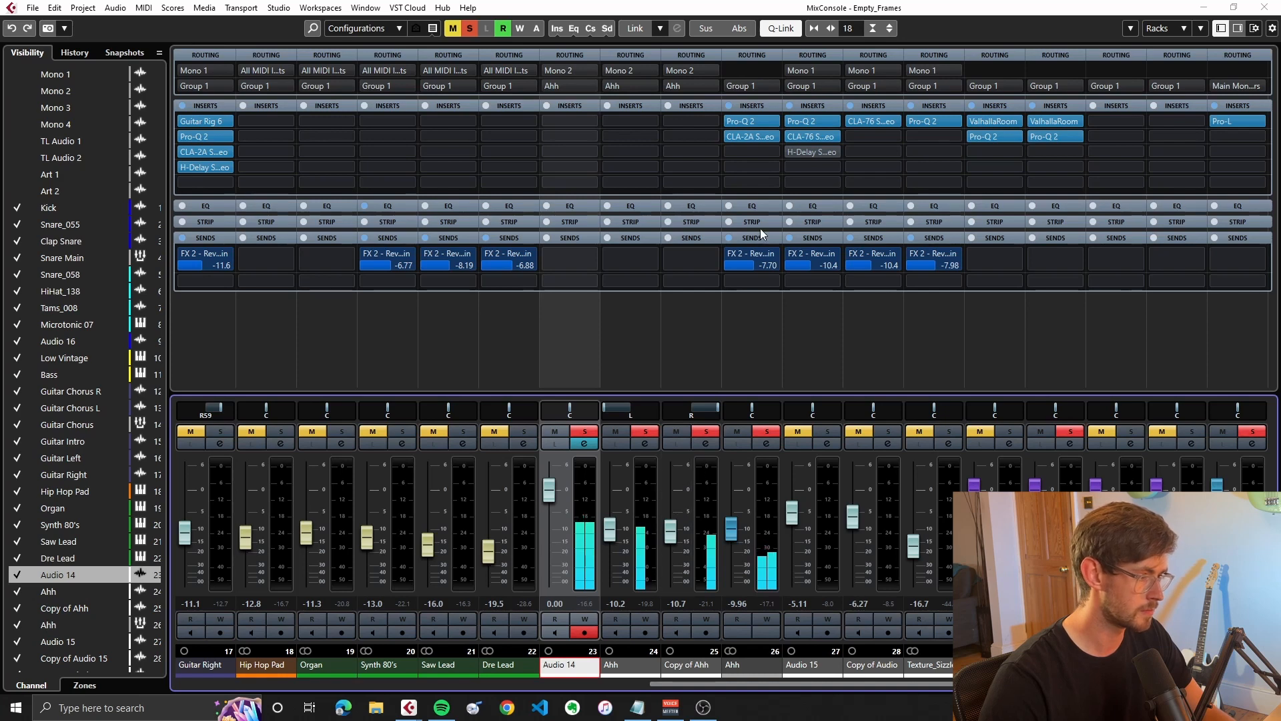
Examine the Ahh group's Pro-Q 2 equalizer curve and CLA-2A compressor settings, closing each plug-in window
left_click(756, 123)
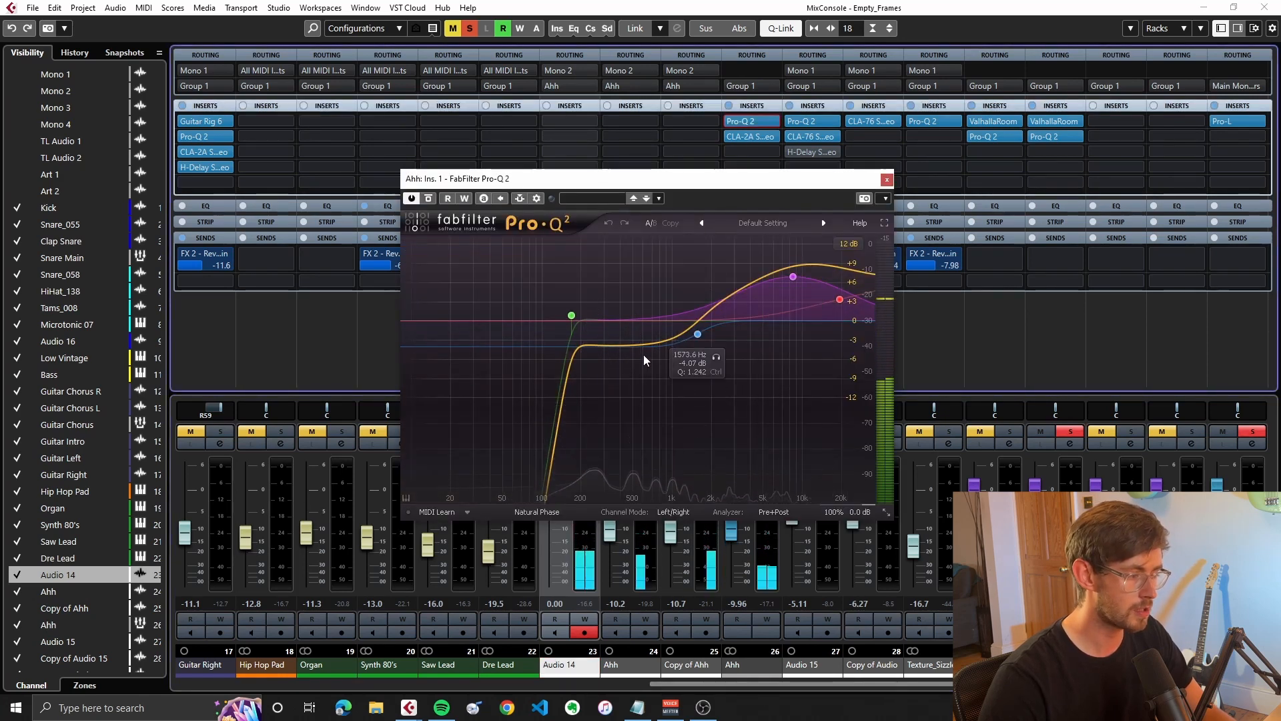
left_click(887, 179)
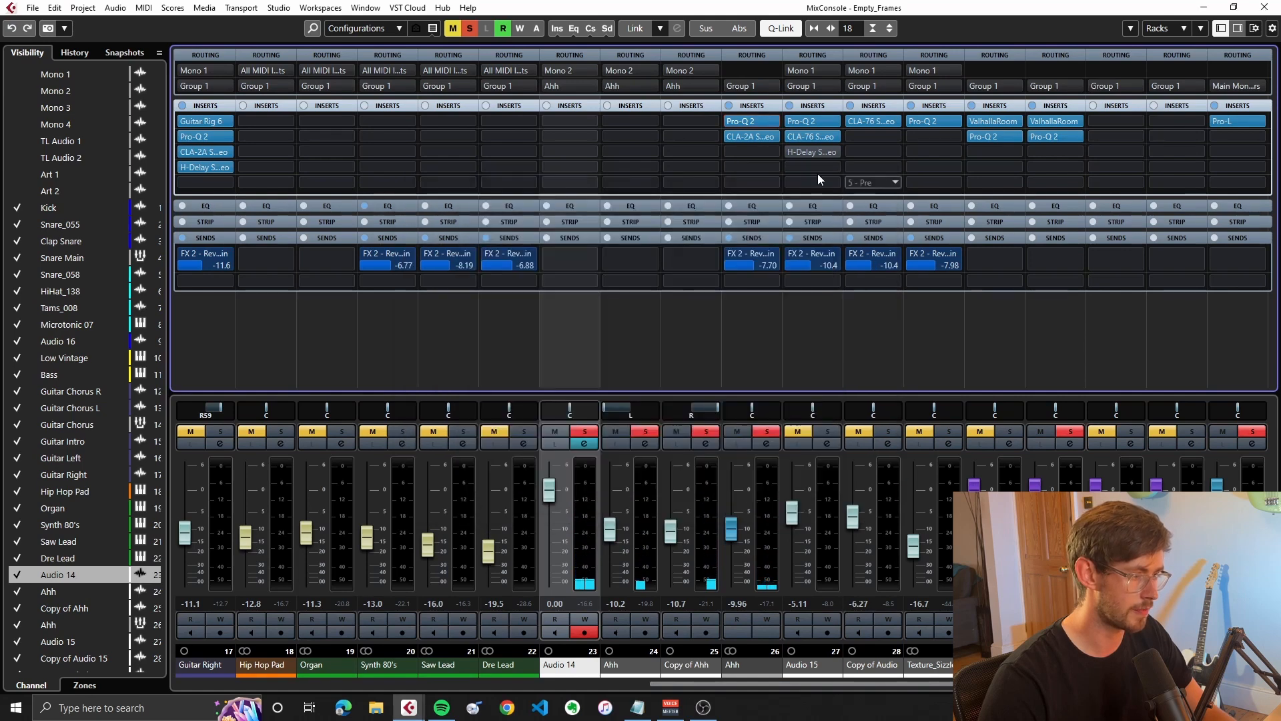
left_click(760, 135)
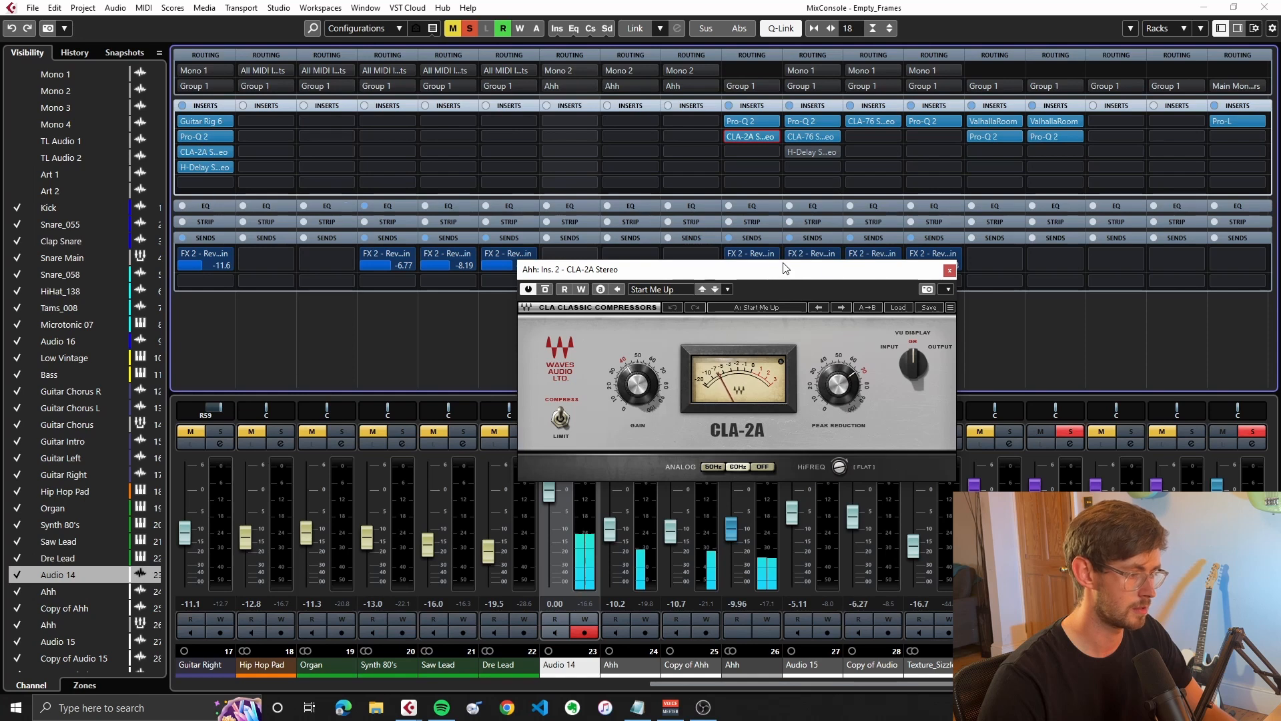
left_click(949, 270)
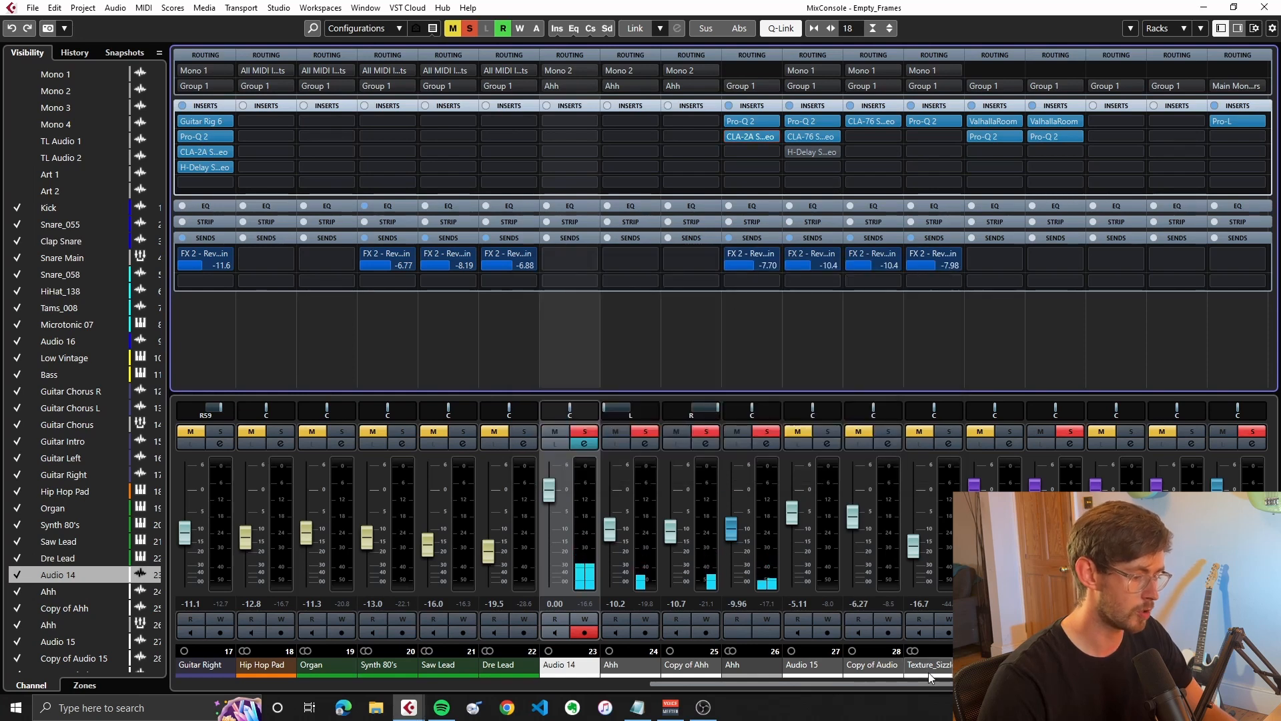
Review the ValhallaRoom reverb and Pro-Q 2 inserts on the FX 2 reverb channel and close both plug-in windows
left_click_drag(929, 682, 1018, 682)
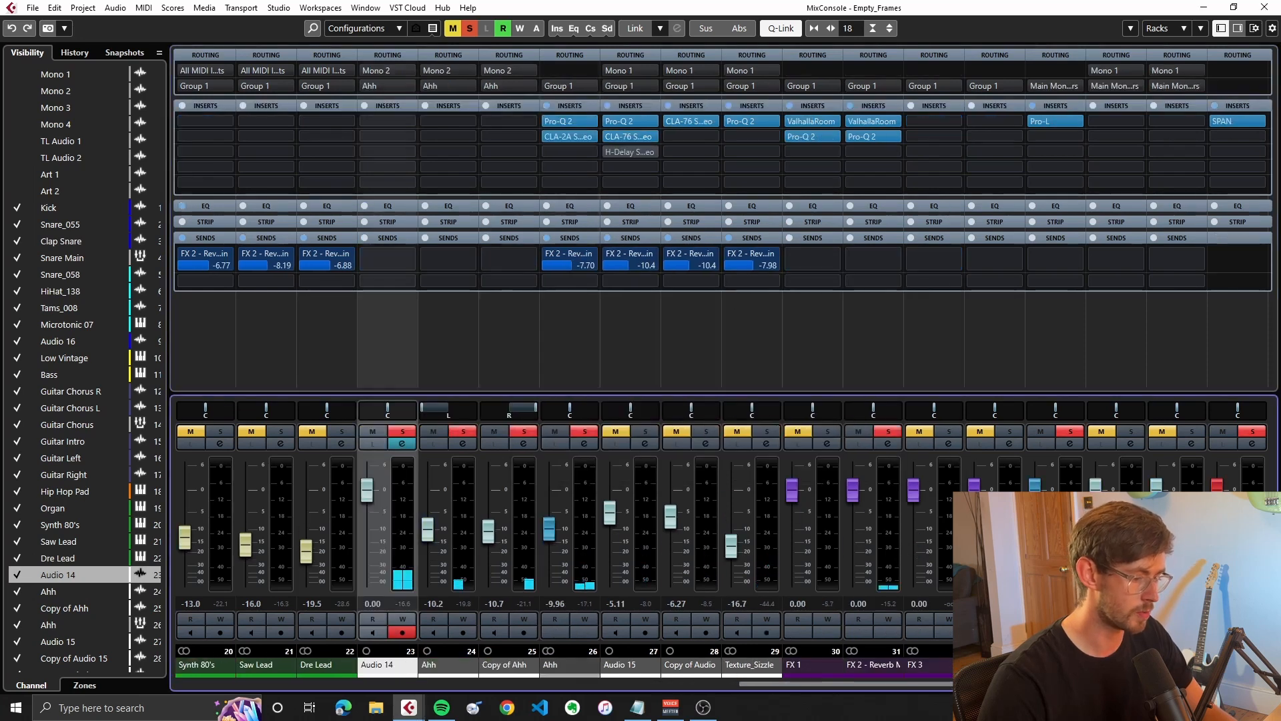
left_click(877, 120)
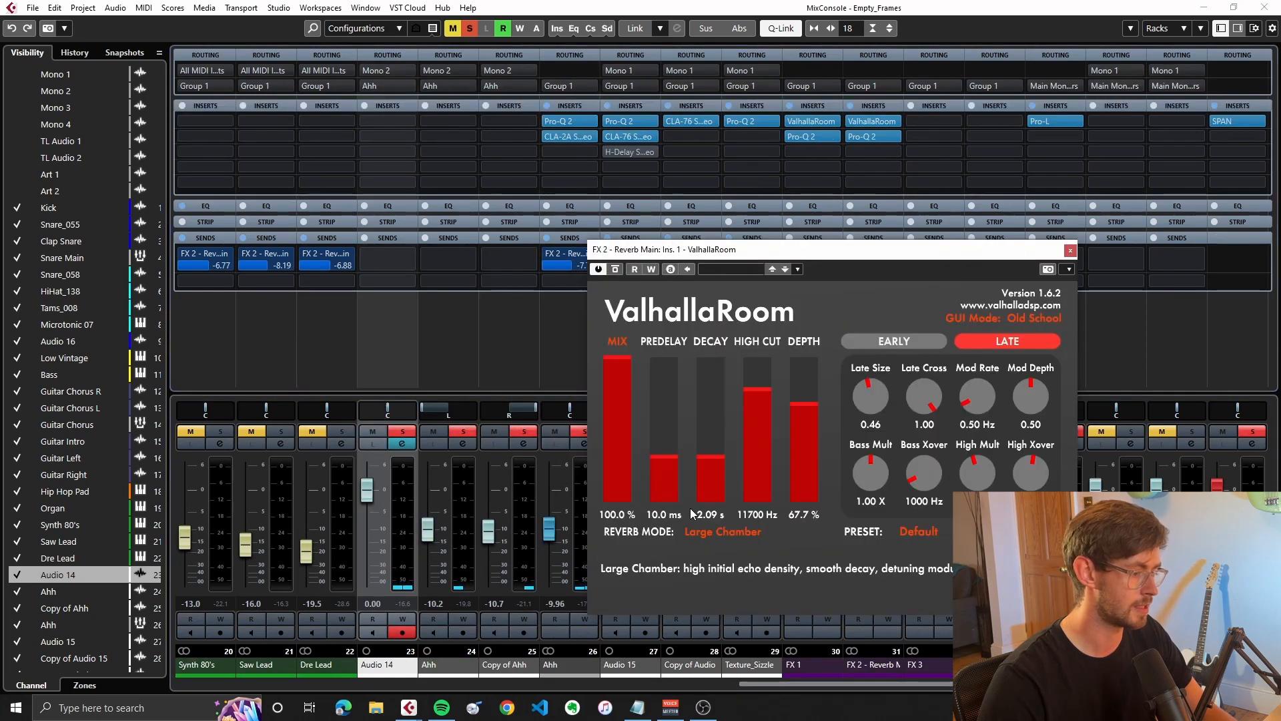
left_click(870, 136)
left_click_drag(1280, 209, 598, 202)
left_click(981, 202)
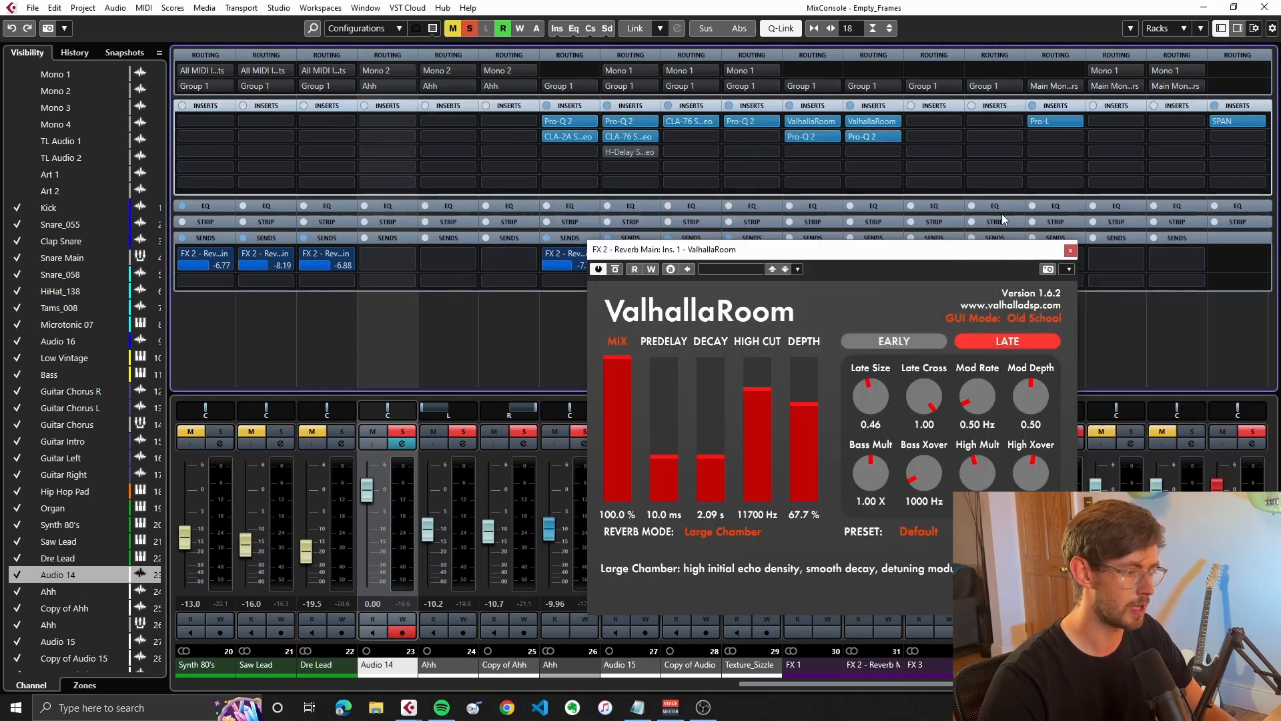
left_click(1071, 251)
Close the MixConsole, unsolo the Ahh group, and play the full mix from just before bar 29
left_click(1264, 7)
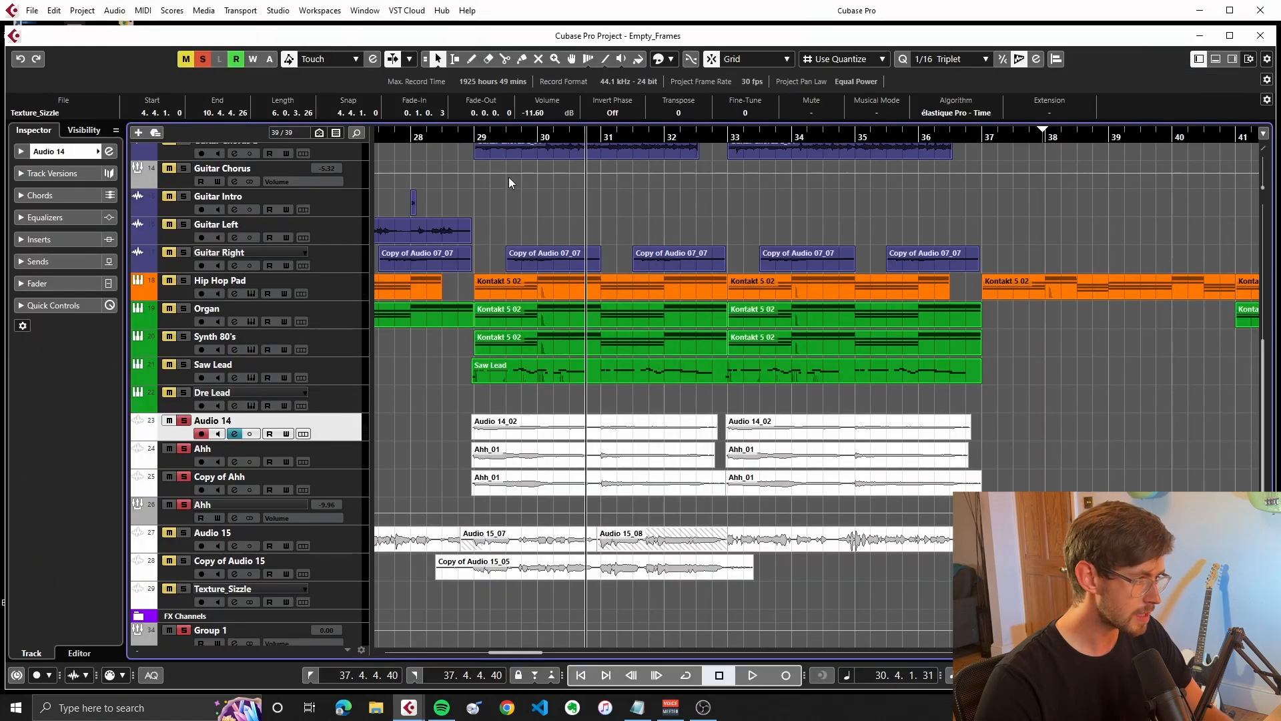
left_click(183, 504)
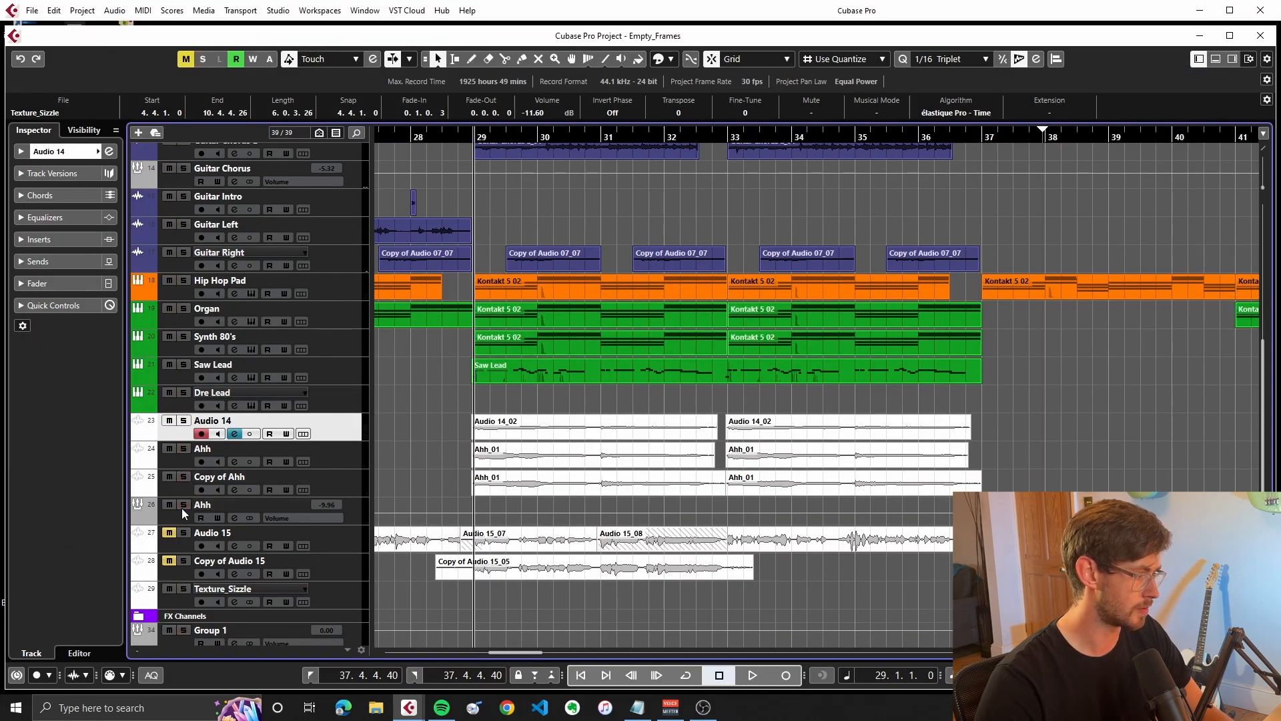
left_click(468, 136)
key("space")
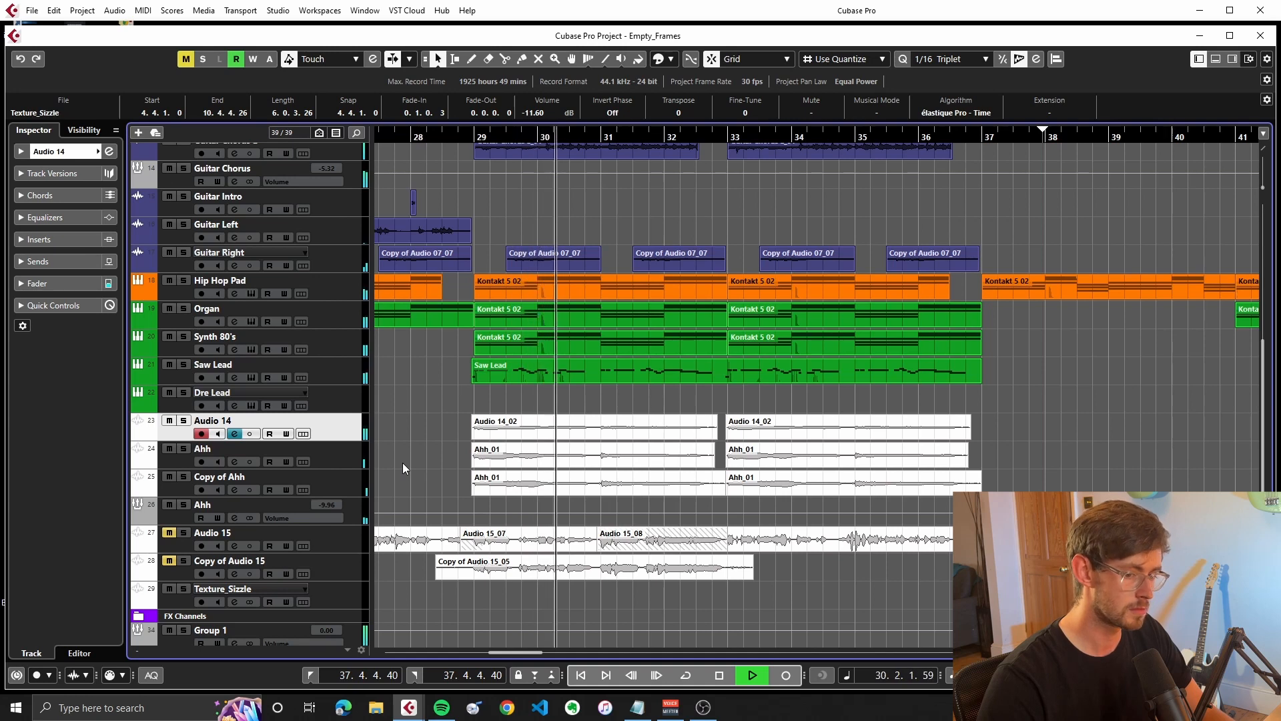
Compare the mix from just before bar 29 with the Audio 14 and Ahh vocal tracks muted and unmuted, leaving them muted
key("space")
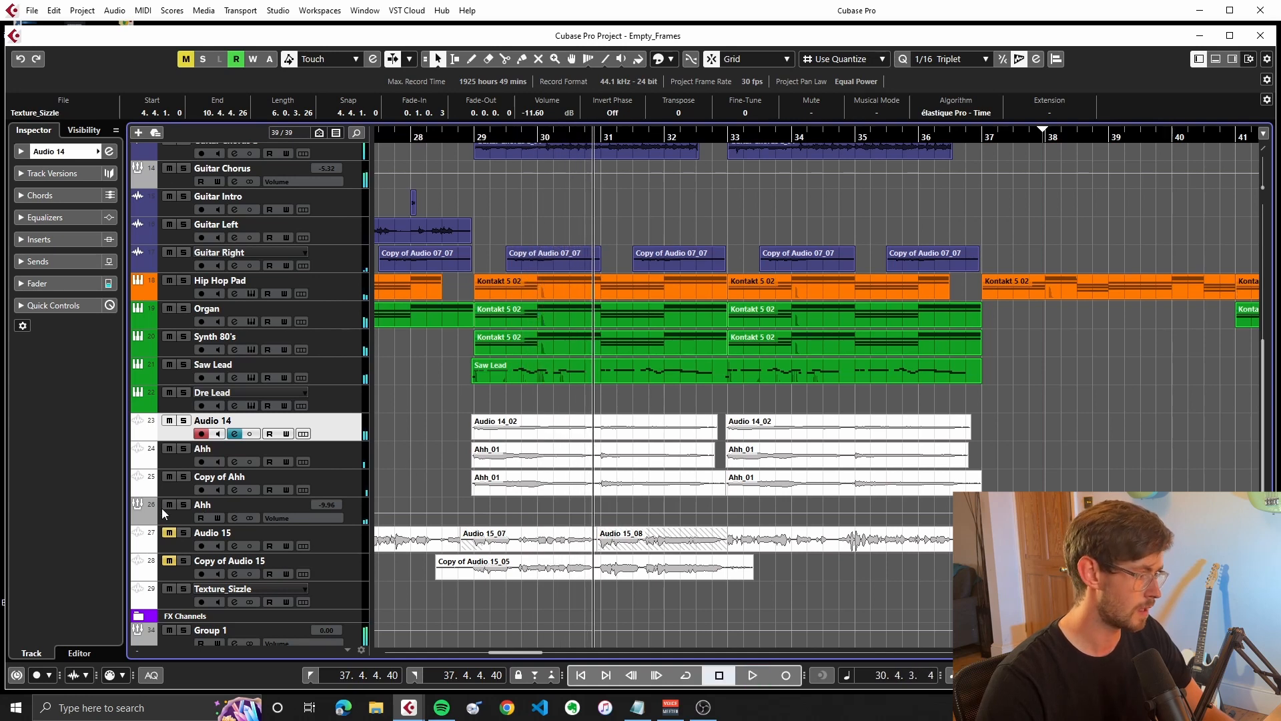
left_click(465, 137)
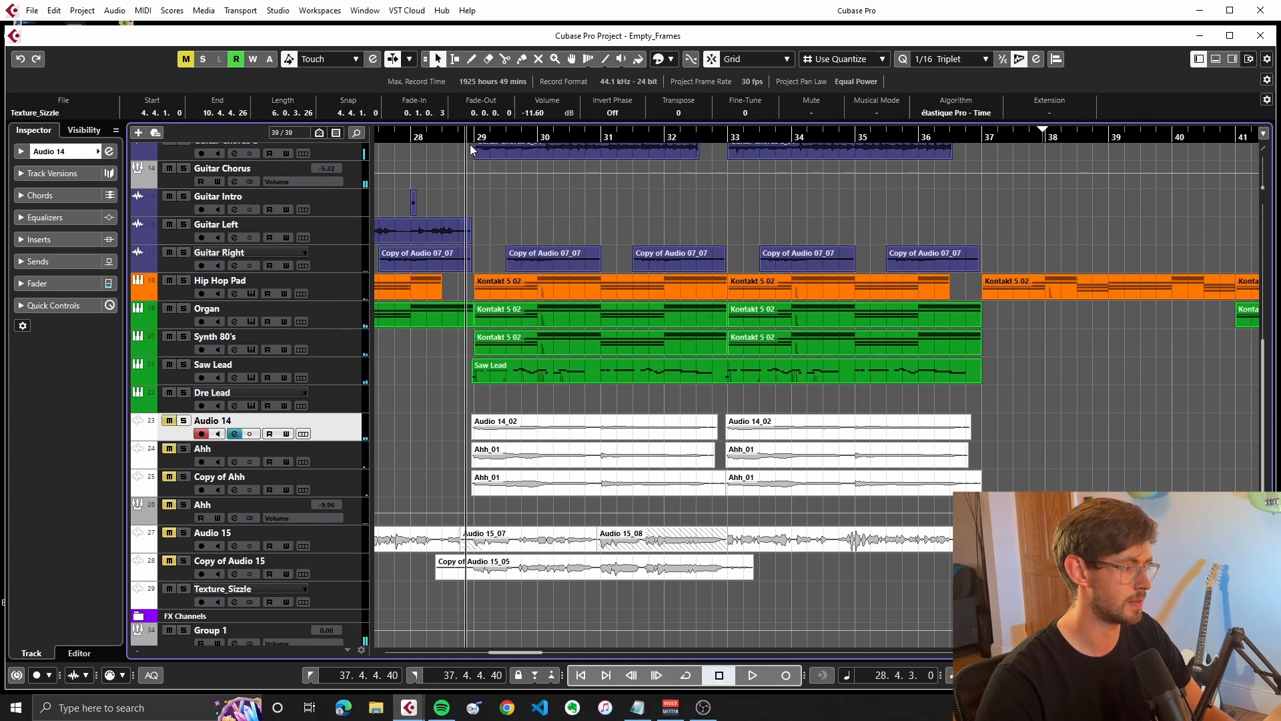
key("space")
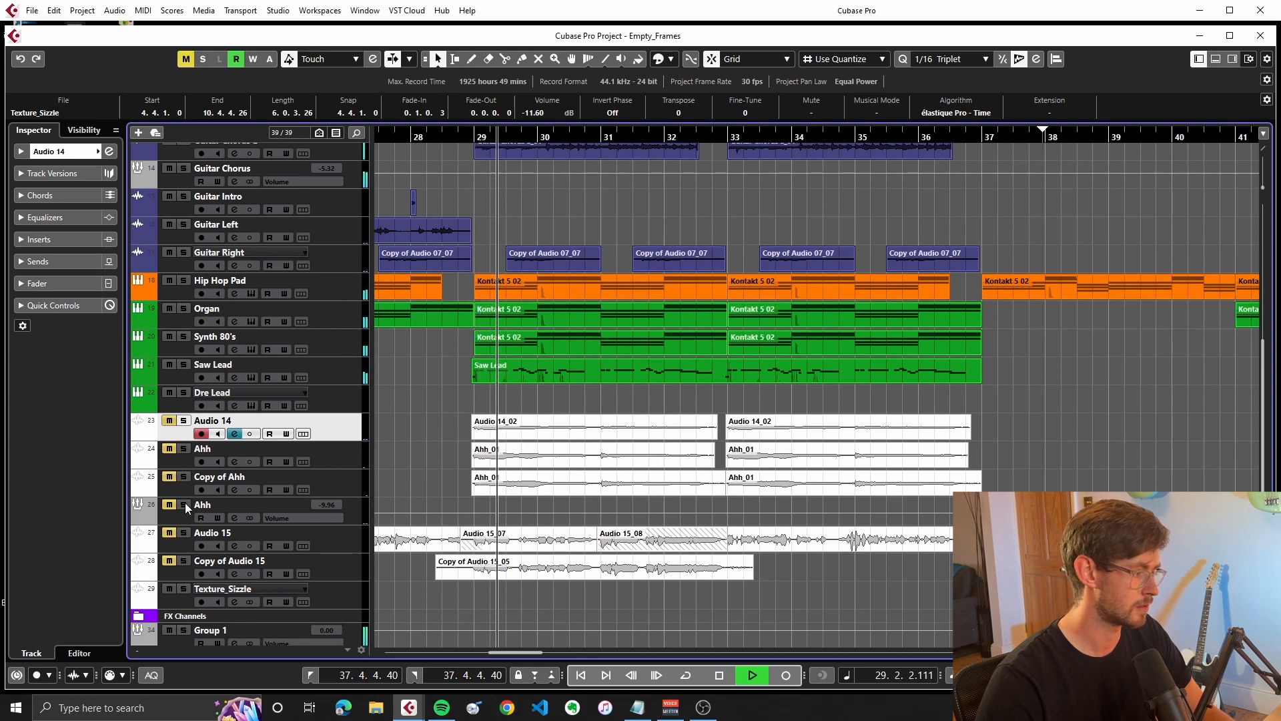
left_click(167, 506)
key("space")
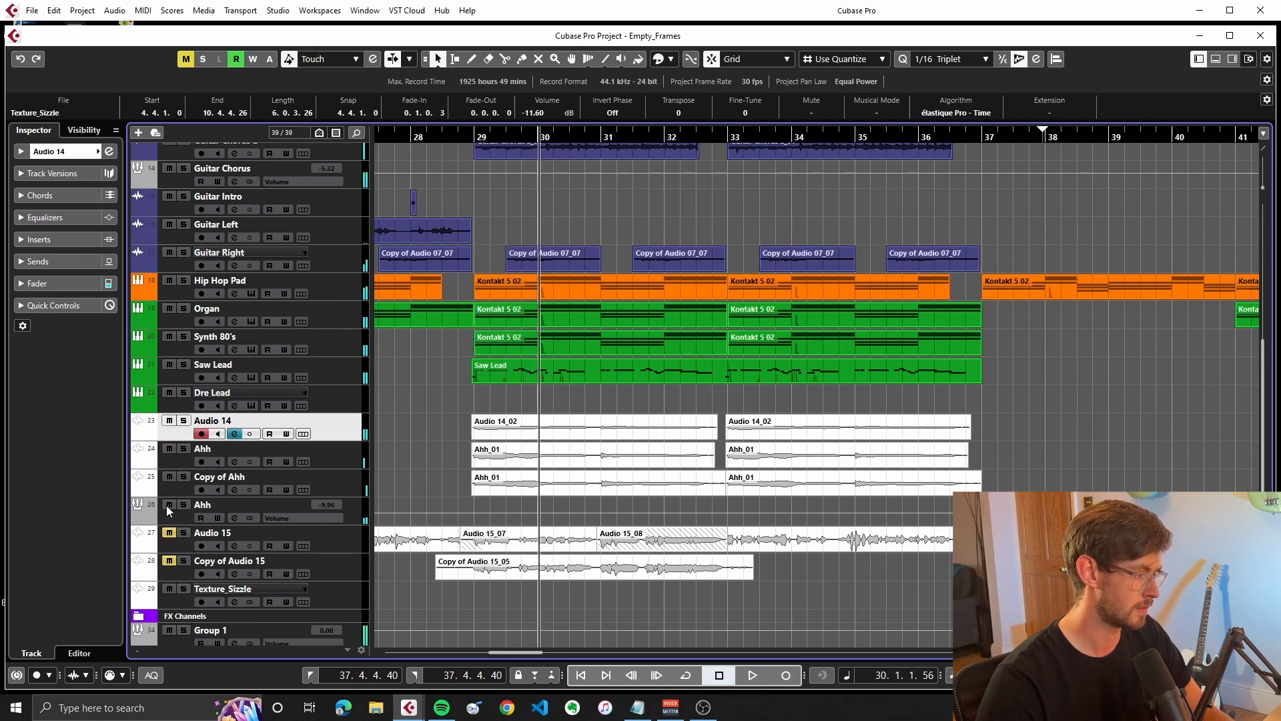
left_click_drag(168, 506, 170, 422)
left_click(490, 491)
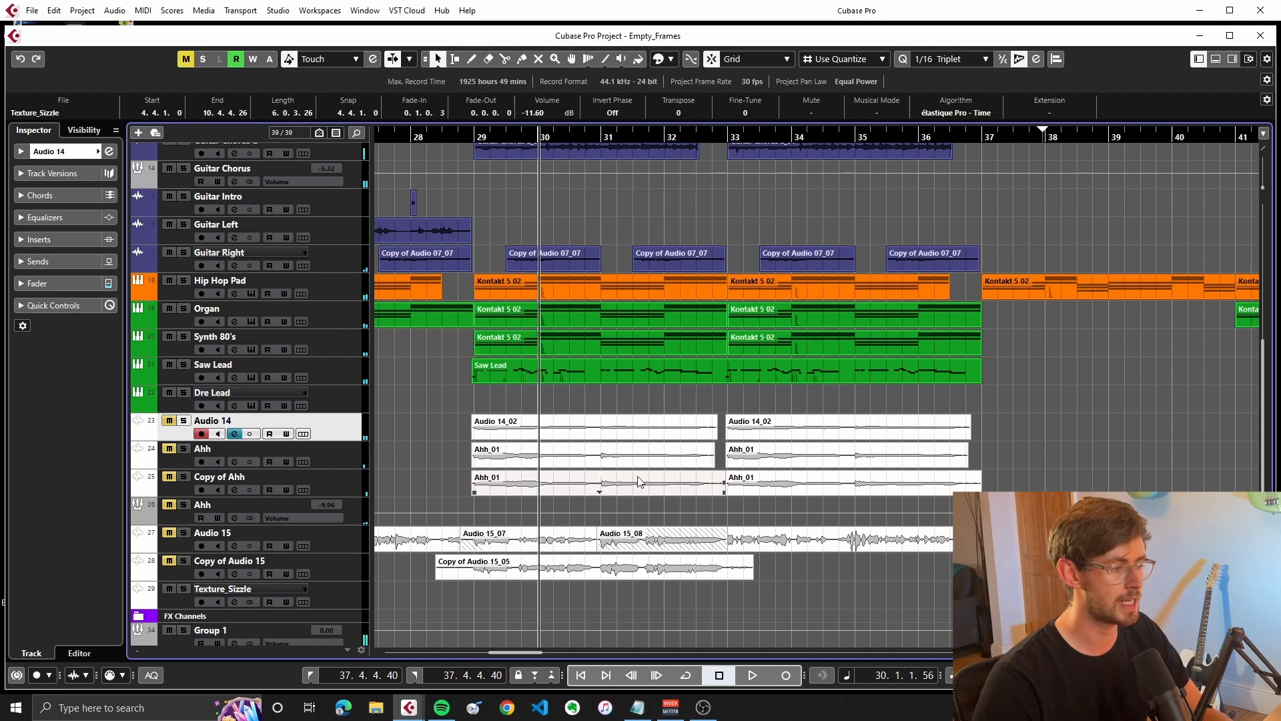
Play the full mix from just before bar 37 to hear the transition into the next section, and stop playback
scroll(702, 483, "up", 5)
scroll(656, 300, "down", 7)
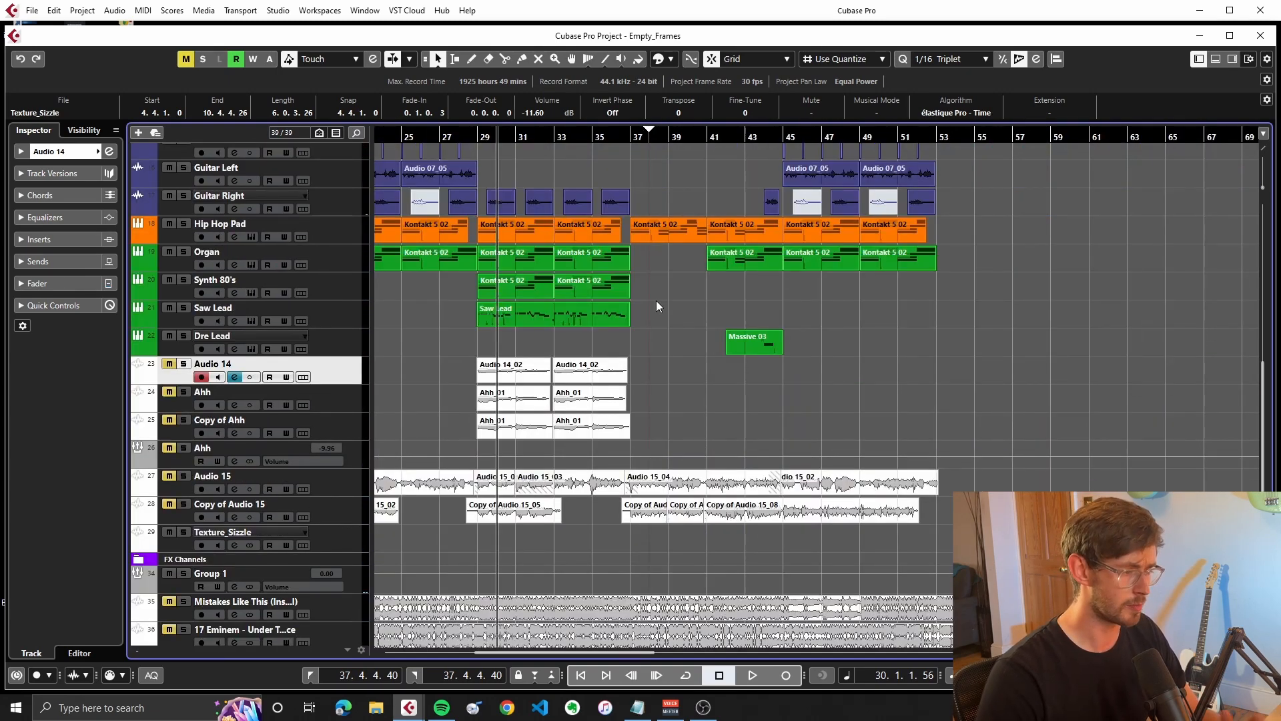
scroll(655, 300, "up", 6)
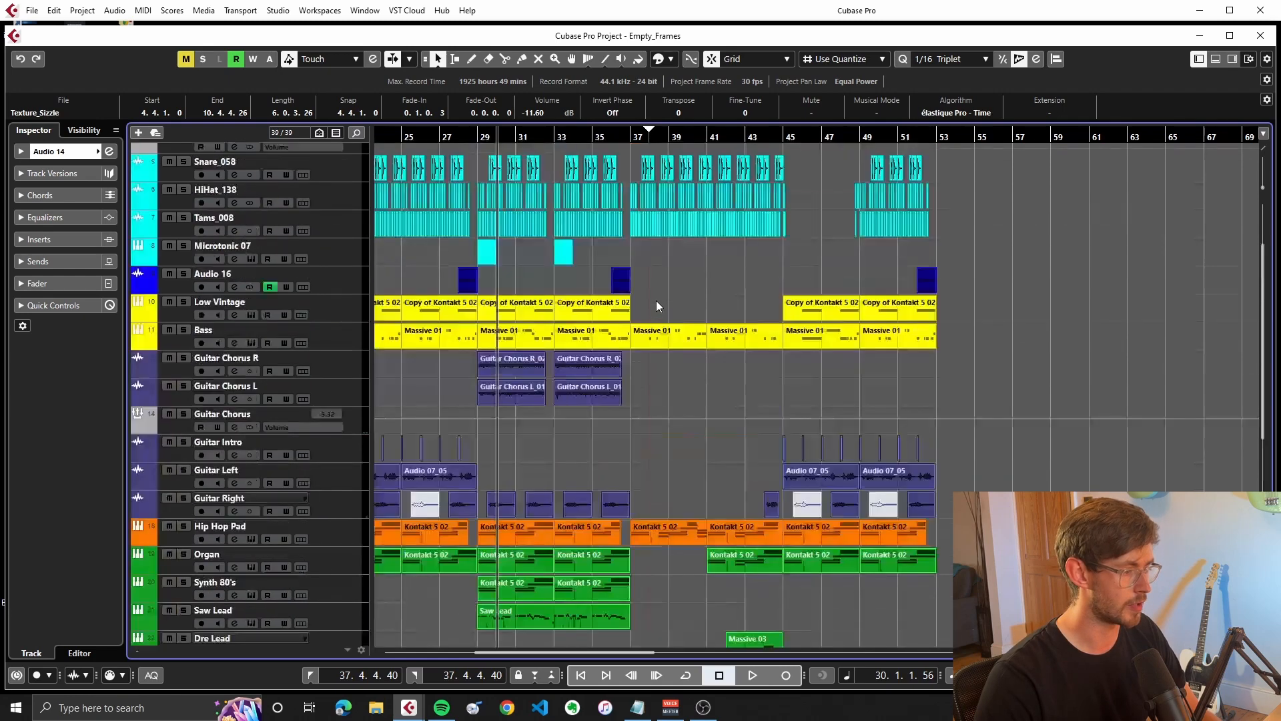
scroll(662, 314, "up", 1)
scroll(662, 313, "up", 3)
key("space")
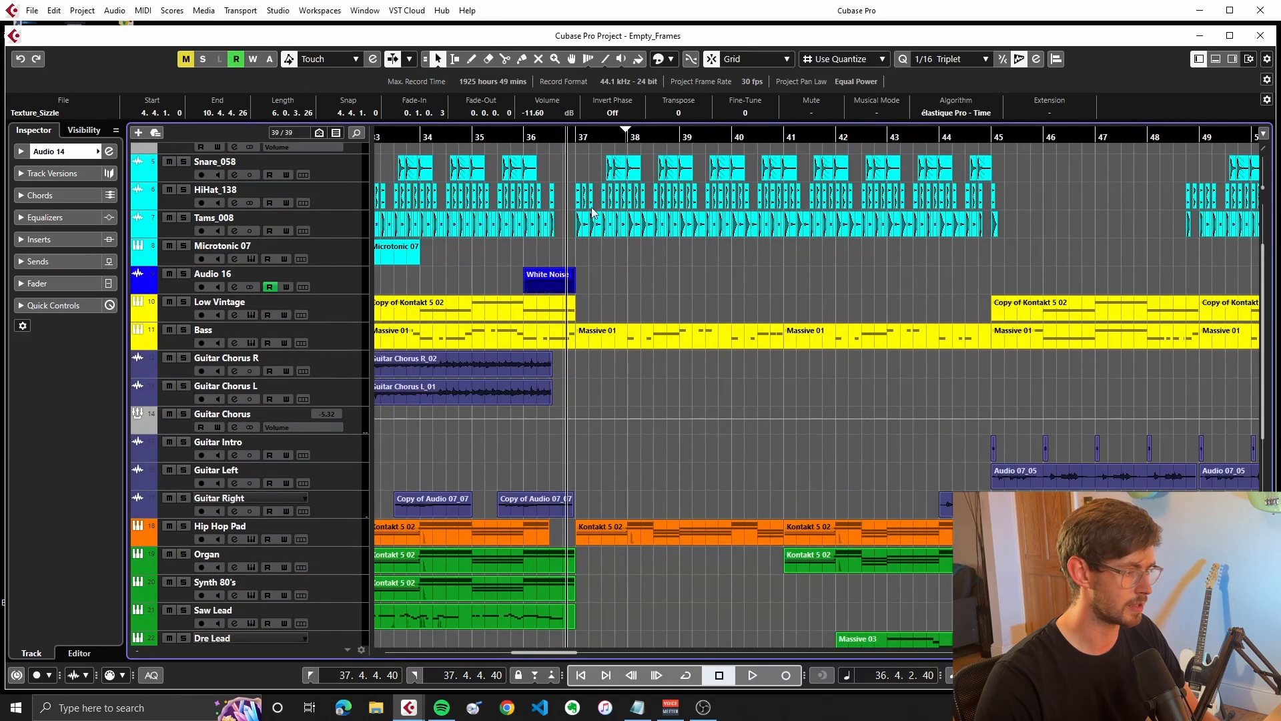
scroll(630, 358, "up", 2)
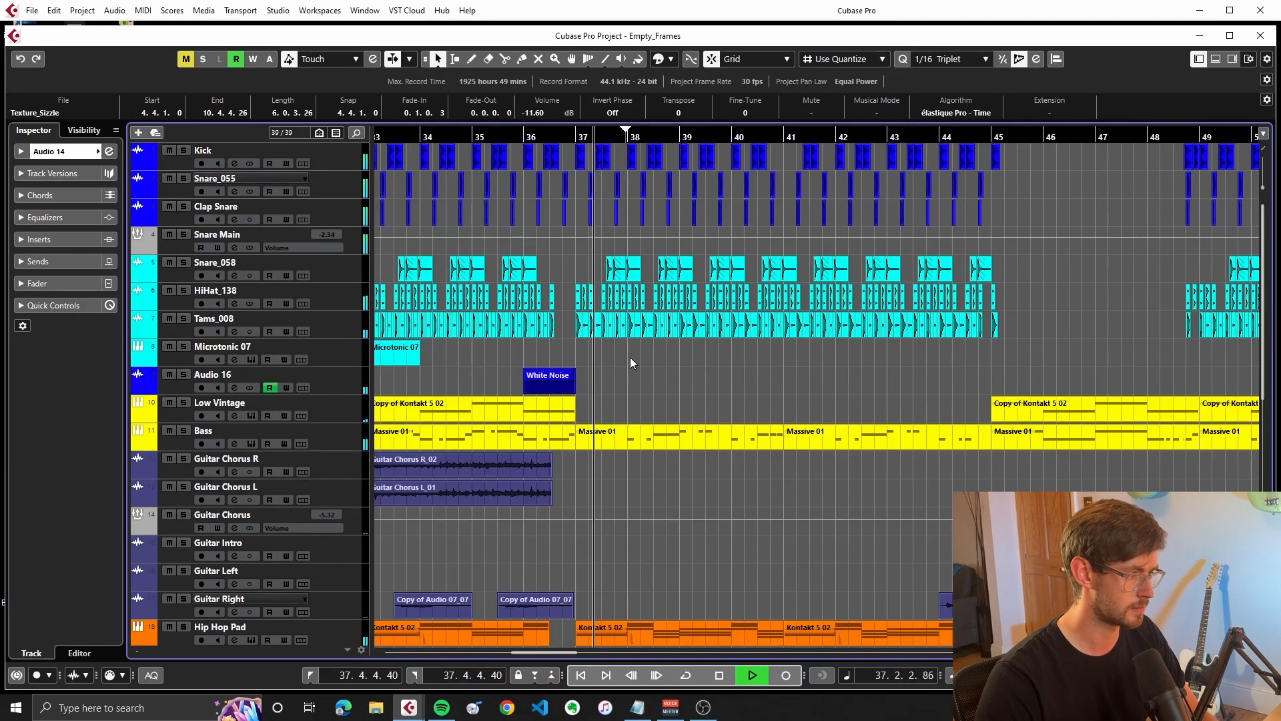
key("space")
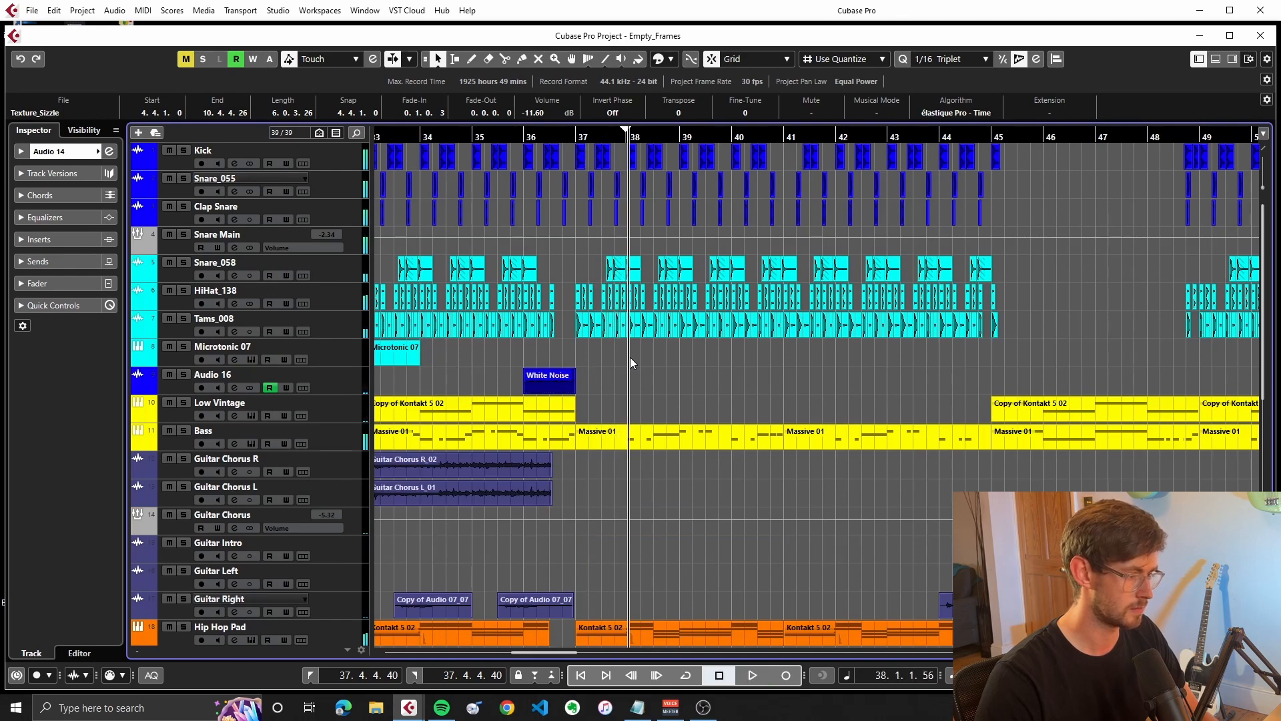
Place the playhead at bar 37, audition the Hip Hop Pad track in solo, and unsolo it
scroll(630, 358, "down", 3)
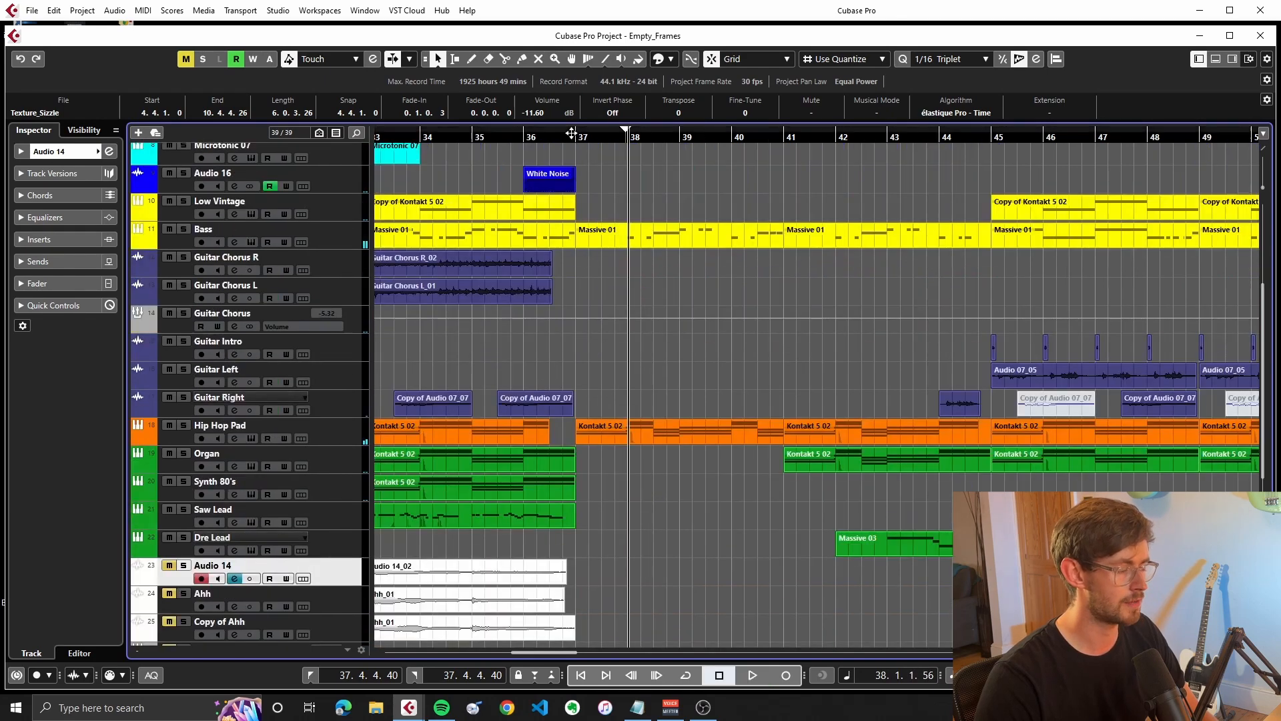
left_click_drag(571, 135, 576, 136)
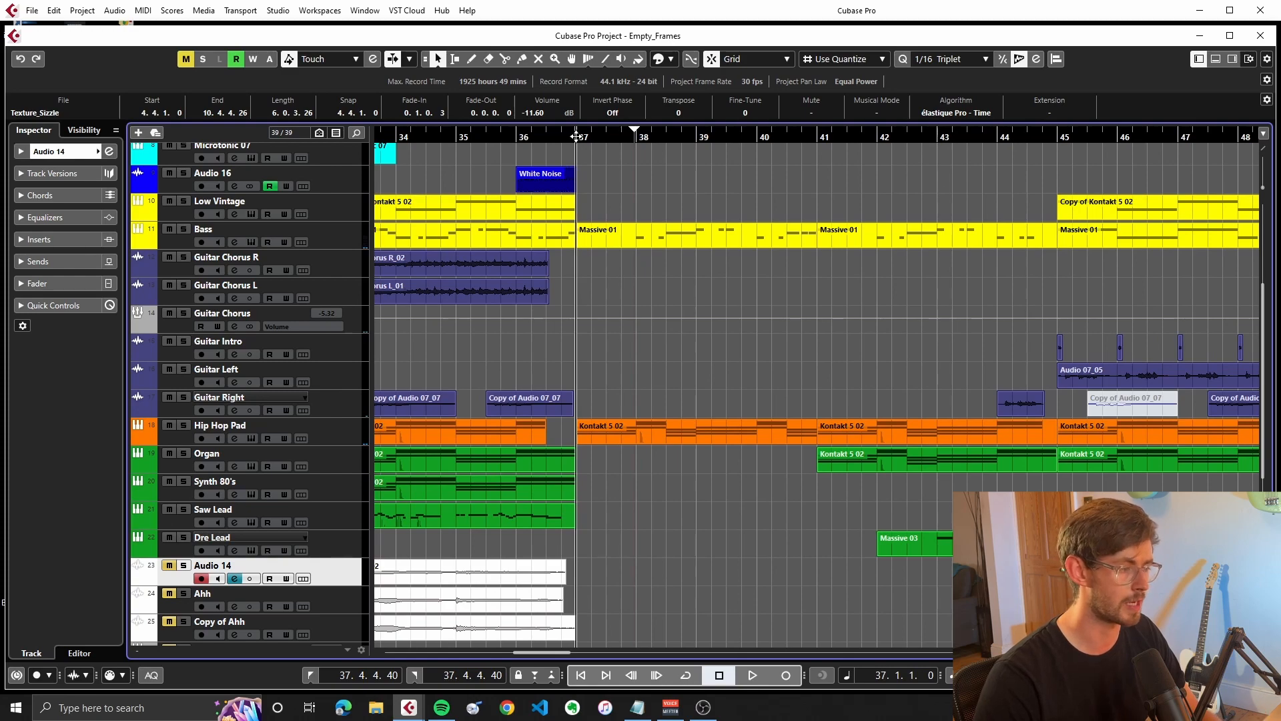
scroll(603, 359, "up", 3)
scroll(598, 380, "down", 3)
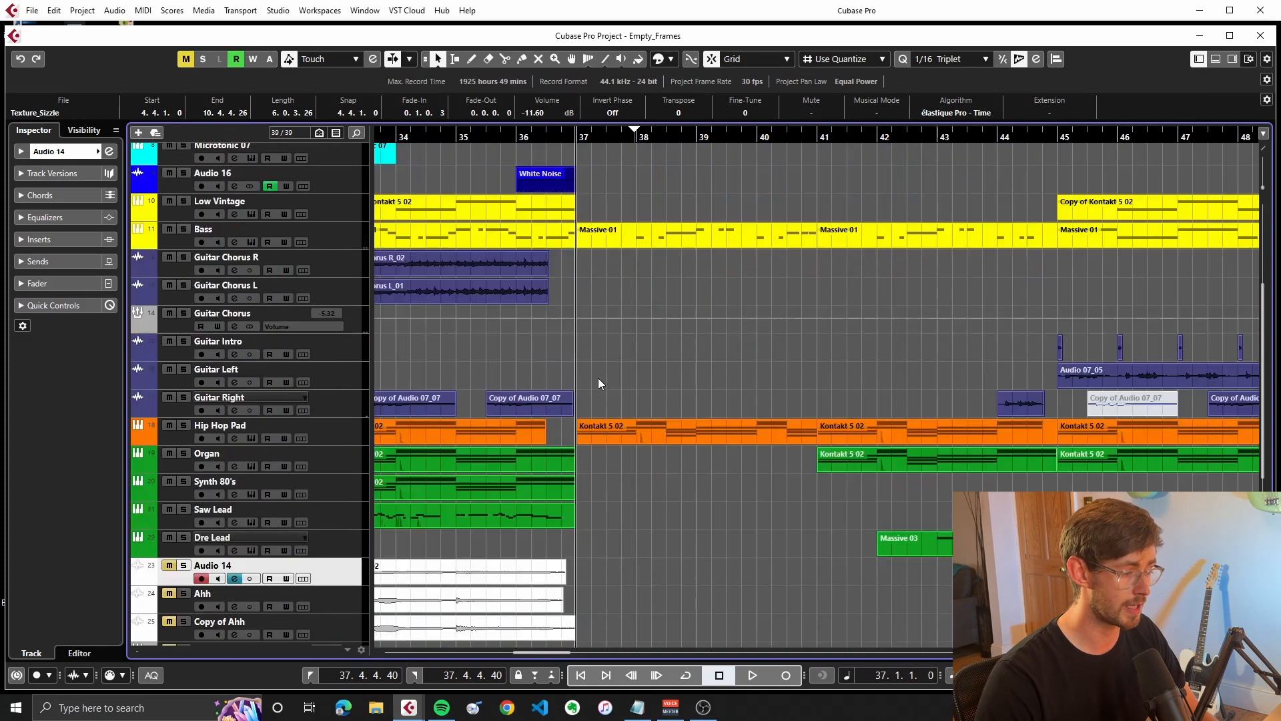
left_click(183, 425)
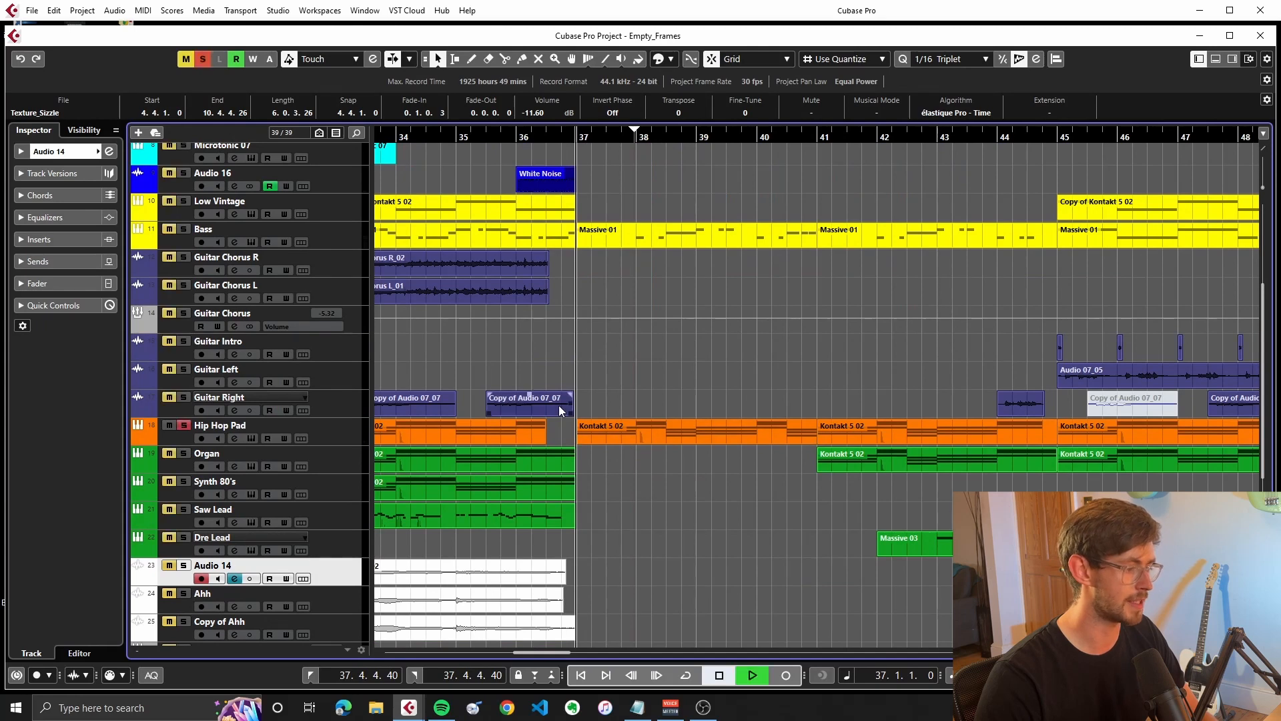
key("space")
left_click(183, 425)
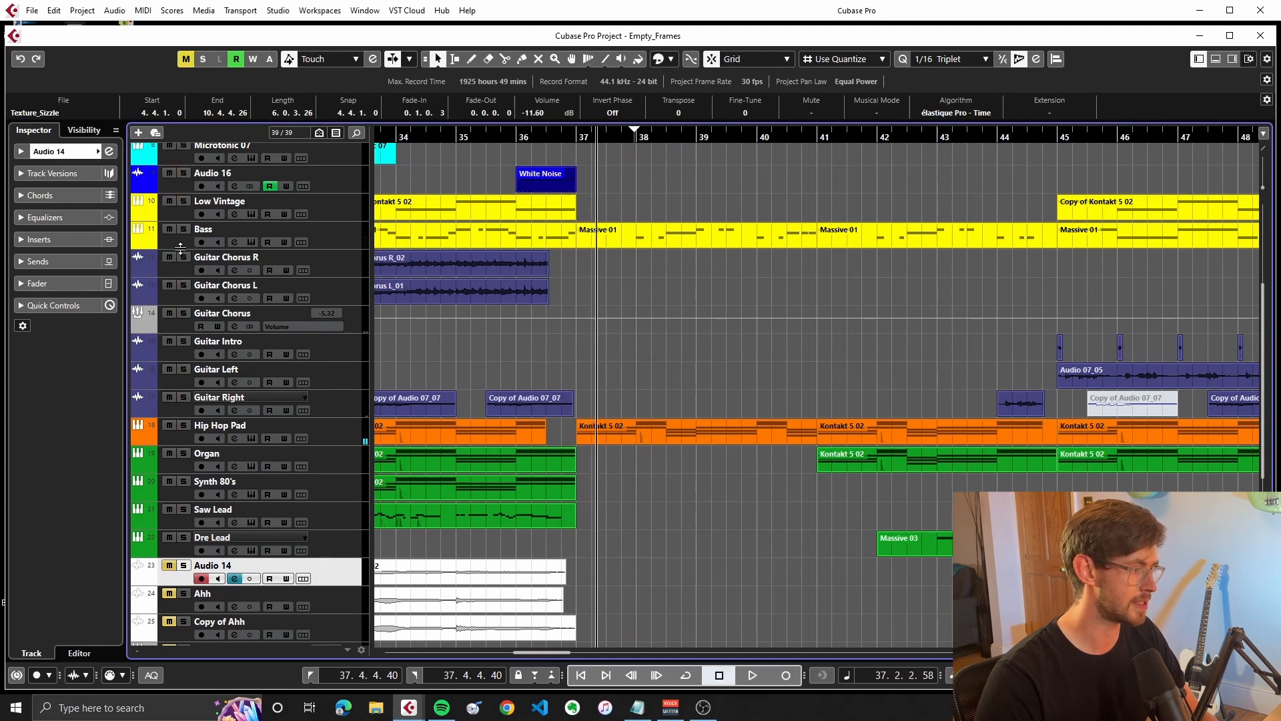
Solo the Bass track and play its part in the section starting at bar 37
left_click(183, 229)
key("space")
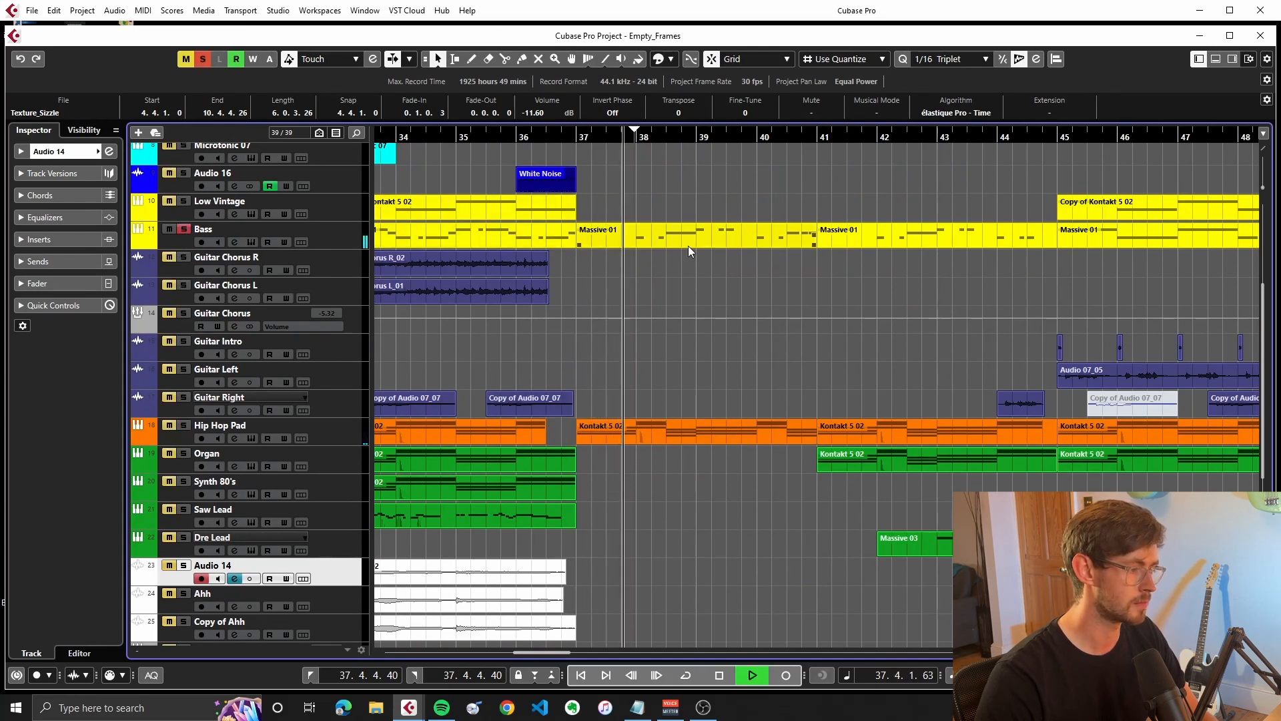
scroll(623, 334, "up", 5)
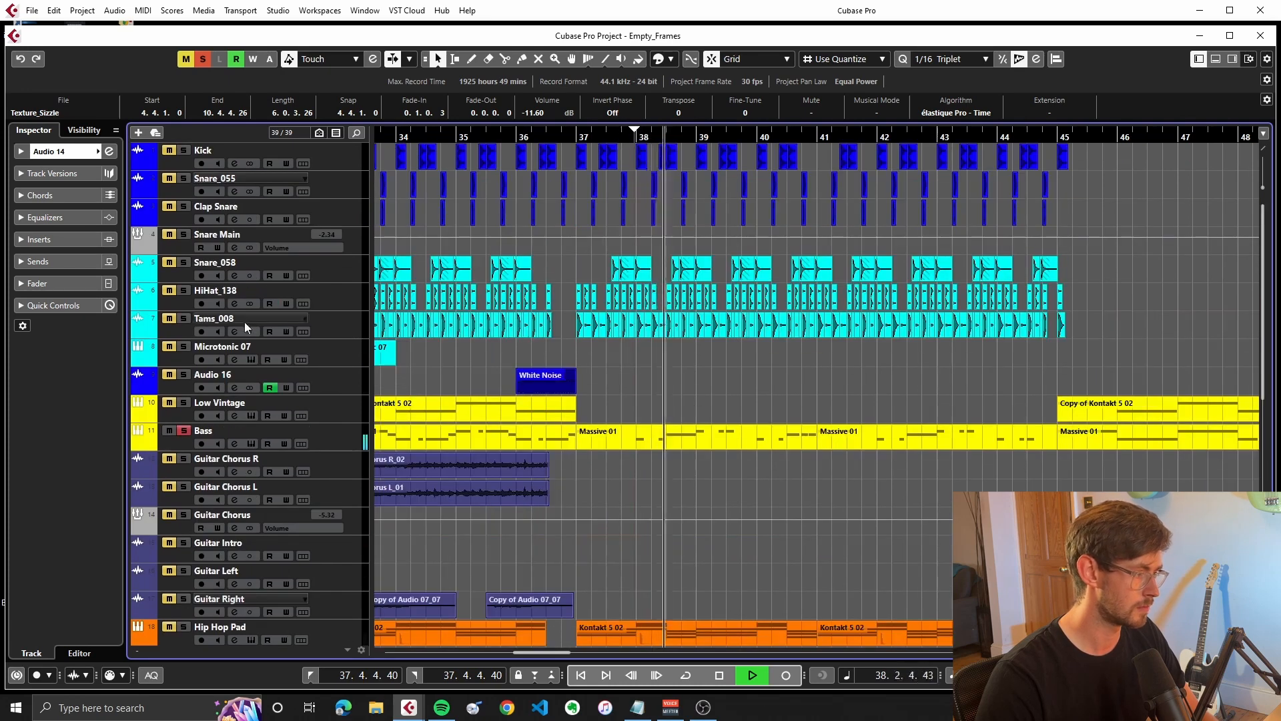
key("space")
Solo the drum tracks alongside the Bass and examine the Massive 01 part at bar 37 in the key editor during playback, closing the editor
left_click(184, 281)
left_click(183, 290)
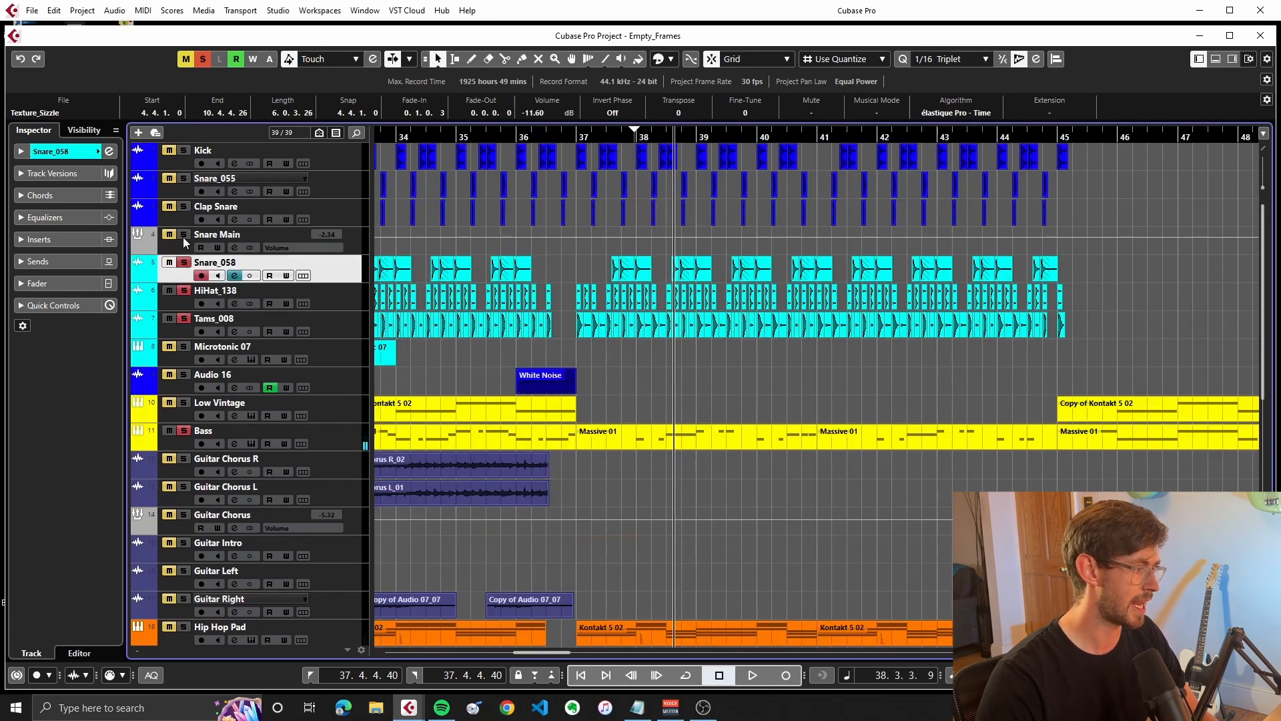
left_click(582, 139)
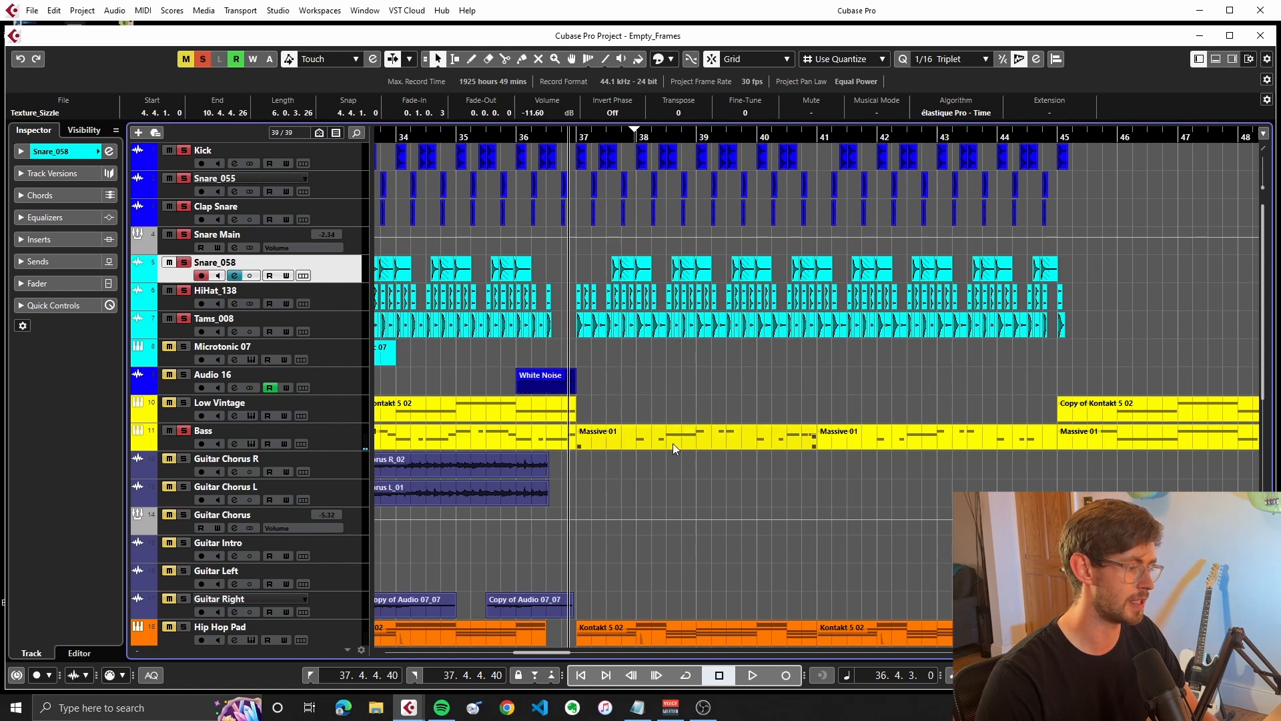
double_click(673, 443)
key("space")
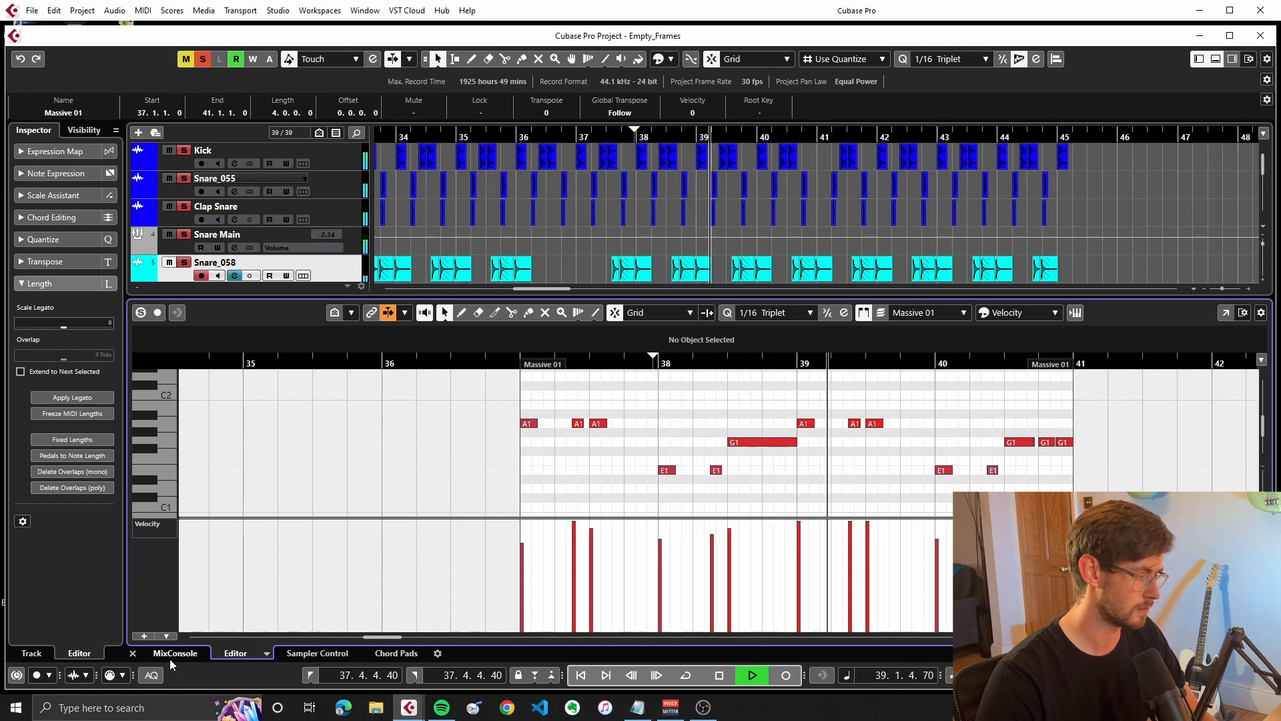
key("space")
left_click(133, 653)
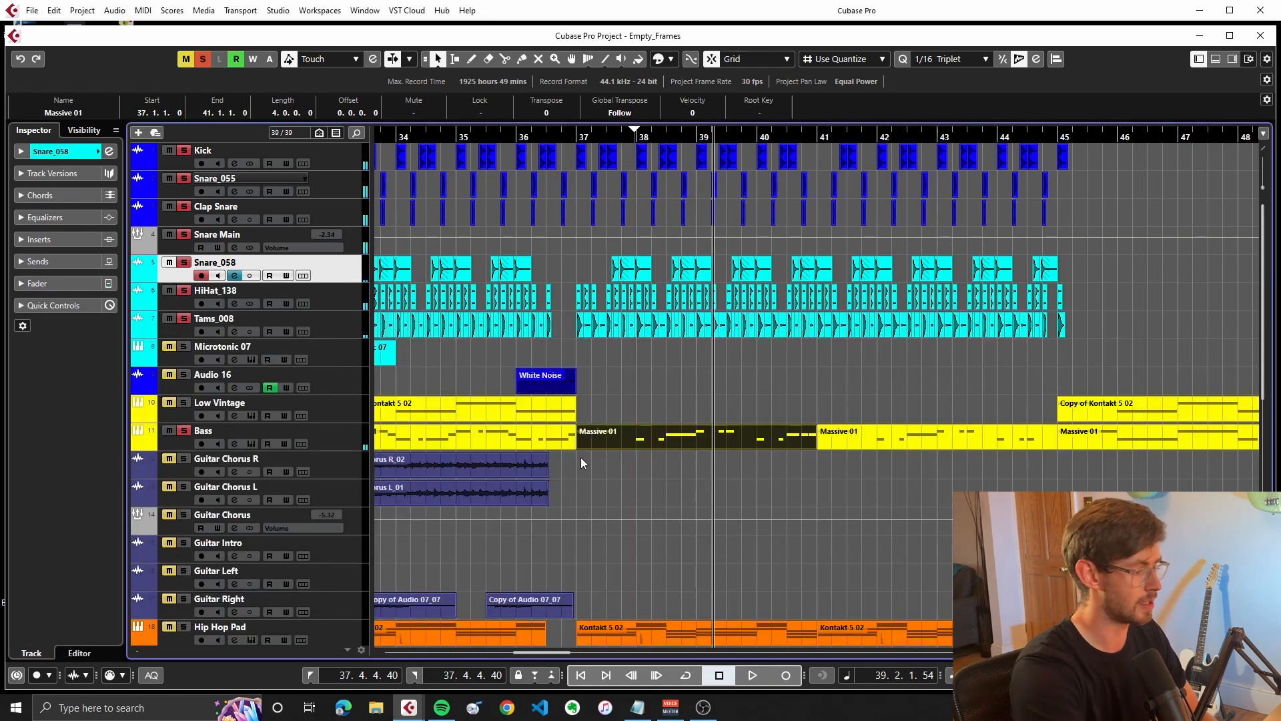
Clear all solos, zoom out to the song's start, and play the full arrangement from just before bar 5
key("KP_0")
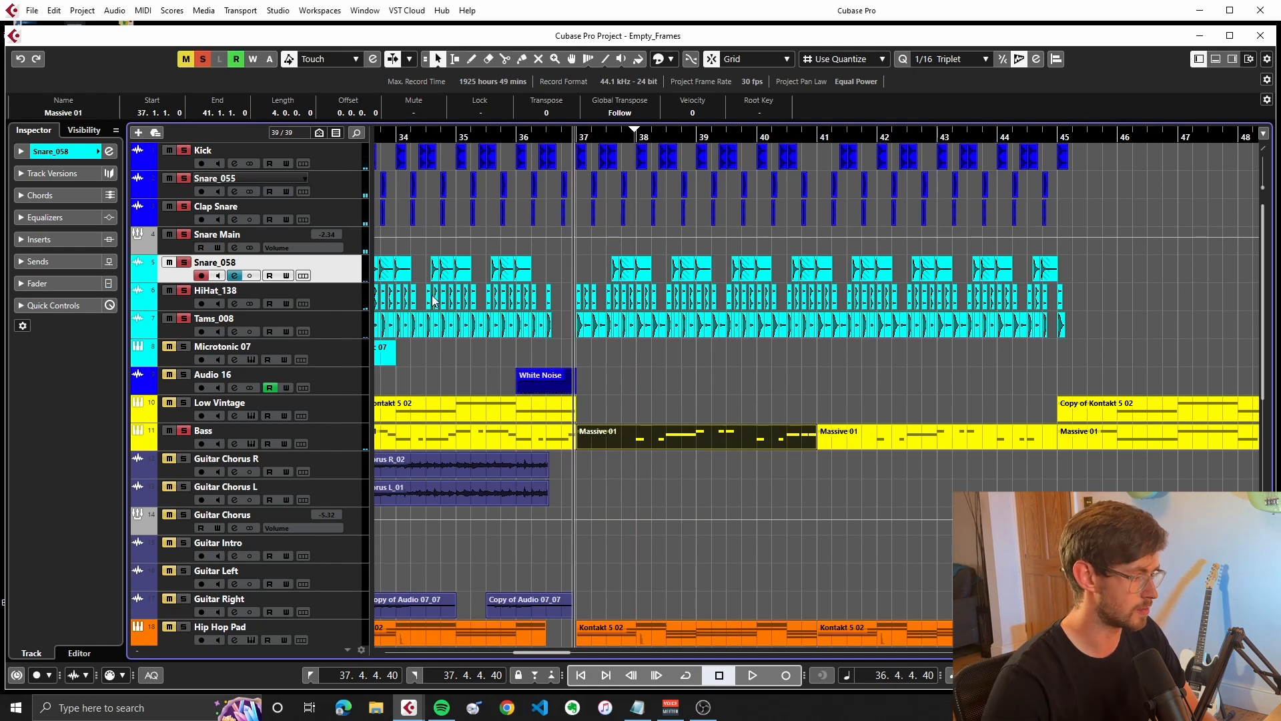
left_click(184, 628, "ctrl")
key("shift+f")
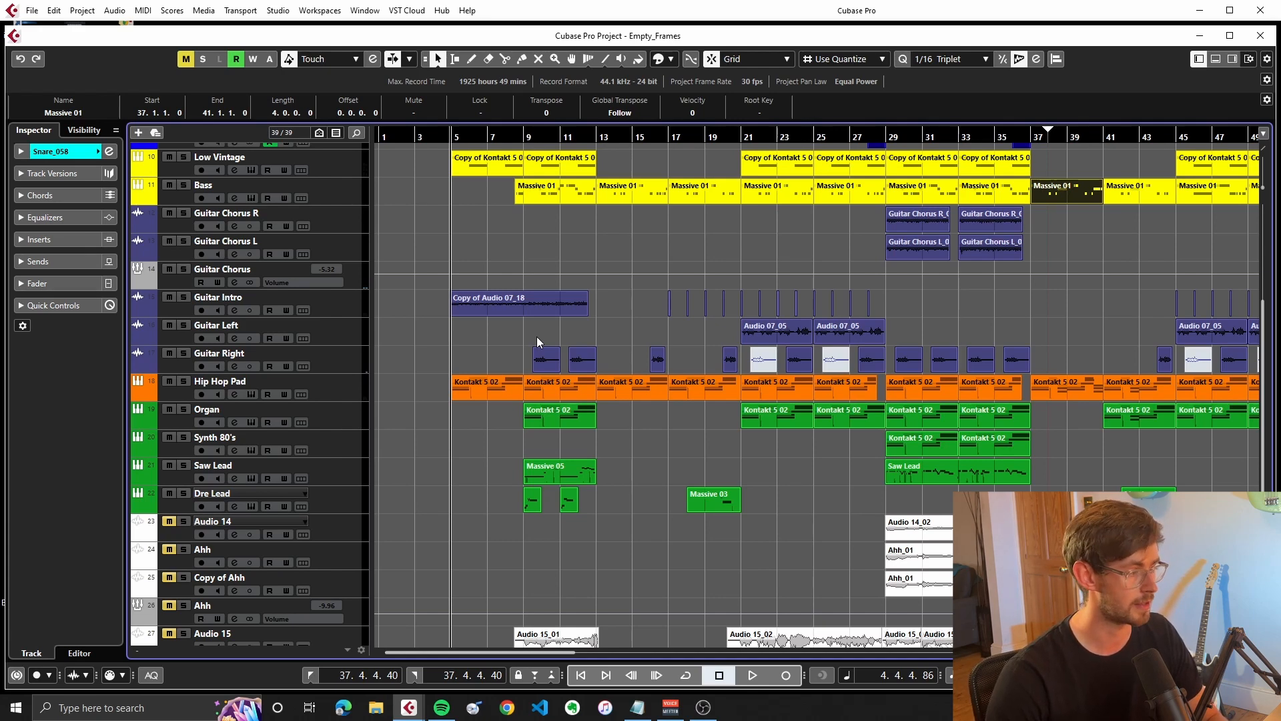
key("space")
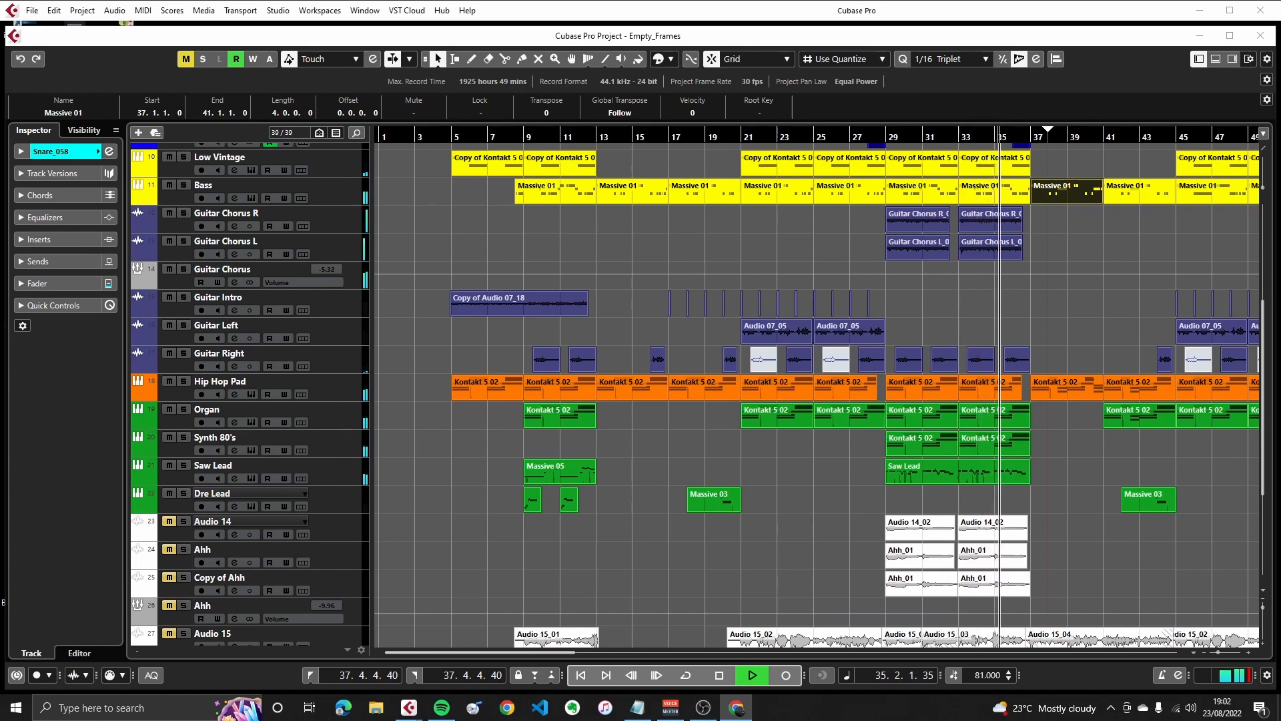
Deselect the bass part and look over the tracks and the arrangement up to its ending while the mix plays
left_click(1200, 238)
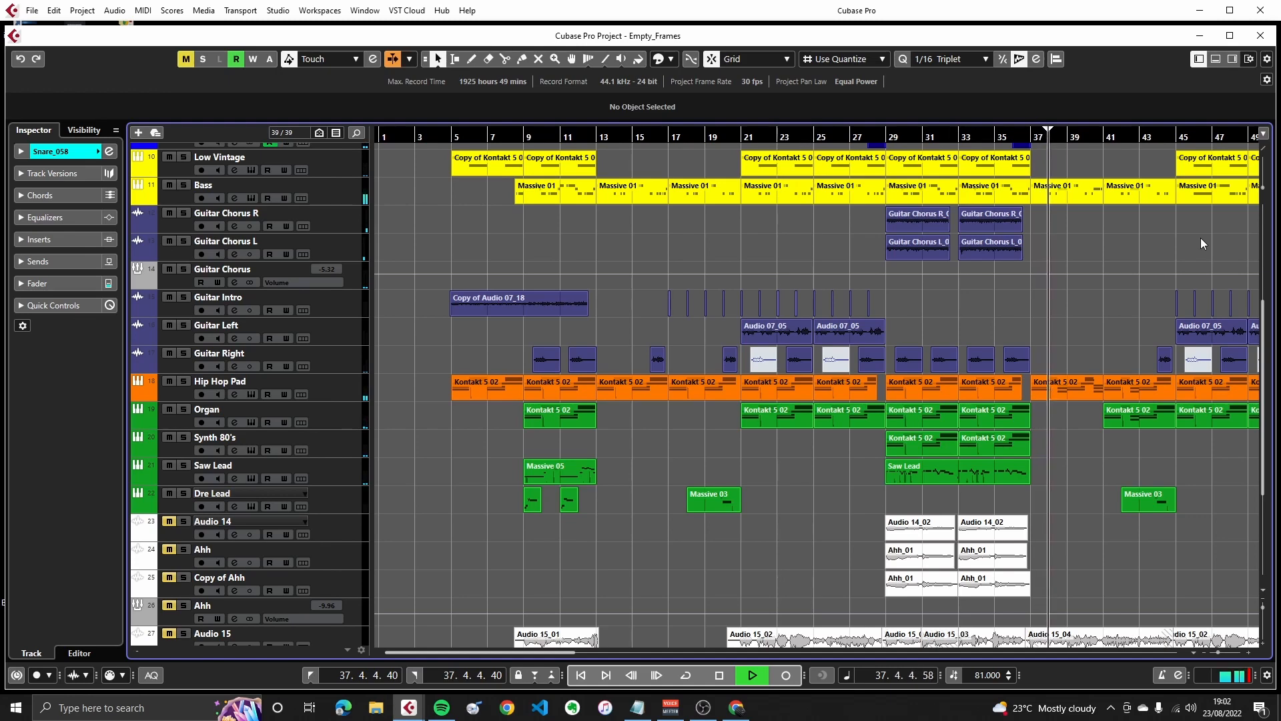
scroll(1200, 238, "down", 3)
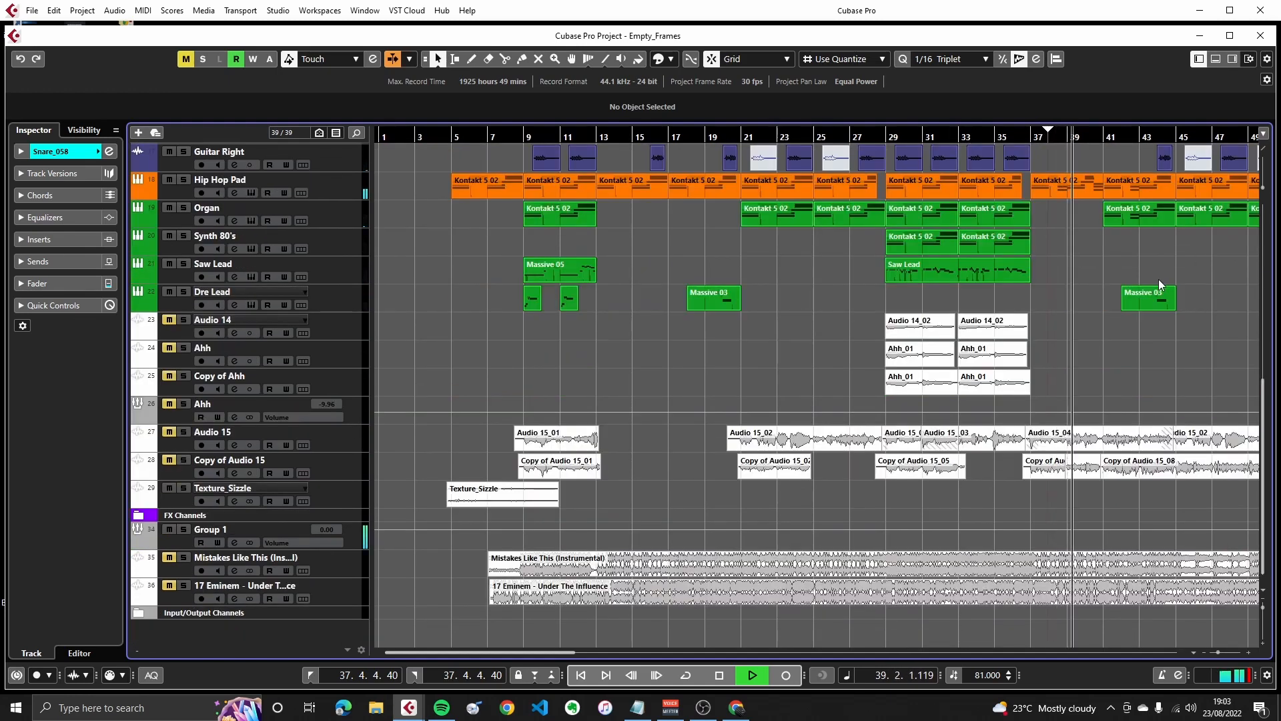
scroll(1159, 280, "up", 5)
scroll(1159, 281, "down", 2)
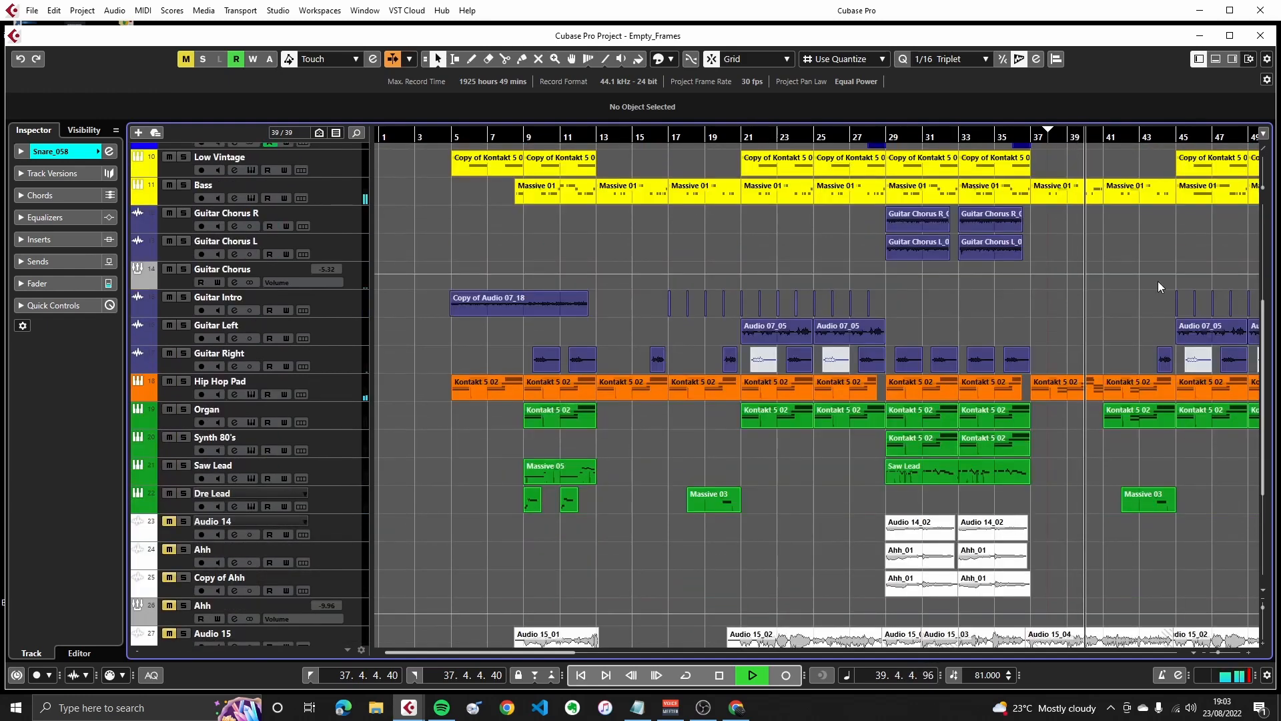
scroll(1159, 281, "right", 3)
scroll(1104, 307, "up", 4)
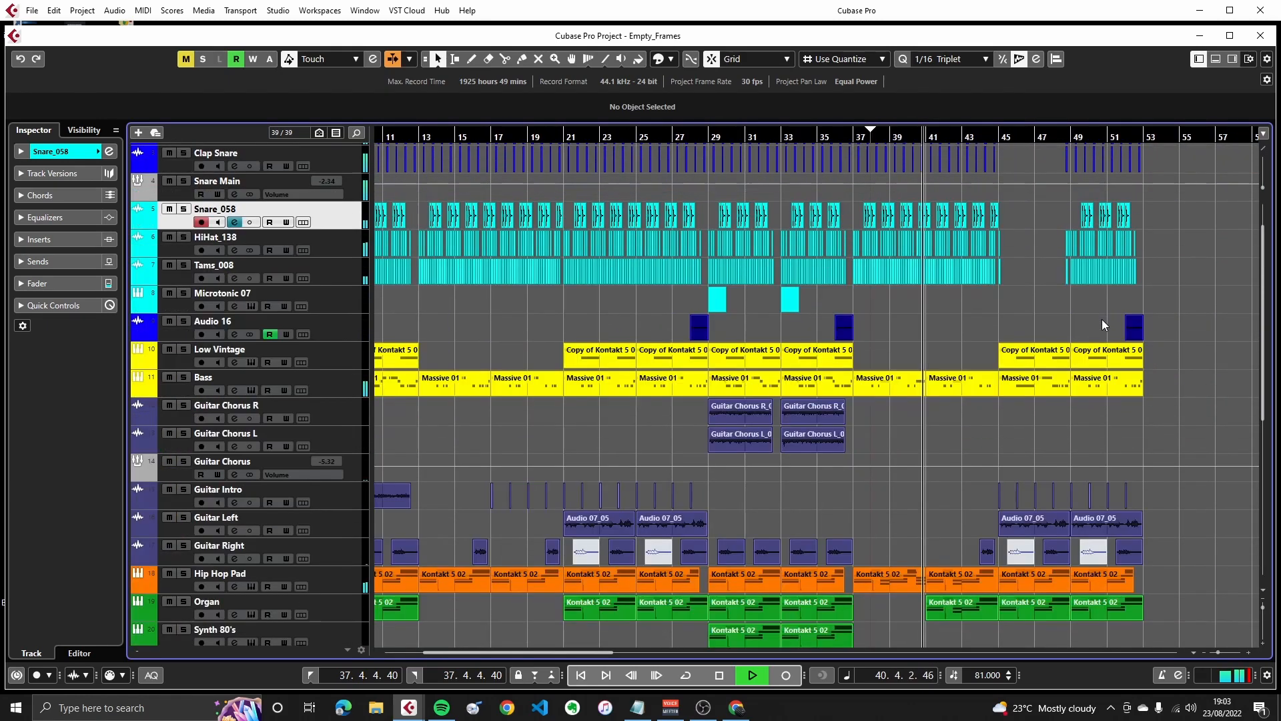
scroll(1102, 319, "up", 1)
Examine the notes of the Organ part at bar 41 in the key editor during playback and close the editor
left_click(245, 430)
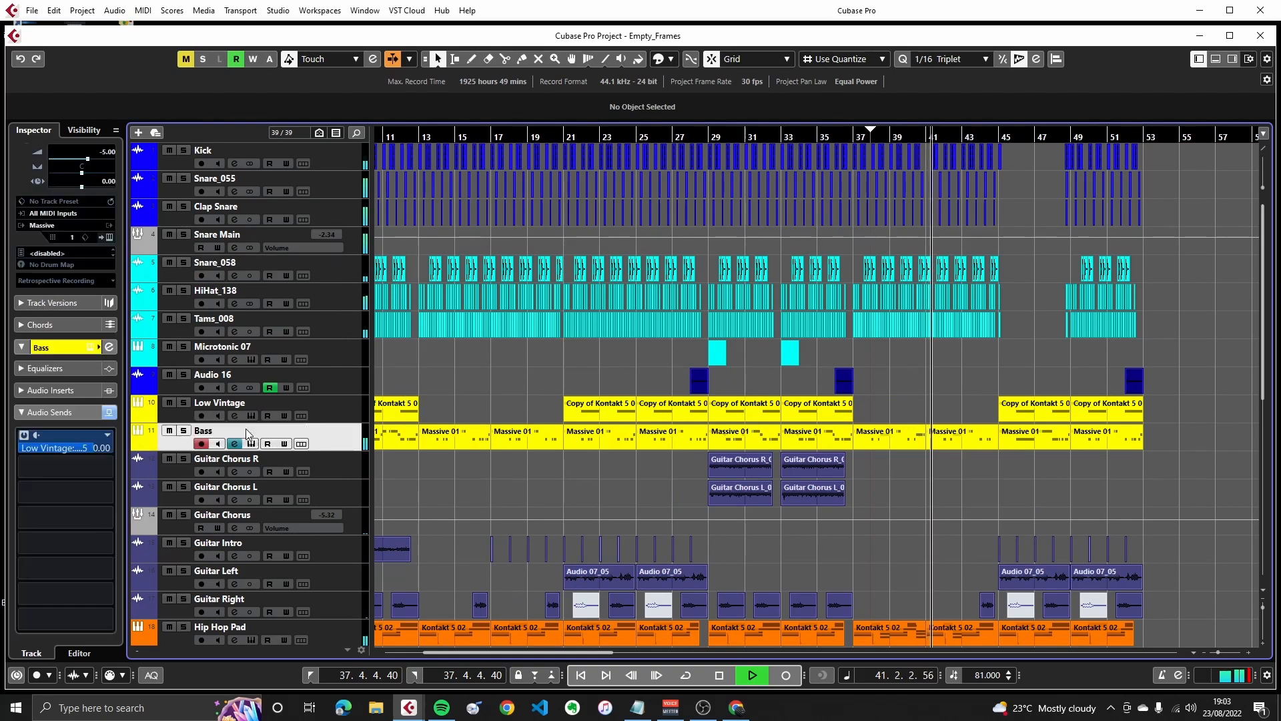
scroll(744, 467, "down", 2)
left_click(316, 552)
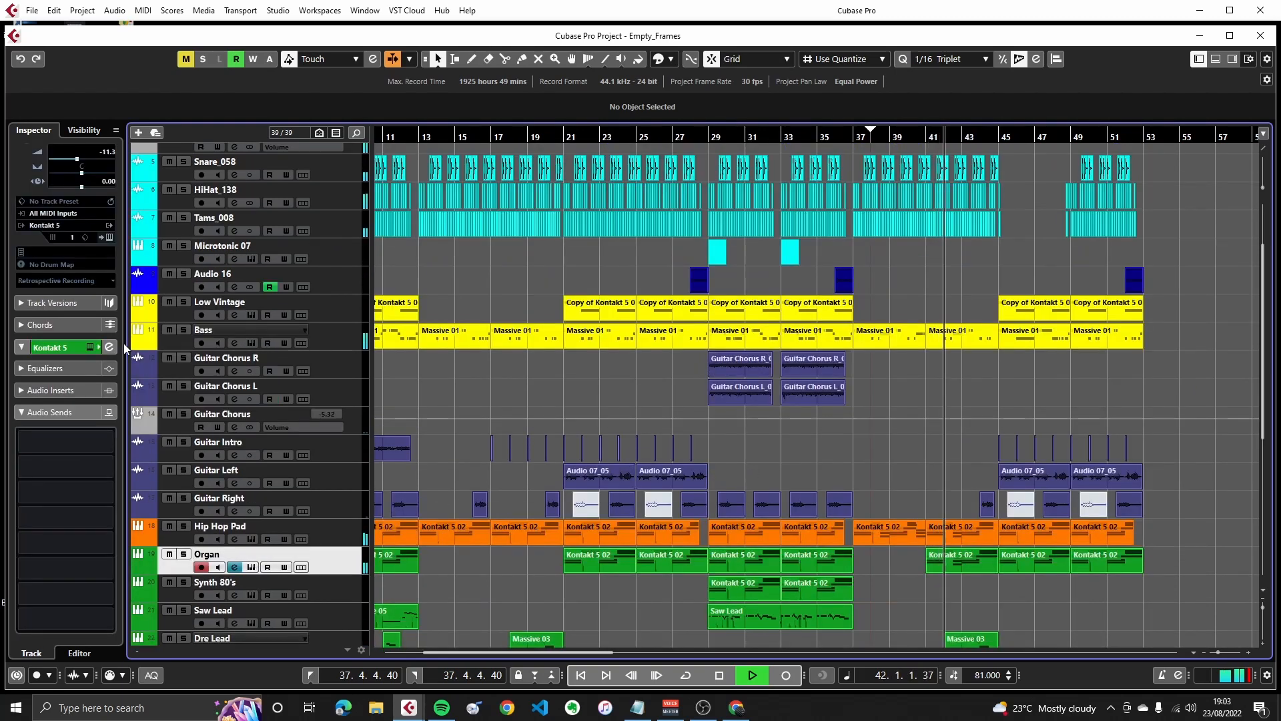
double_click(935, 532)
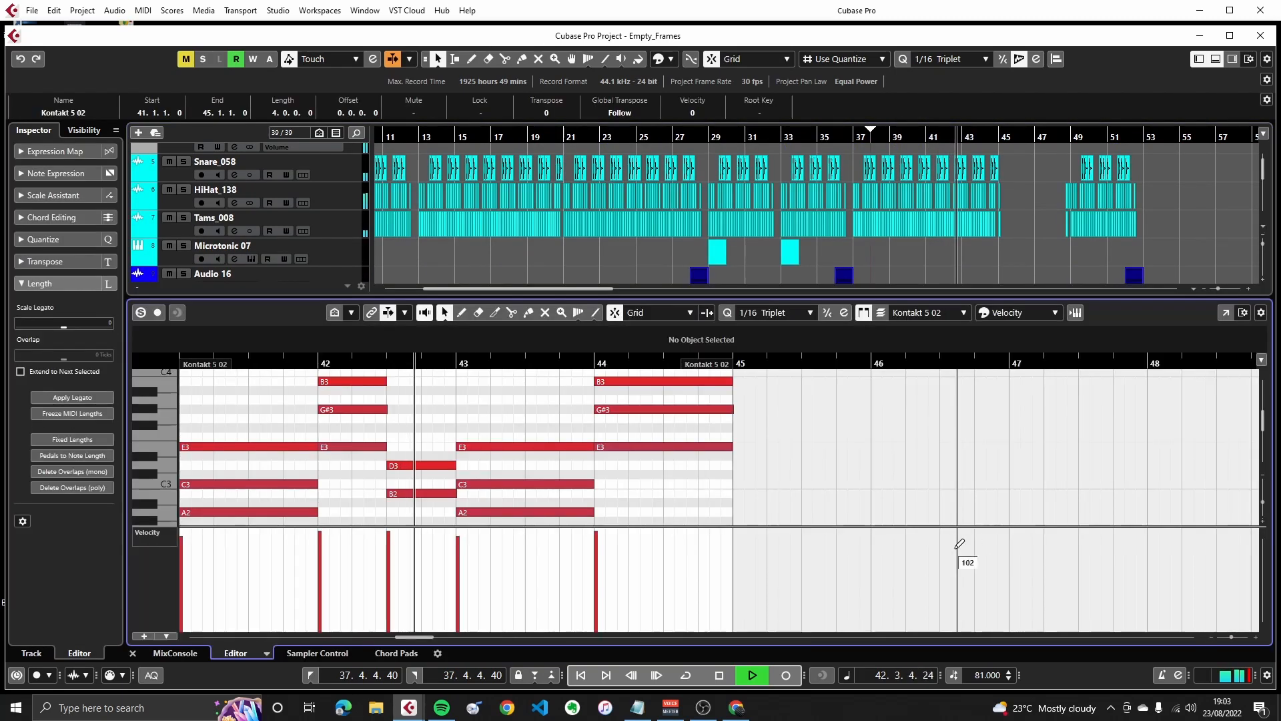
scroll(702, 472, "down", 1)
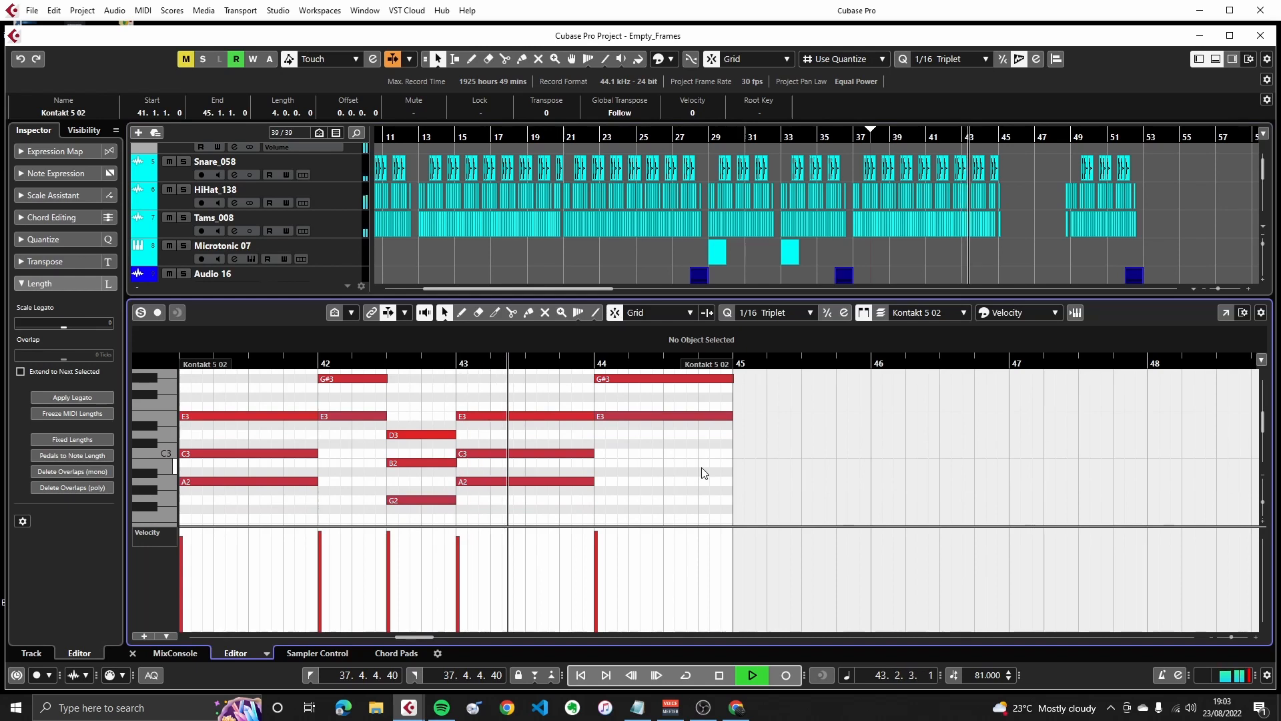
scroll(702, 472, "up", 1)
key("ctrl+alt+e")
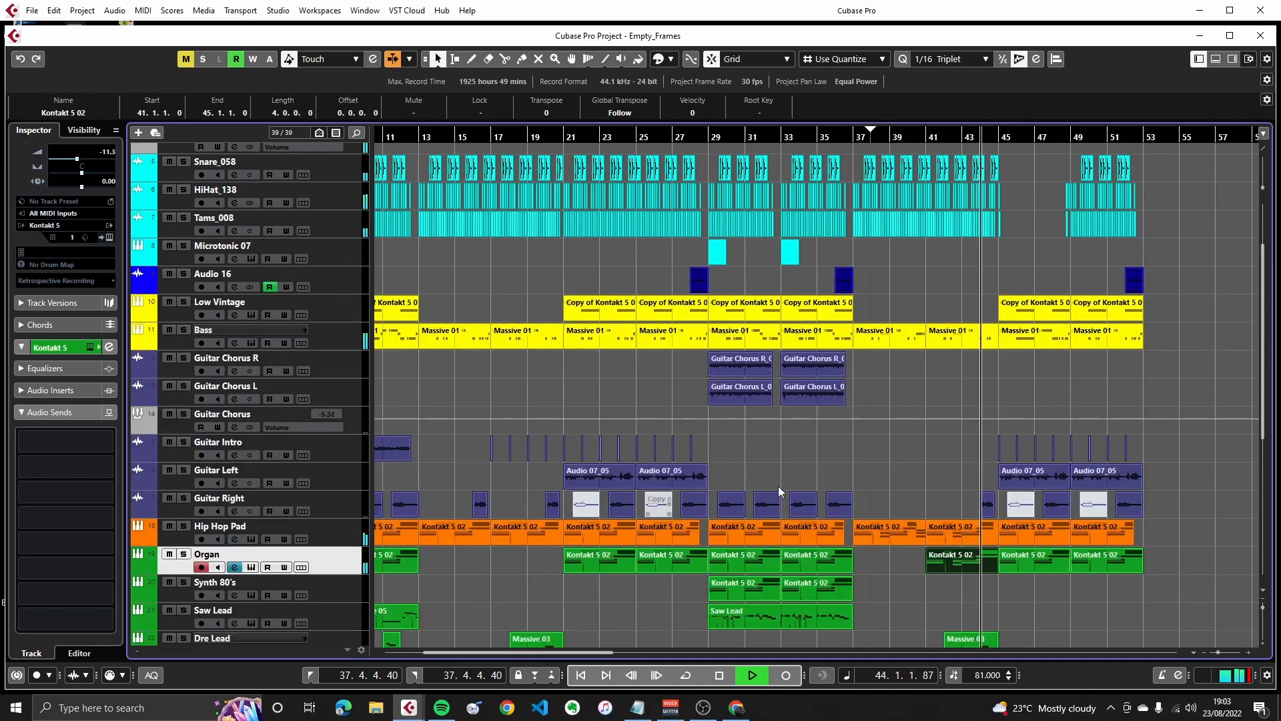
Select the Guitar Left track, examine the Guitar Rig 6 plug-in among its inserts during playback, and close the plug-in window
scroll(778, 485, "down", 5)
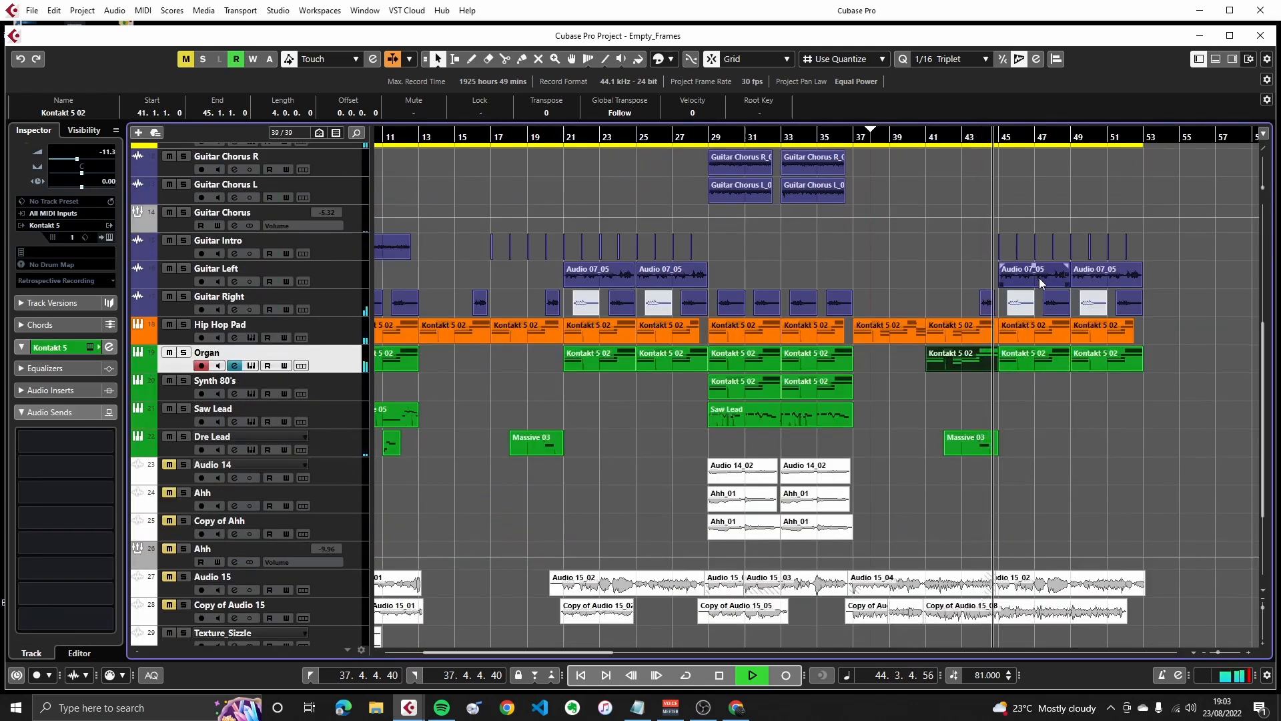
scroll(1083, 435, "up", 2)
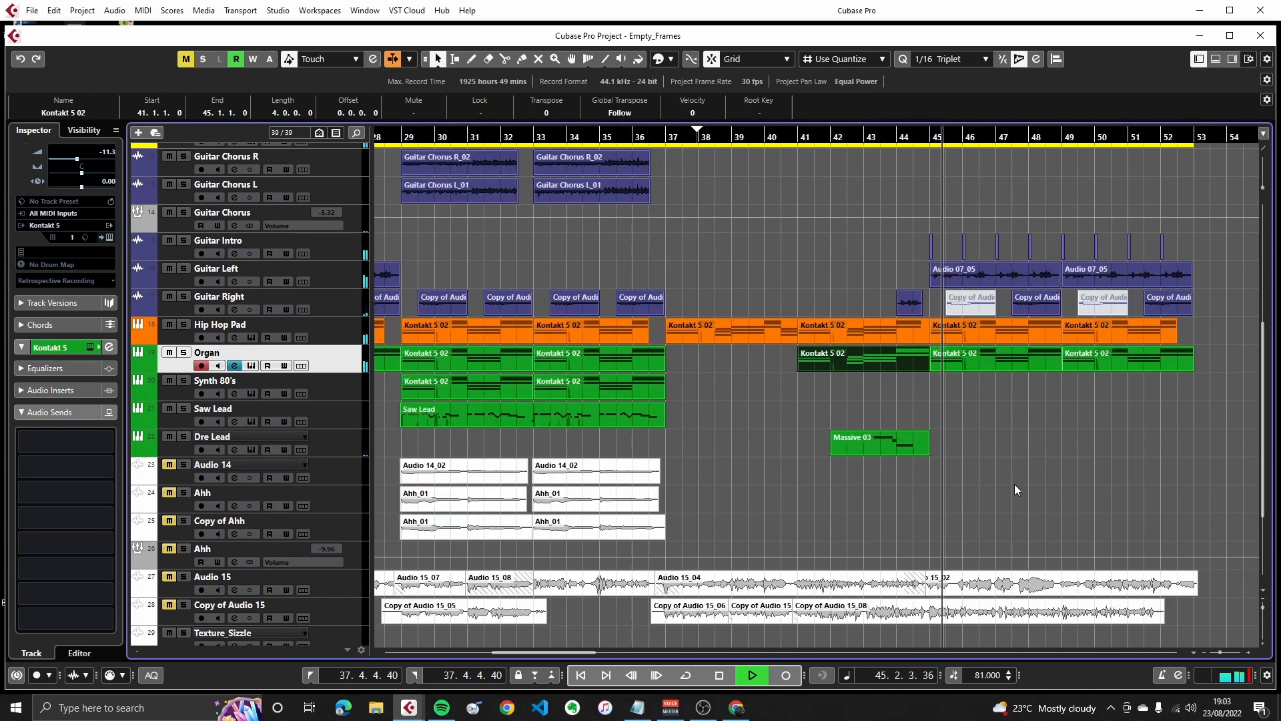
scroll(1014, 483, "up", 4)
scroll(1014, 483, "down", 1)
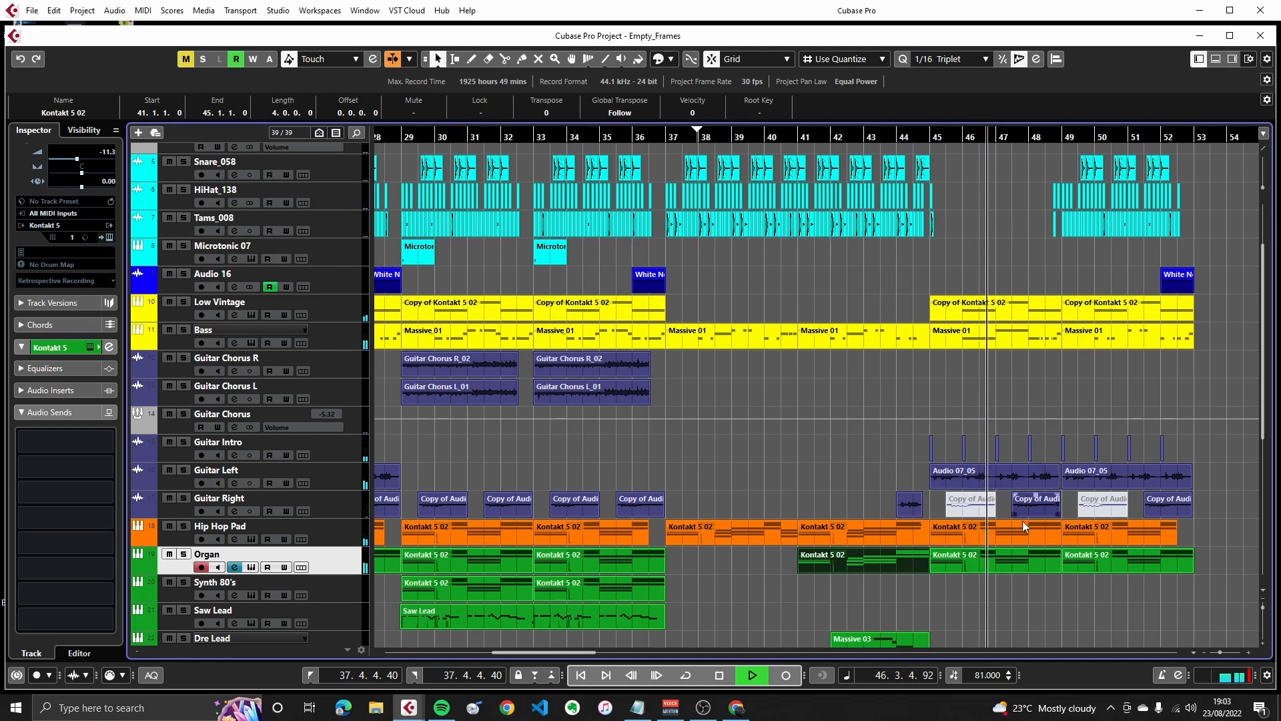
scroll(1032, 512, "up", 1)
left_click(259, 471)
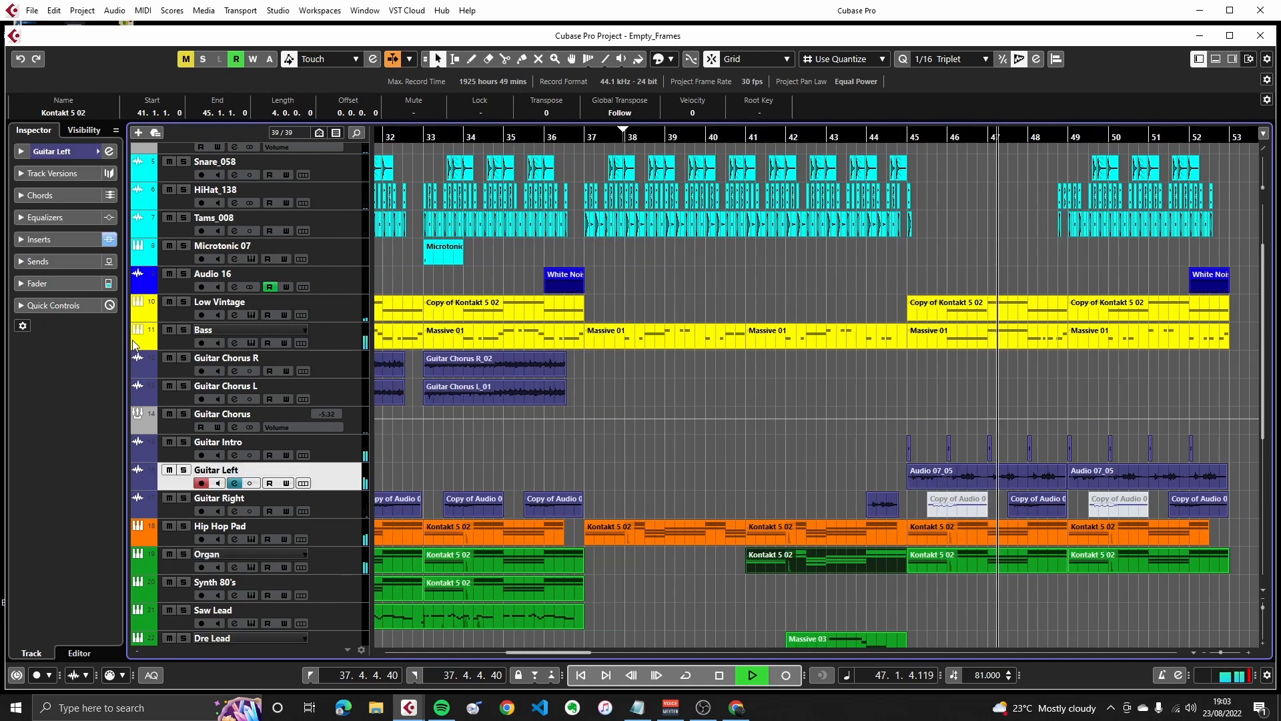
left_click(74, 240)
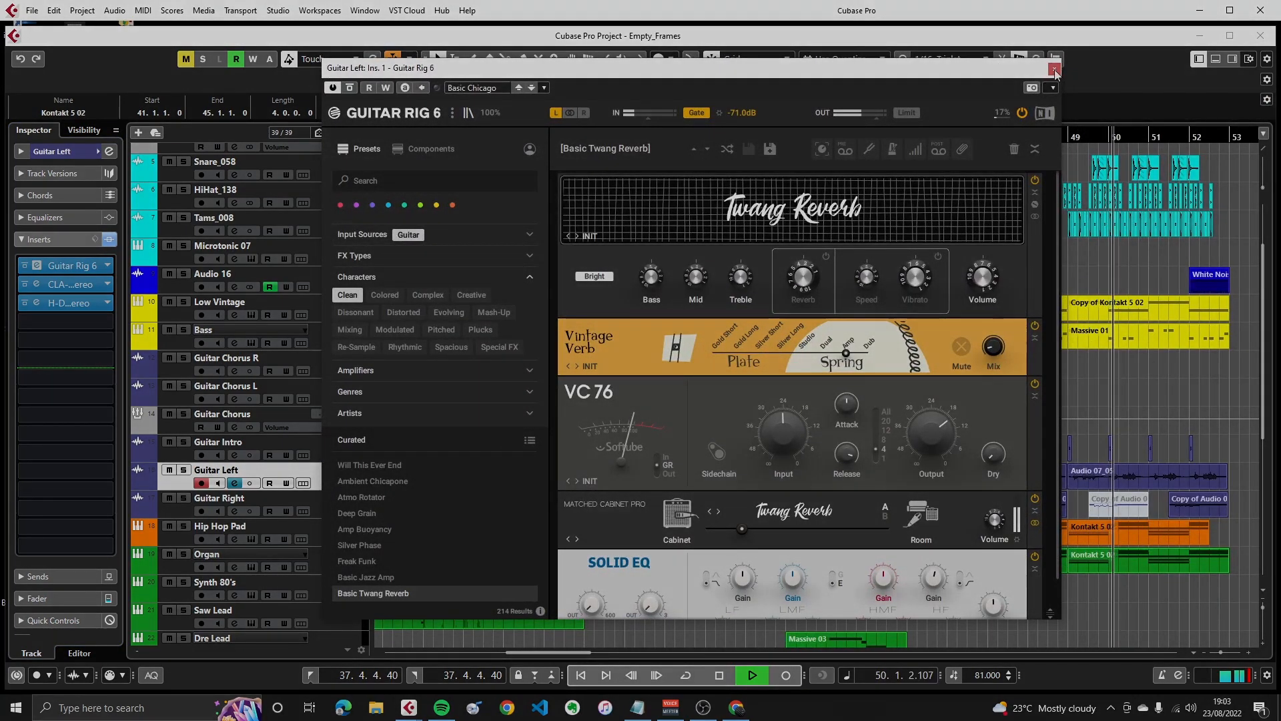
left_click(1056, 69)
Select the Bass track, examine its Massive synth settings while the ending plays, and close the instrument window
left_click(254, 331)
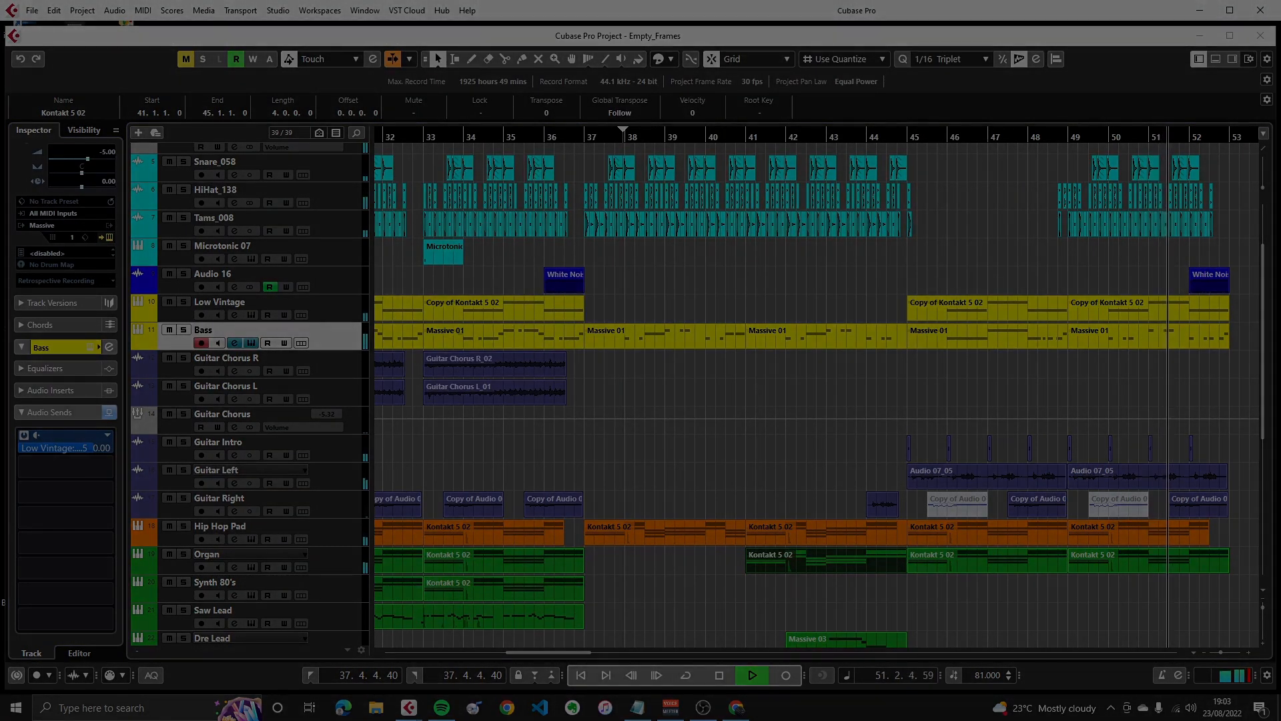
left_click(251, 342)
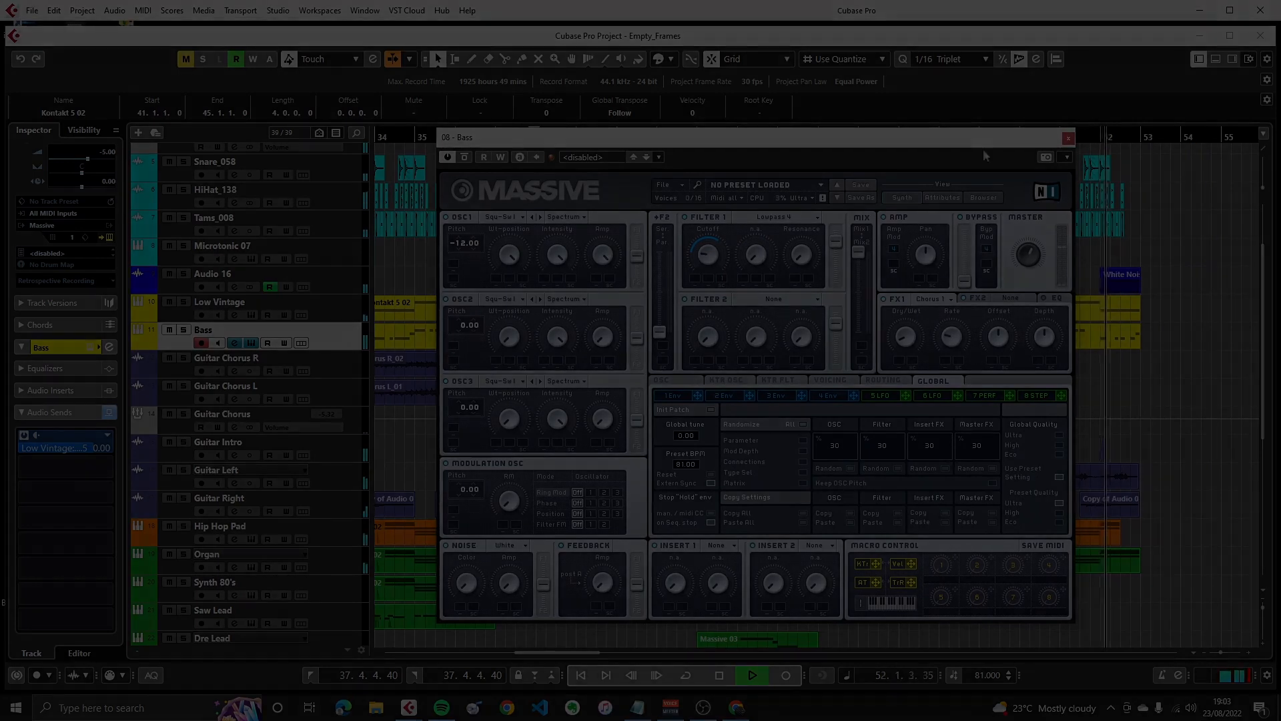
left_click(1069, 139)
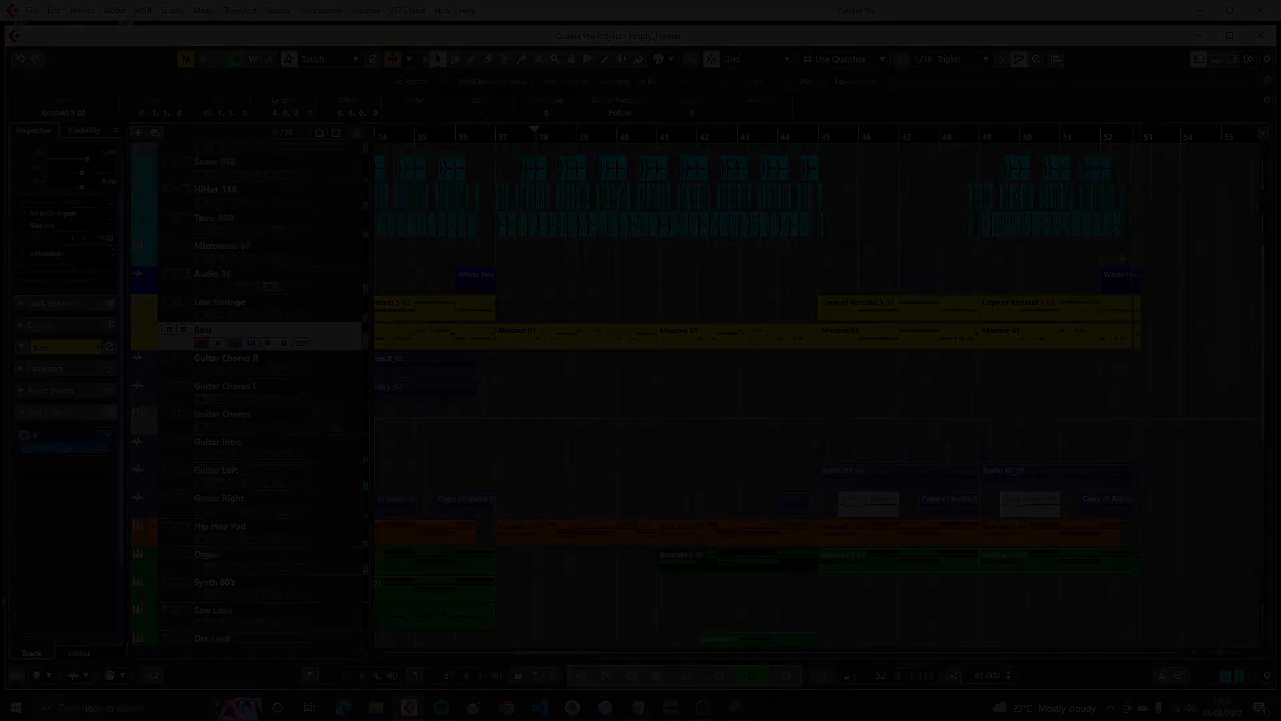